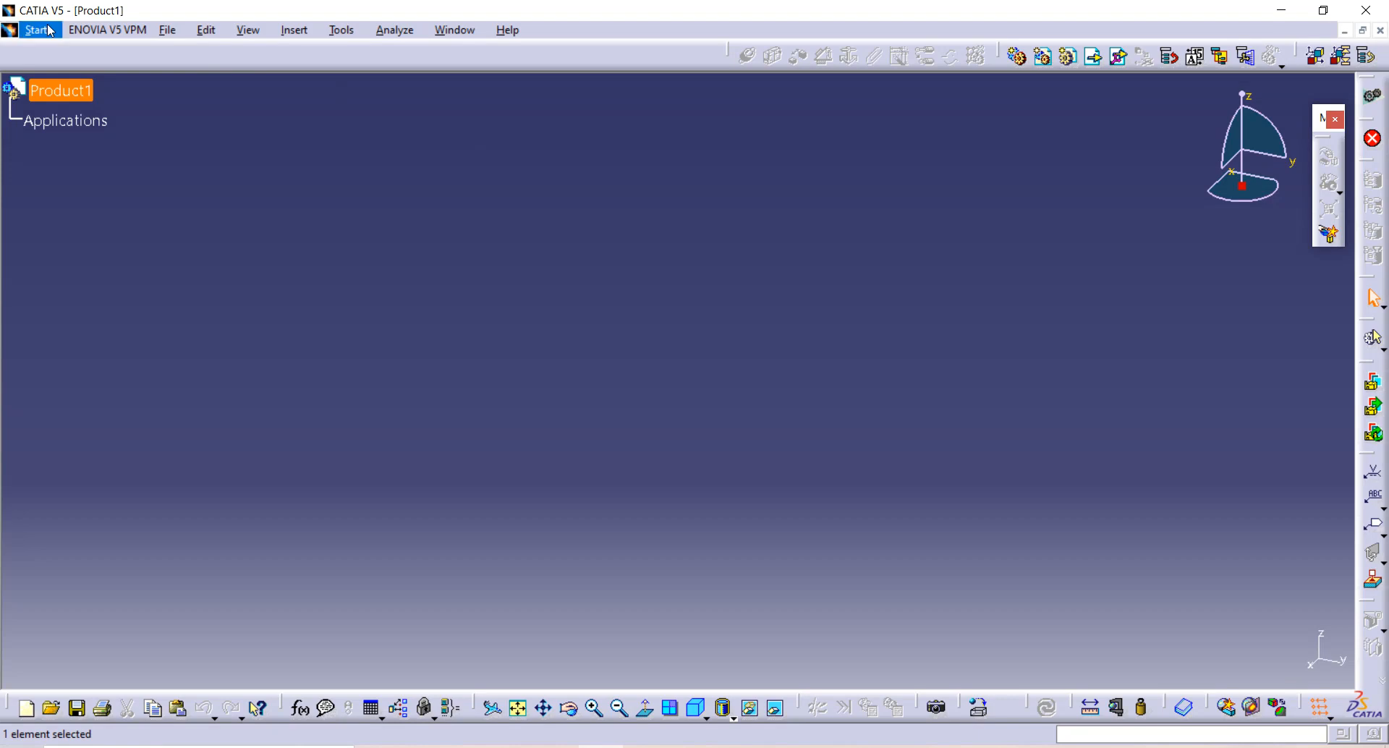
# Add a new part to the product in Part Design and start a sketch on its zx plane
pyautogui.click(51, 31)
pyautogui.moveTo(109, 73)
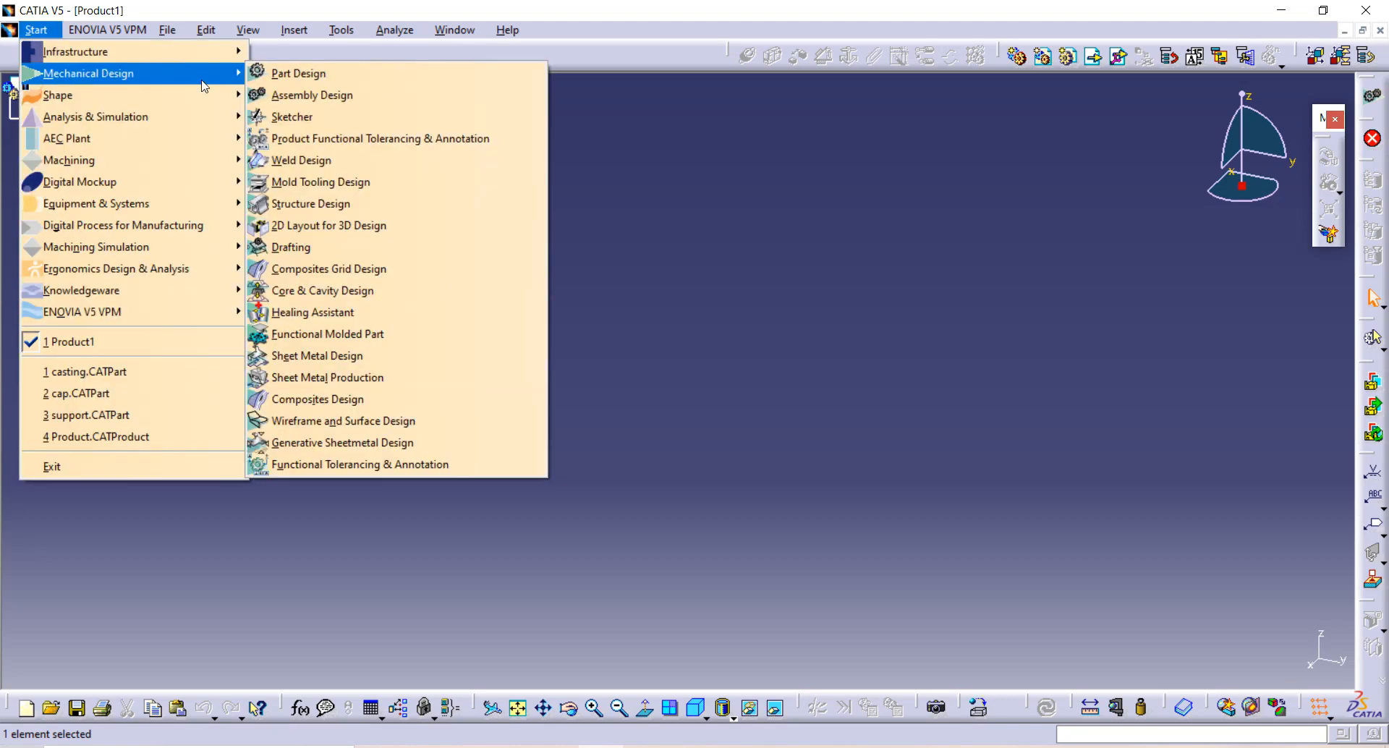
pyautogui.click(378, 76)
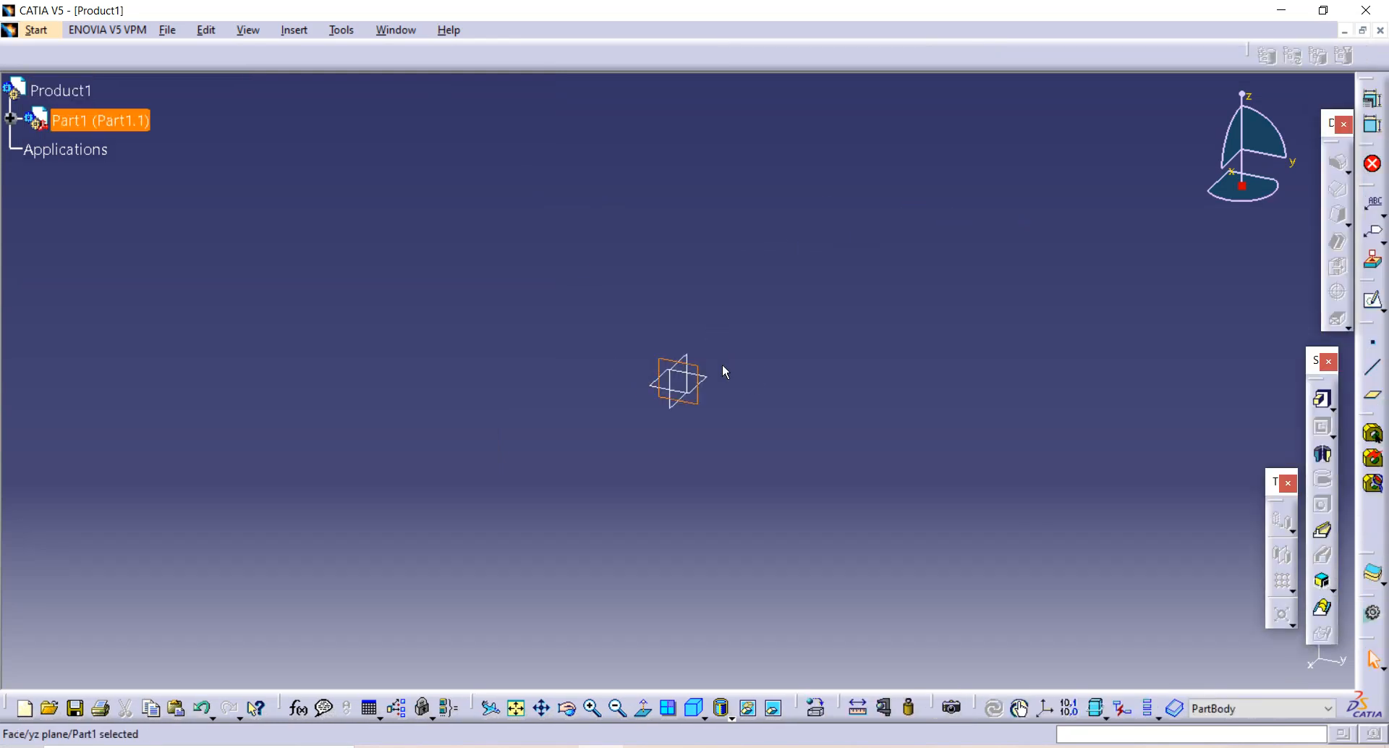
pyautogui.click(666, 381)
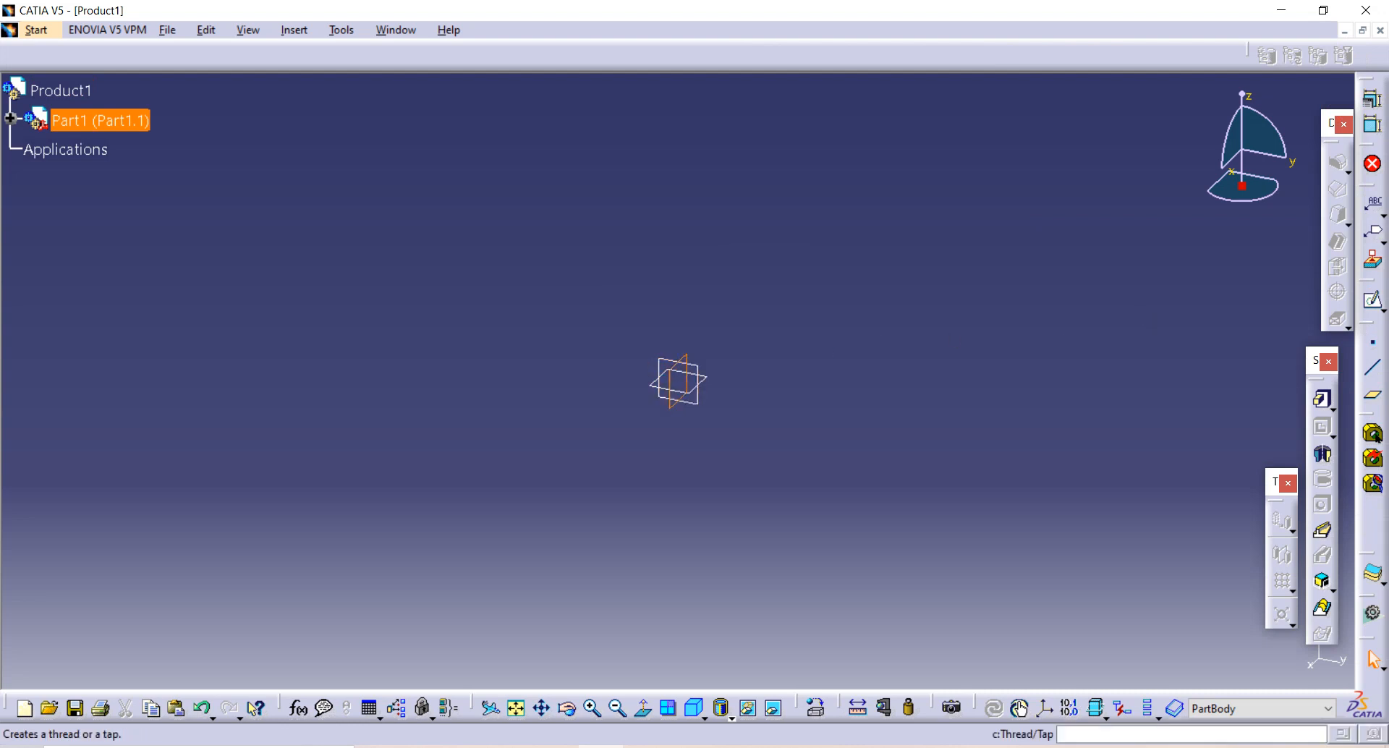
pyautogui.click(1367, 301)
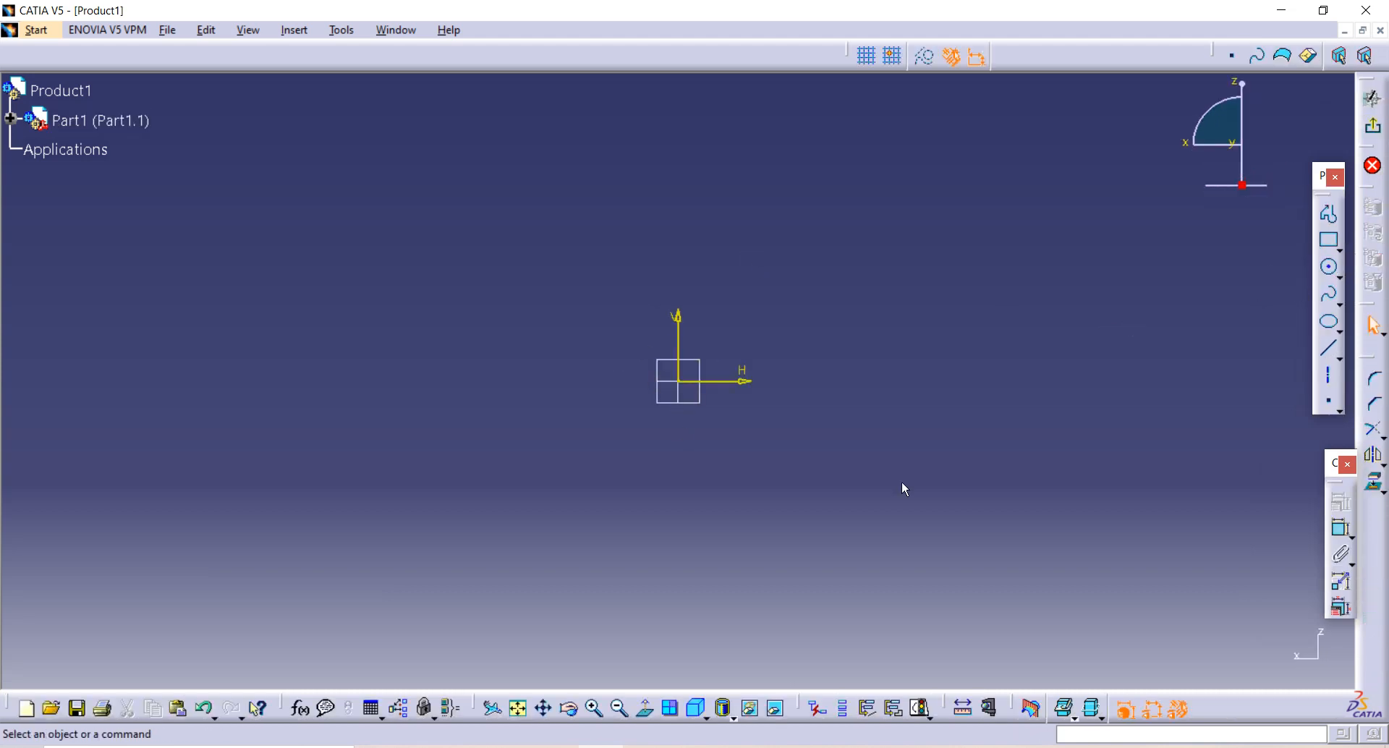
# Start a profile with a three-point arc of about 30 mm radius, running from the vertical axis above the origin down to the left
pyautogui.click(1329, 215)
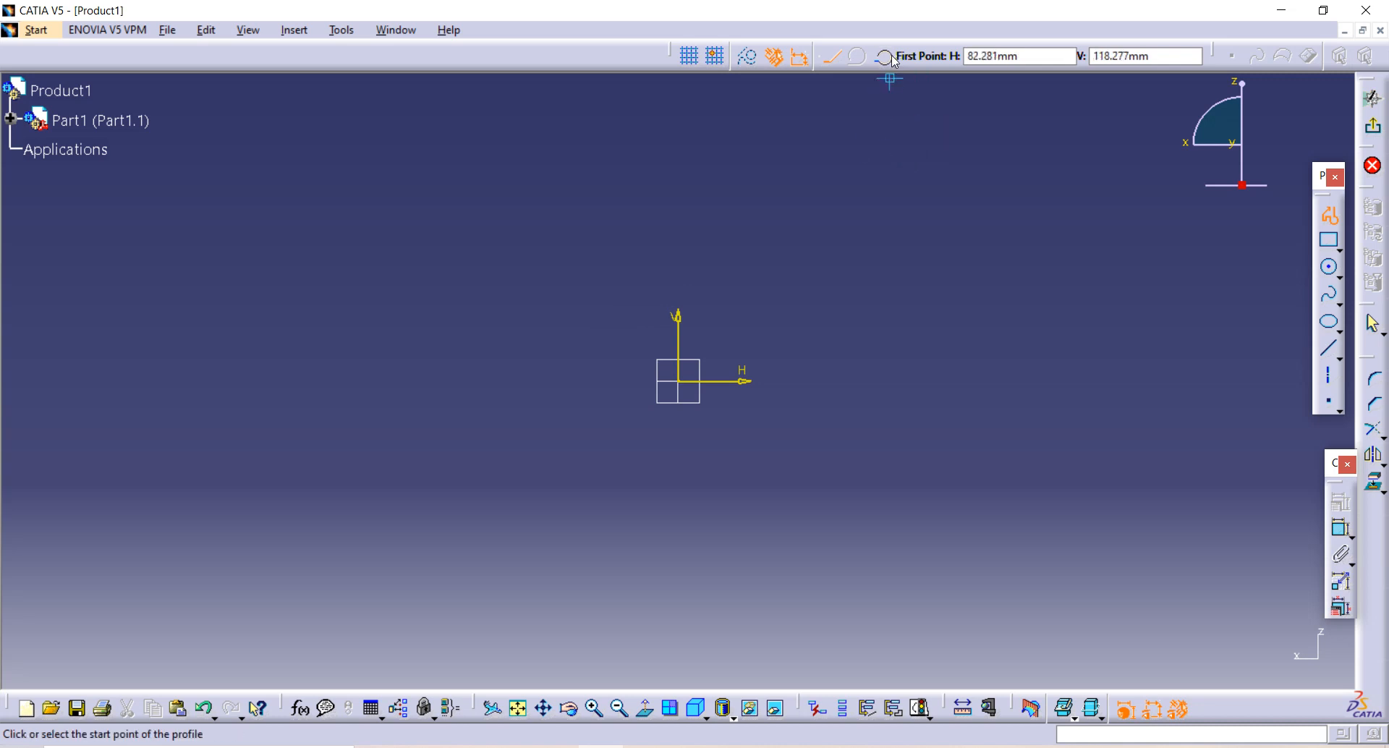
pyautogui.click(678, 281)
pyautogui.click(615, 305)
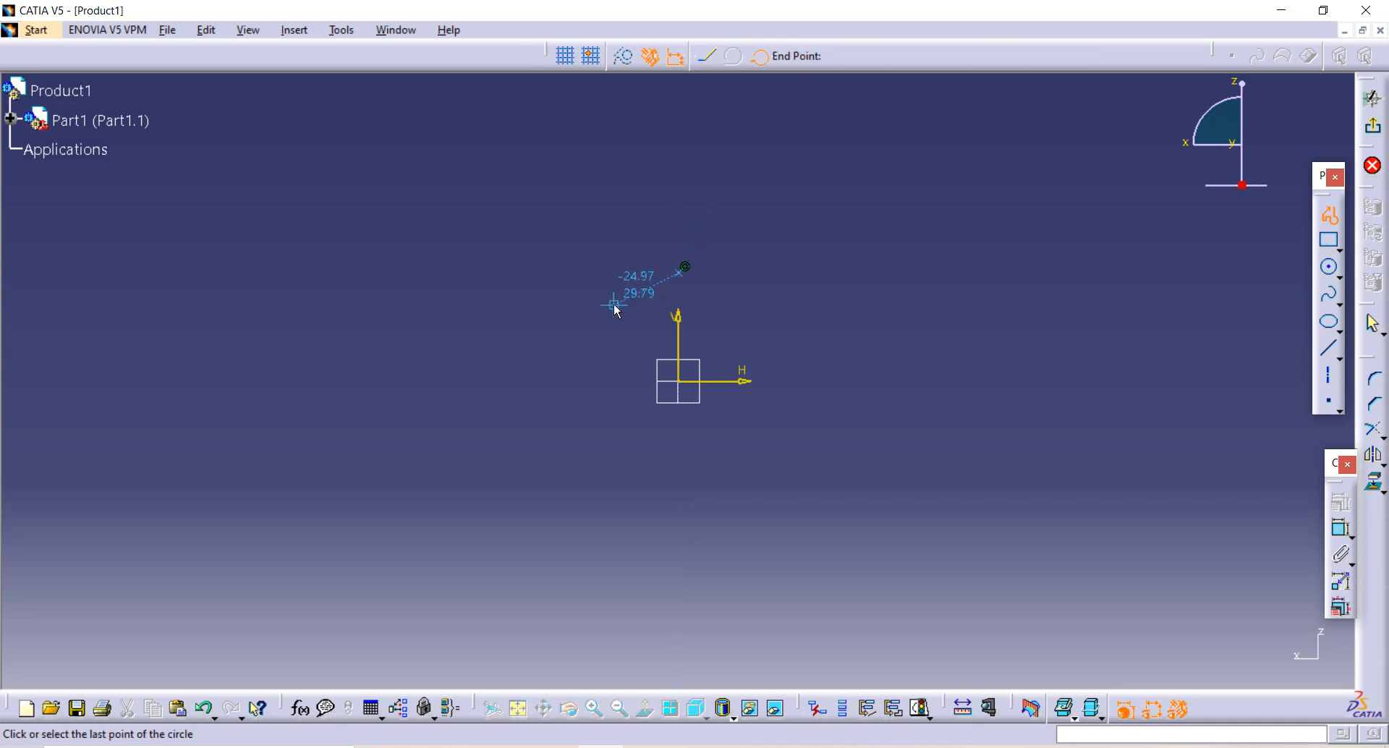
pyautogui.click(599, 344)
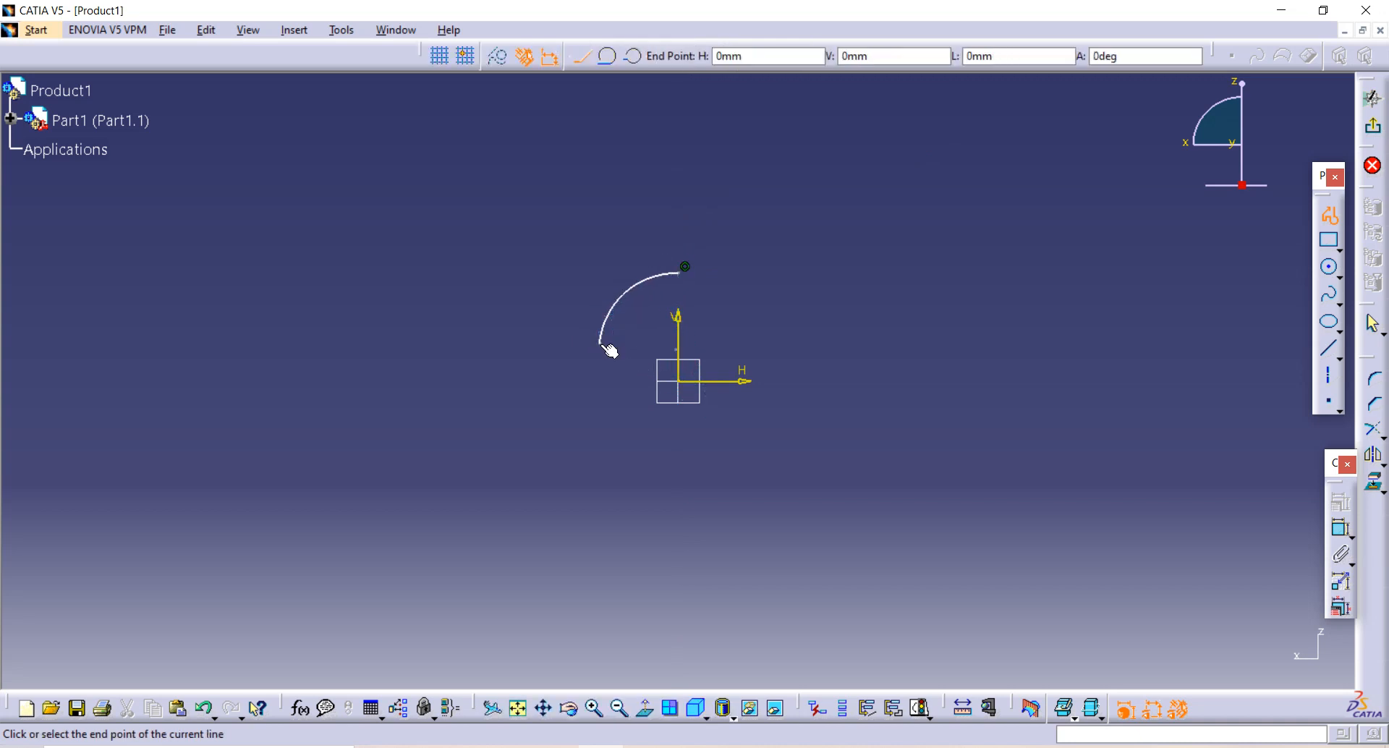
# Continue the profile from the arc with connected lines: short left, up, left about 64 mm, up about 29 mm, and back right
pyautogui.click(562, 344)
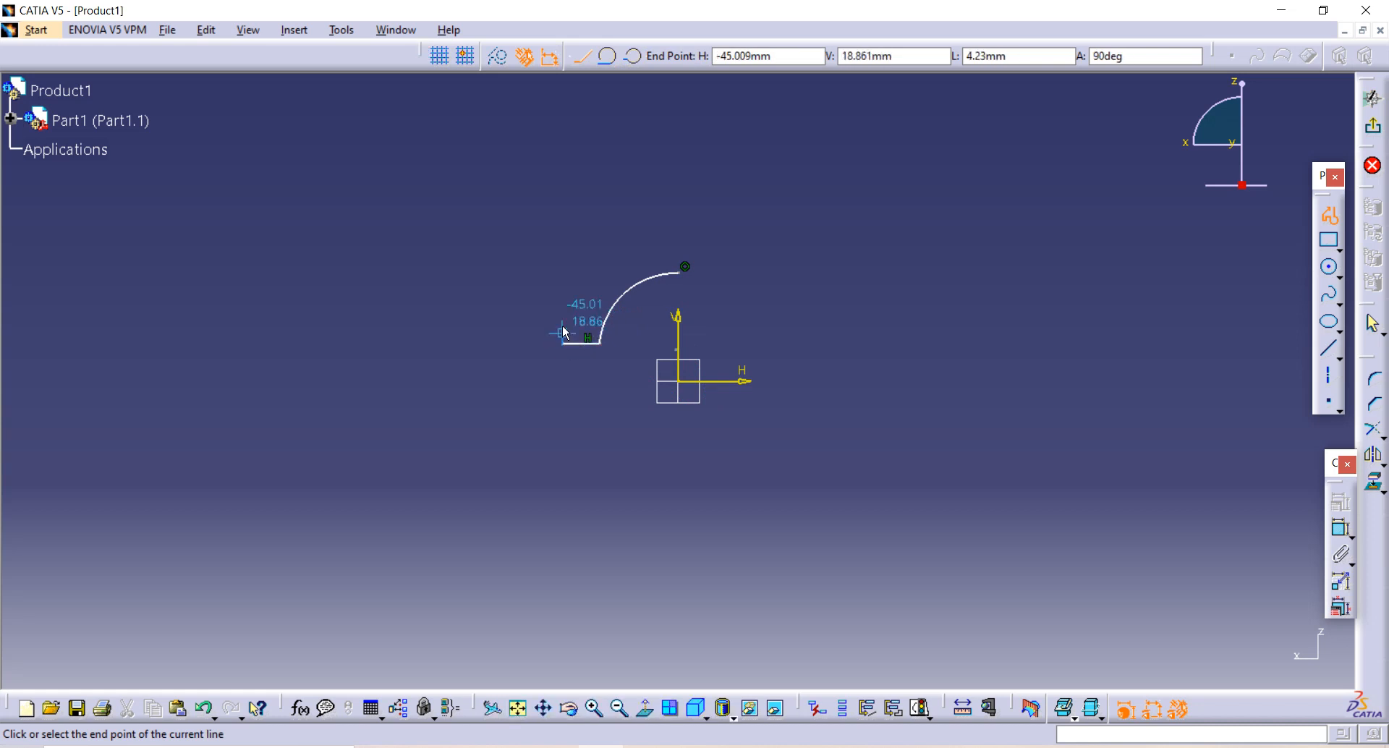
pyautogui.click(563, 253)
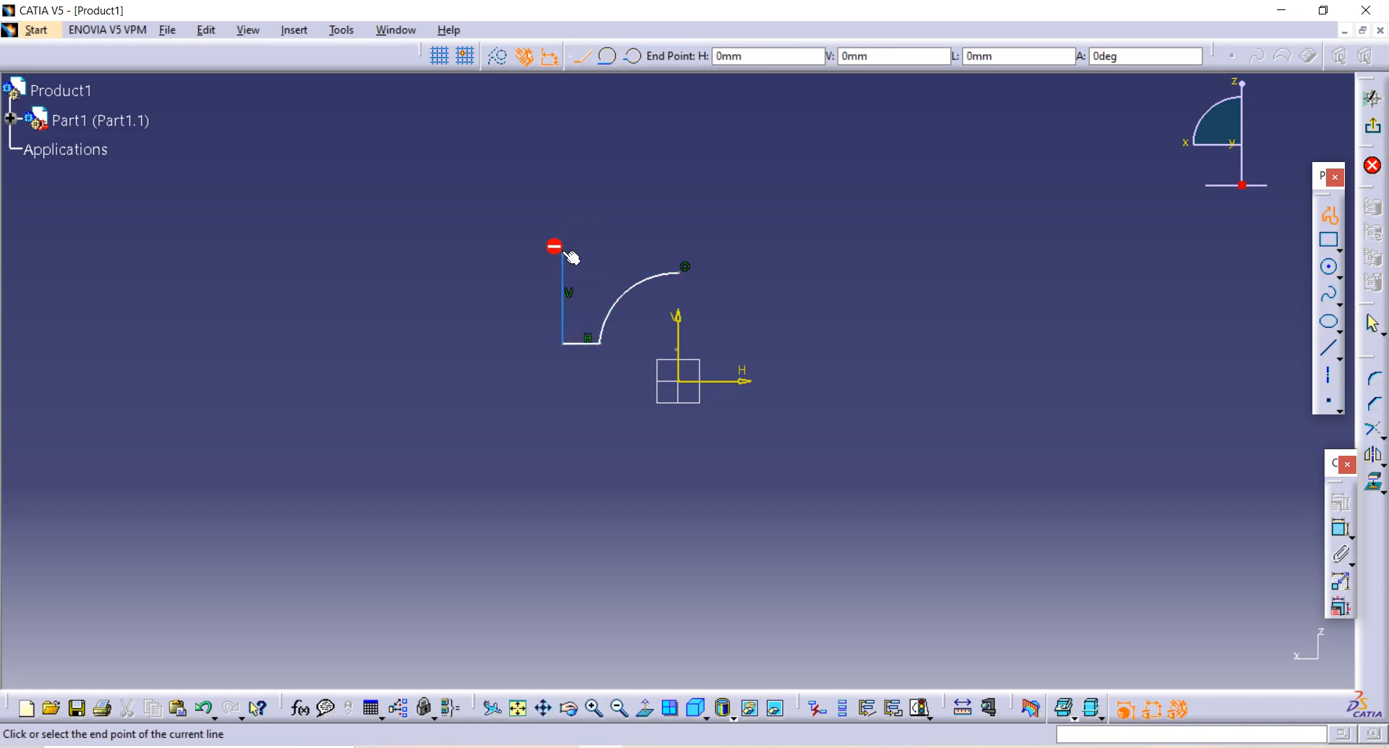
pyautogui.click(398, 253)
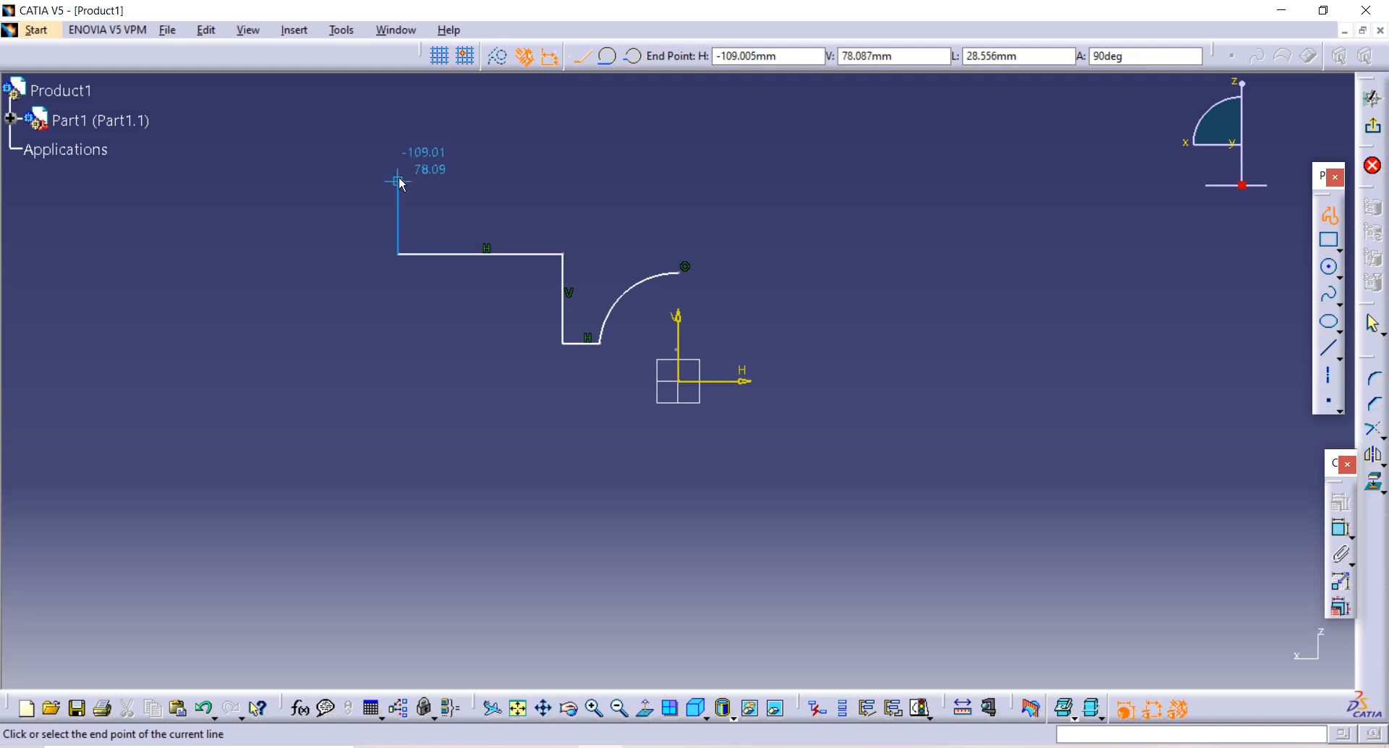
pyautogui.click(398, 181)
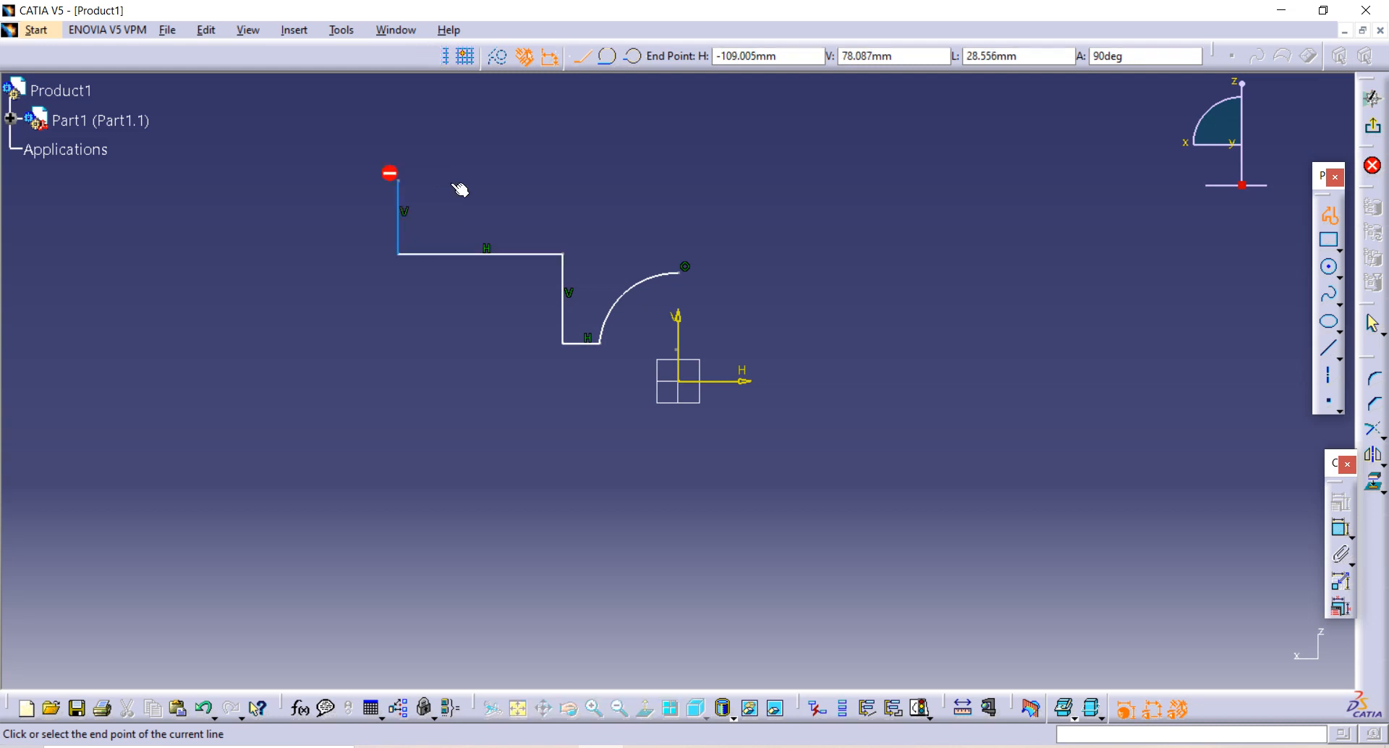
pyautogui.click(528, 181)
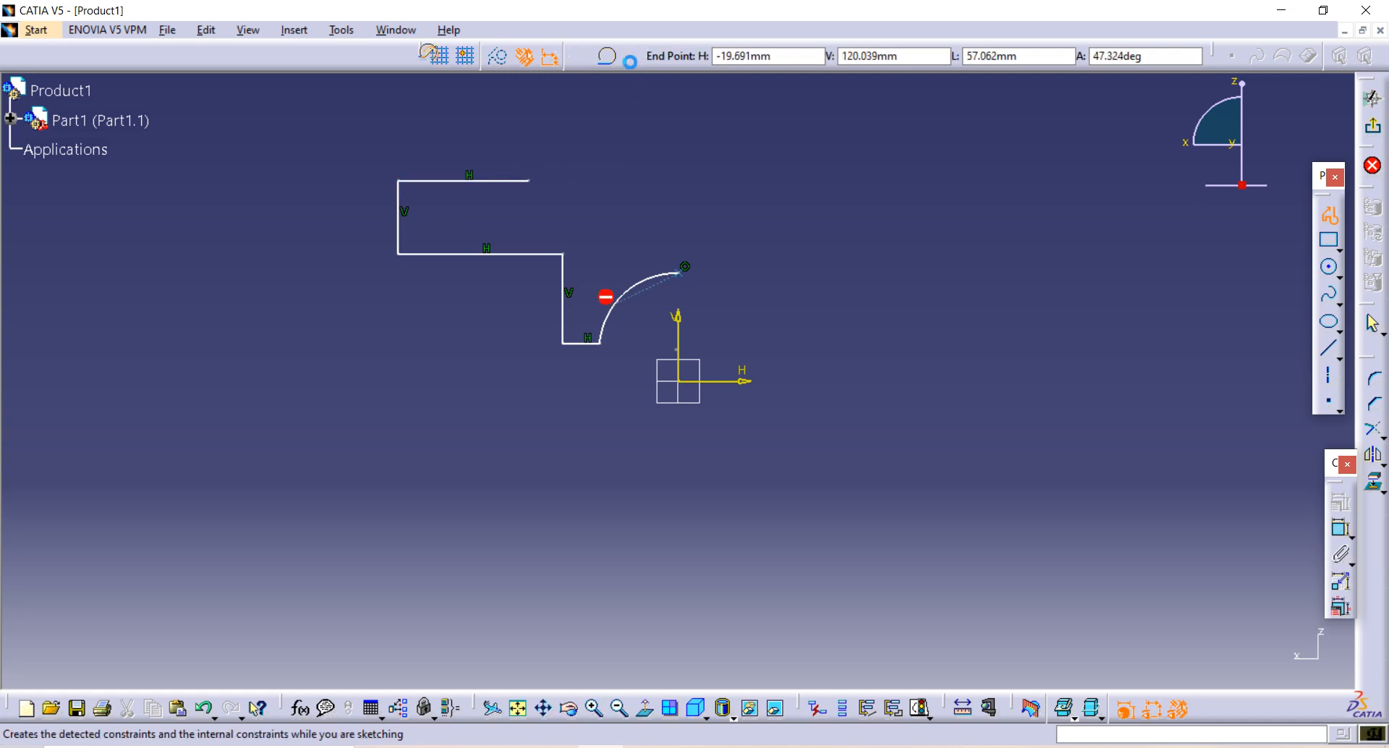
pyautogui.click(632, 56)
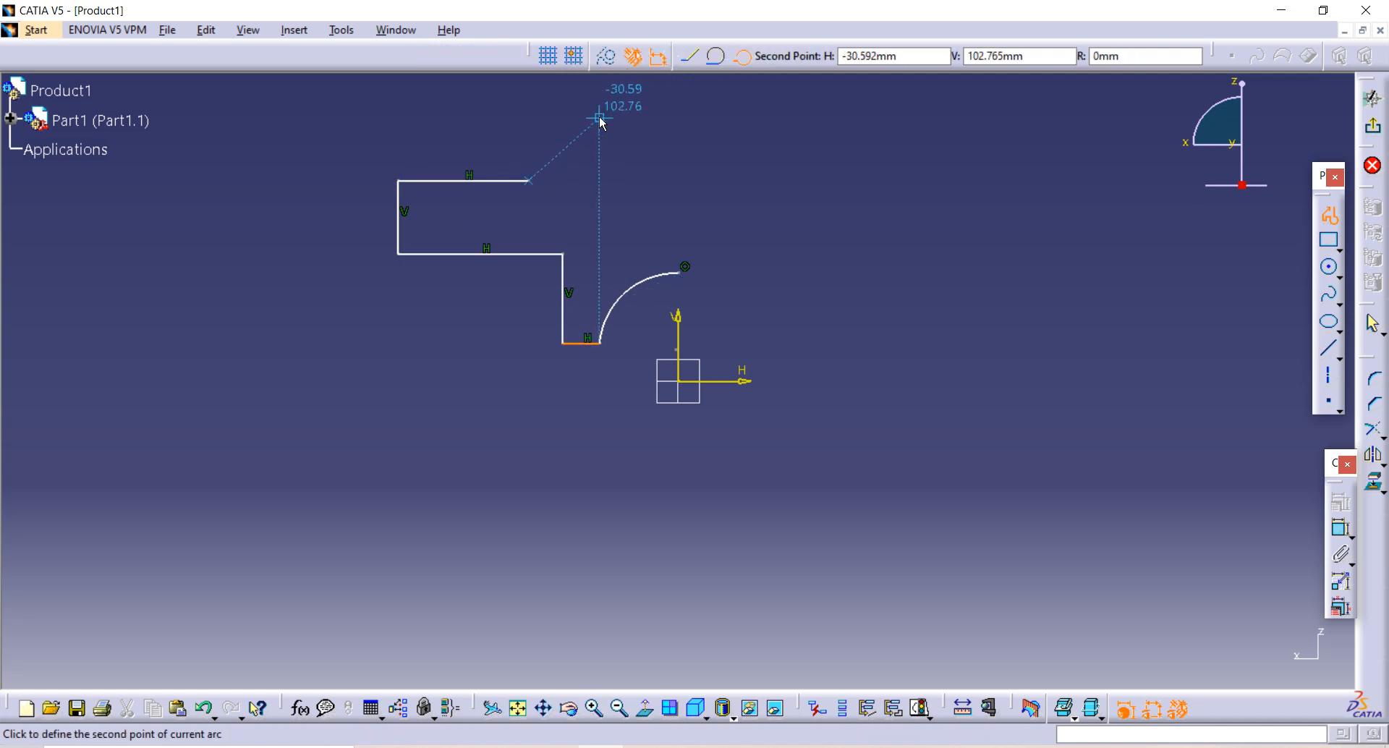
pyautogui.click(600, 118)
pyautogui.click(600, 118)
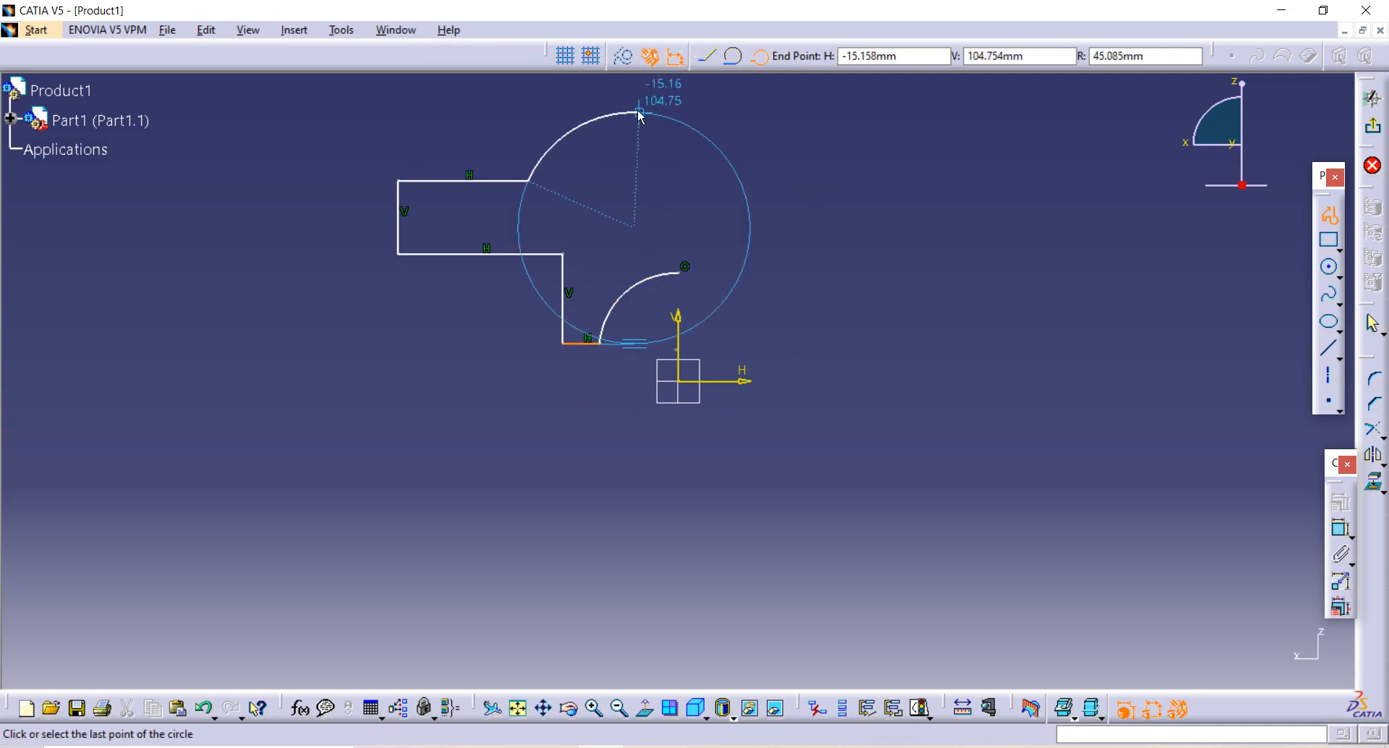
pyautogui.press('Escape')
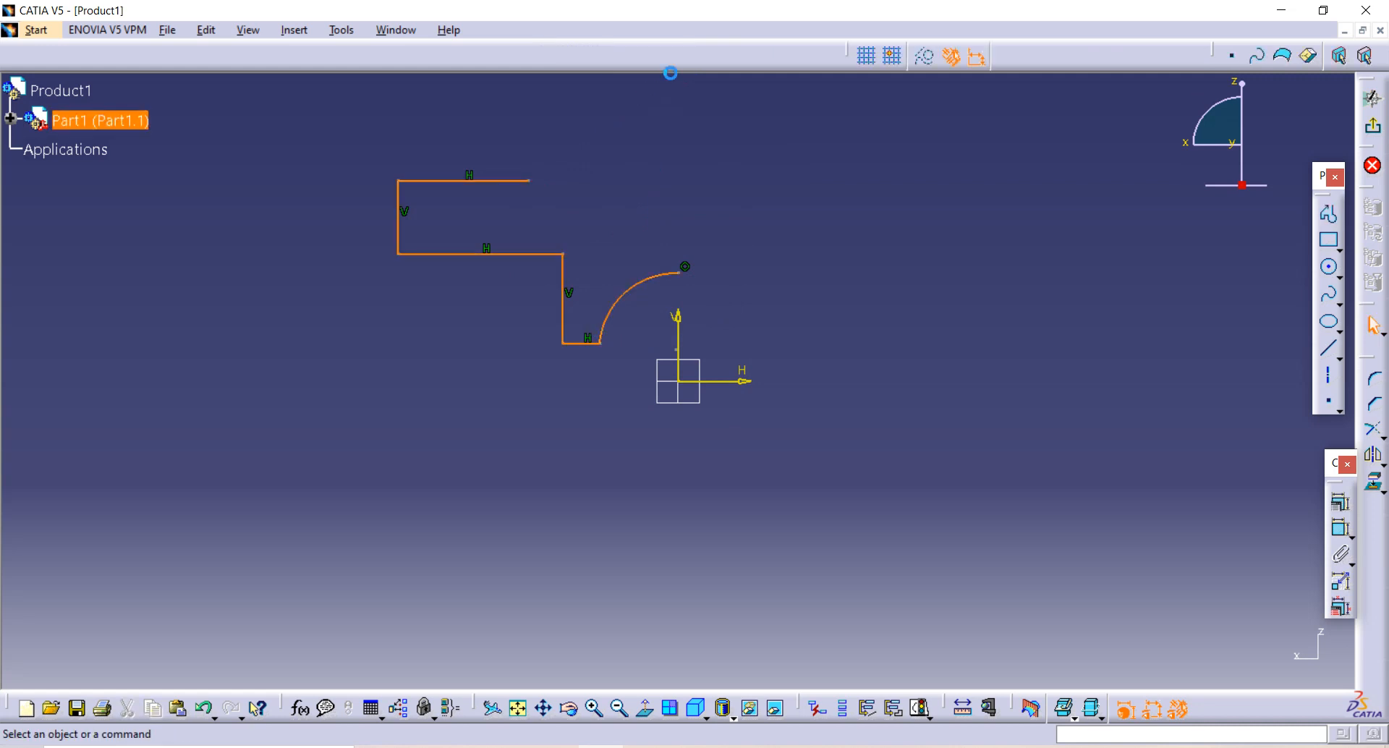
# Draw a three-point arc of about 56 mm radius from the upper line's open end to the vertical axis, about 102 mm above the origin
pyautogui.click(1328, 215)
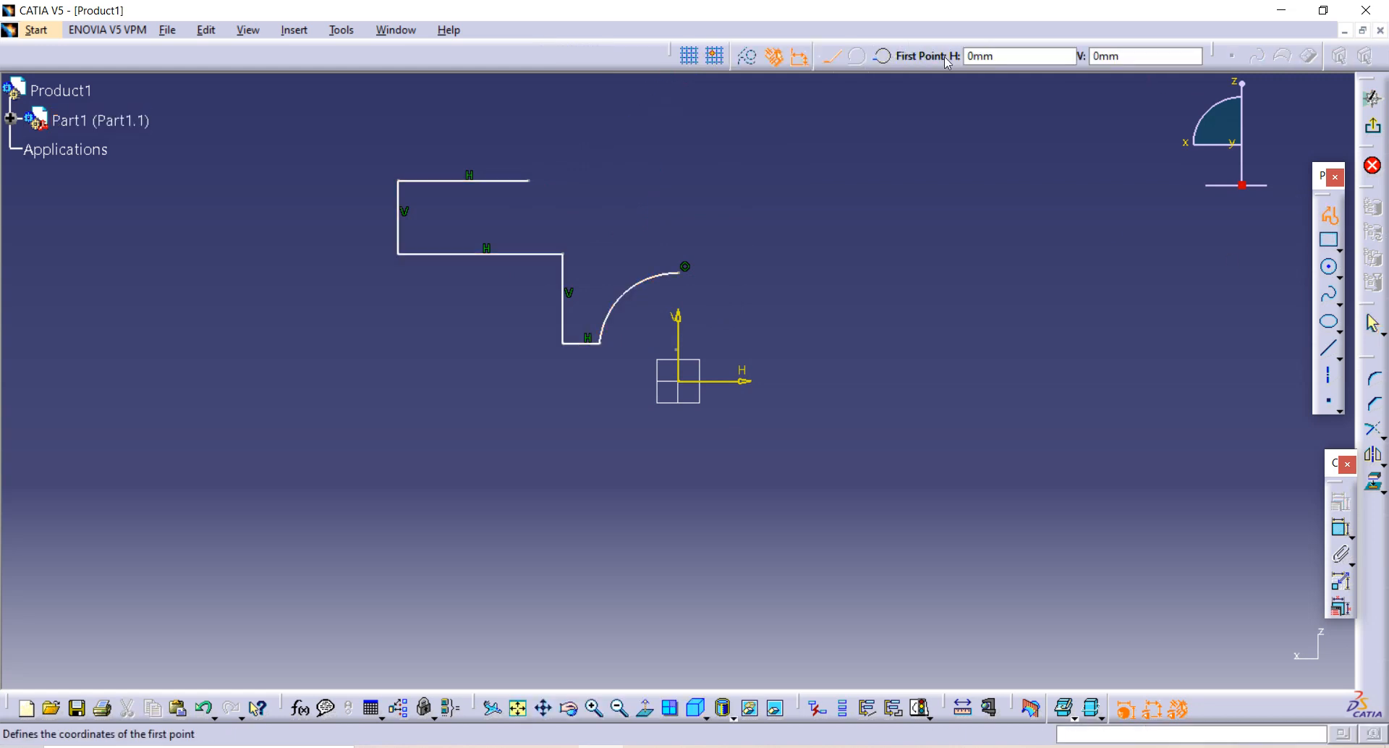
pyautogui.click(529, 180)
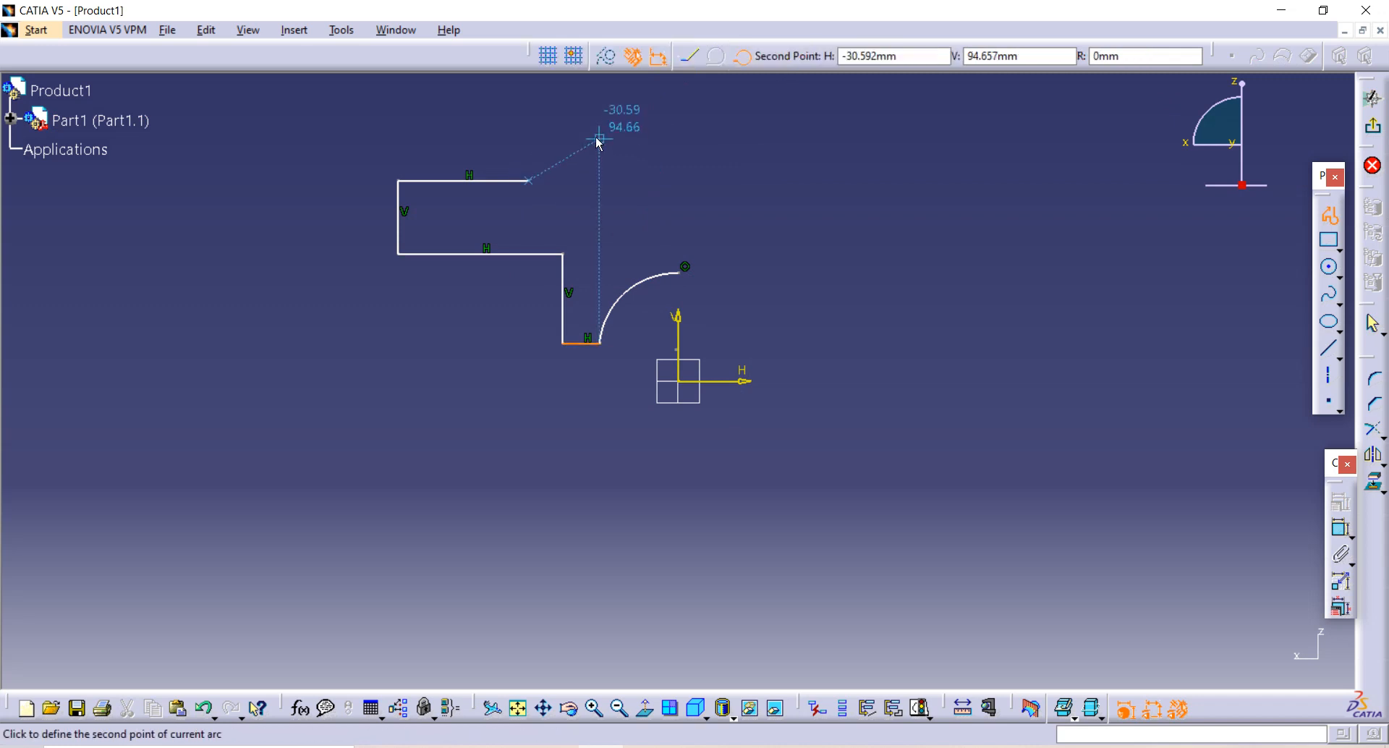
pyautogui.click(578, 134)
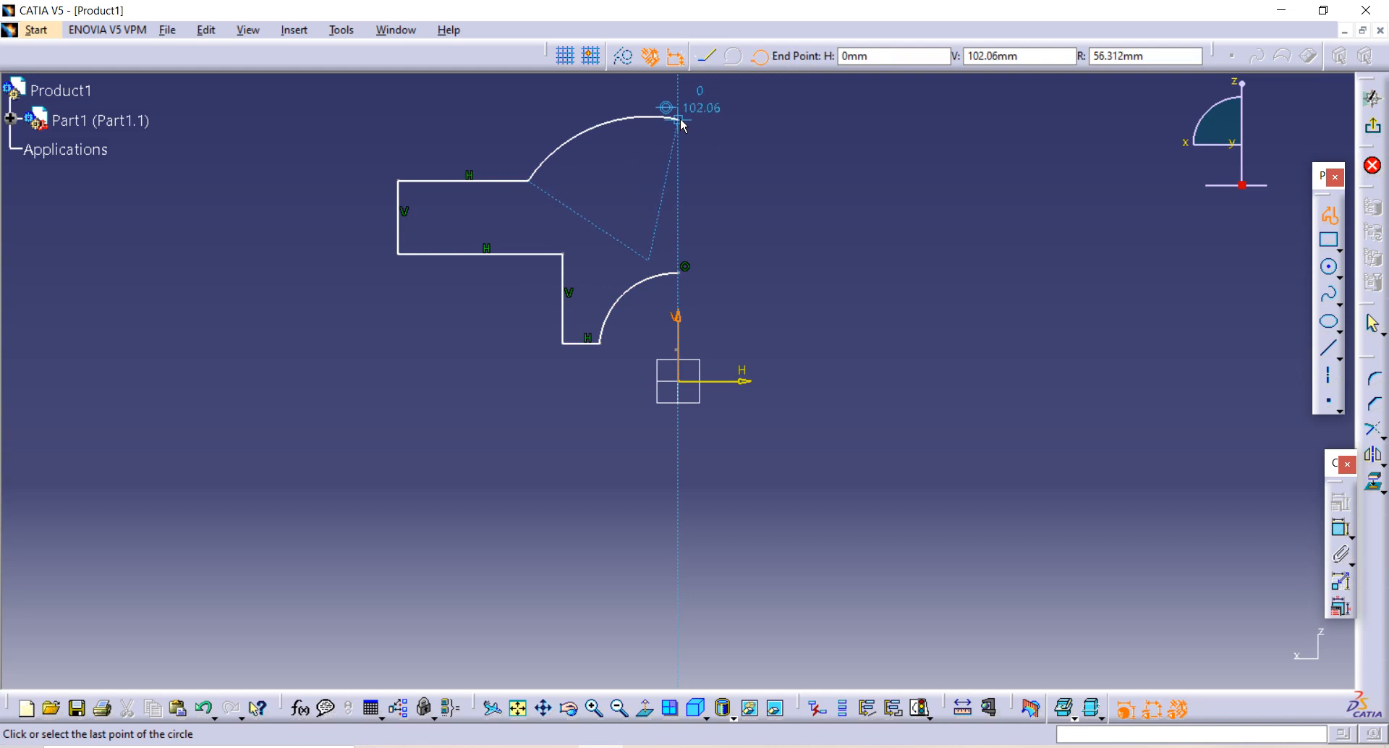
pyautogui.click(680, 123)
pyautogui.press('Escape')
pyautogui.press('Escape')
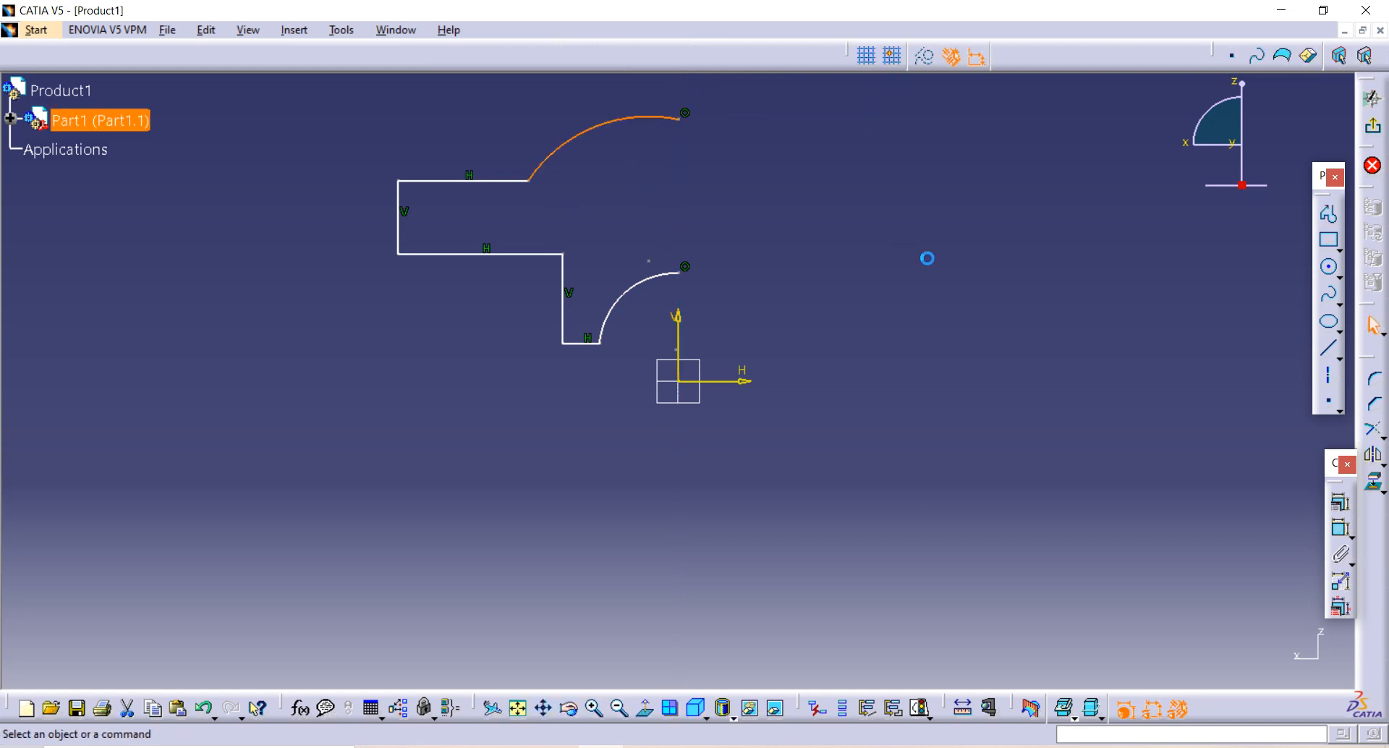
# Constrain the lower arc's radius to 24 mm
pyautogui.moveTo(869, 237); pyautogui.dragTo(868, 289, button='middle')
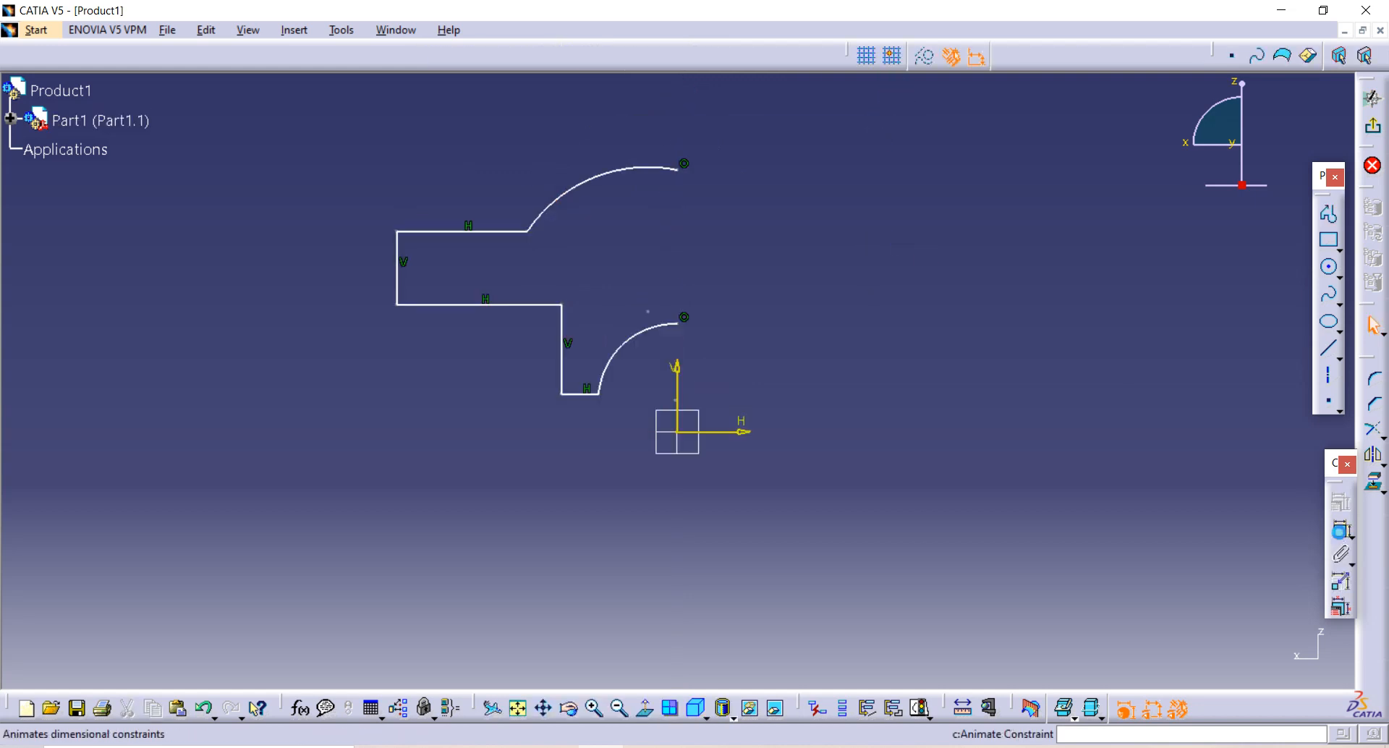
pyautogui.click(1340, 527)
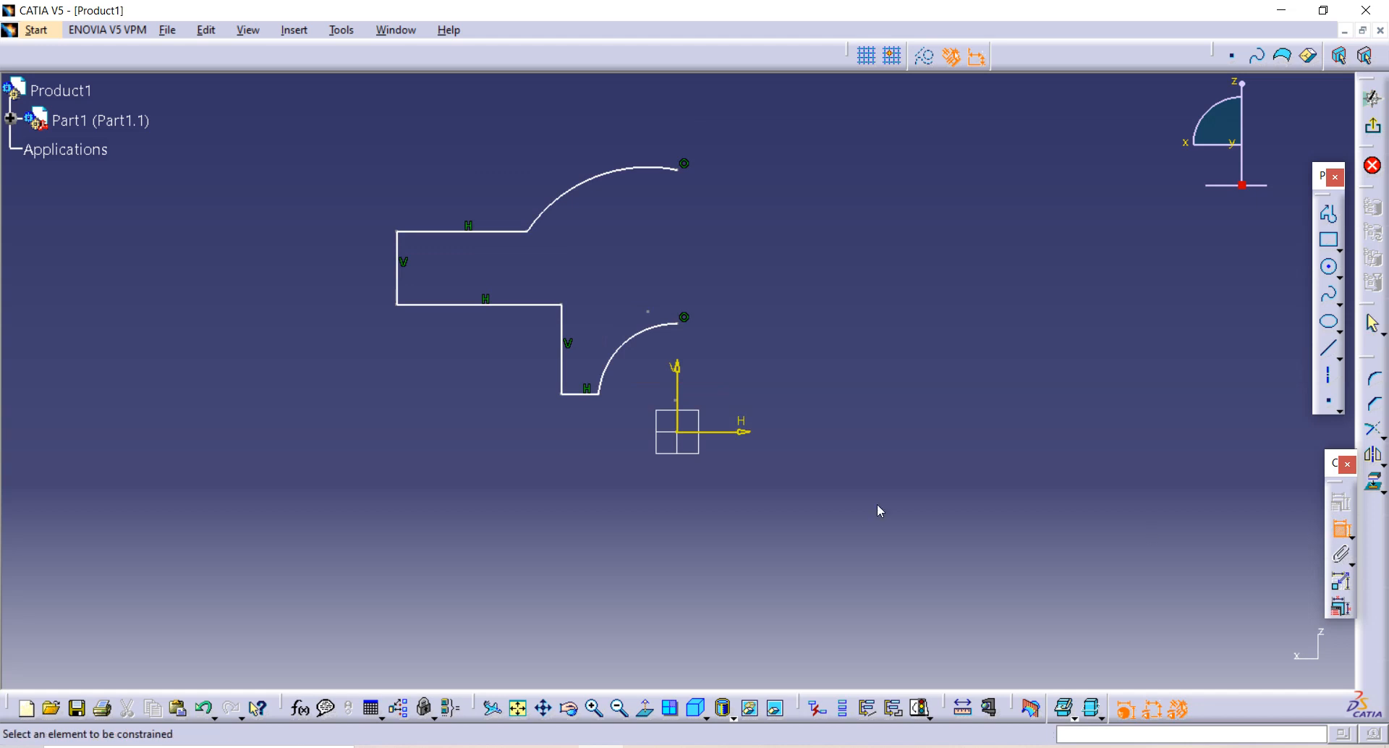
pyautogui.click(621, 341)
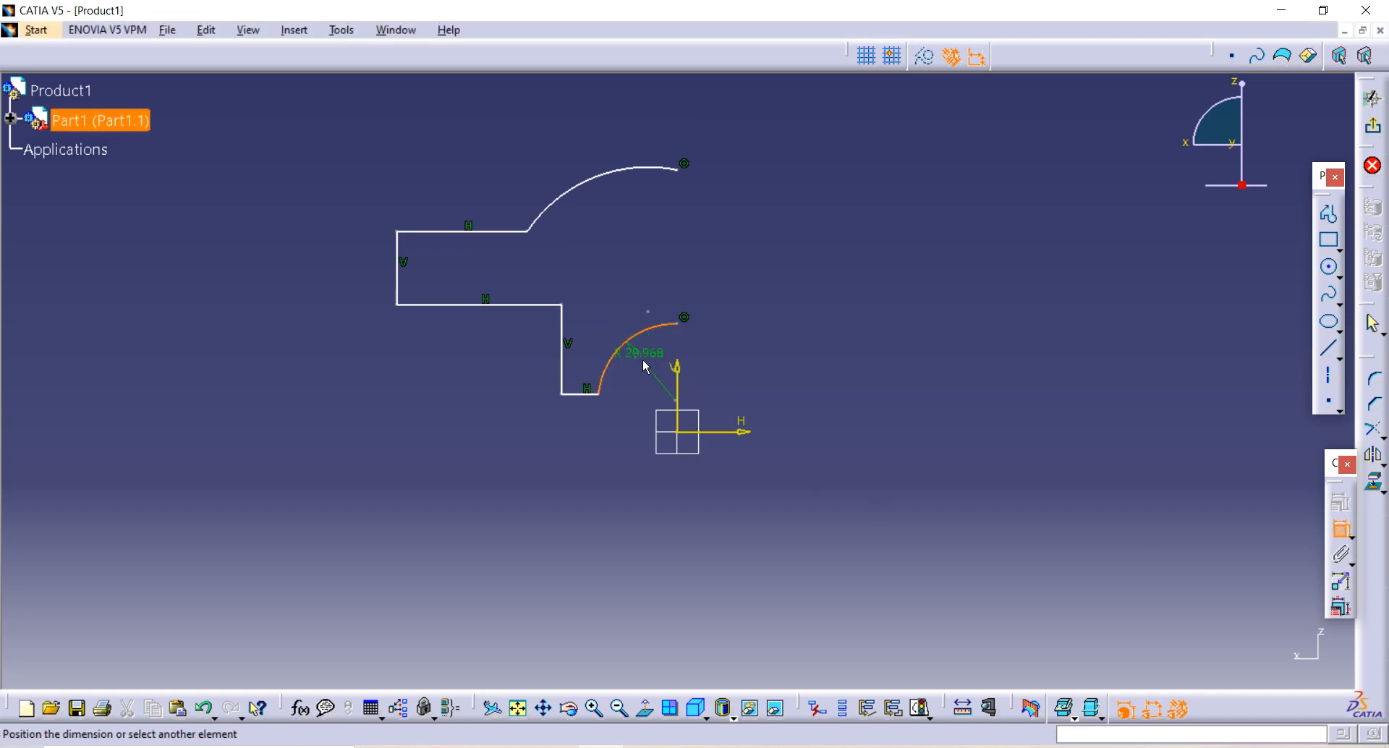
pyautogui.click(645, 358)
pyautogui.doubleClick(650, 362)
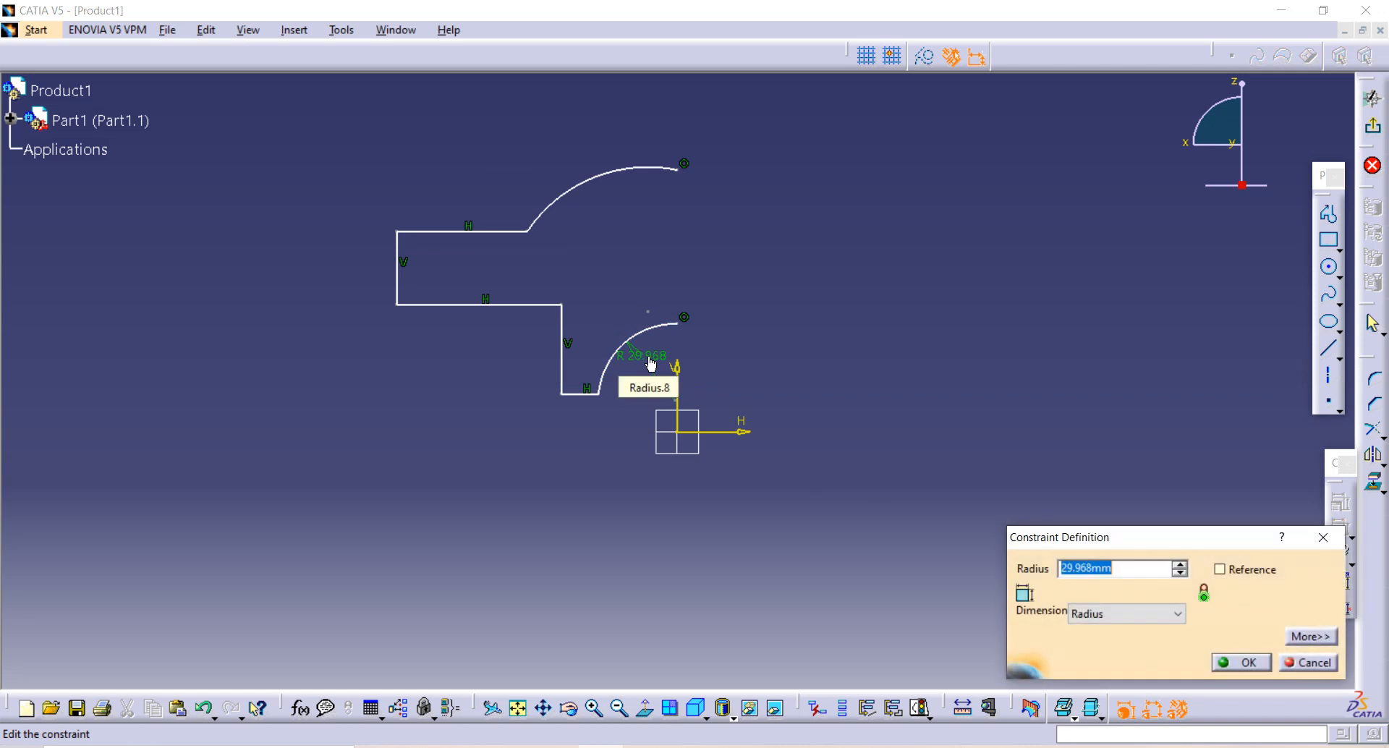
pyautogui.write('24')
pyautogui.press('Return')
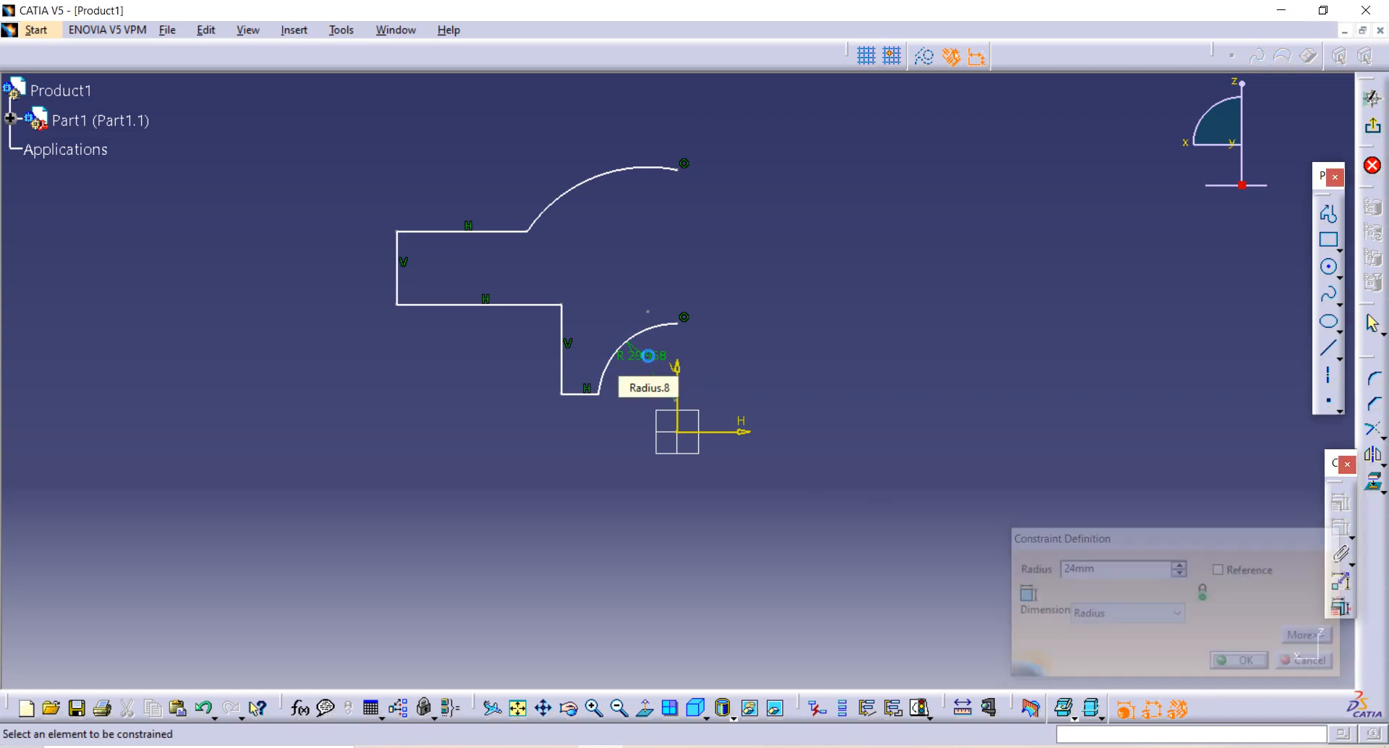
# Constrain the upper arc's radius to 48 mm
pyautogui.click(597, 183)
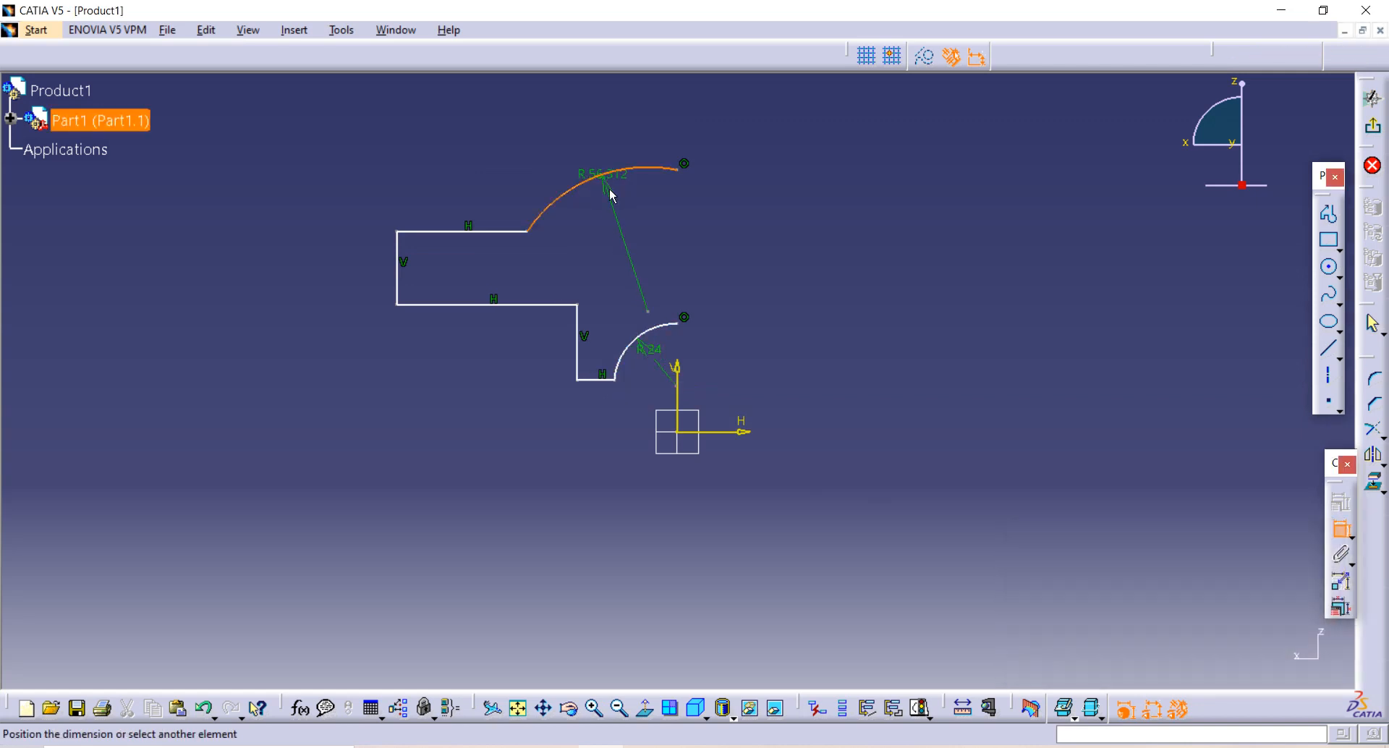
pyautogui.click(615, 222)
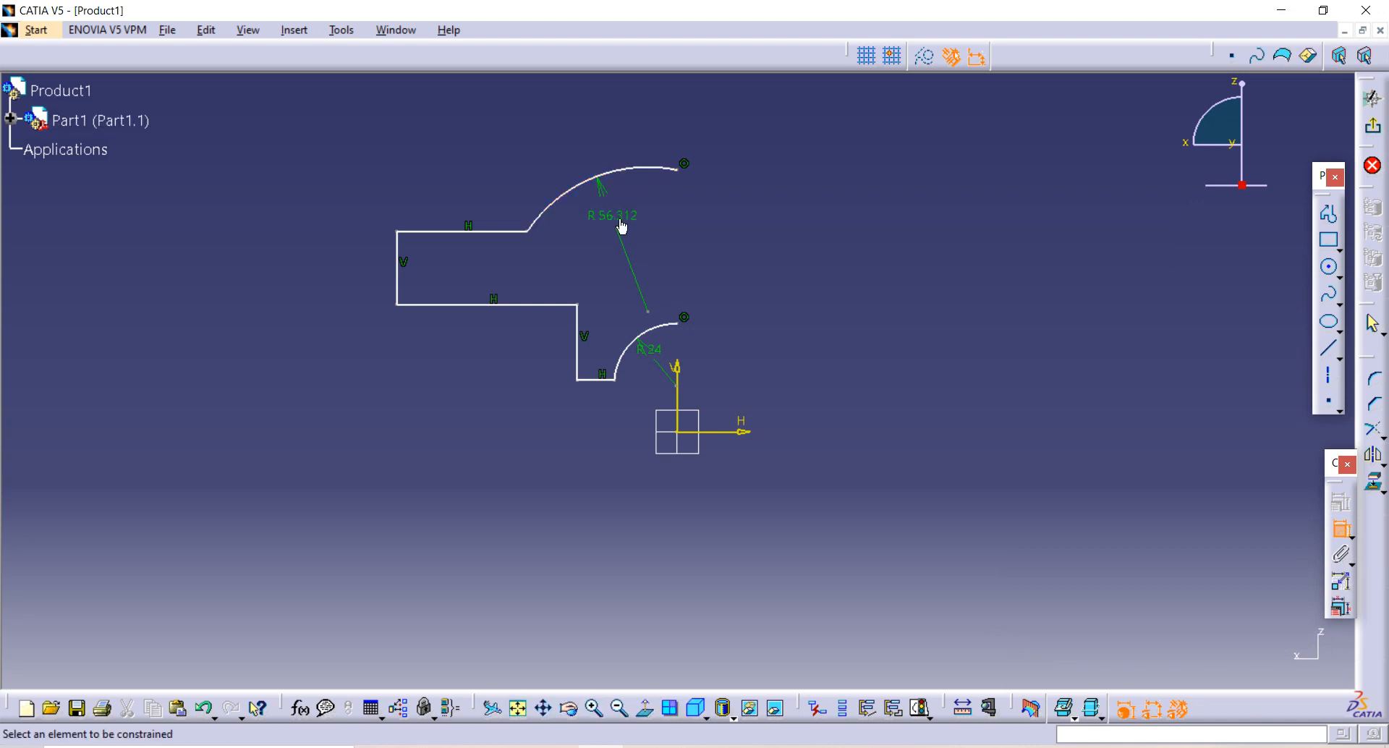
pyautogui.doubleClick(620, 219)
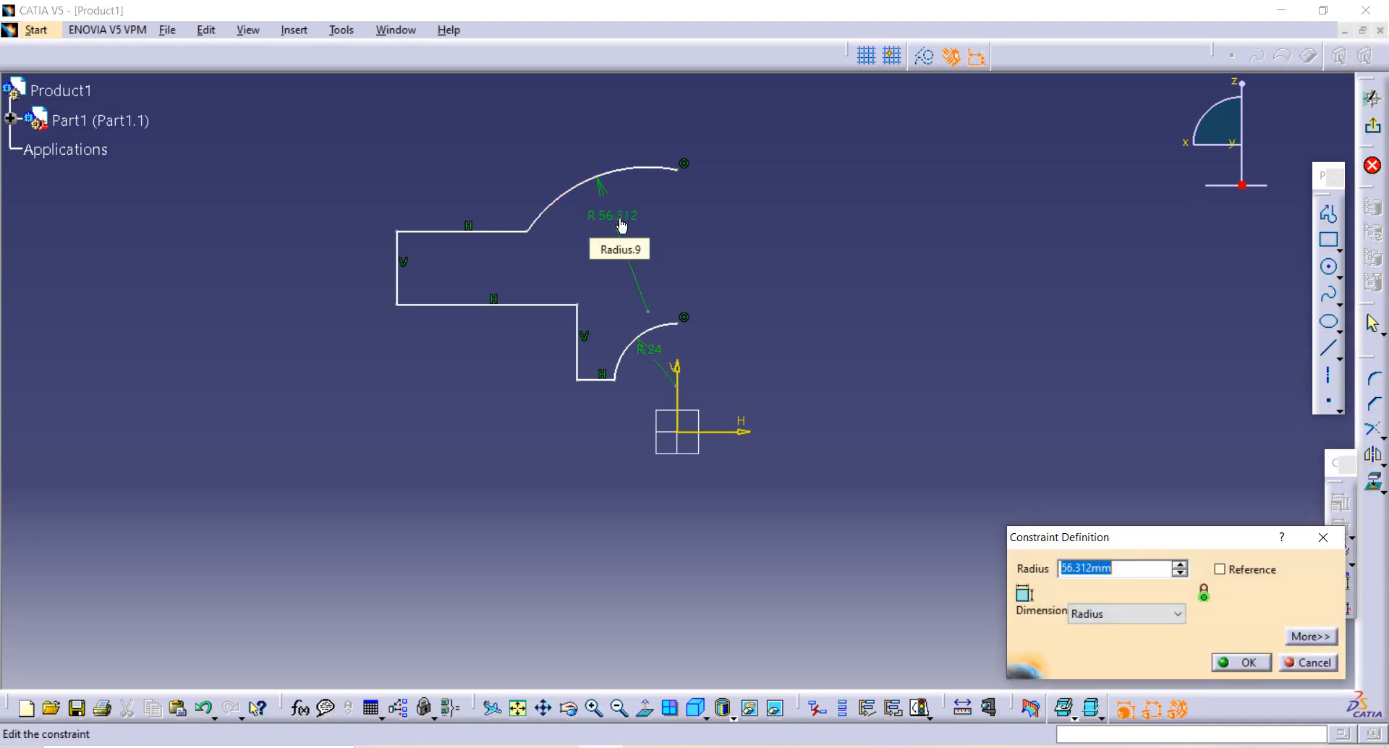
pyautogui.write('48')
pyautogui.press('Return')
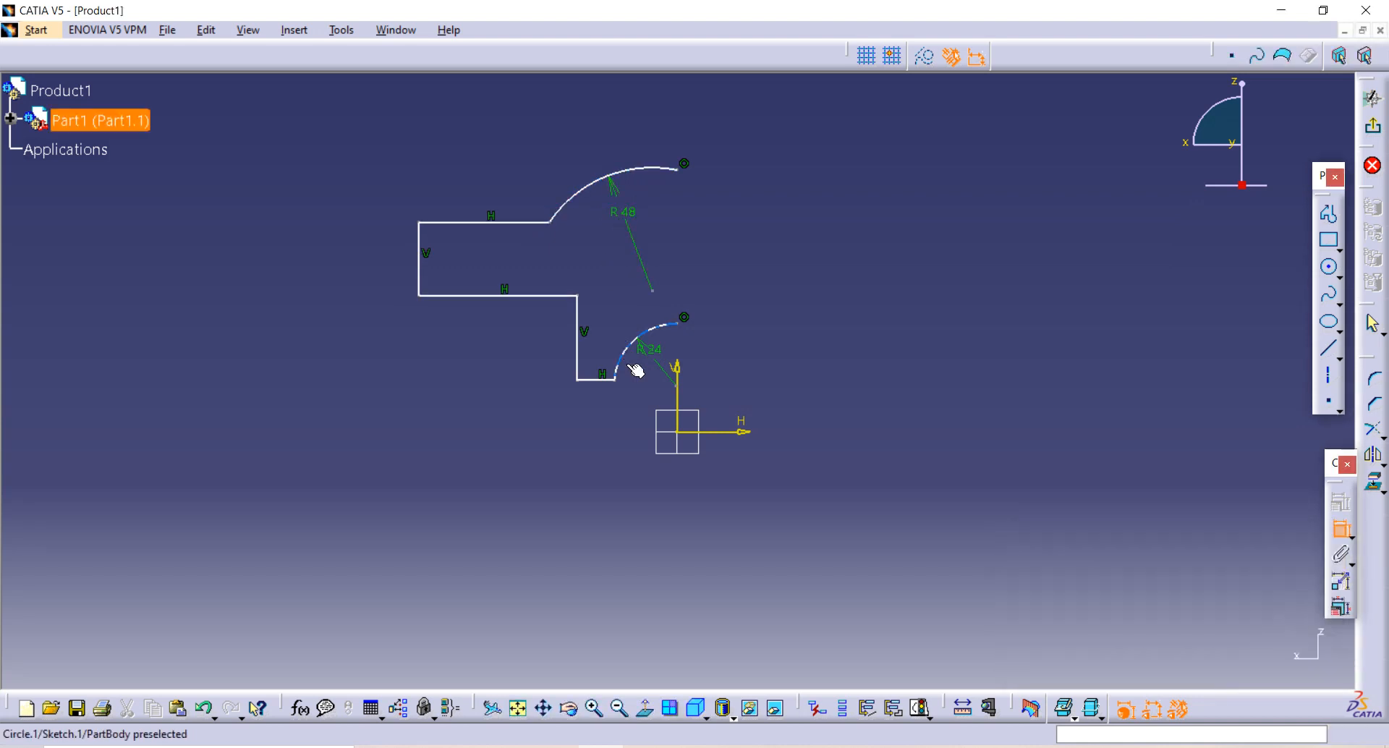
pyautogui.press('Escape')
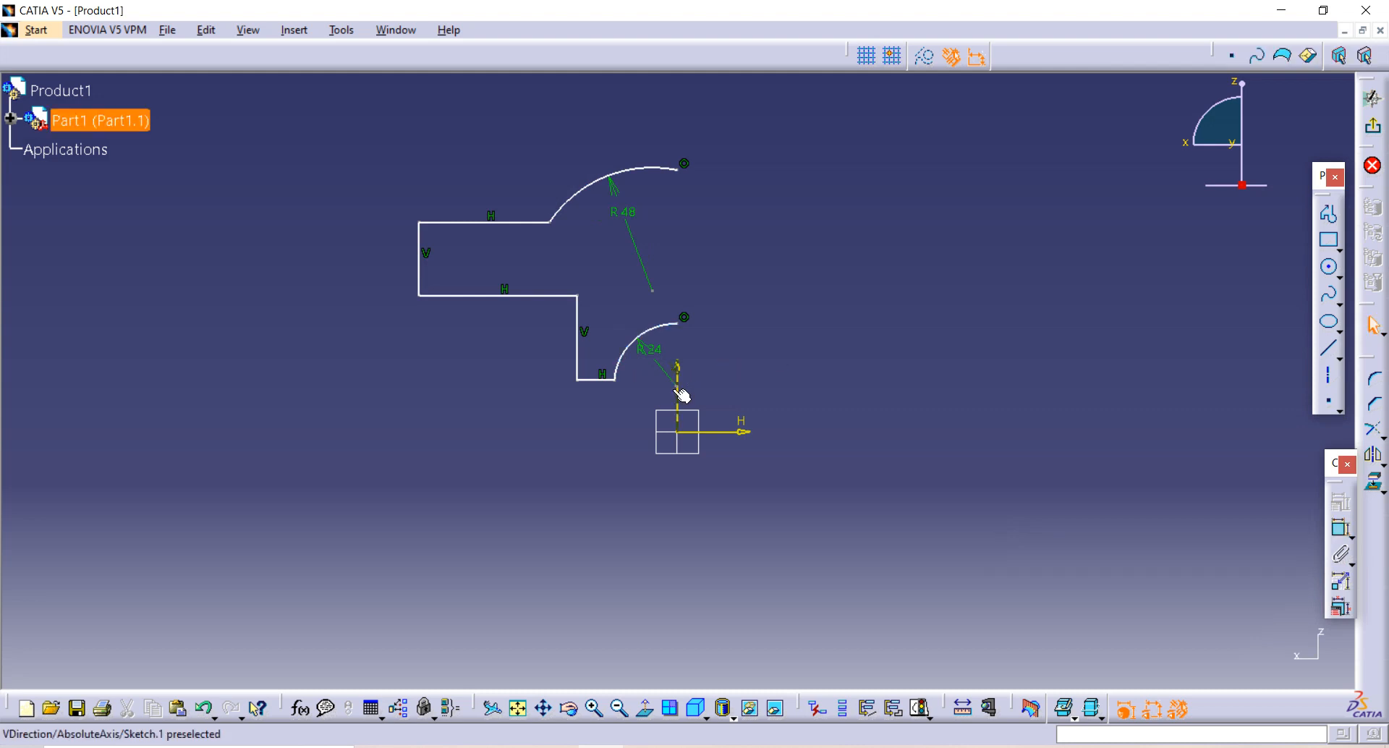
# Make the lower arc's centre point coincident with the sketch origin
pyautogui.click(677, 387)
pyautogui.moveTo(660, 398); pyautogui.dragTo(687, 417)
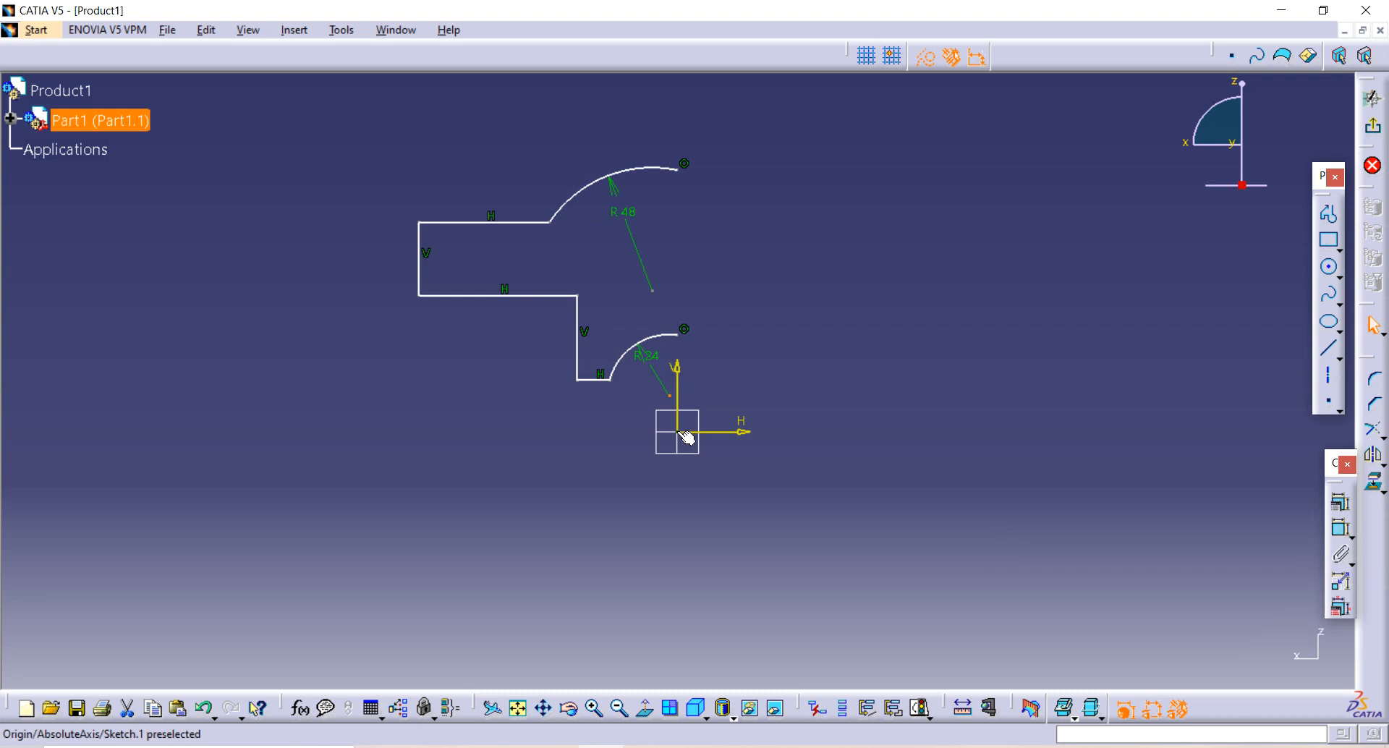
pyautogui.keyDown('ctrl'); pyautogui.click(679, 432); pyautogui.keyUp('ctrl')
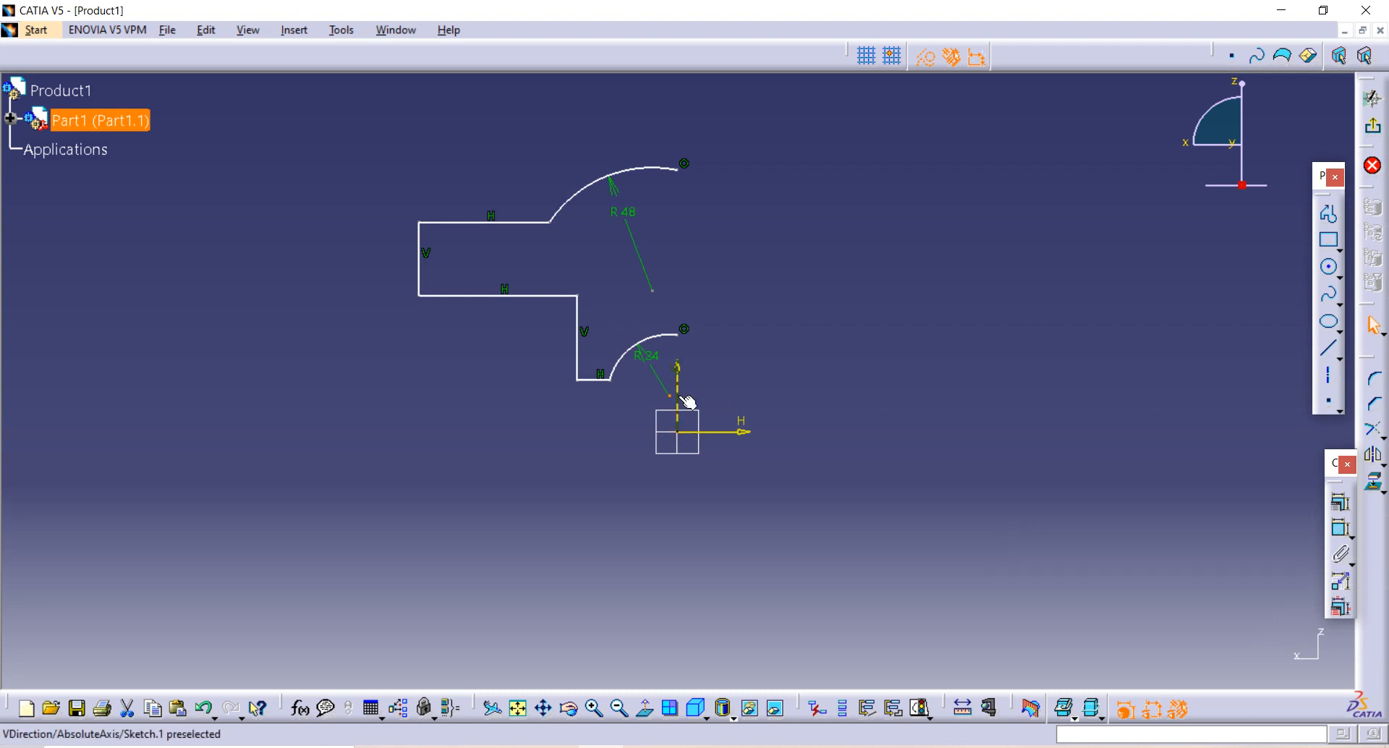
pyautogui.click(1341, 503)
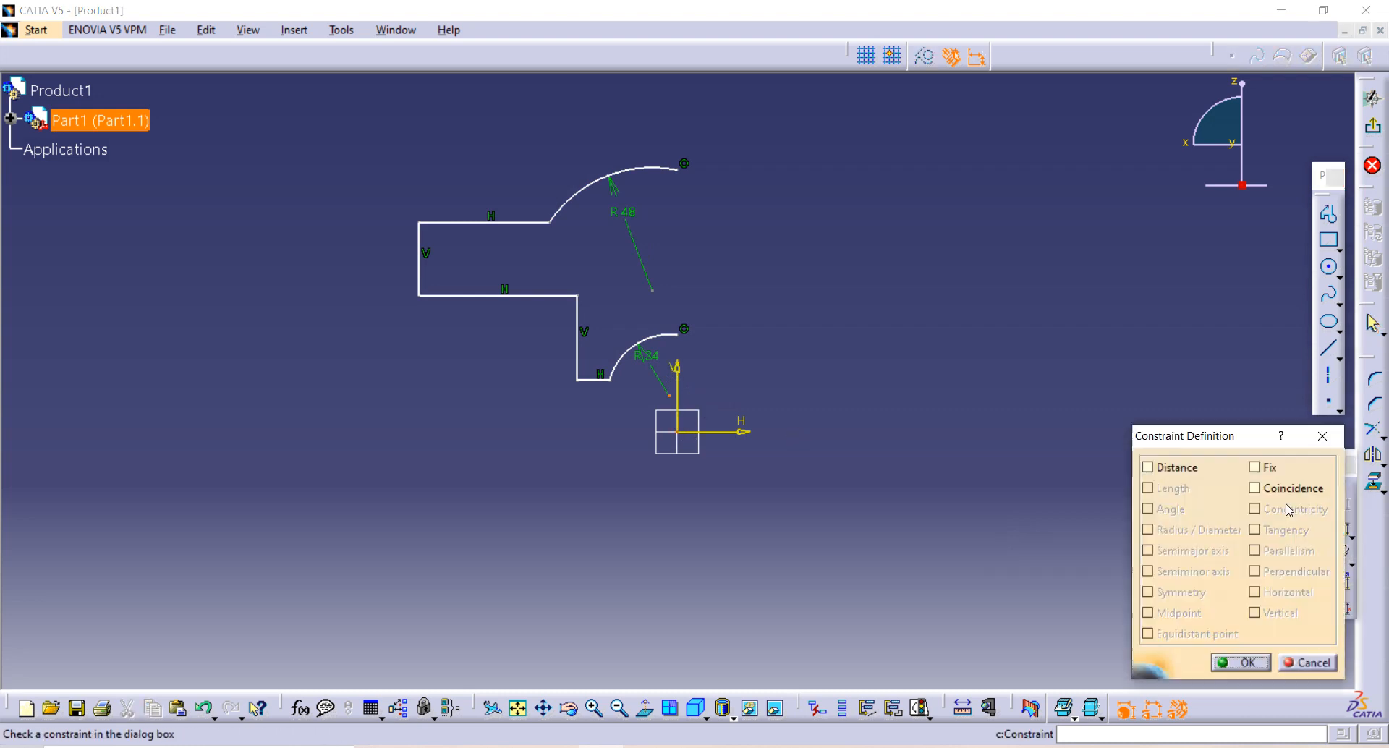
pyautogui.click(1254, 488)
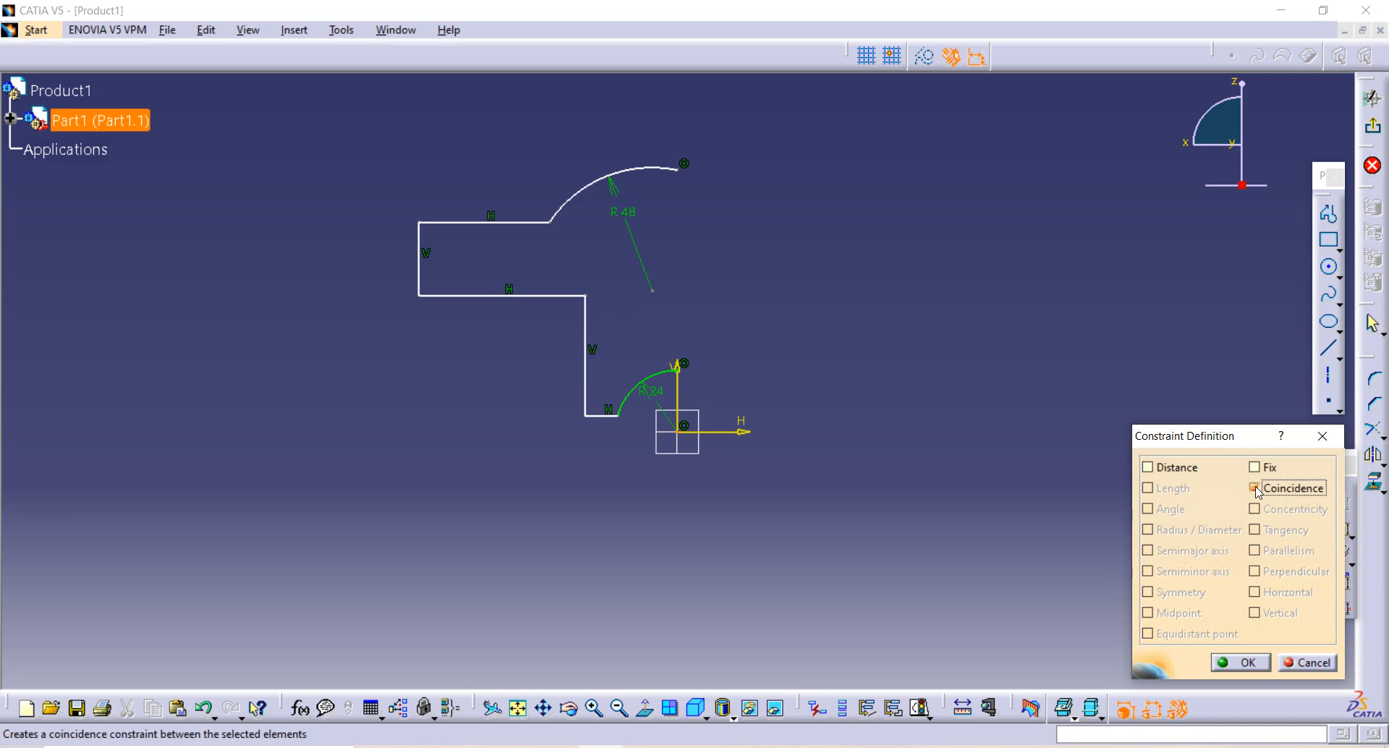
pyautogui.click(1240, 663)
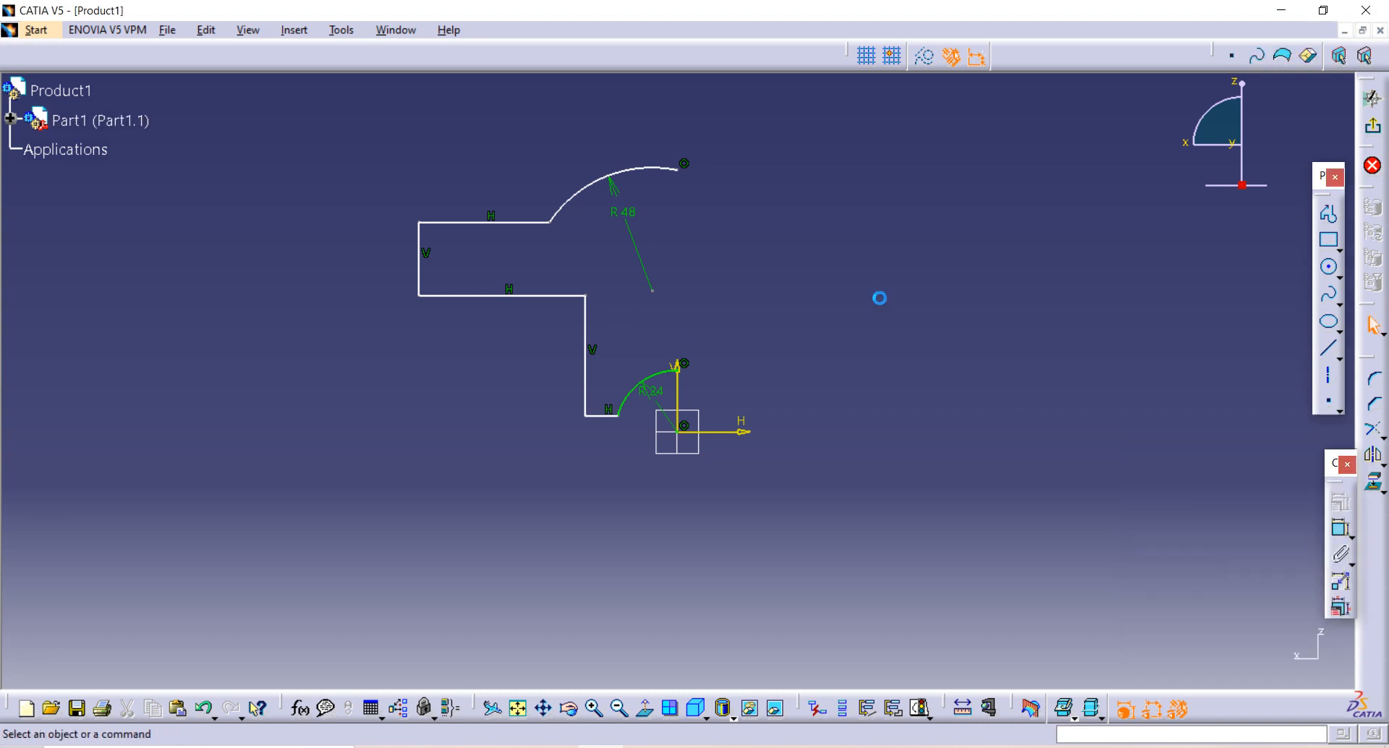
# Make the upper arc's centre point coincident with the sketch origin
pyautogui.click(654, 292)
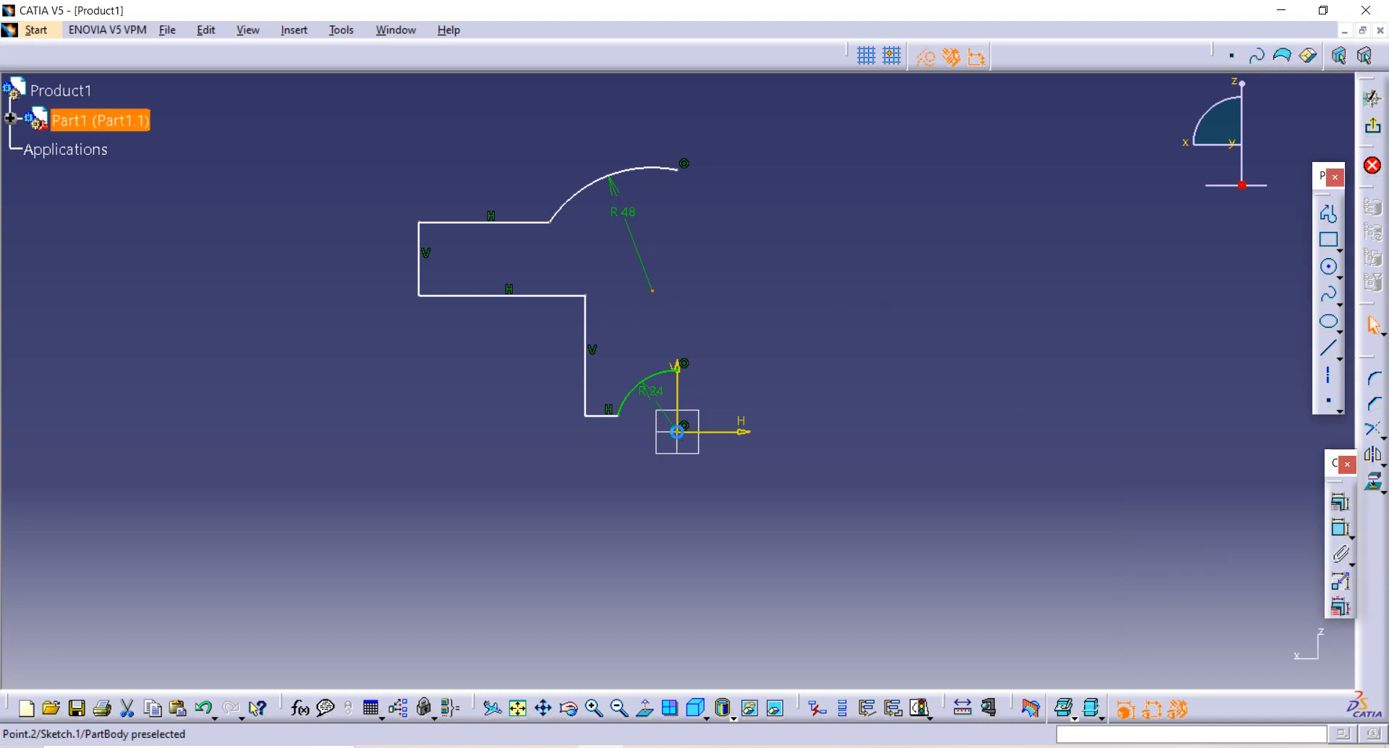
pyautogui.keyDown('ctrl'); pyautogui.click(677, 432); pyautogui.keyUp('ctrl')
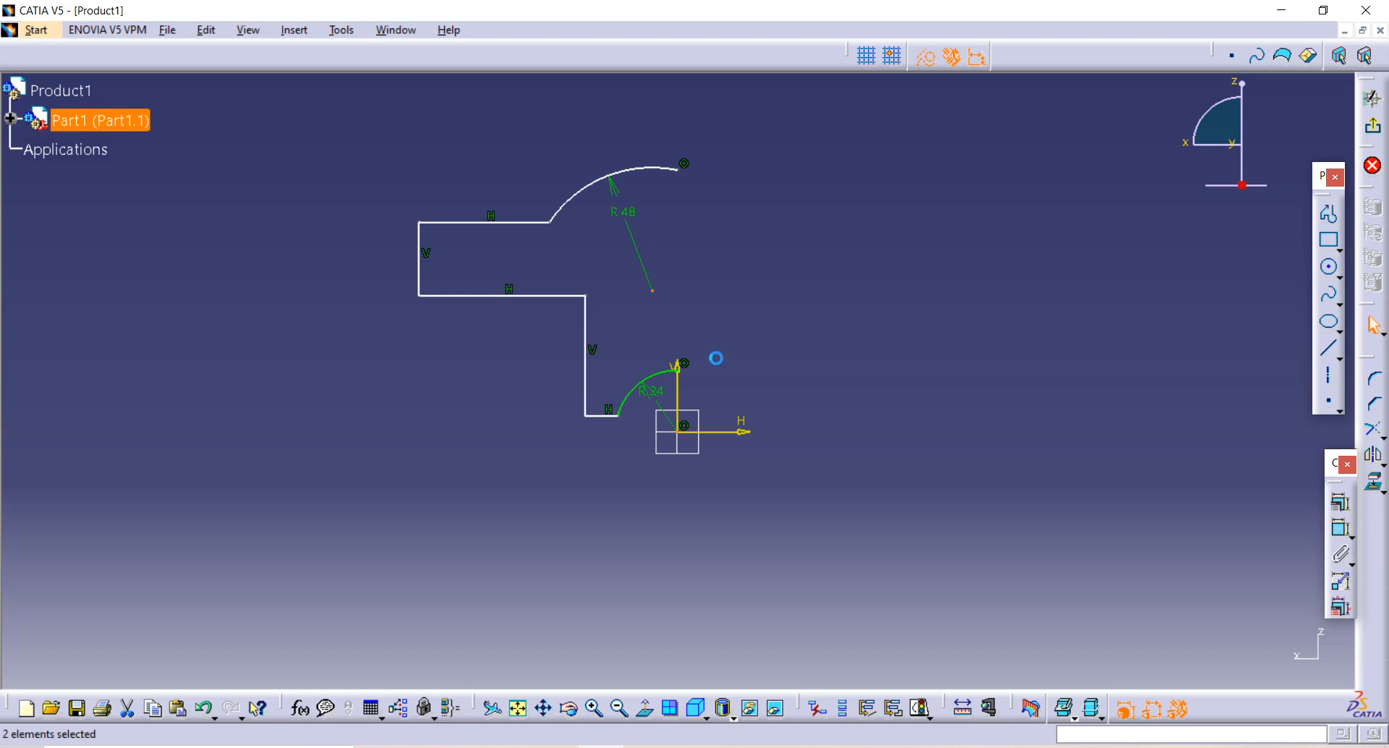
pyautogui.click(1340, 503)
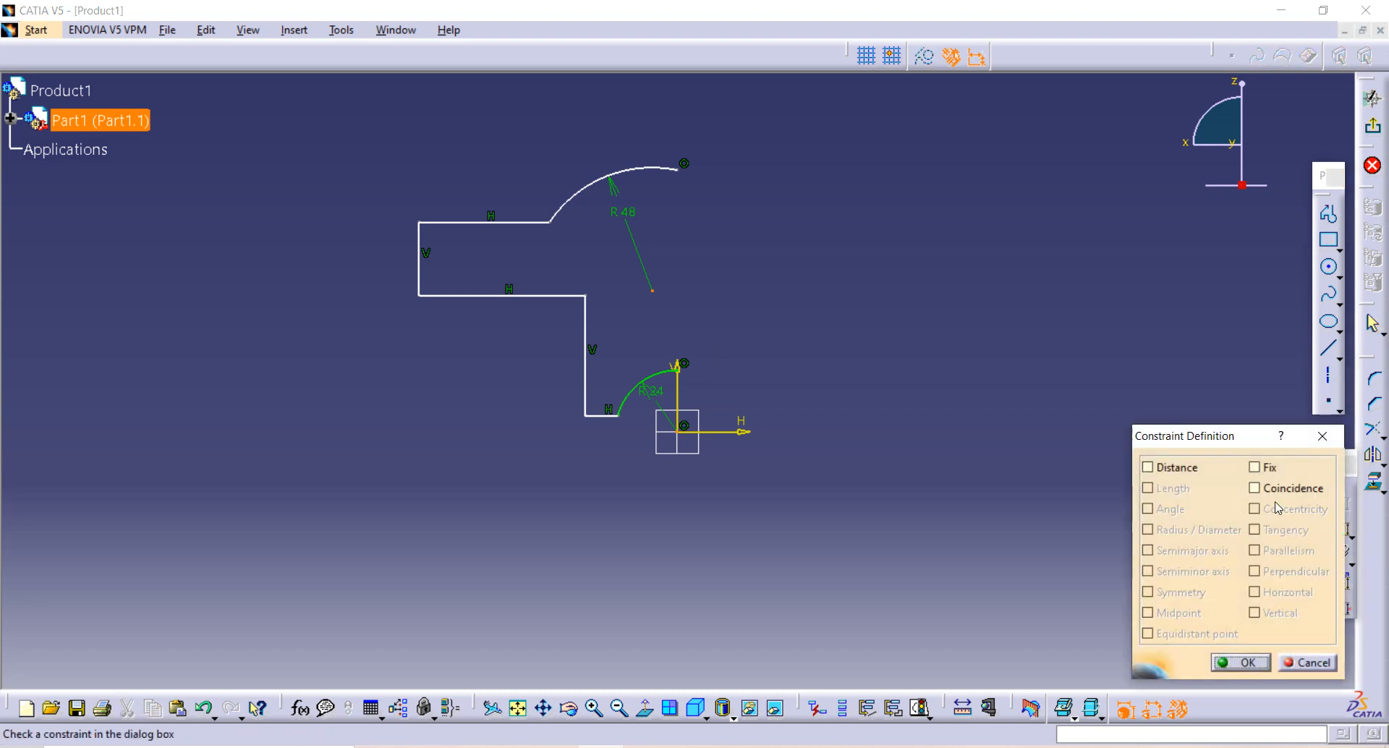
pyautogui.click(1256, 489)
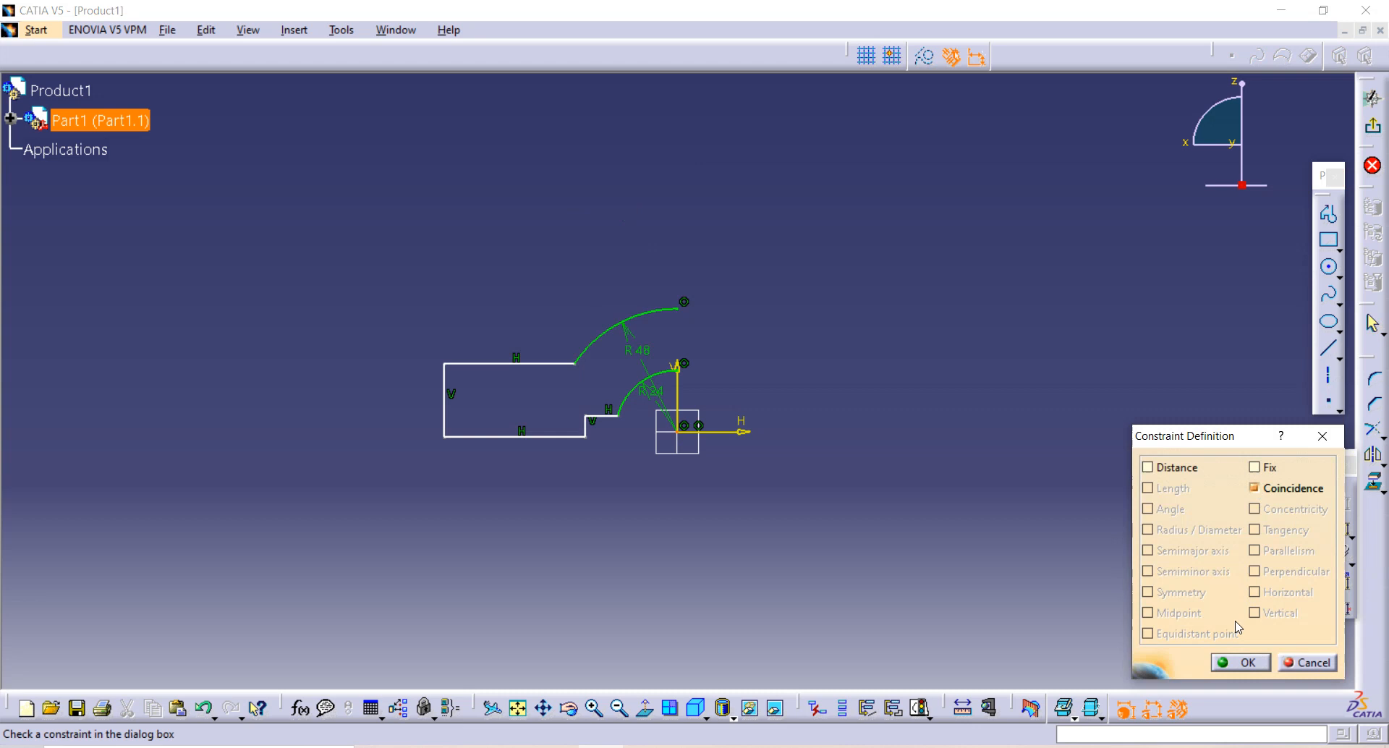
pyautogui.click(1245, 663)
# Reshape the stepped side so the flange's underside sits above the short bottom line and its outer edge lies about 57 mm from the vertical axis
pyautogui.moveTo(606, 421)
pyautogui.mouseDown()
pyautogui.moveTo(604, 377)
pyautogui.moveTo(601, 410)
pyautogui.moveTo(567, 397)
pyautogui.moveTo(648, 385)
pyautogui.mouseUp()
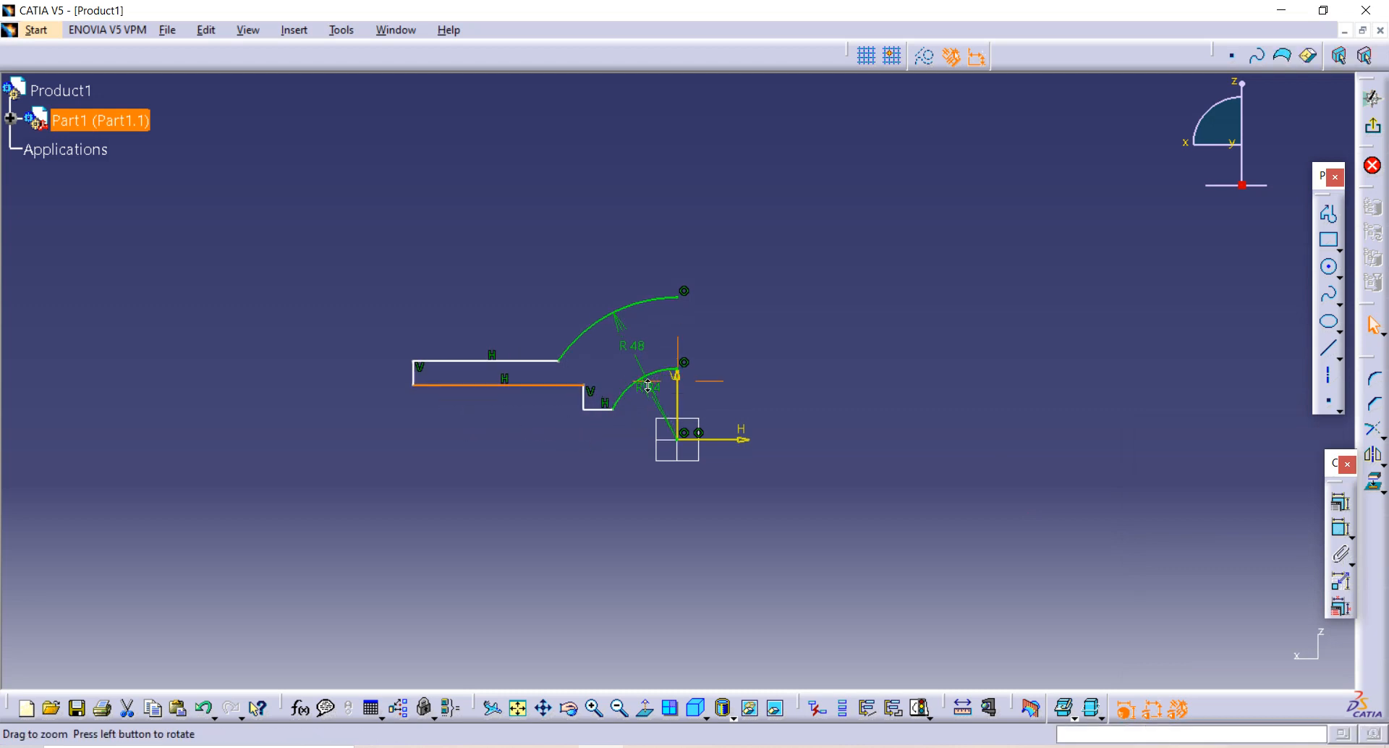
pyautogui.moveTo(648, 386); pyautogui.dragTo(610, 285, button='middle')
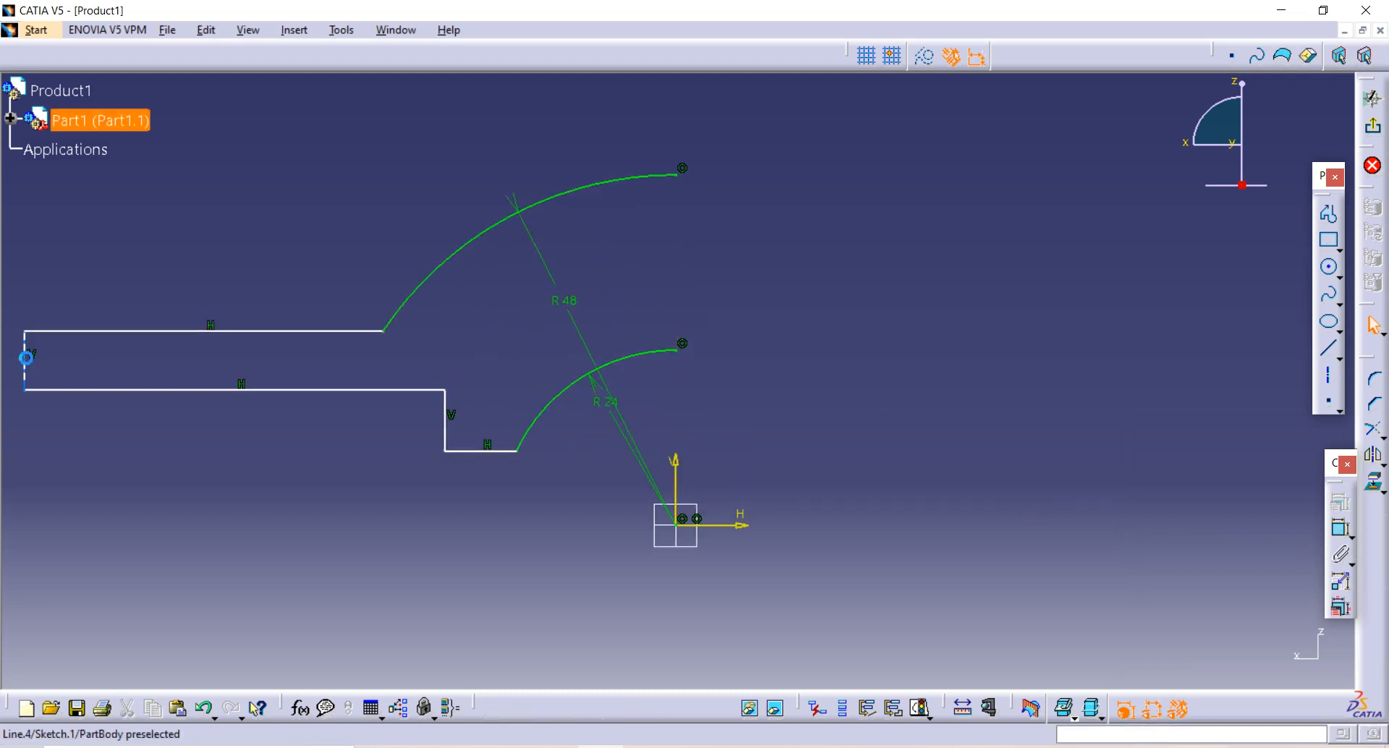
pyautogui.moveTo(24, 358)
pyautogui.mouseDown()
pyautogui.moveTo(309, 375)
pyautogui.moveTo(301, 363)
pyautogui.moveTo(366, 344)
pyautogui.moveTo(259, 321)
pyautogui.mouseUp()
pyautogui.click(529, 309)
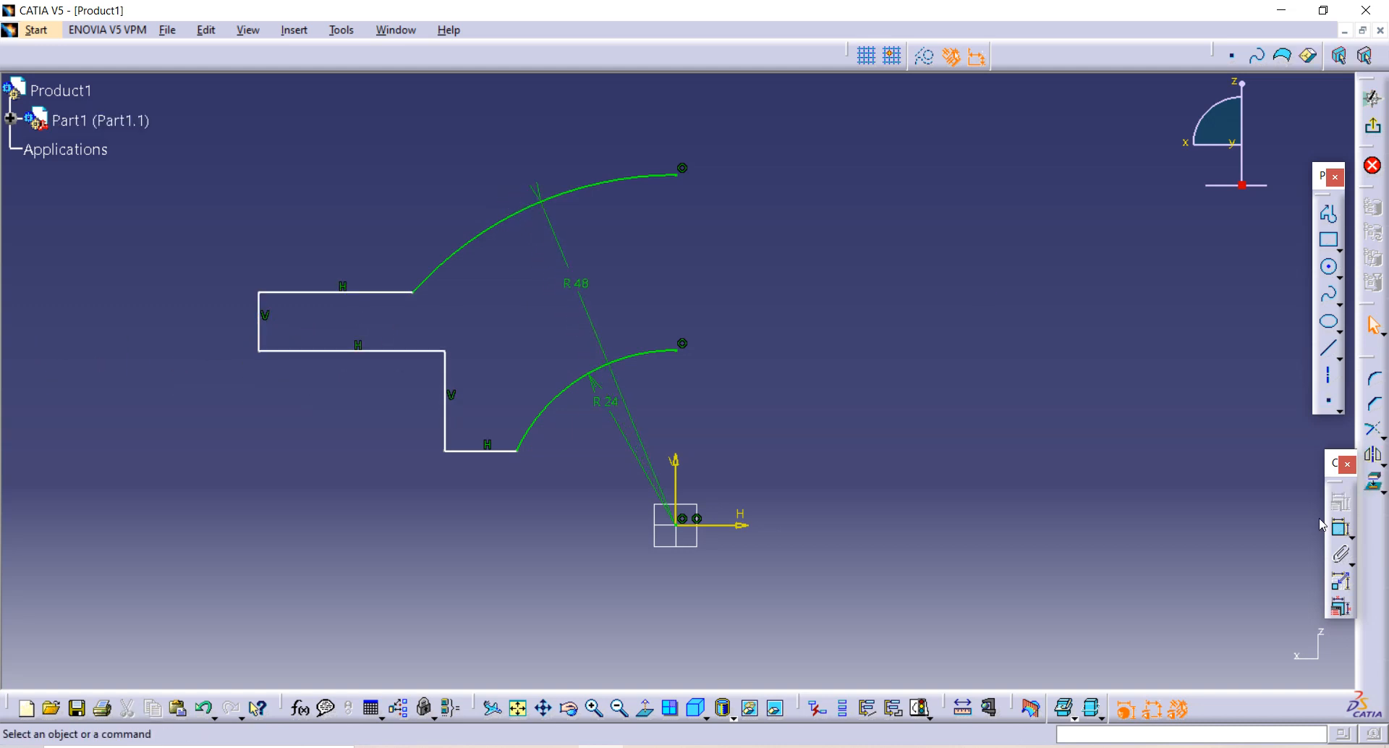
# Dimension the short bottom line's height above the horizontal axis and set it to 8 mm
pyautogui.click(1339, 530)
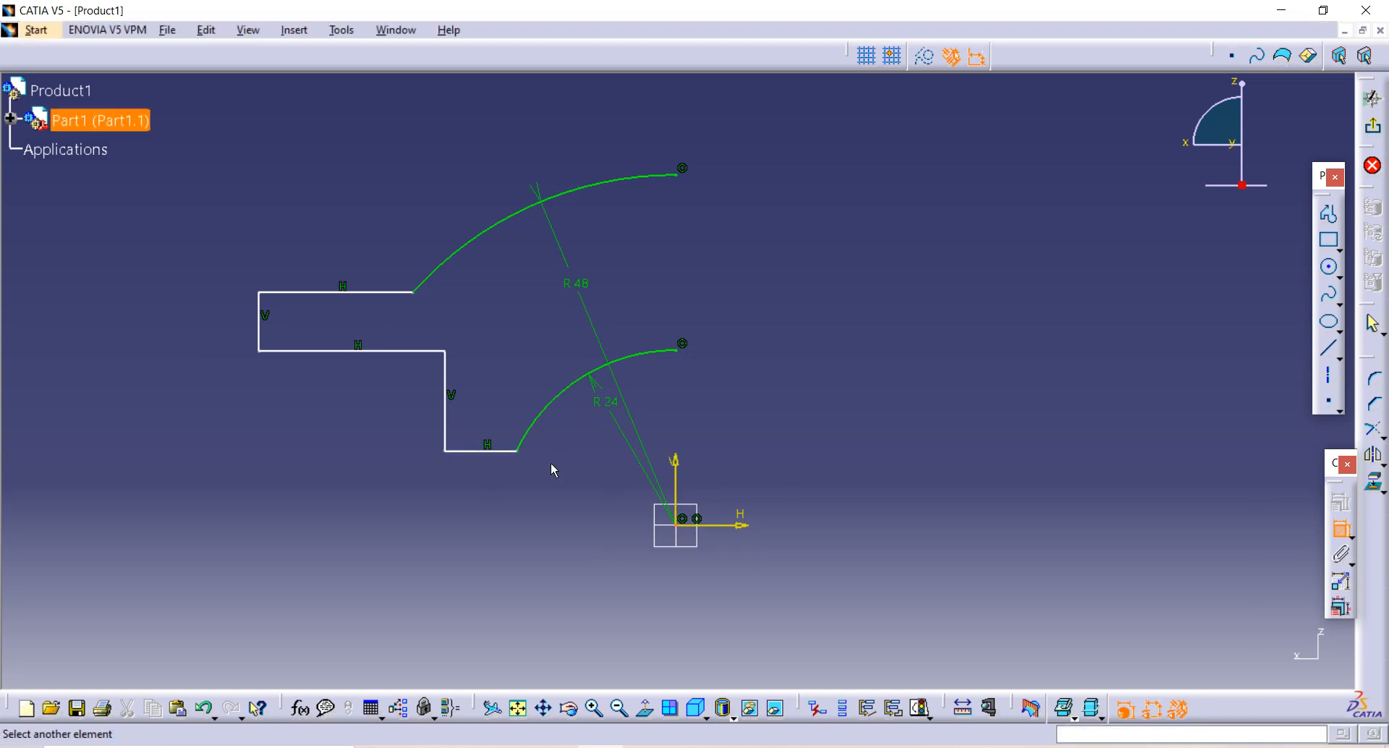
pyautogui.click(512, 455)
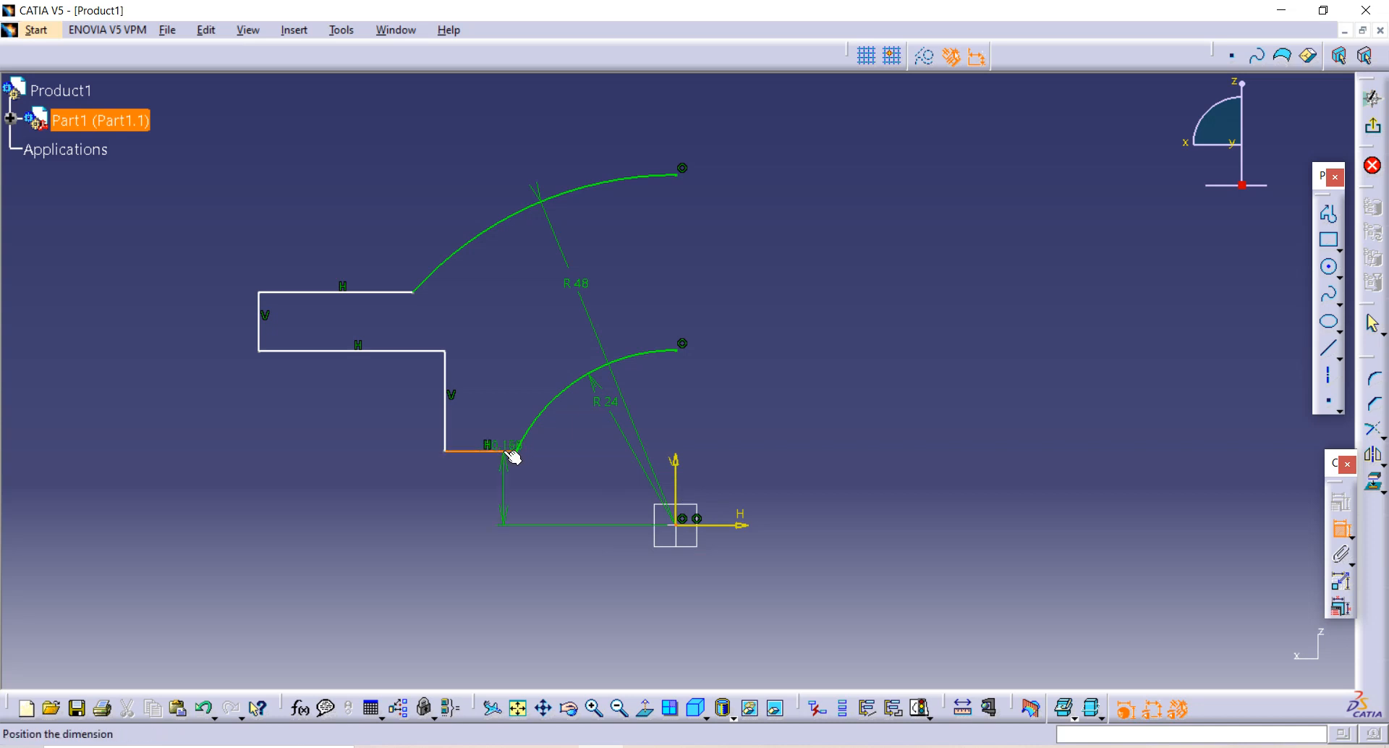
pyautogui.click(399, 487)
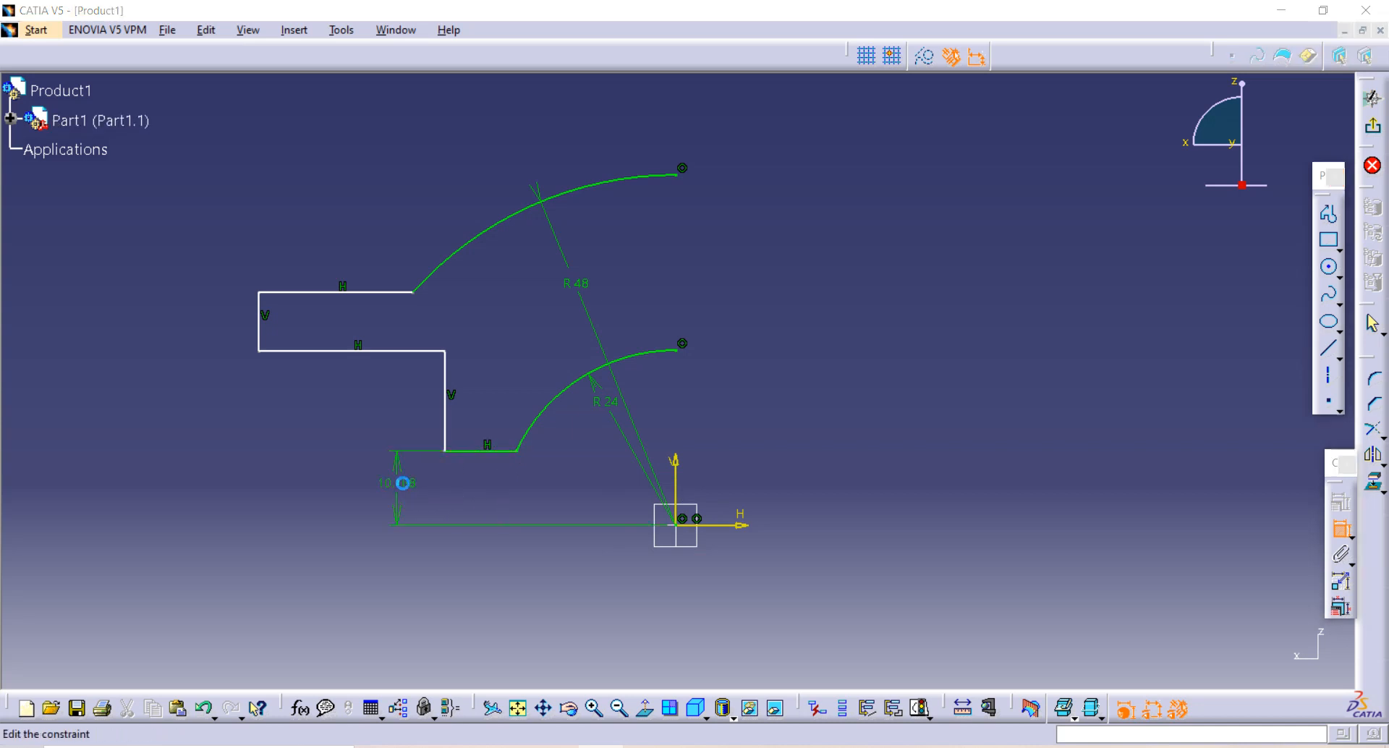
pyautogui.doubleClick(403, 482)
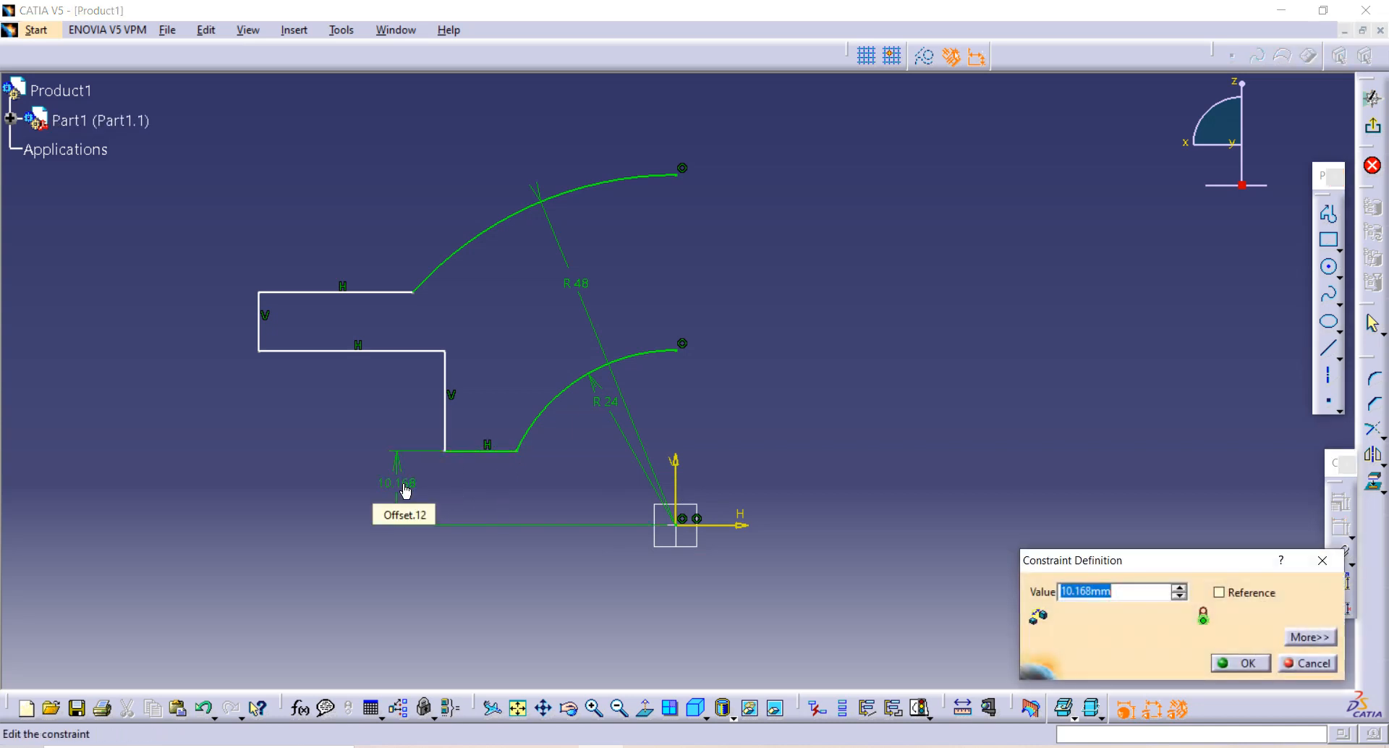
pyautogui.write('8')
pyautogui.press('Return')
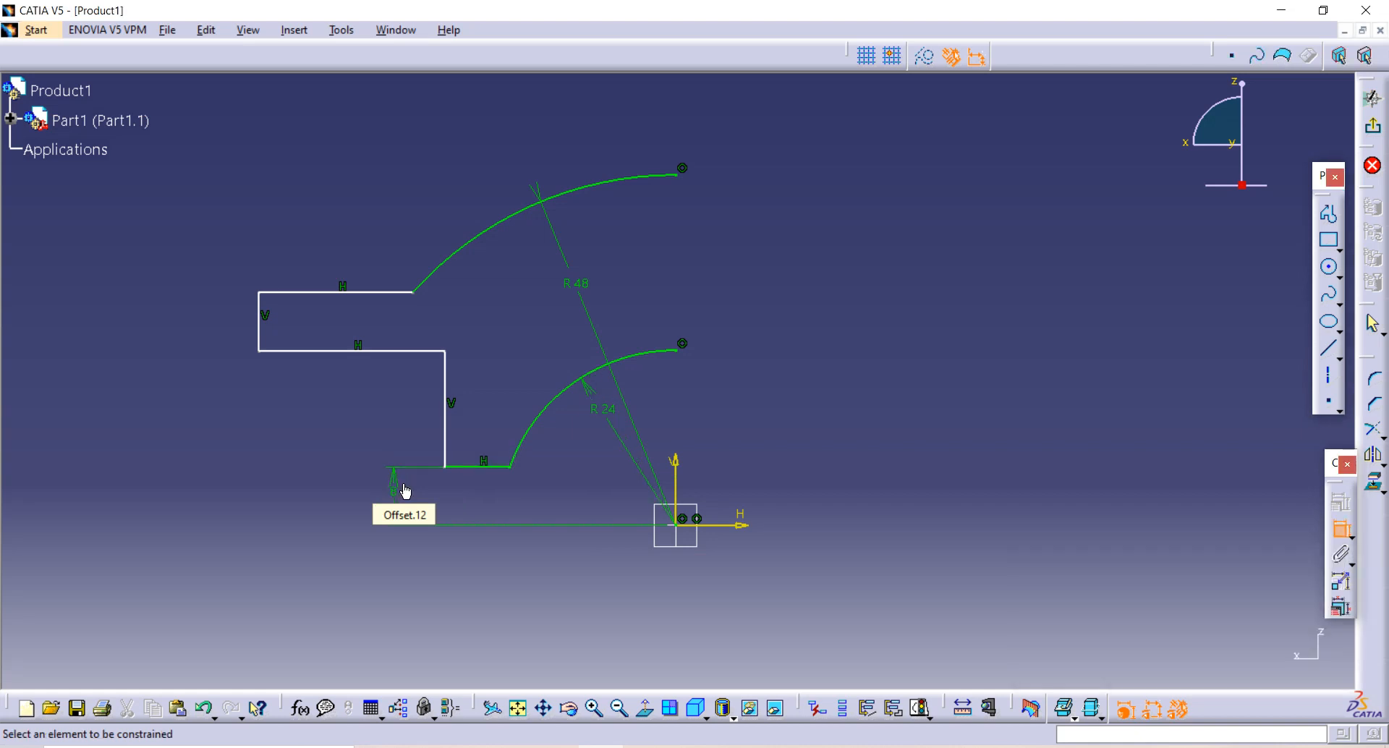
# Constrain the distance from the flange's outer vertical edge to the vertical axis to 108/2 mm
pyautogui.click(259, 324)
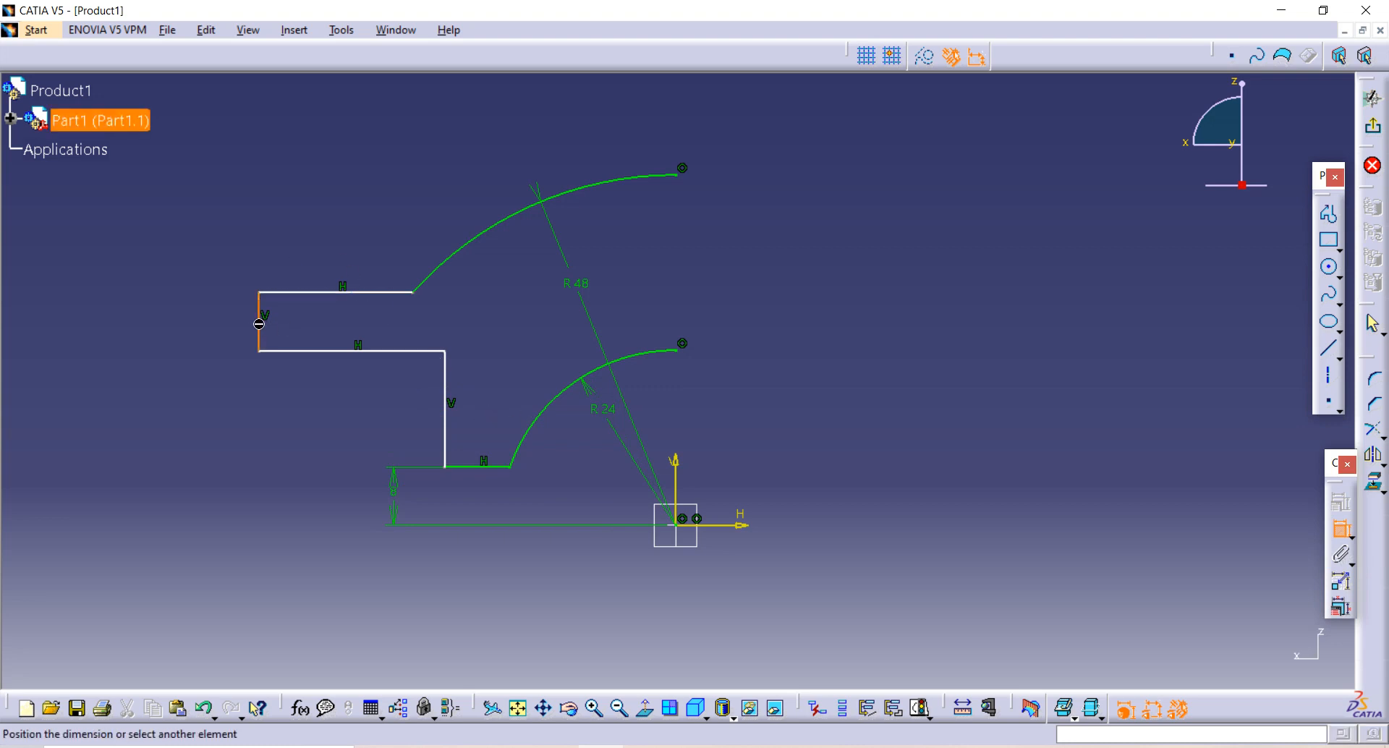
pyautogui.click(675, 477)
pyautogui.click(465, 583)
pyautogui.doubleClick(463, 579)
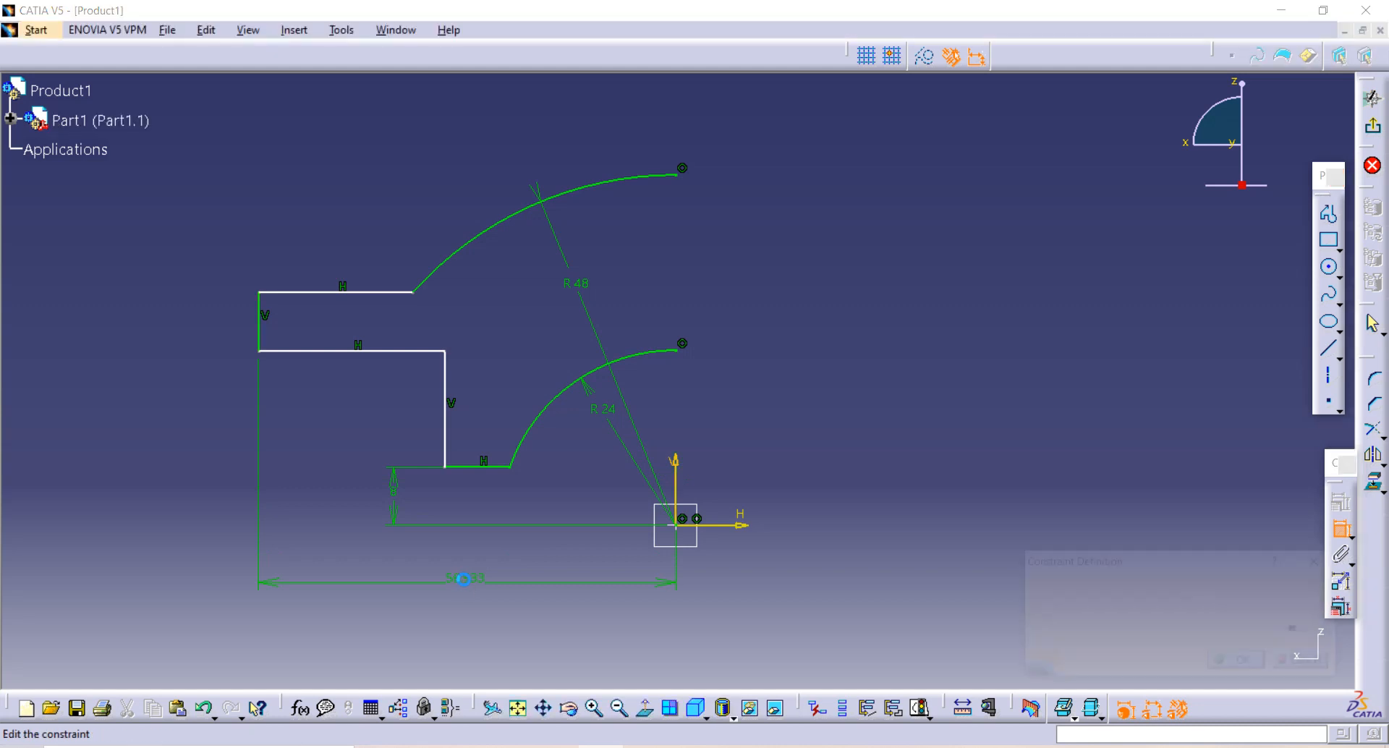
pyautogui.write('10')
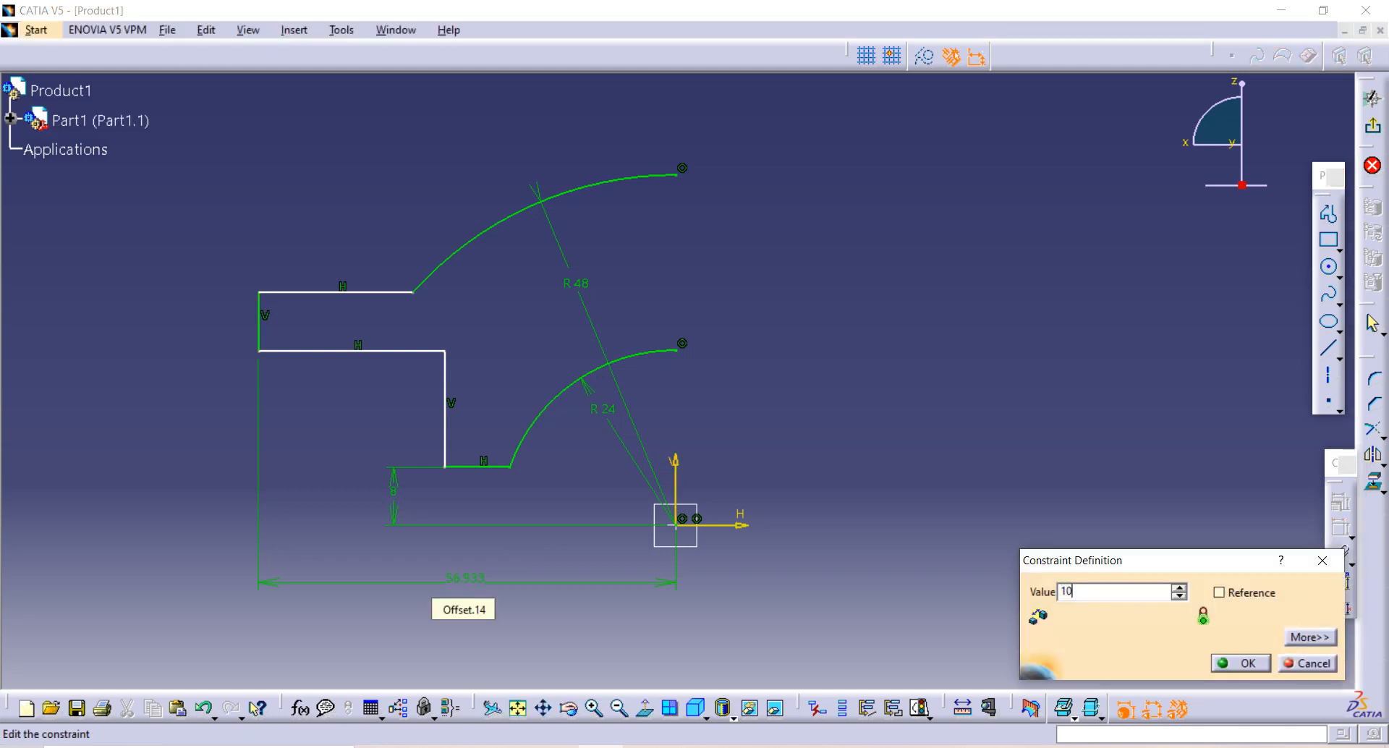
pyautogui.write('8/2')
pyautogui.press('Return')
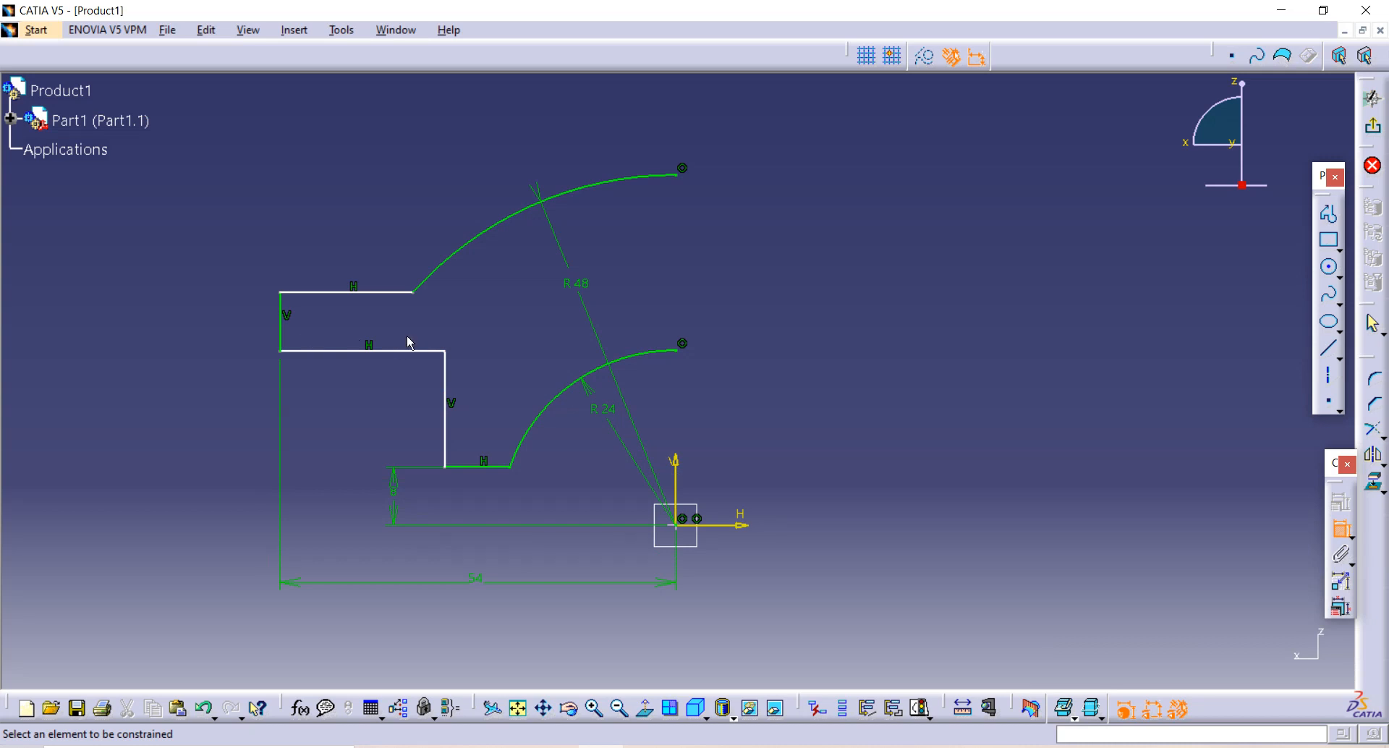
# Constrain the flange thickness between its upper and lower horizontal lines to 12 mm
pyautogui.click(346, 292)
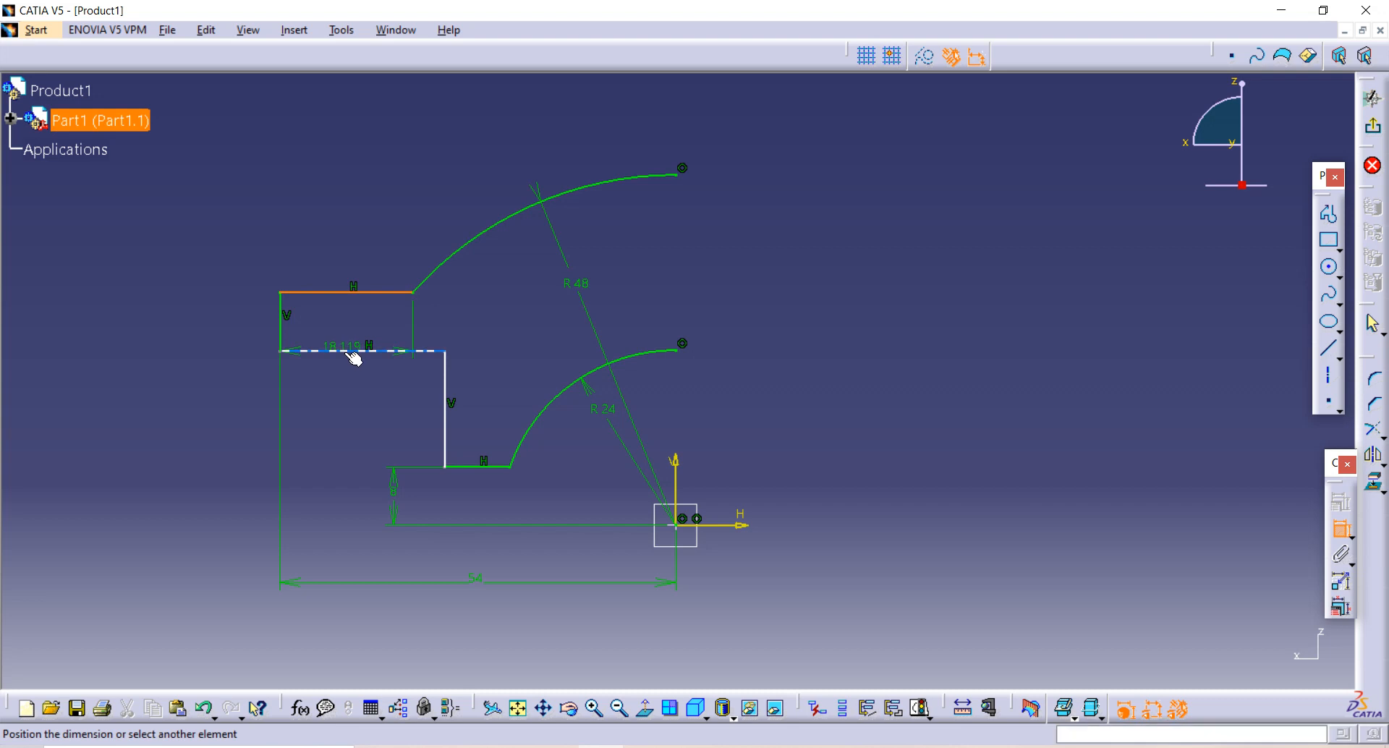
pyautogui.click(353, 352)
pyautogui.click(209, 332)
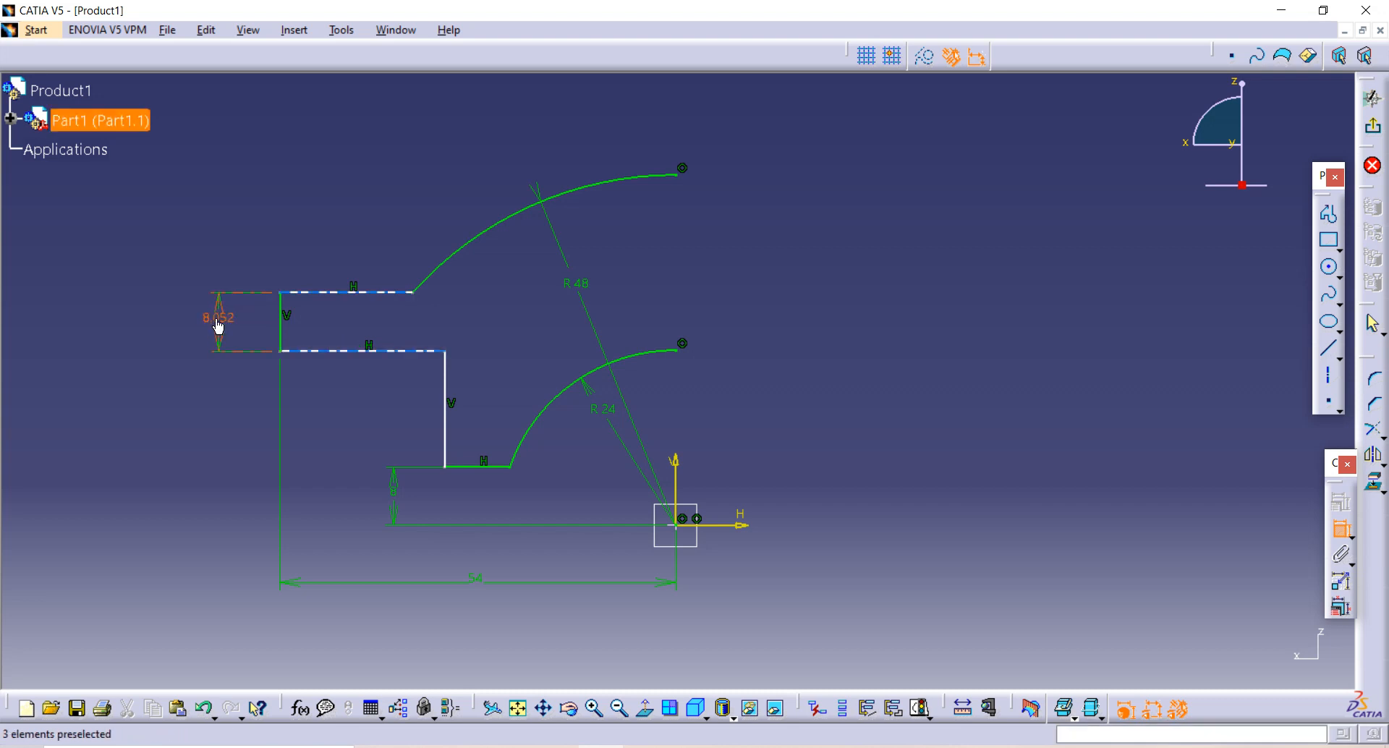
pyautogui.doubleClick(218, 327)
pyautogui.write('12')
pyautogui.press('Return')
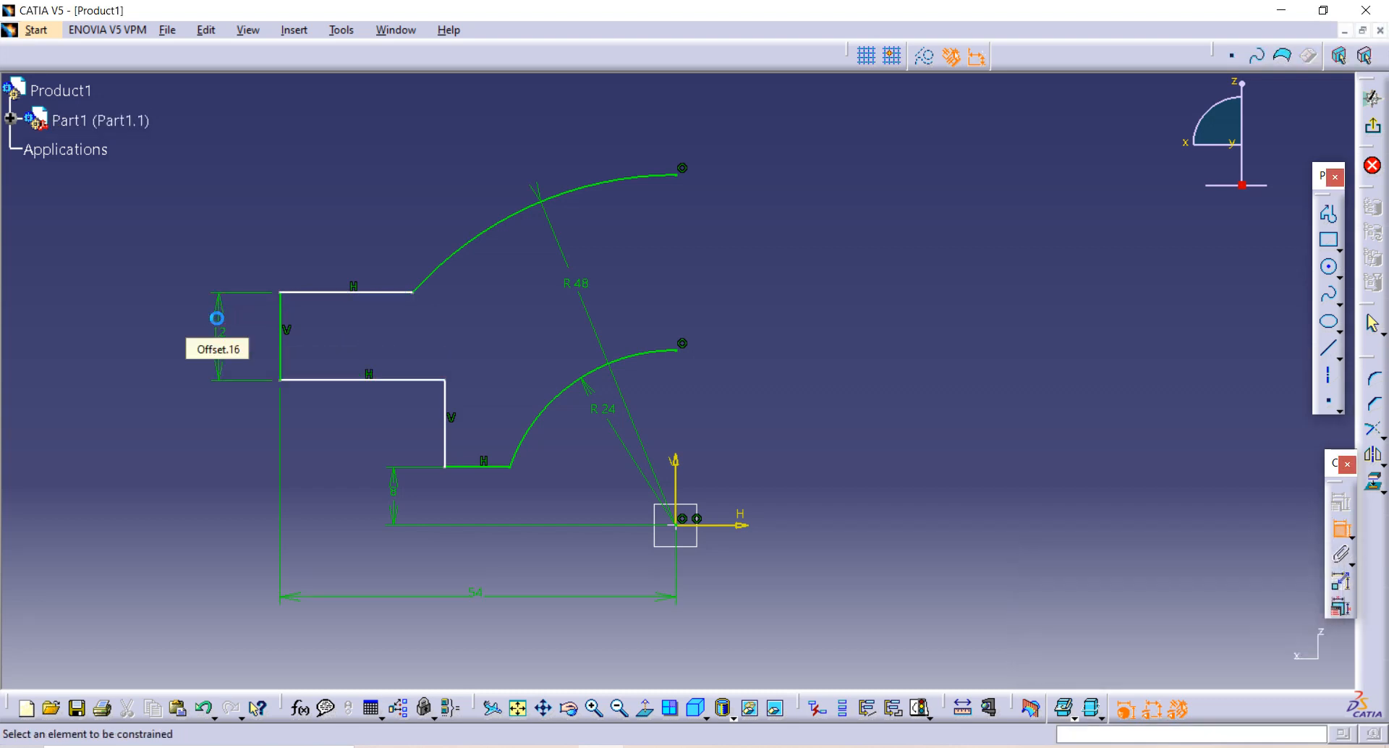
# Constrain the vertical distance between the short bottom line and the flange's lower line to 16 mm
pyautogui.click(475, 466)
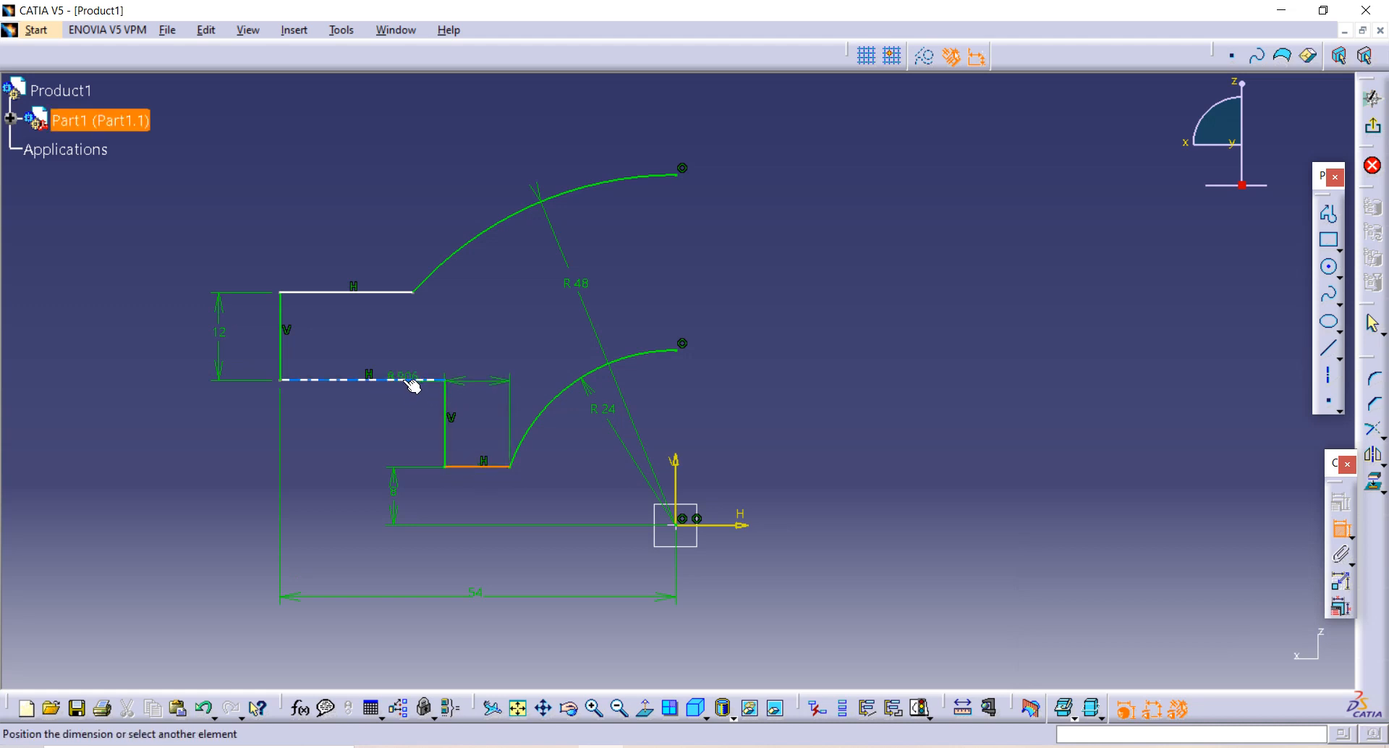
pyautogui.click(413, 384)
pyautogui.click(378, 425)
pyautogui.doubleClick(383, 425)
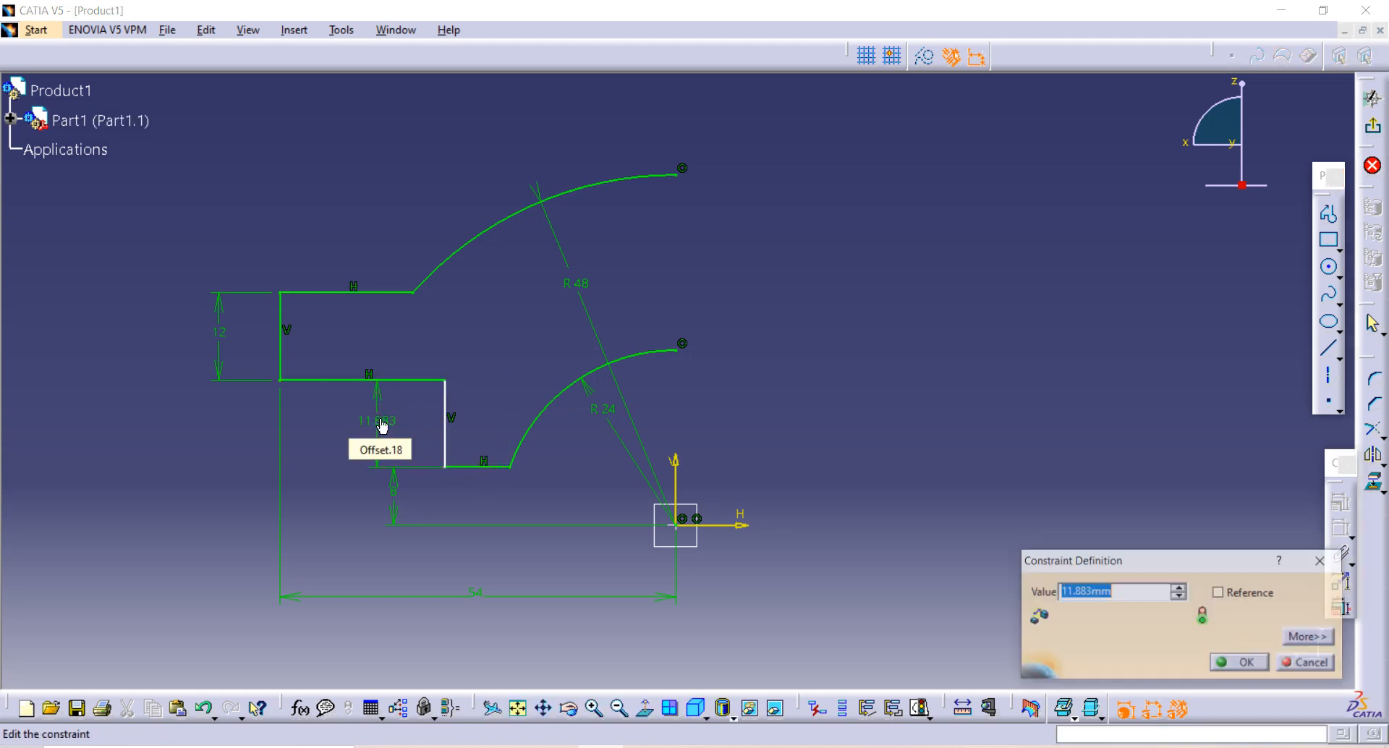
pyautogui.write('16')
pyautogui.press('Return')
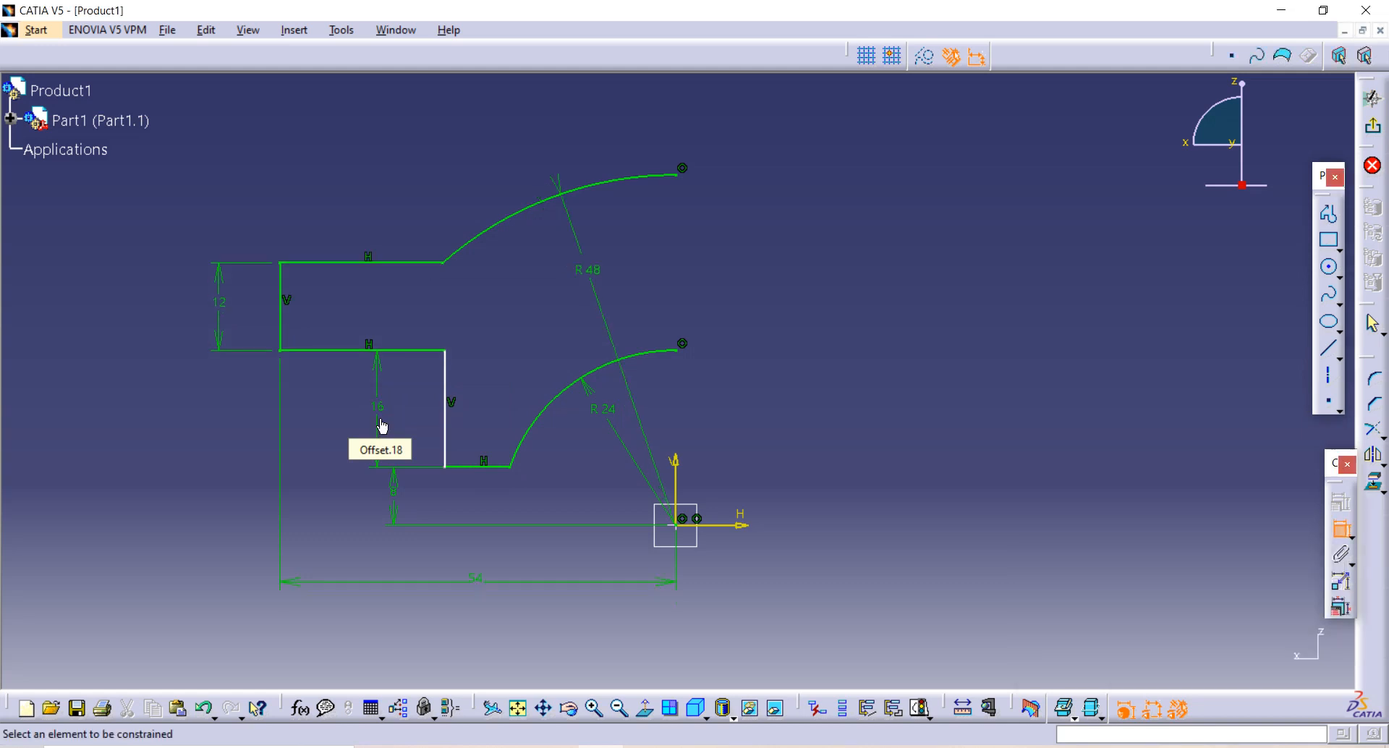
# Constrain the short bottom line's length to 5 mm
pyautogui.click(477, 467)
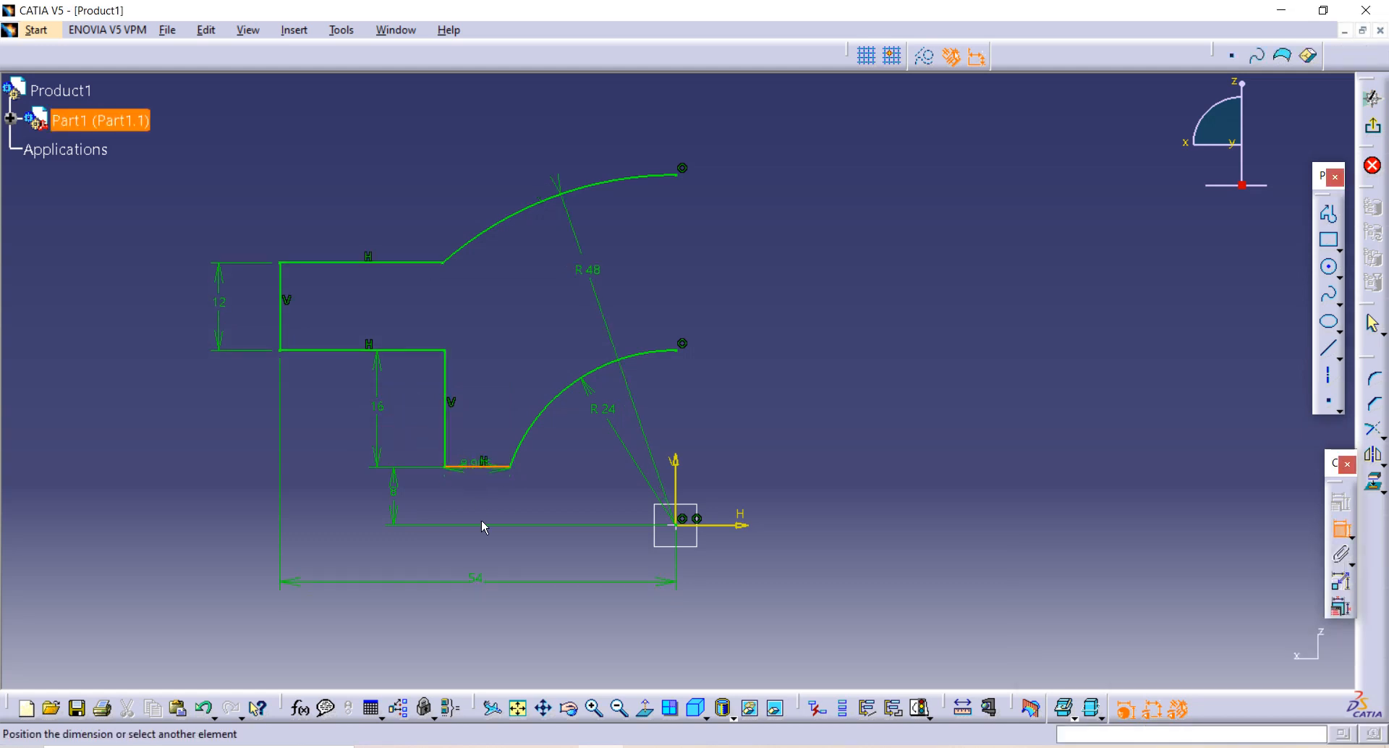
pyautogui.click(481, 549)
pyautogui.doubleClick(483, 550)
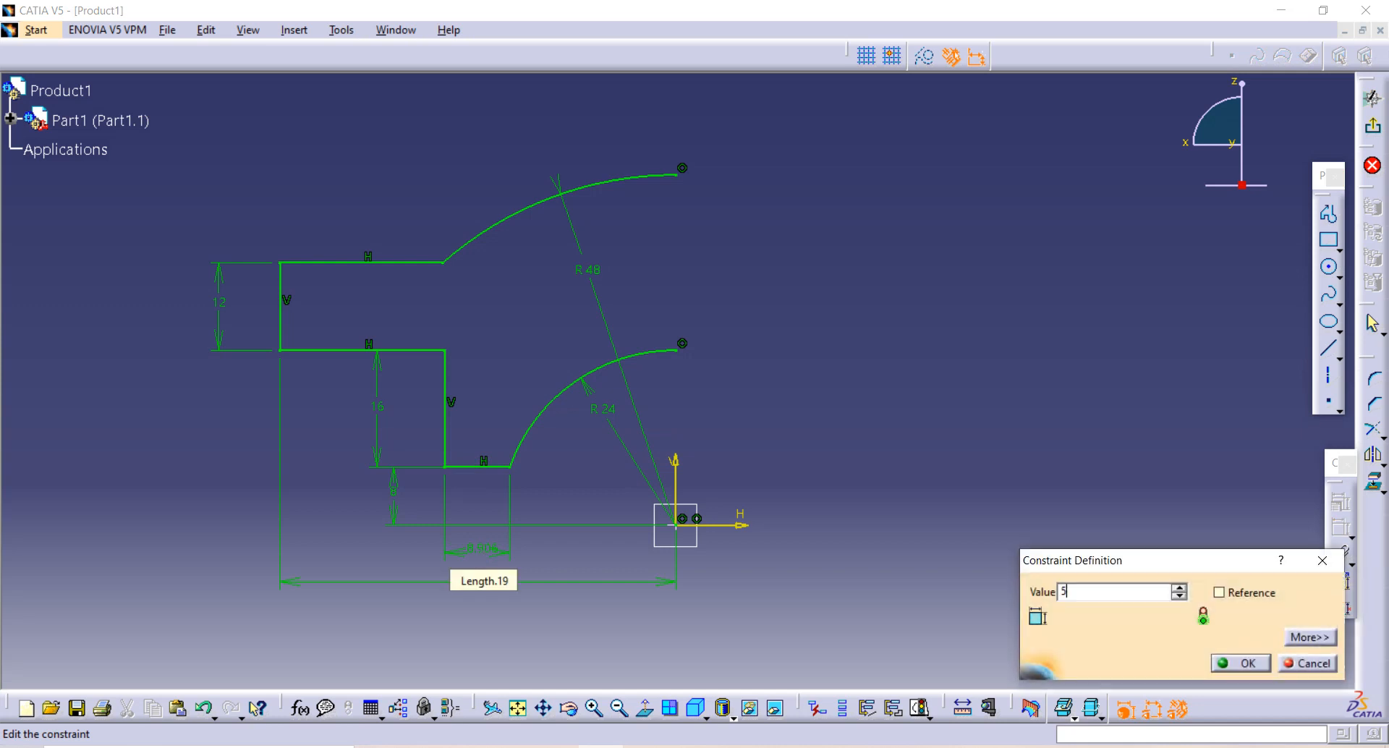
pyautogui.write('5')
pyautogui.press('Return')
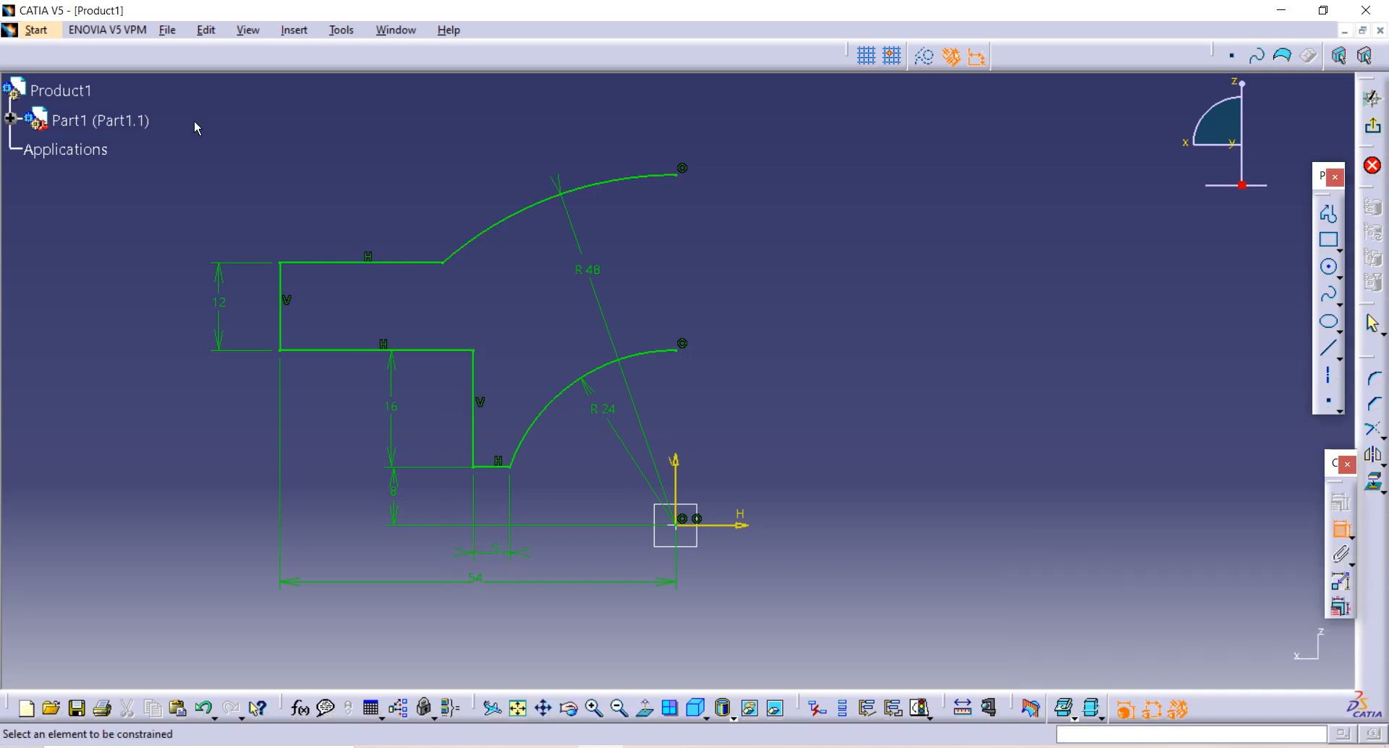
# Mirror the complete half profile, including both arcs, about the sketch's vertical axis
pyautogui.moveTo(245, 134); pyautogui.dragTo(244, 133, button='middle')
pyautogui.press('Escape')
pyautogui.moveTo(227, 130)
pyautogui.mouseDown()
pyautogui.moveTo(521, 499)
pyautogui.moveTo(591, 561)
pyautogui.mouseUp()
pyautogui.keyDown('ctrl'); pyautogui.click(537, 215); pyautogui.keyUp('ctrl')
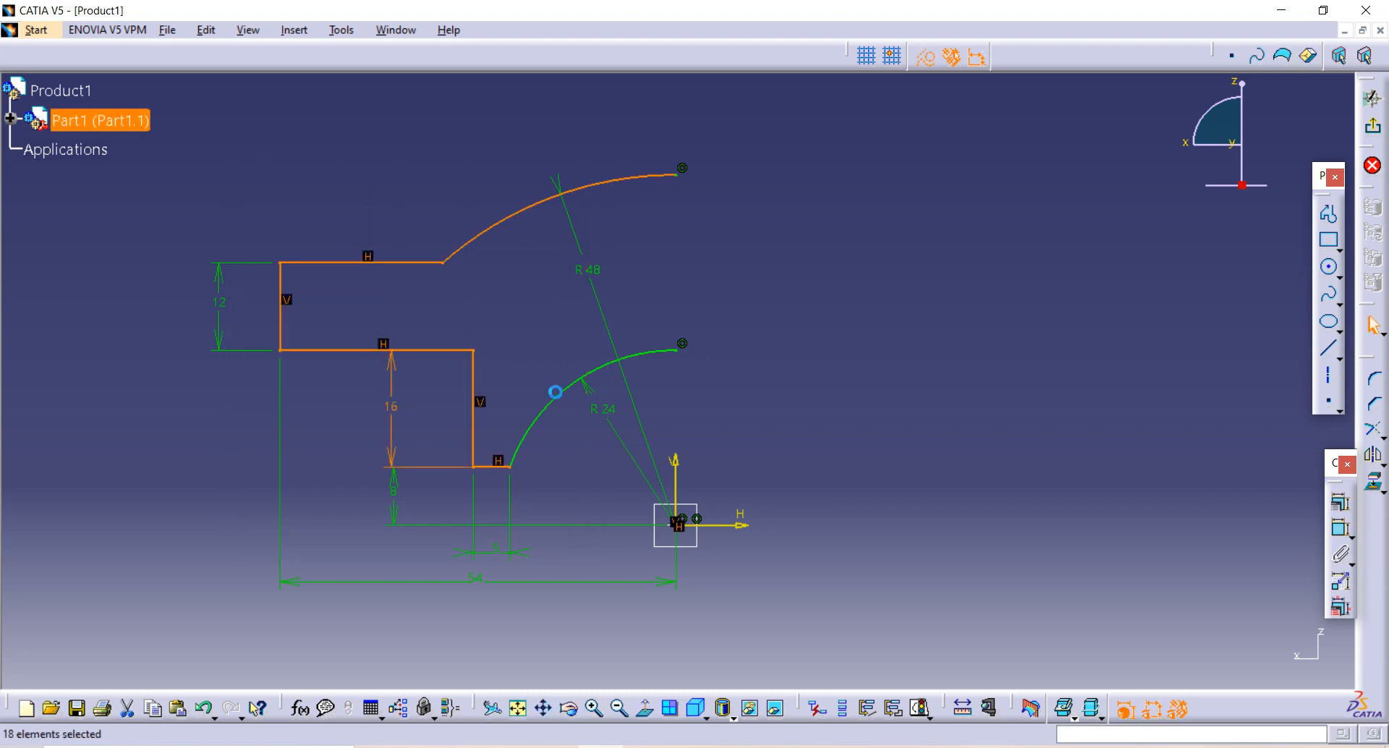
pyautogui.keyDown('ctrl'); pyautogui.click(561, 405); pyautogui.keyUp('ctrl')
pyautogui.click(1376, 458)
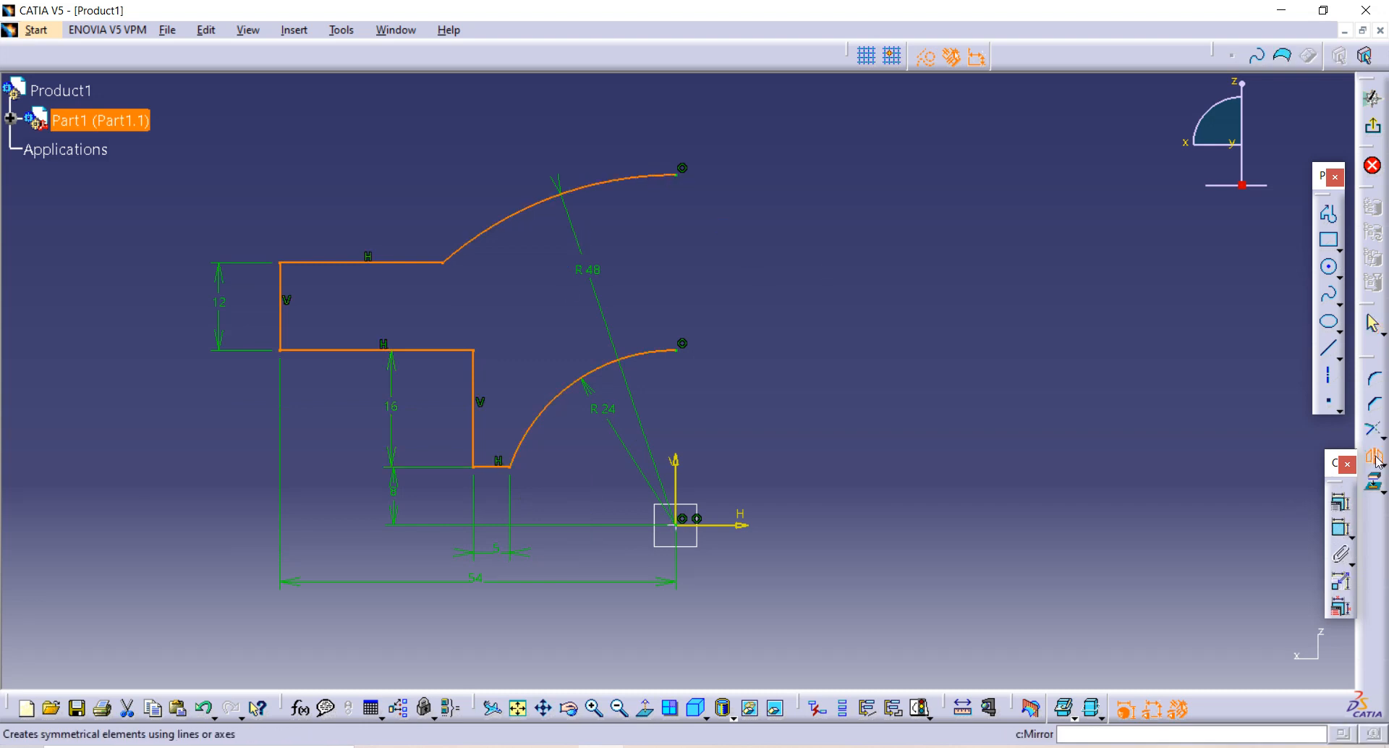
pyautogui.click(675, 477)
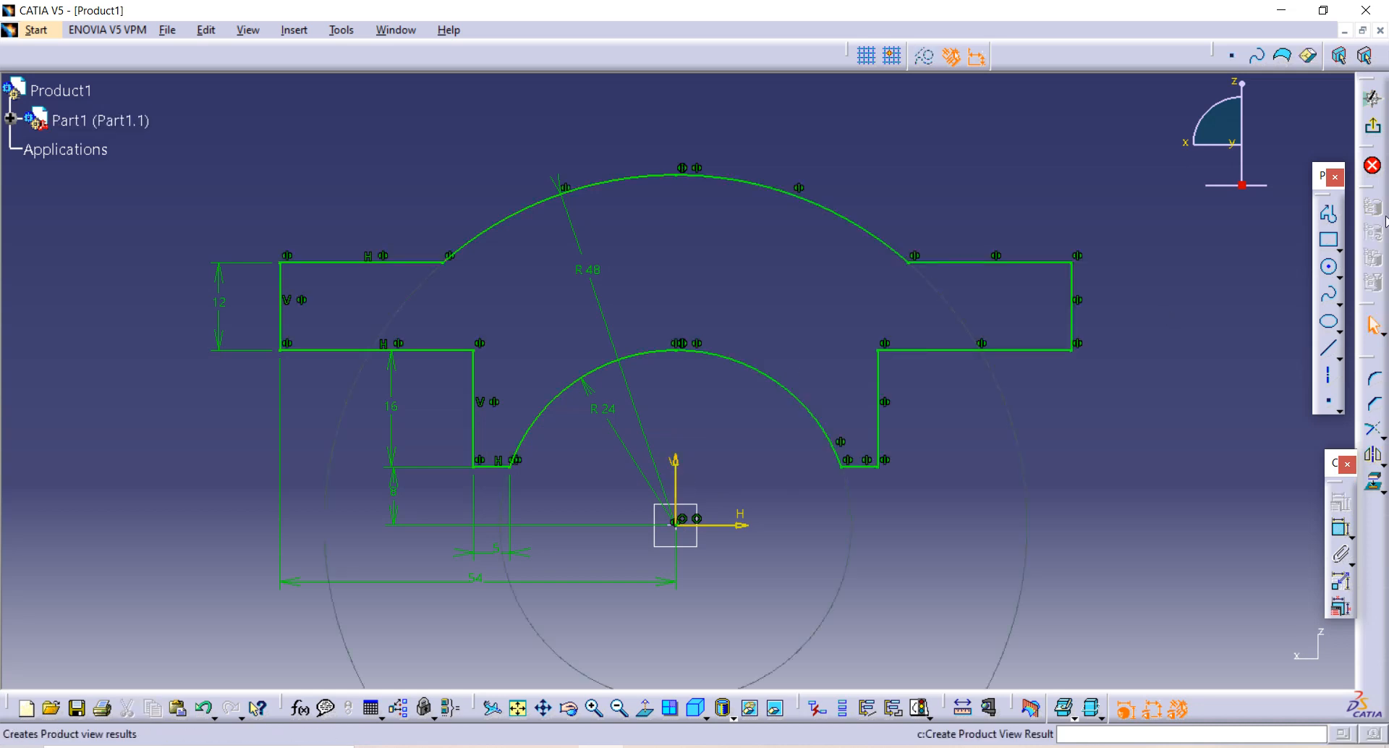
# Exit the sketch, start a Pad of the mirrored profile and clear its default length
pyautogui.click(1374, 130)
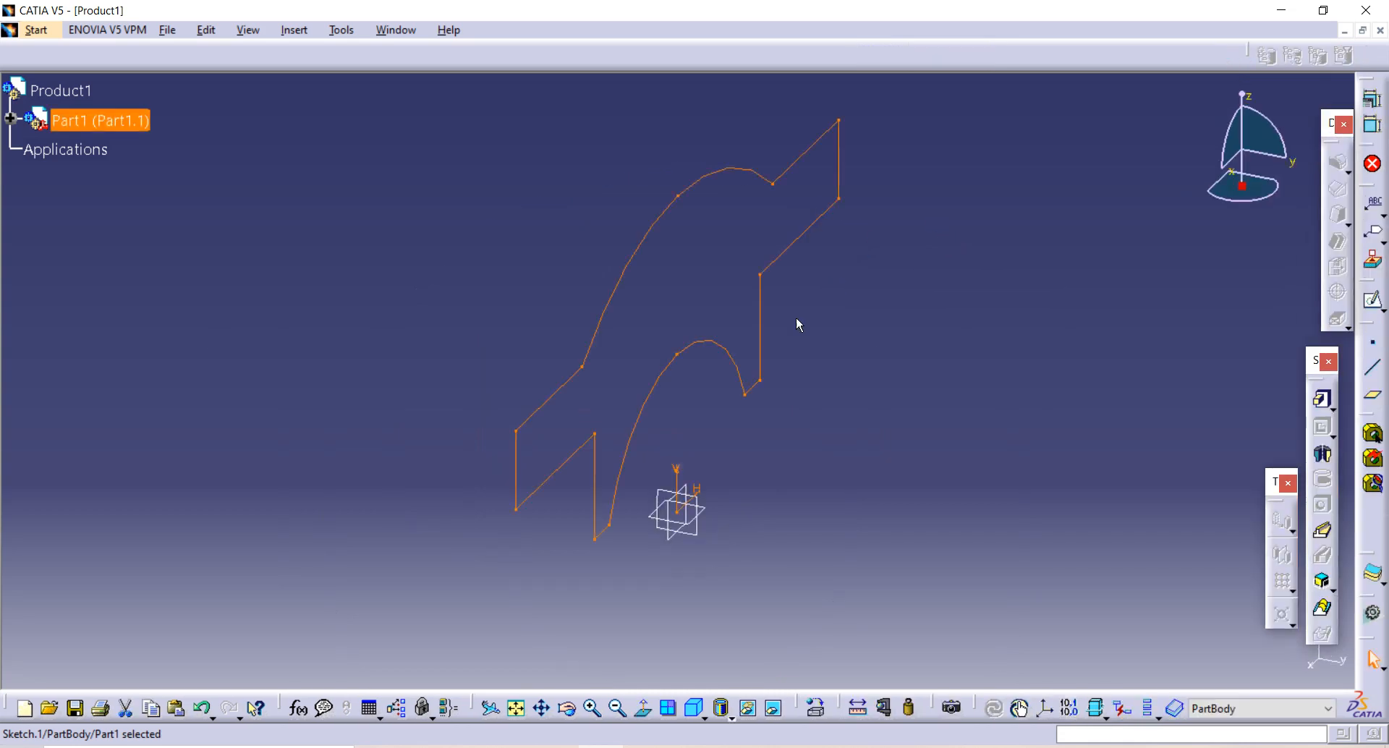
pyautogui.click(1324, 402)
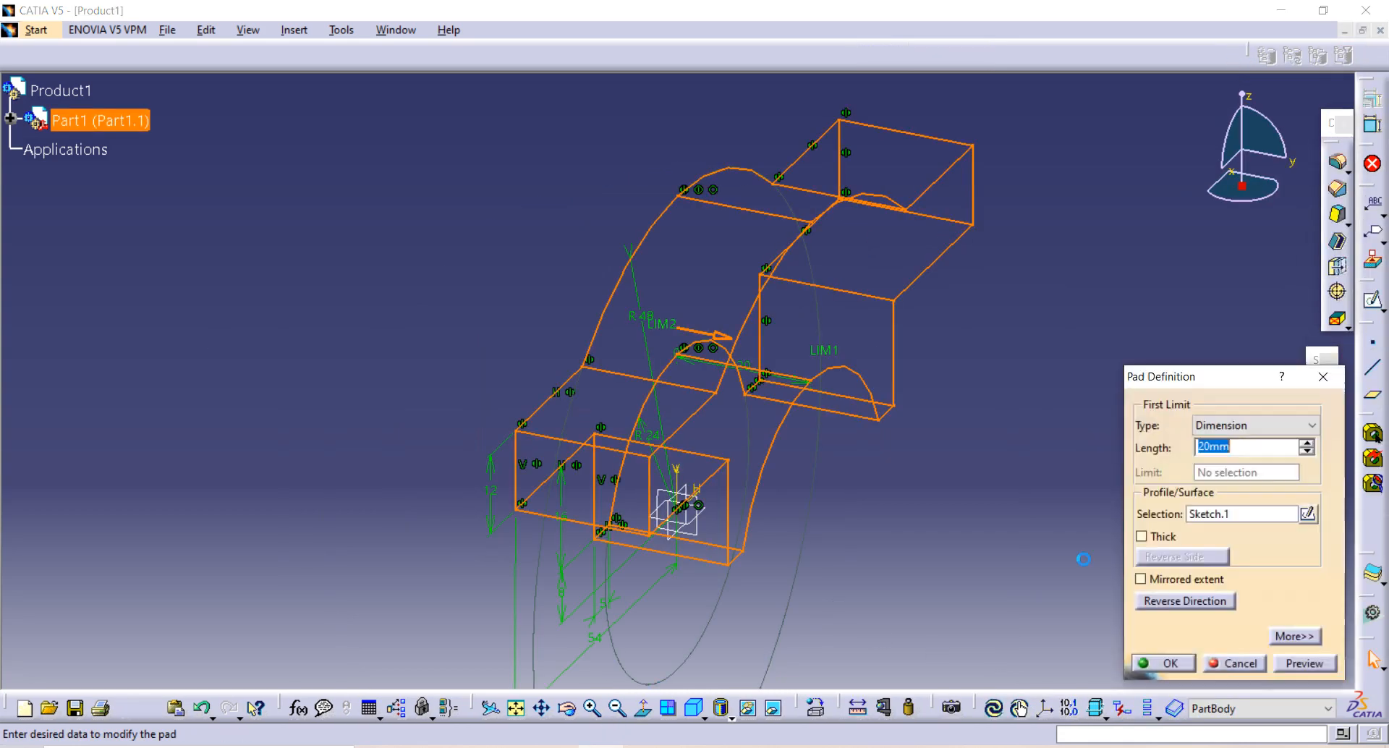
pyautogui.press('BackSpace')
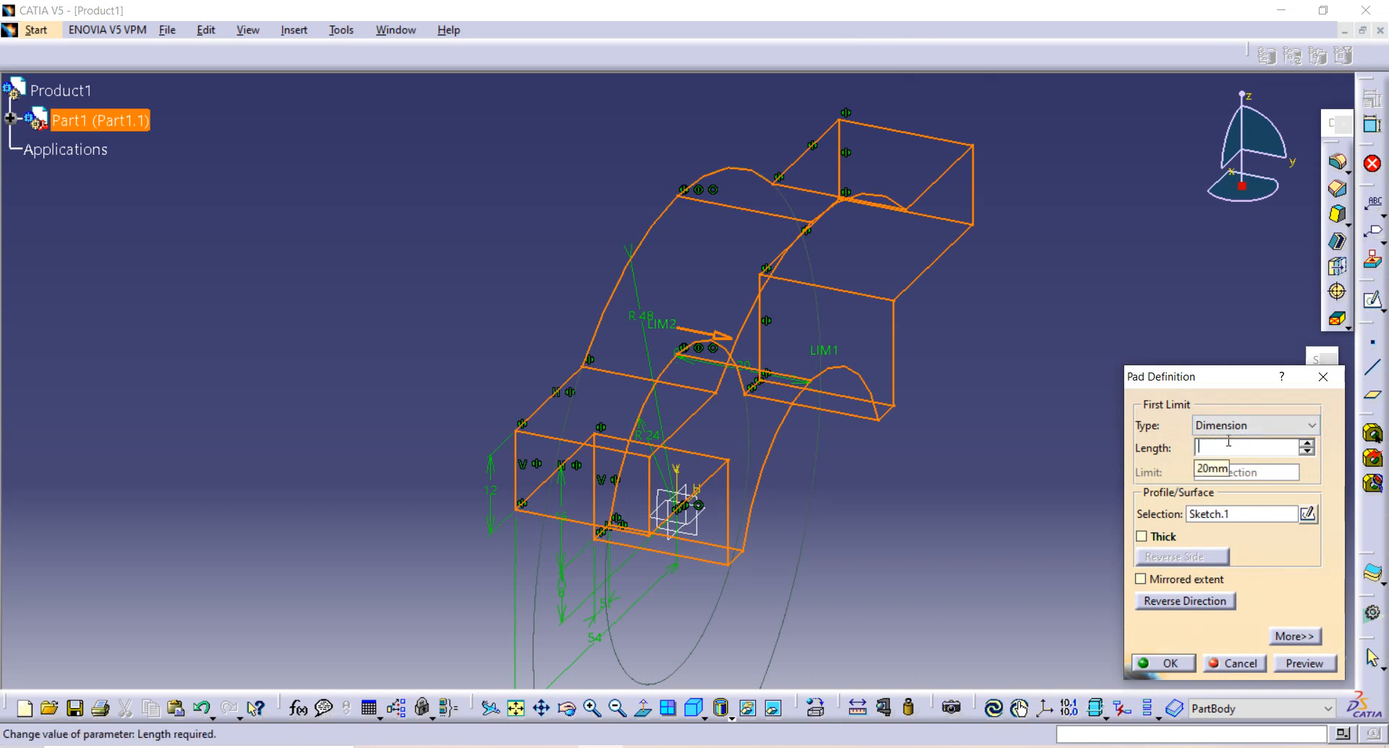
pyautogui.press('Return')
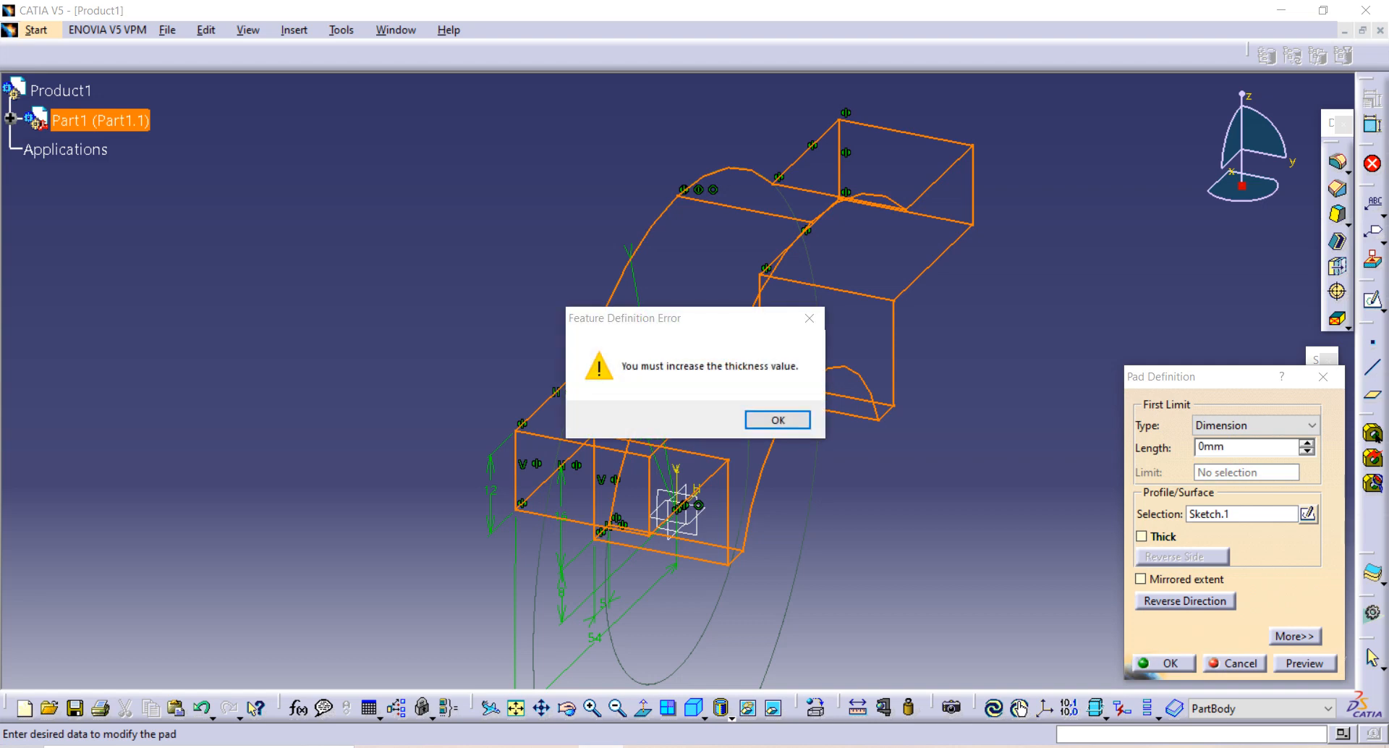
pyautogui.click(809, 318)
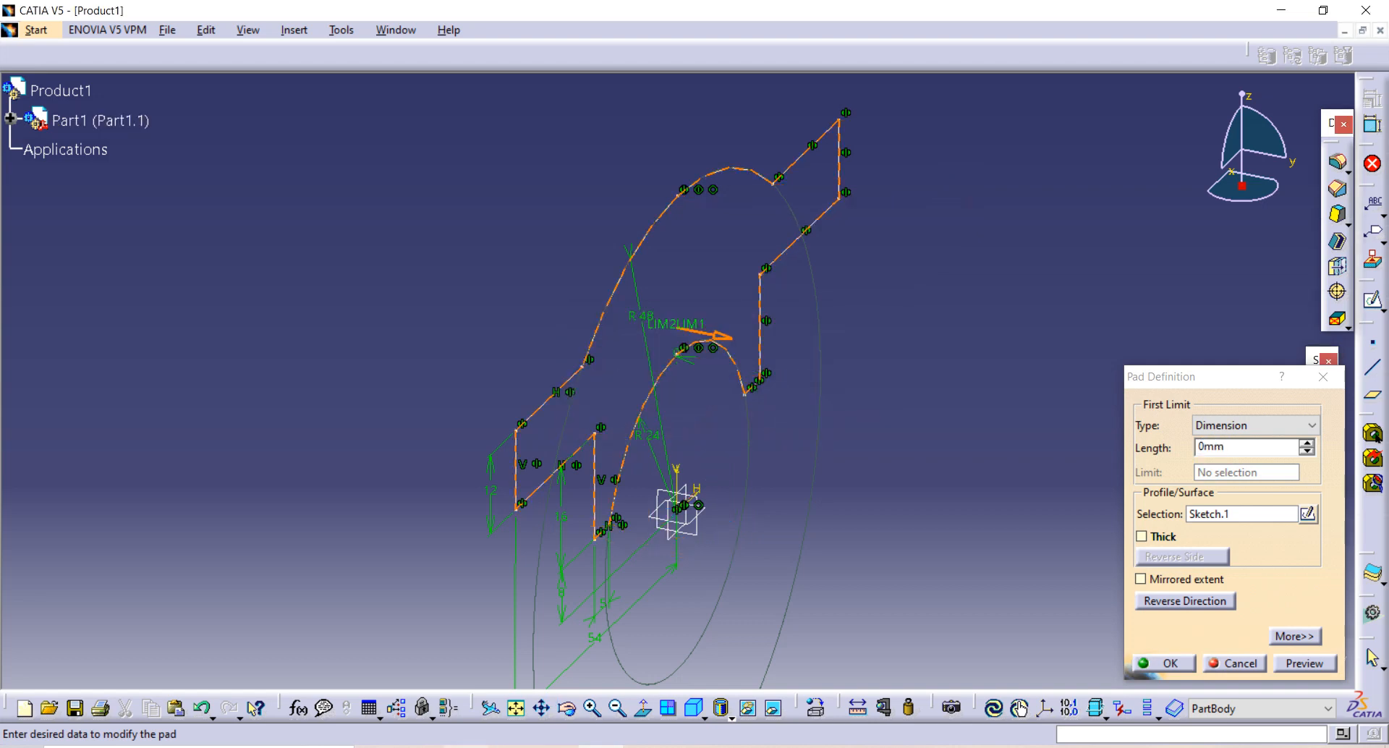
# Check the cap's width in the Plummer Block Assembly PDF and pad the profile in CATIA by 46/2 mm with mirrored extent
pyautogui.hotkey('alt', 'Tab')
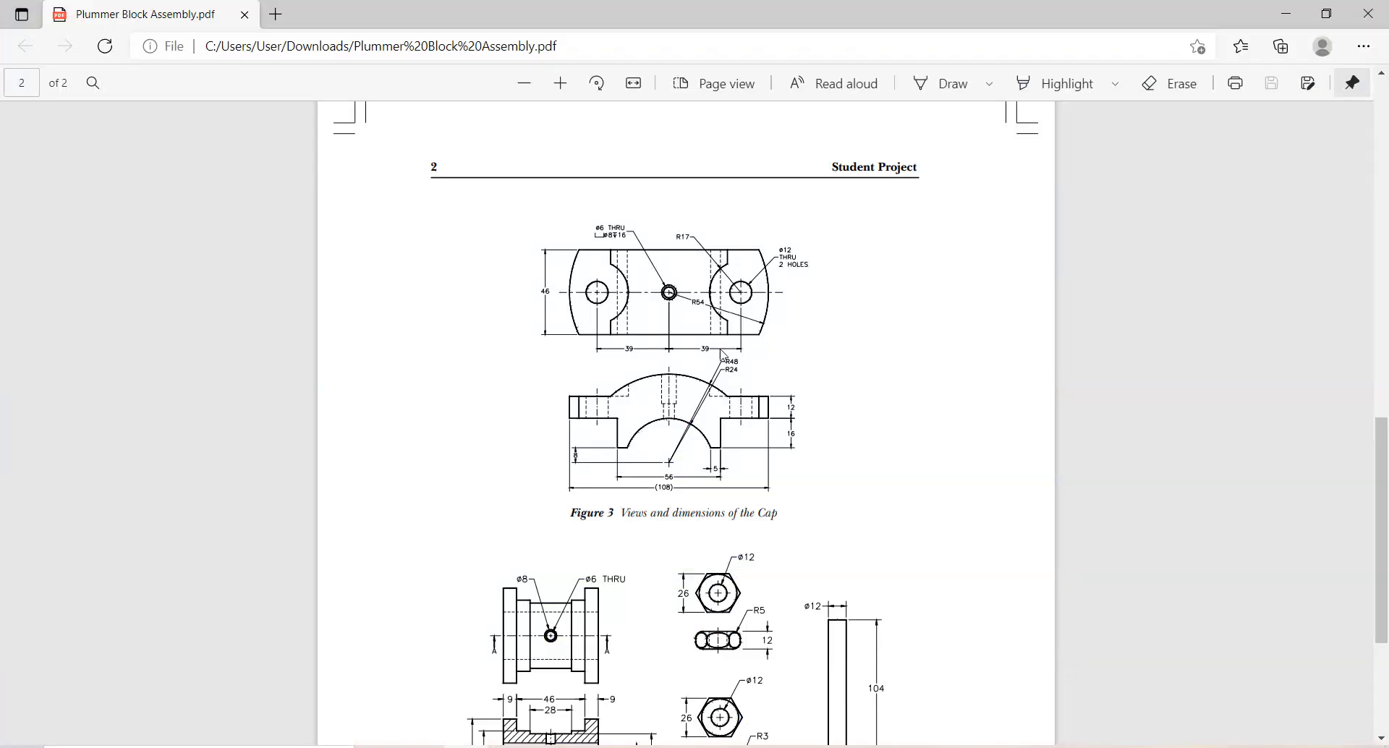
pyautogui.scroll(10, 785, 369)
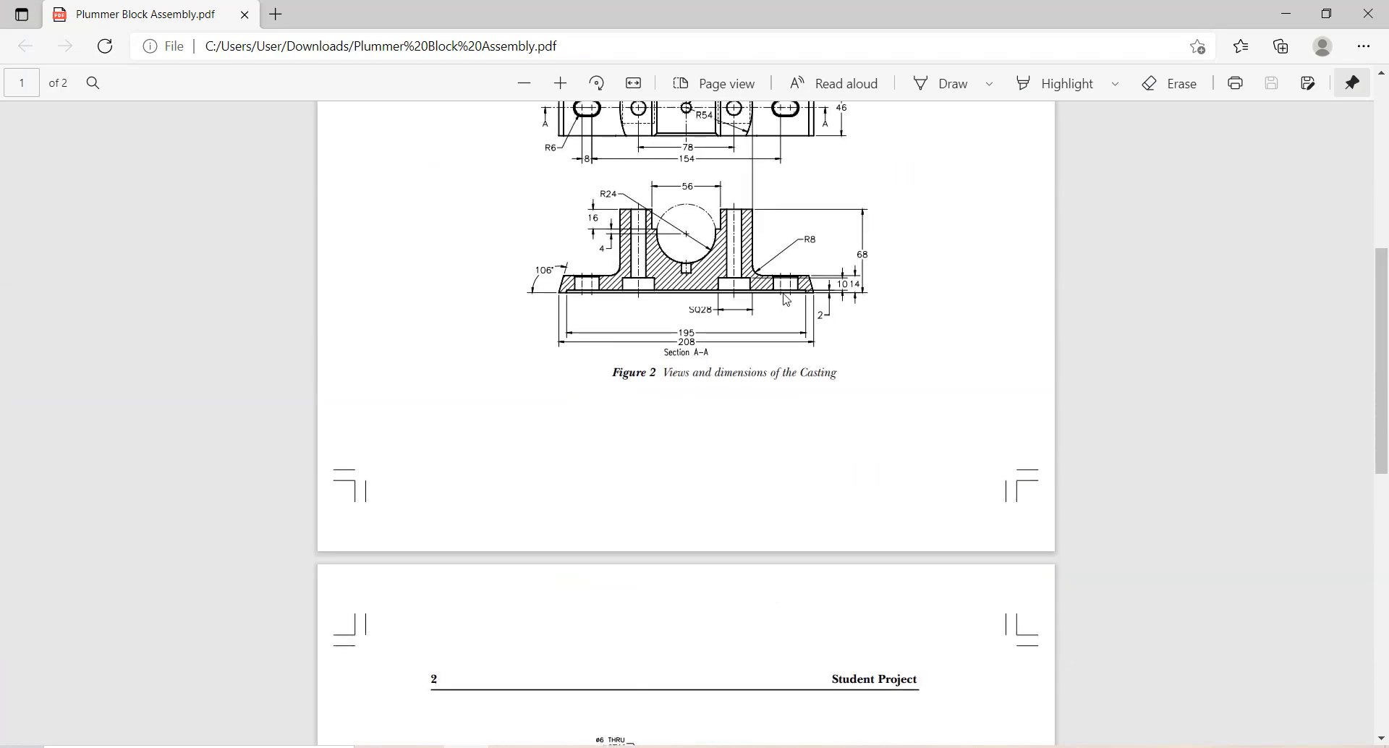
pyautogui.scroll(-5, 750, 530)
pyautogui.scroll(-6, 750, 531)
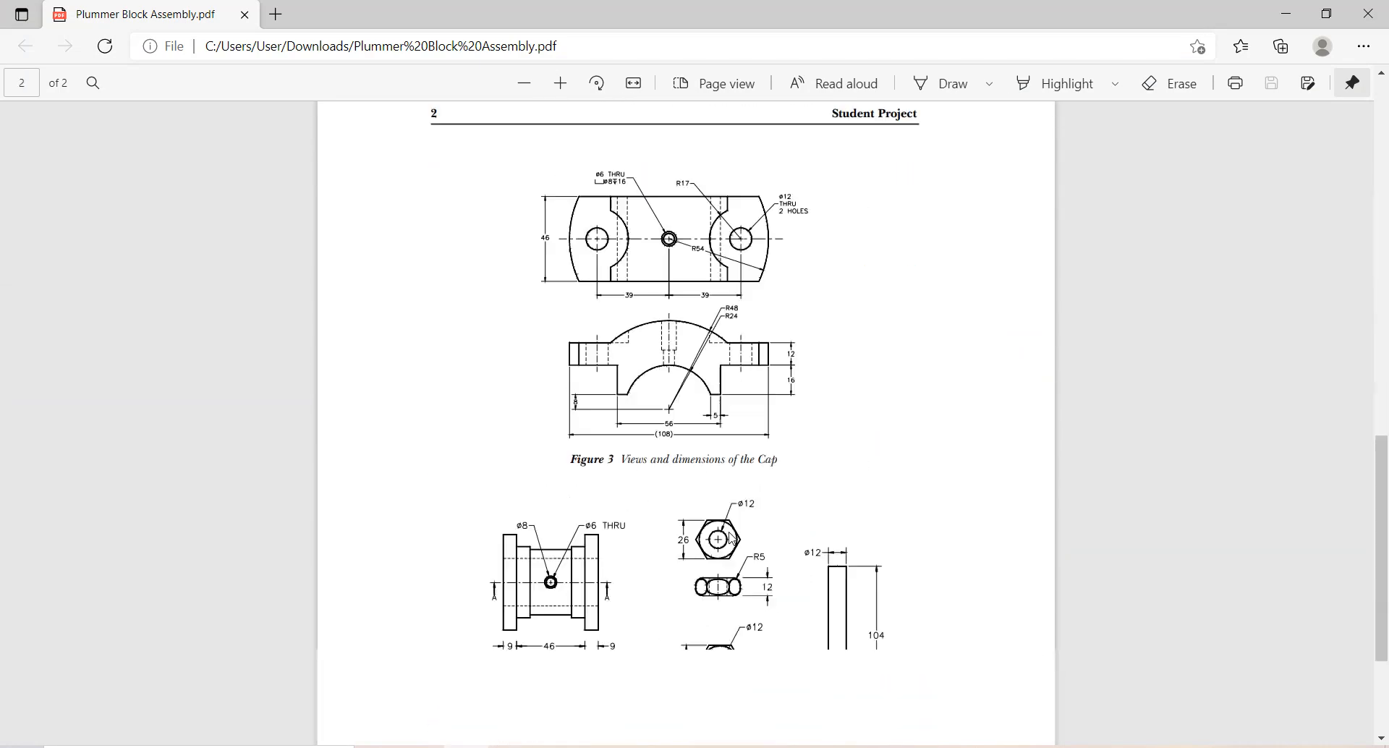
pyautogui.hotkey('alt', 'Tab')
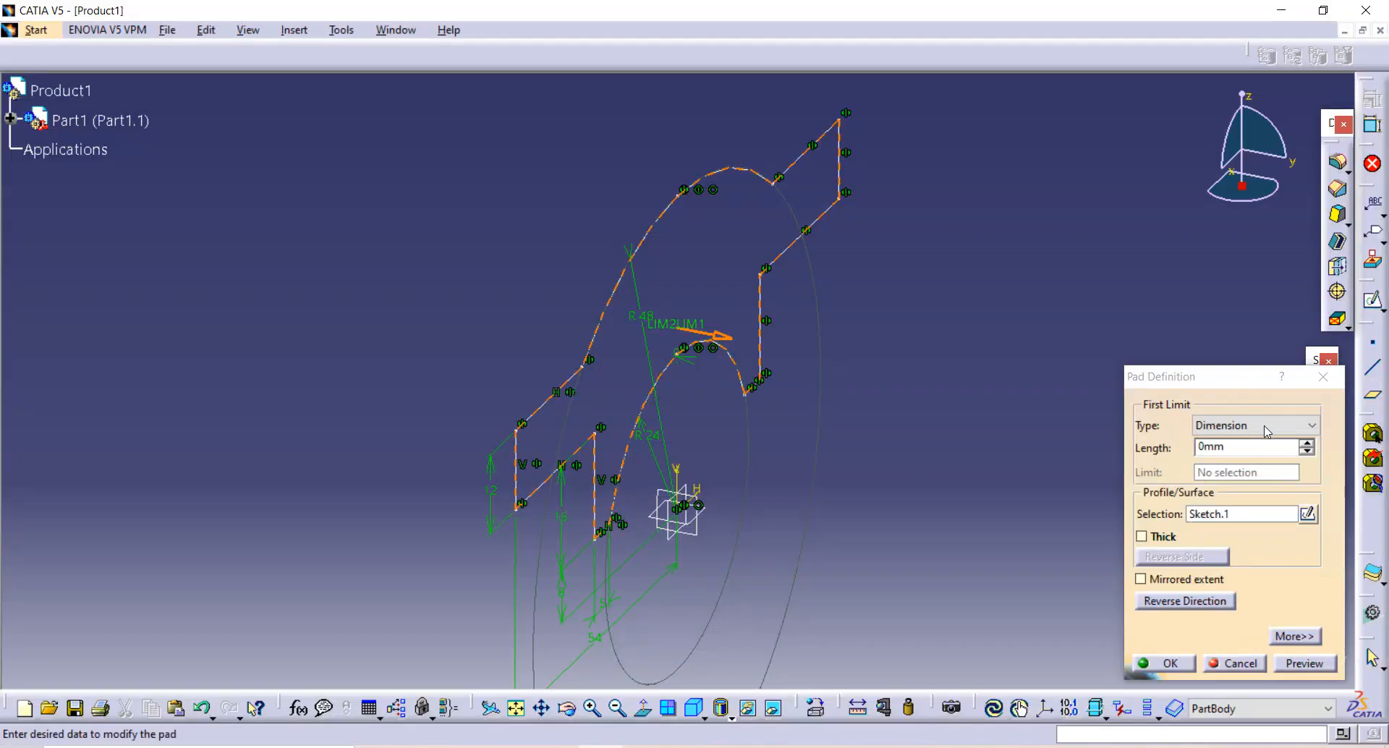
pyautogui.click(1256, 446)
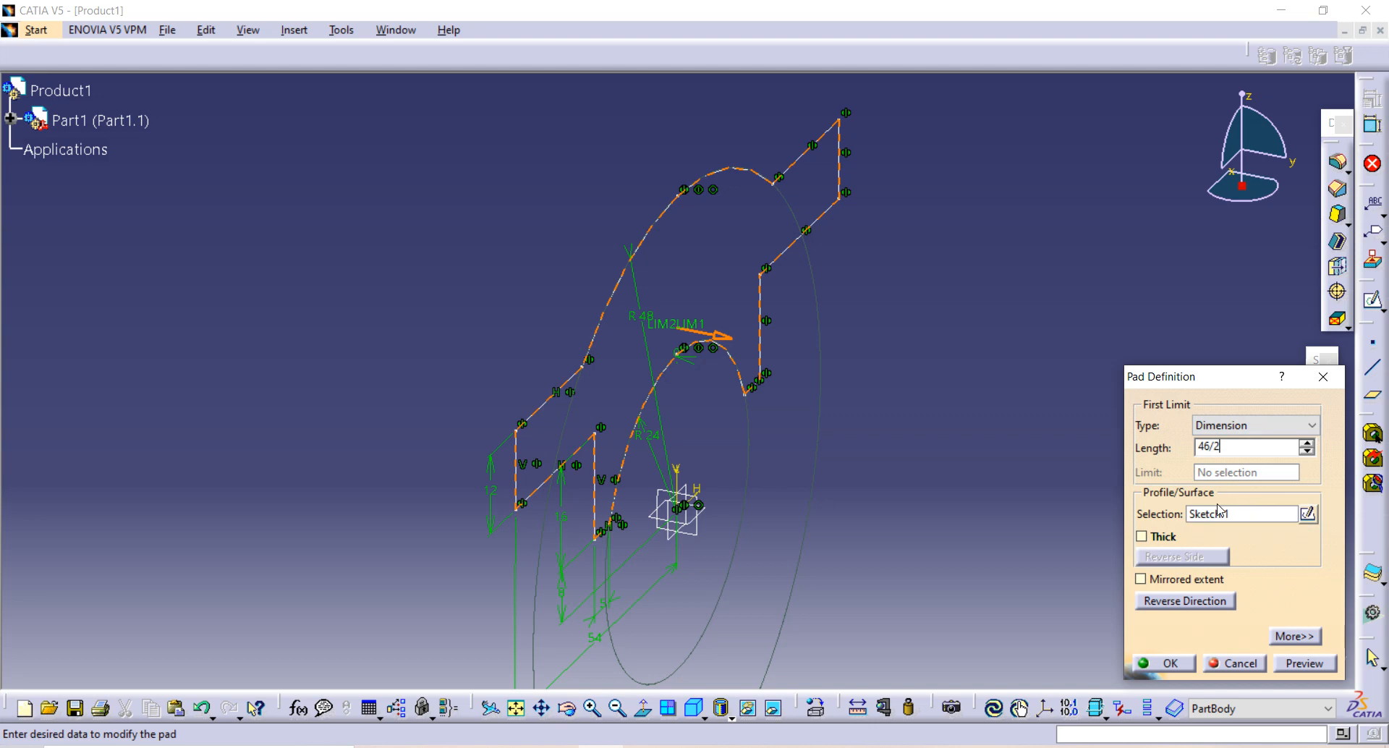
pyautogui.click(1141, 579)
pyautogui.moveTo(766, 459); pyautogui.dragTo(897, 419, button='middle')
pyautogui.moveTo(642, 444); pyautogui.dragTo(740, 437, button='middle')
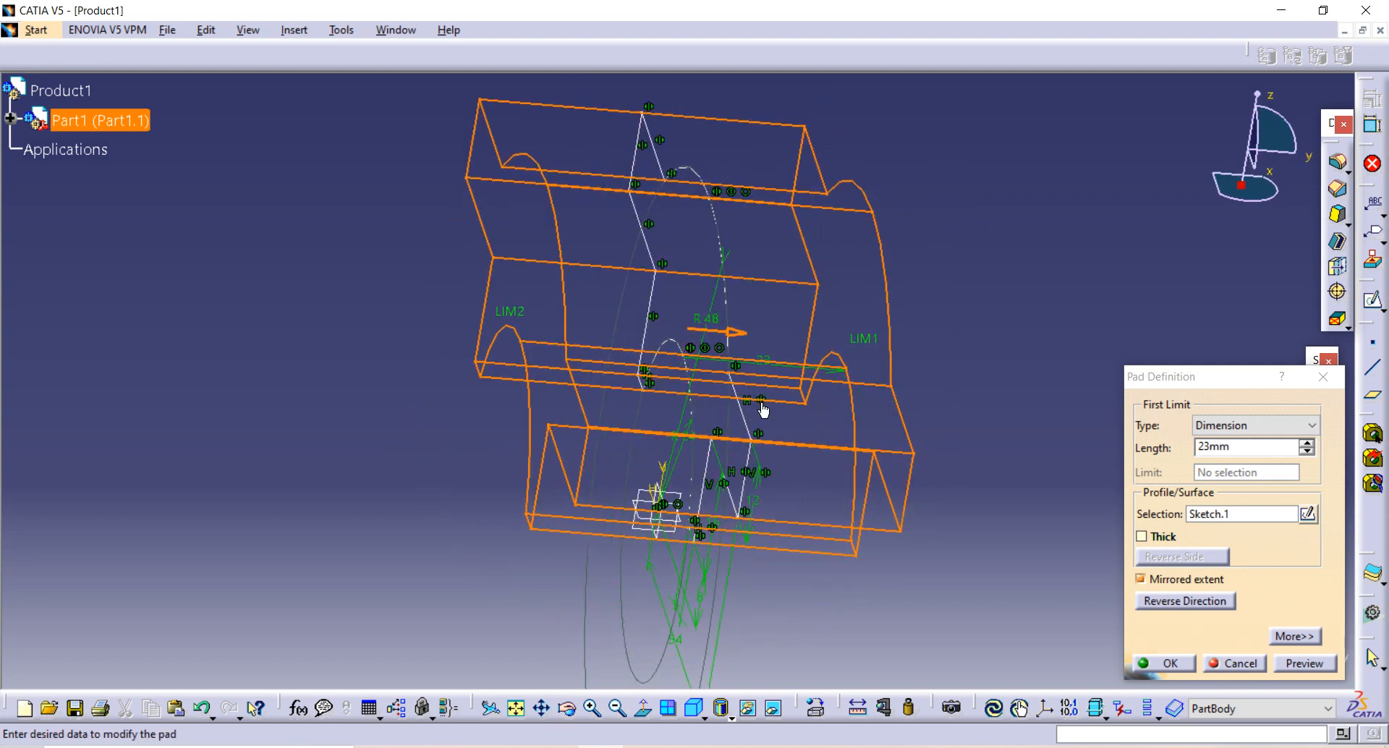
pyautogui.click(1160, 664)
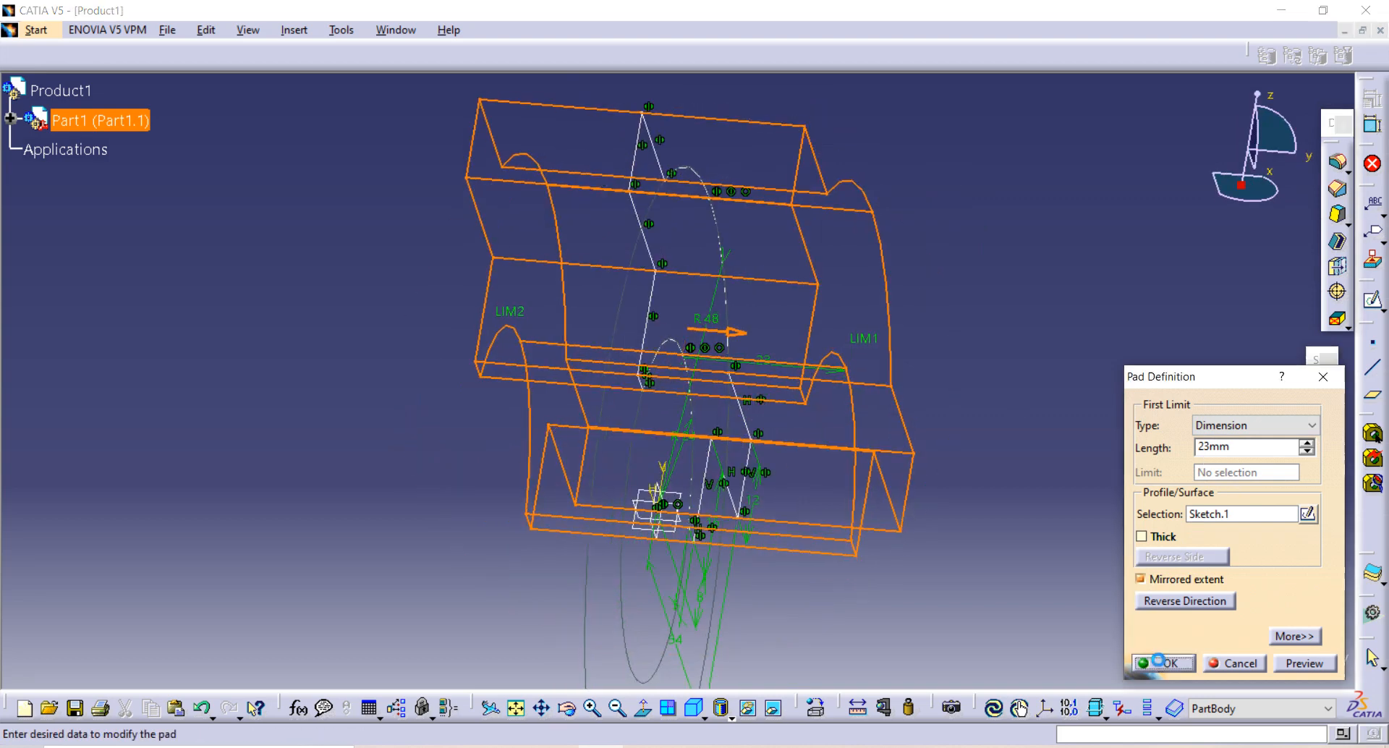
# Start a new sketch on the flat upper face of the cap's flange on the positive x side
pyautogui.moveTo(349, 309); pyautogui.dragTo(505, 489, button='middle')
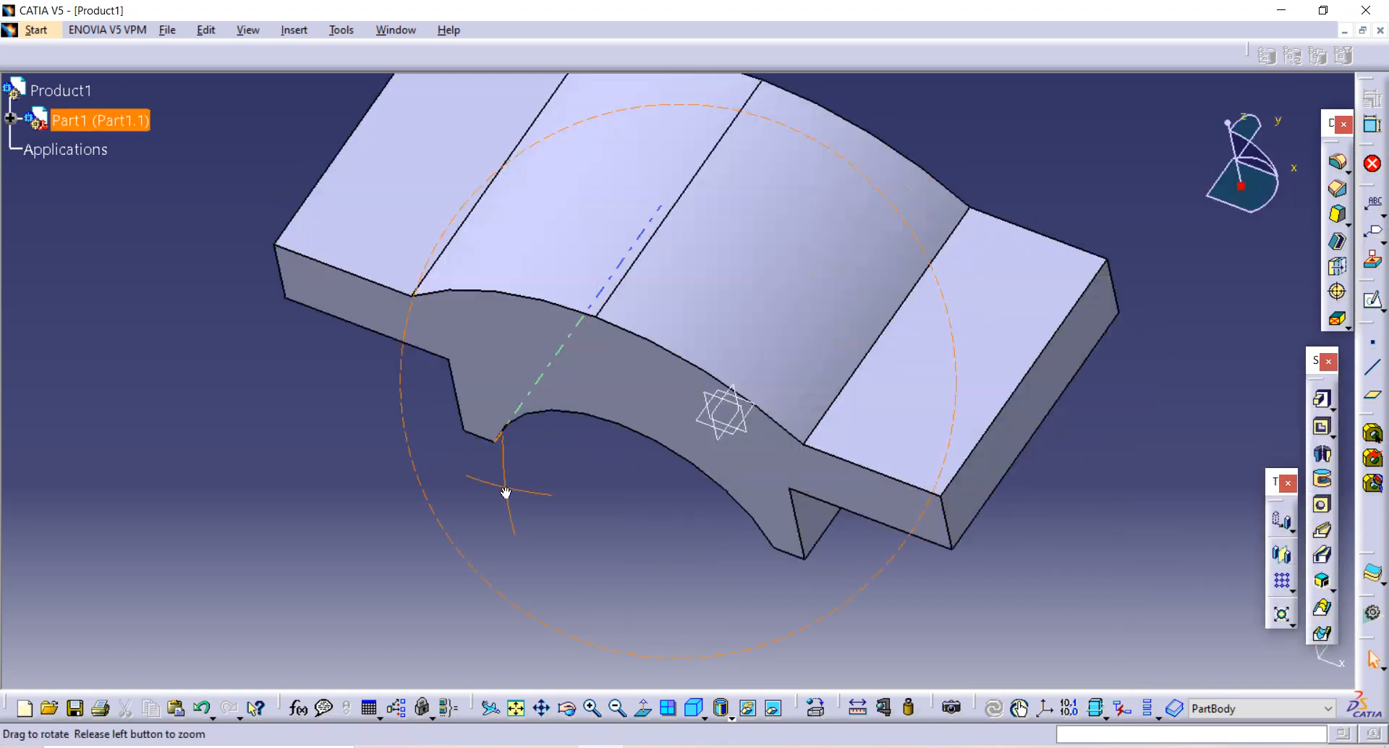
pyautogui.click(969, 371)
pyautogui.moveTo(525, 423); pyautogui.dragTo(719, 304, button='middle')
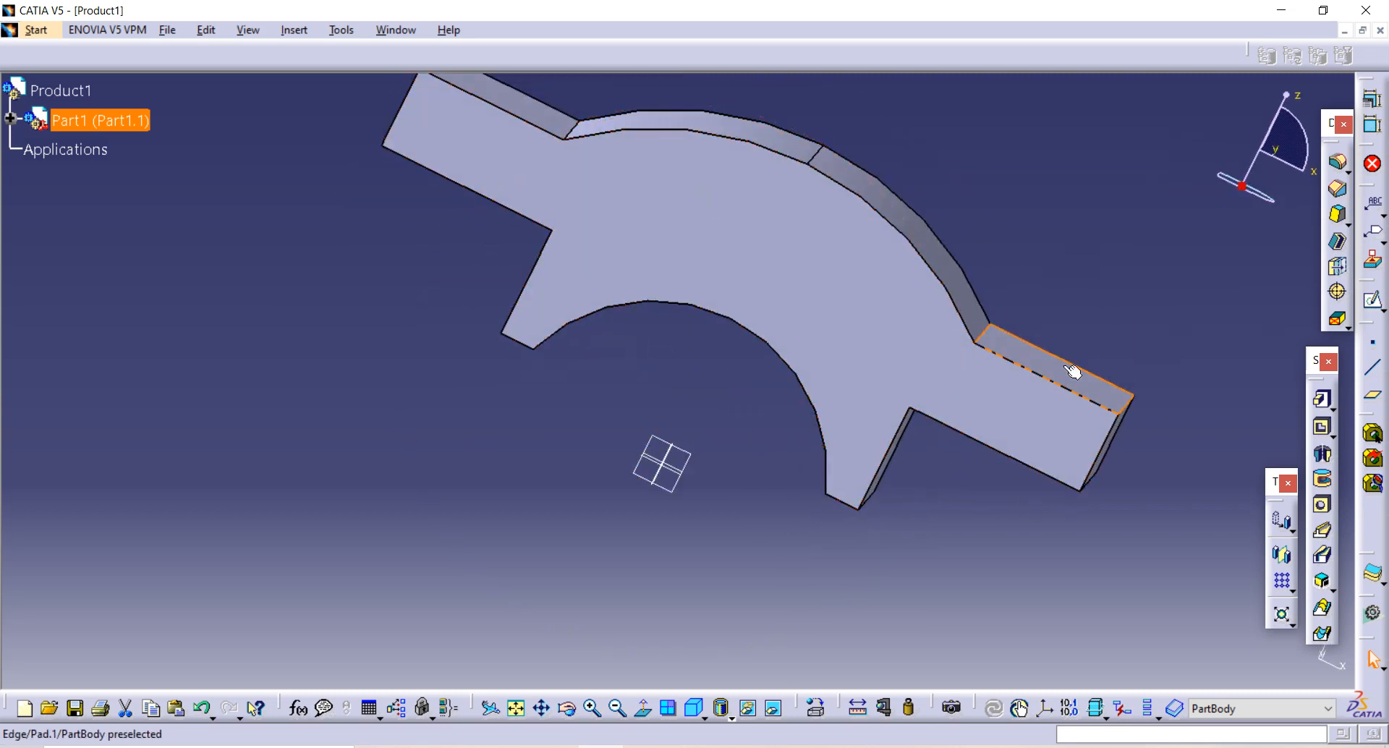
pyautogui.moveTo(1072, 368); pyautogui.dragTo(872, 282, button='middle')
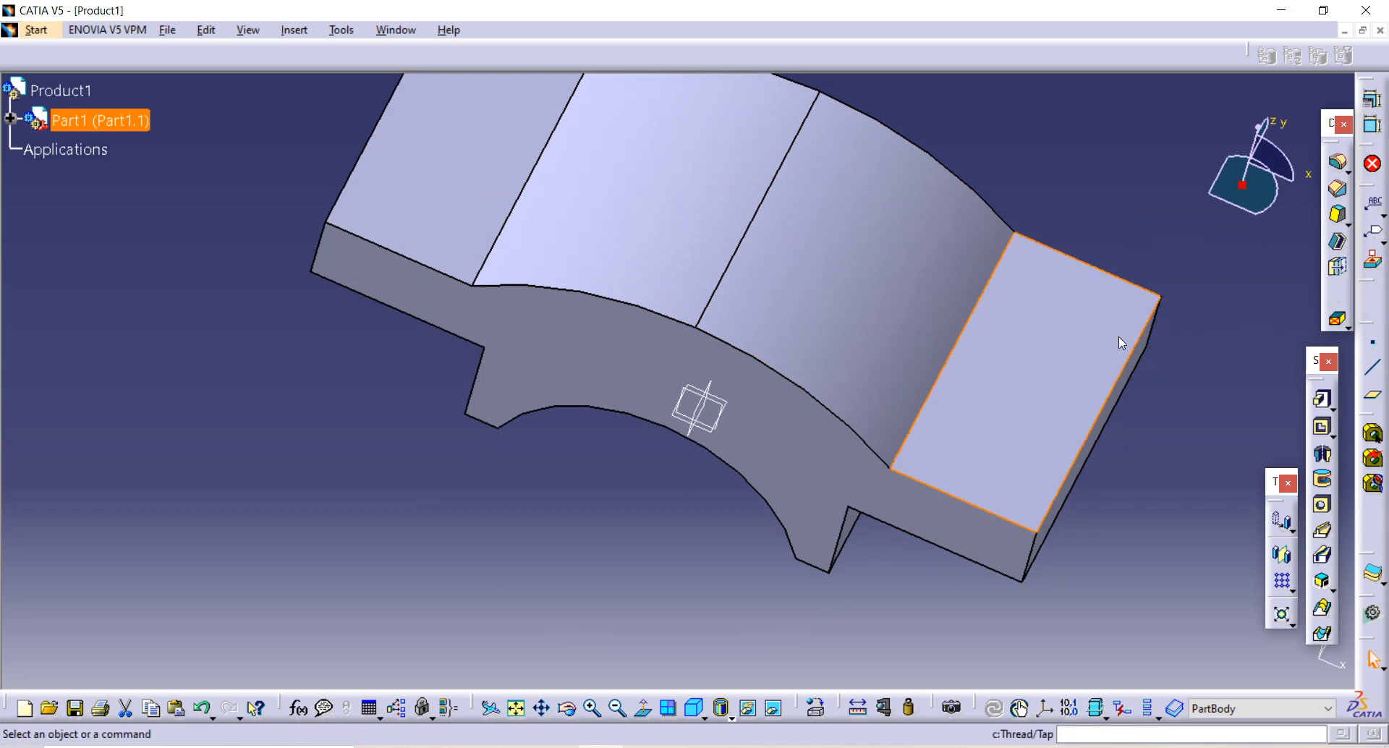
pyautogui.click(1057, 344)
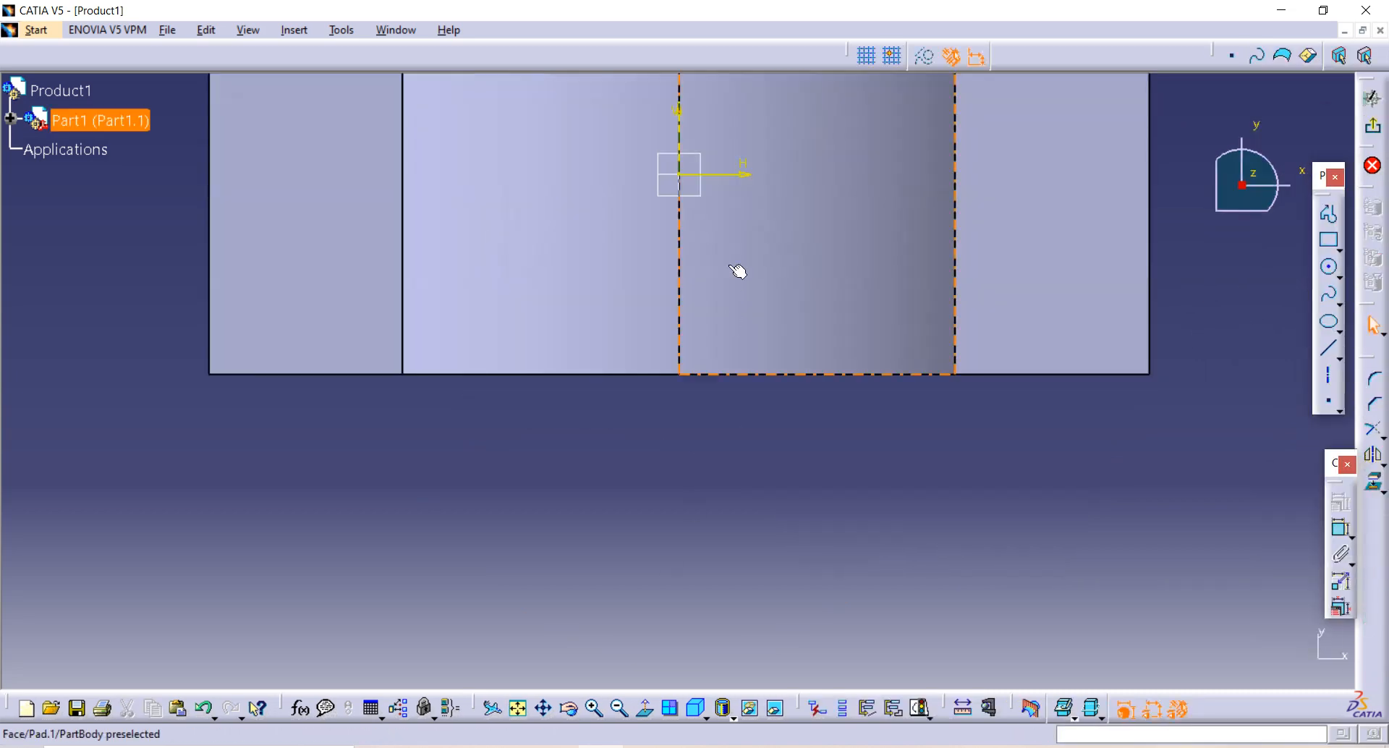
# Check the cap's top view in the PDF and sketch a circle of about 104 mm diameter centred on the origin in CATIA
pyautogui.hotkey('alt', 'Tab')
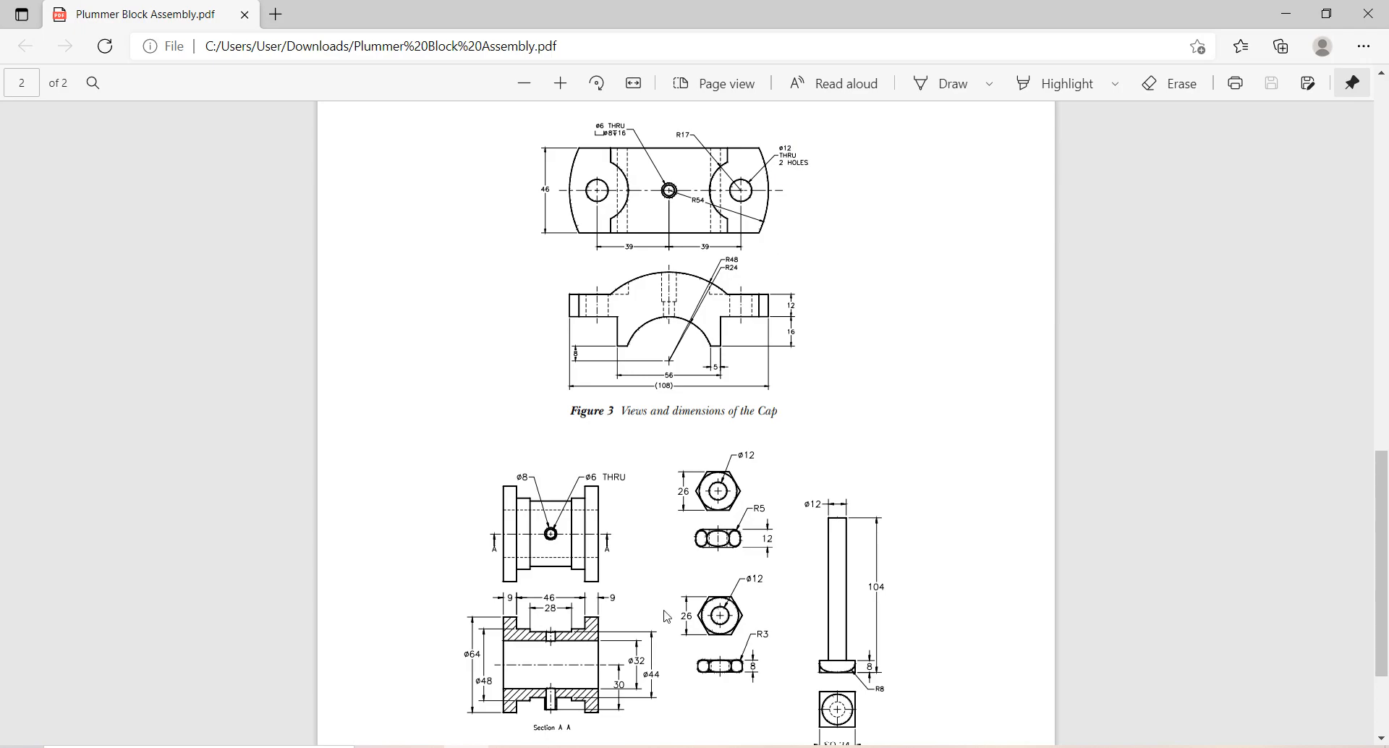
pyautogui.hotkey('alt', 'Tab')
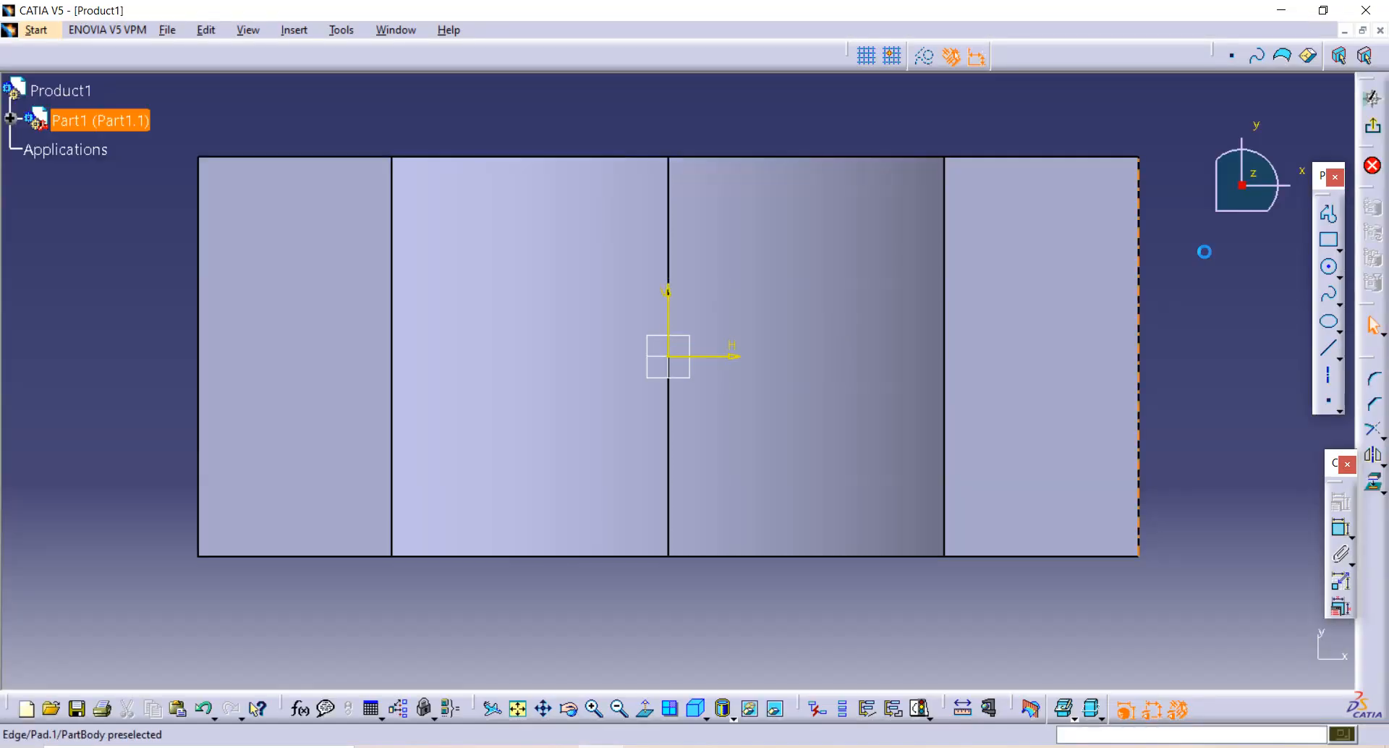
pyautogui.click(1335, 270)
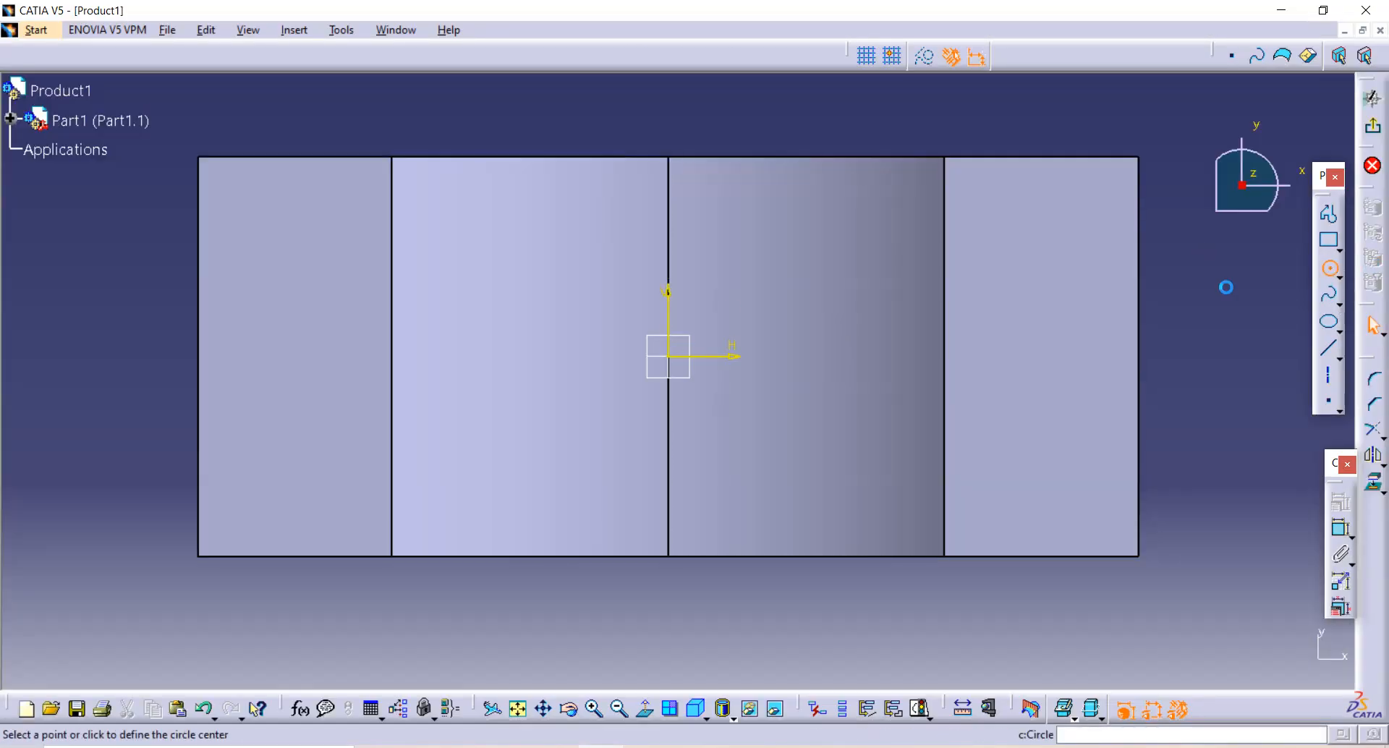
pyautogui.click(674, 357)
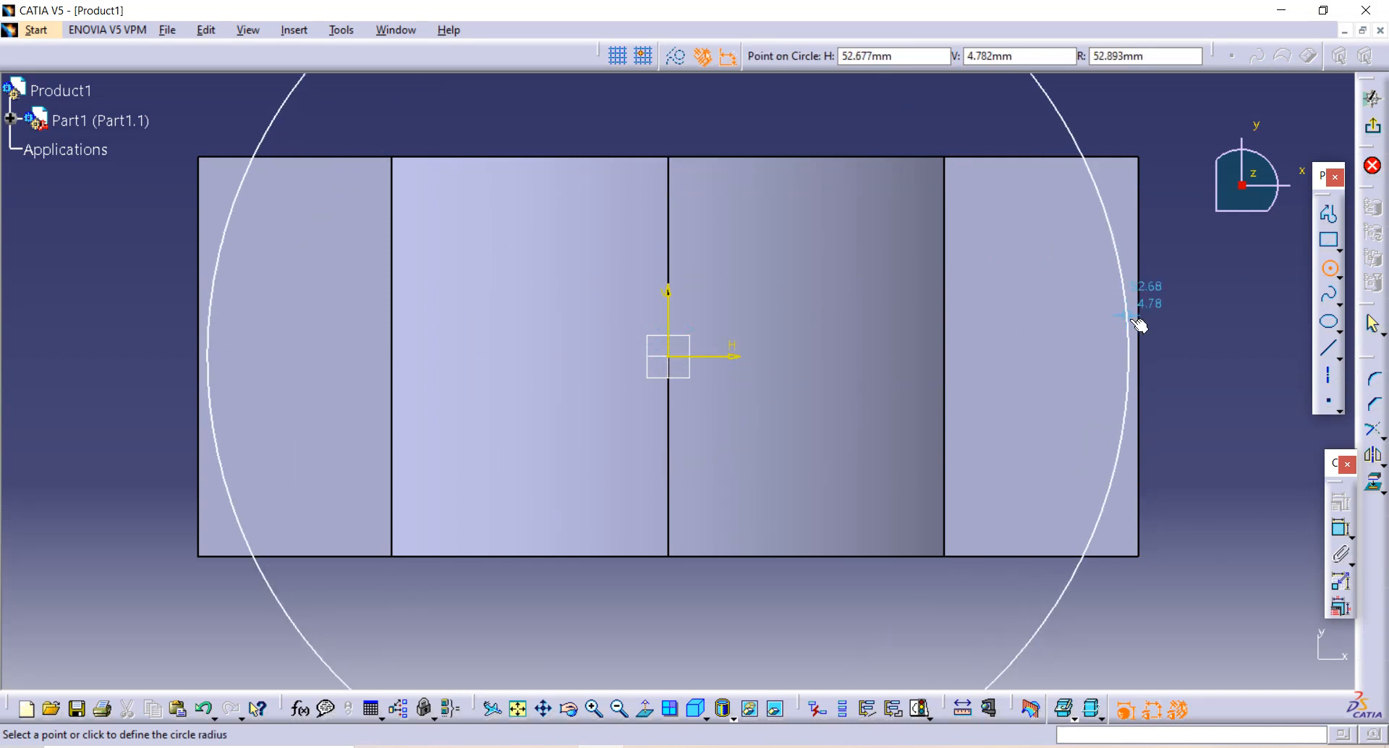
pyautogui.click(1119, 311)
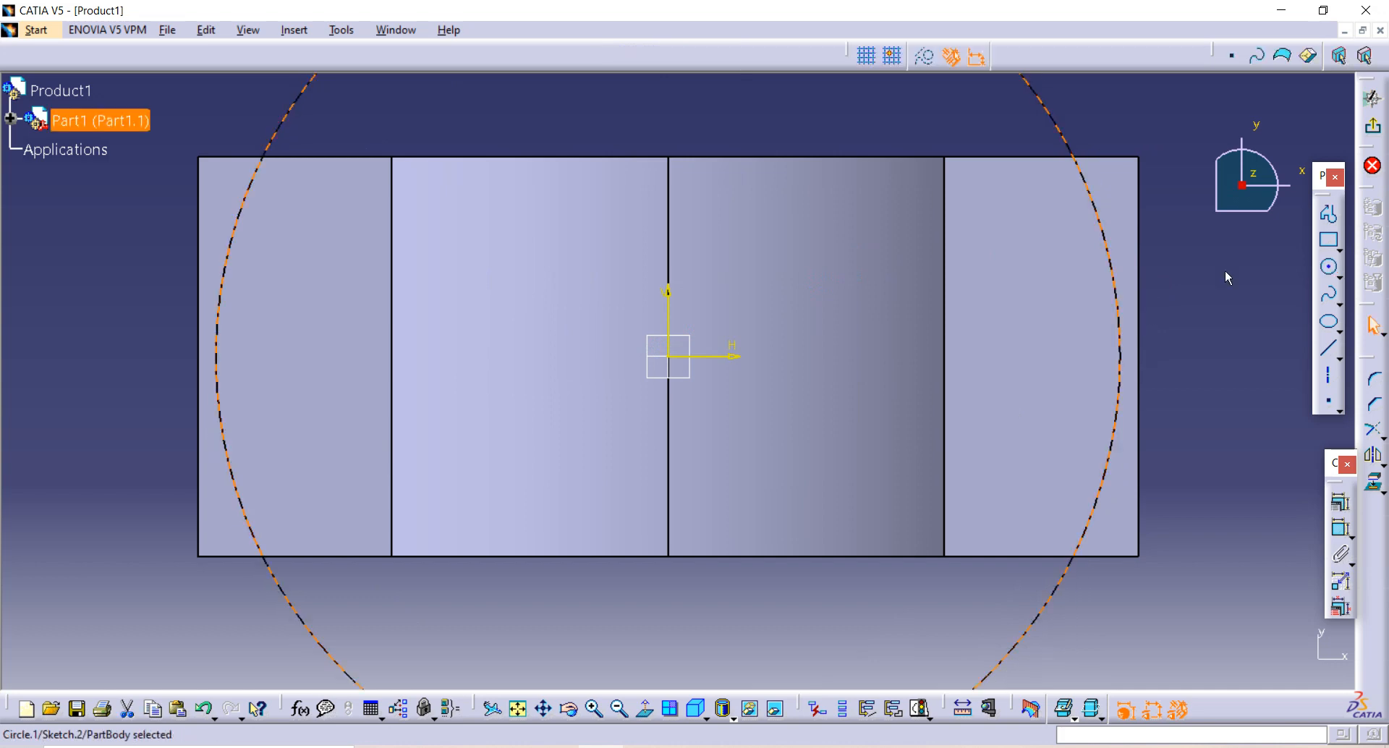
pyautogui.moveTo(1225, 272)
pyautogui.mouseDown(button='middle')
pyautogui.moveTo(1195, 291)
pyautogui.moveTo(1201, 308)
pyautogui.mouseUp(button='middle')
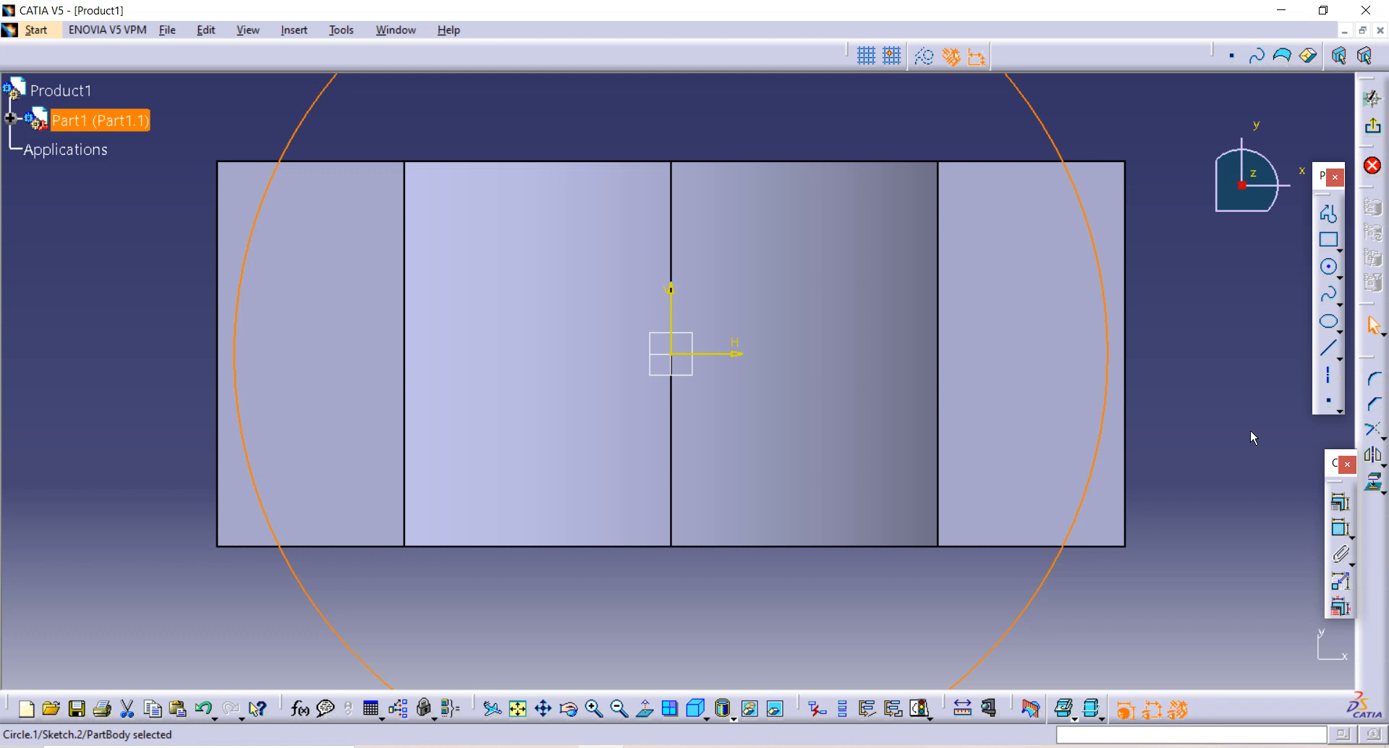
# Constrain the circle's diameter to 54*2 mm
pyautogui.click(1346, 526)
pyautogui.click(1106, 353)
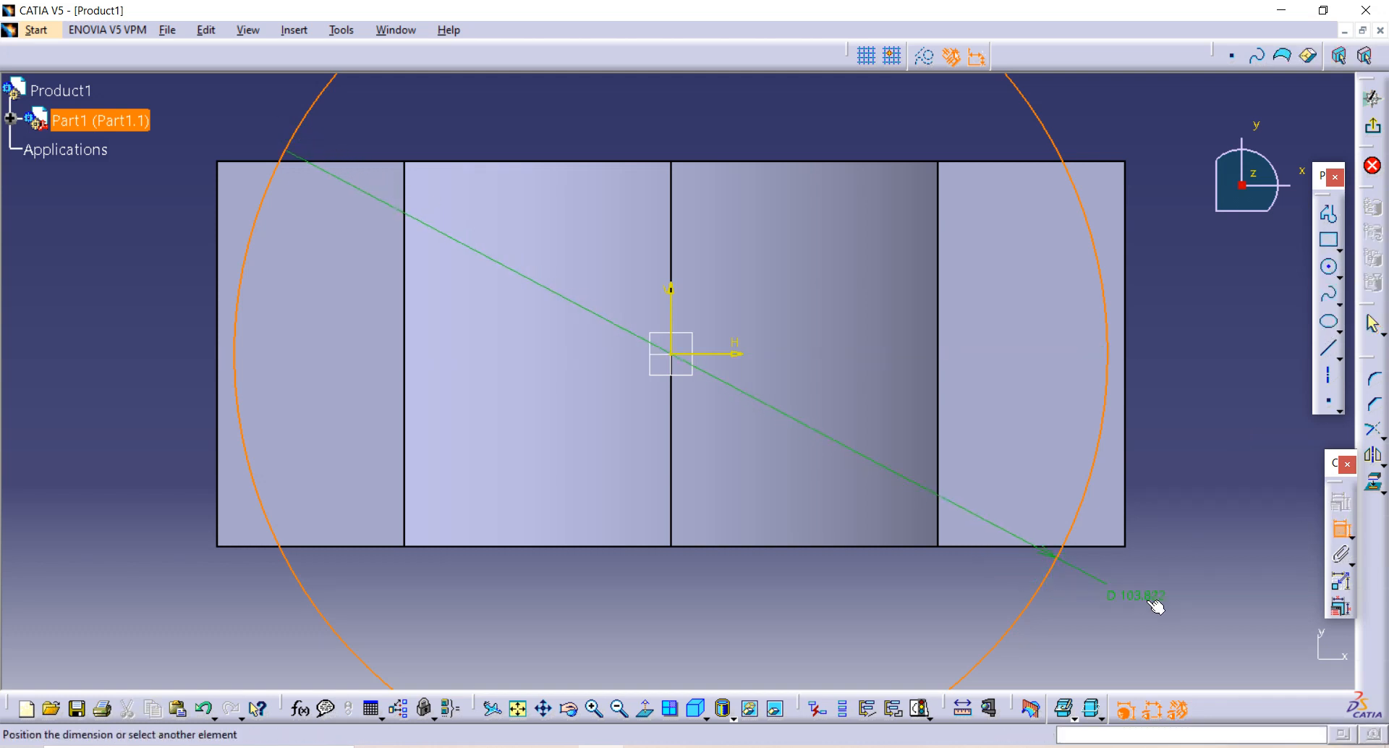
pyautogui.click(1156, 606)
pyautogui.doubleClick(1151, 595)
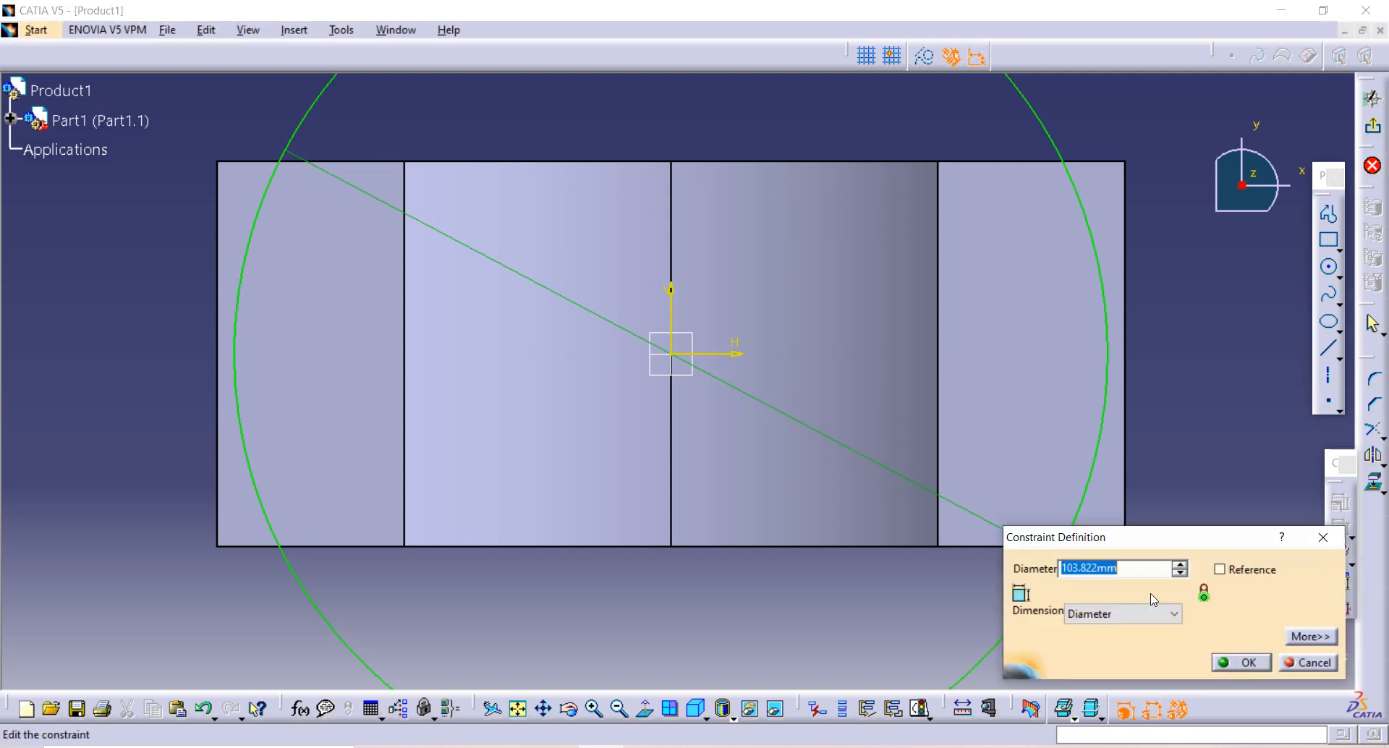
pyautogui.write('54*2')
pyautogui.press('Return')
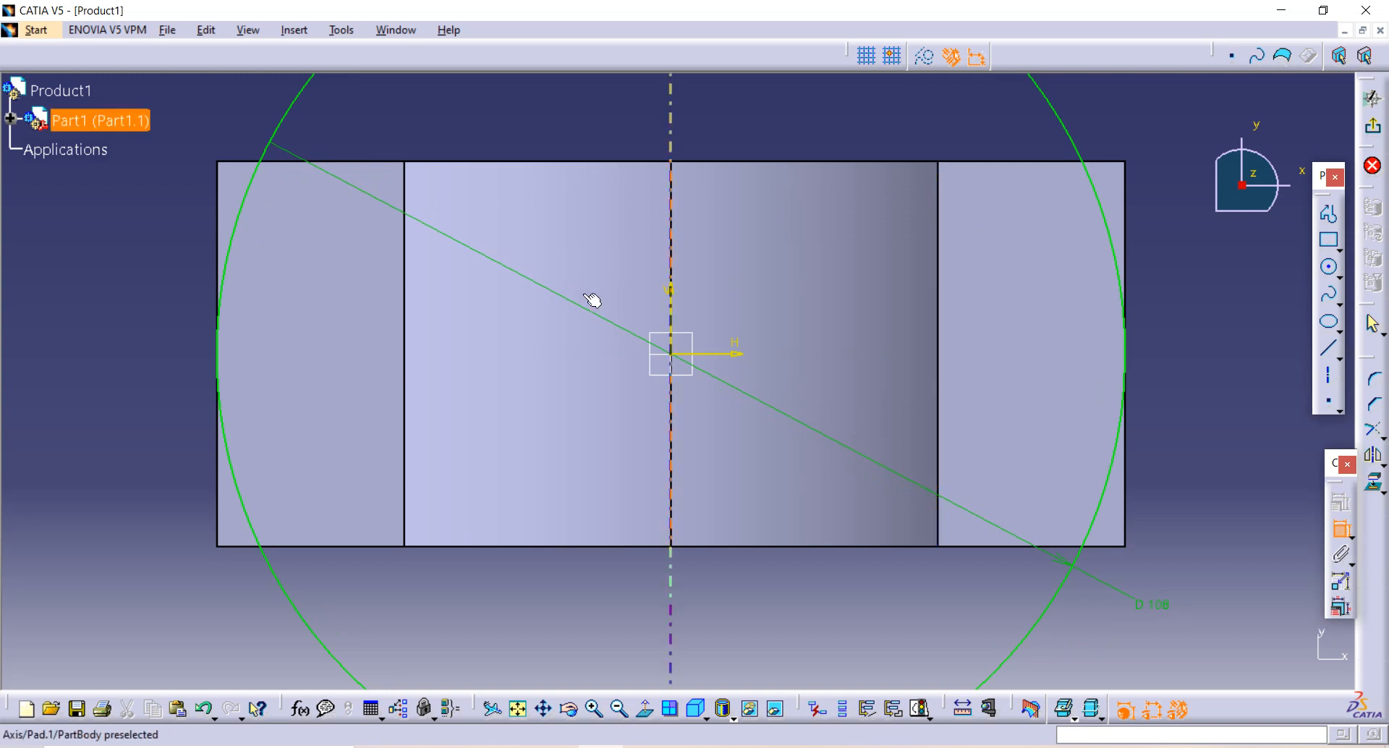
# Project the four outer long-side edges of both flanges onto the sketch plane
pyautogui.moveTo(1204, 311); pyautogui.dragTo(1206, 354, button='middle')
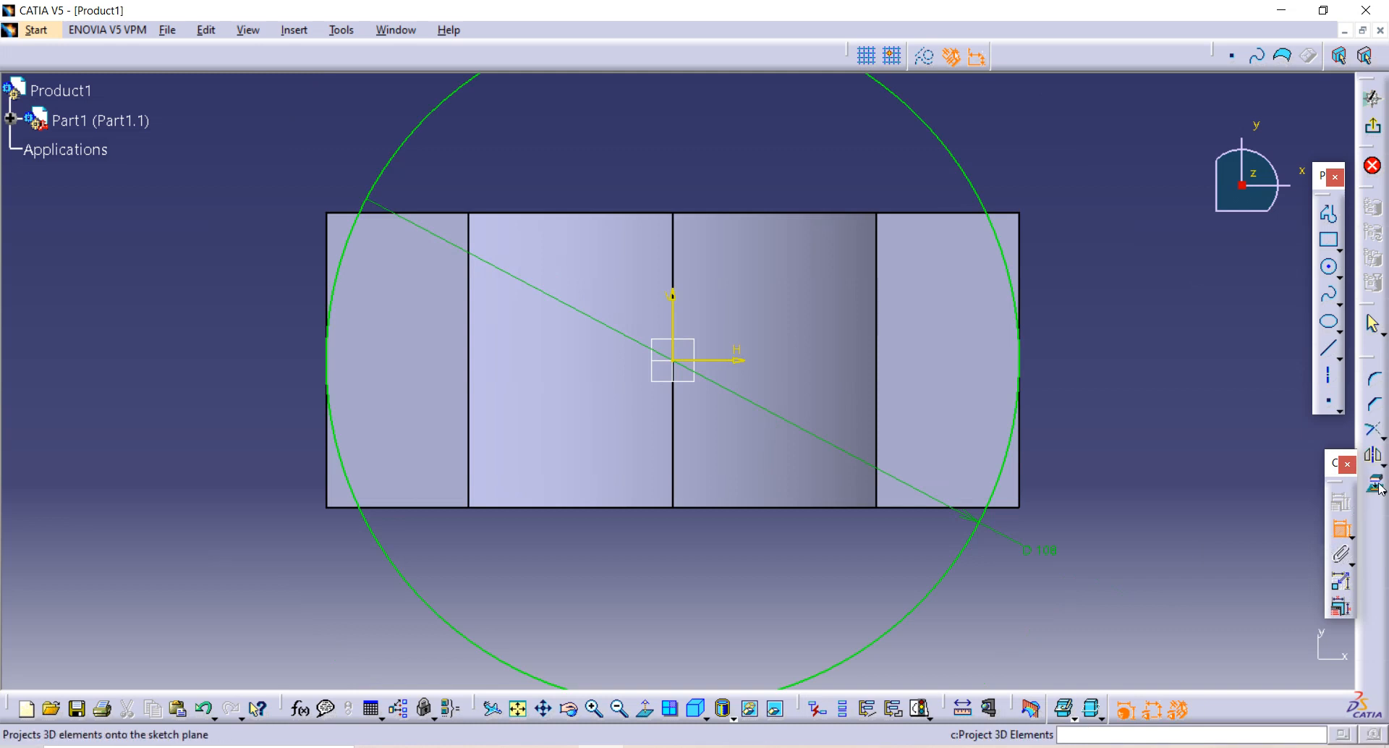
pyautogui.click(1377, 486)
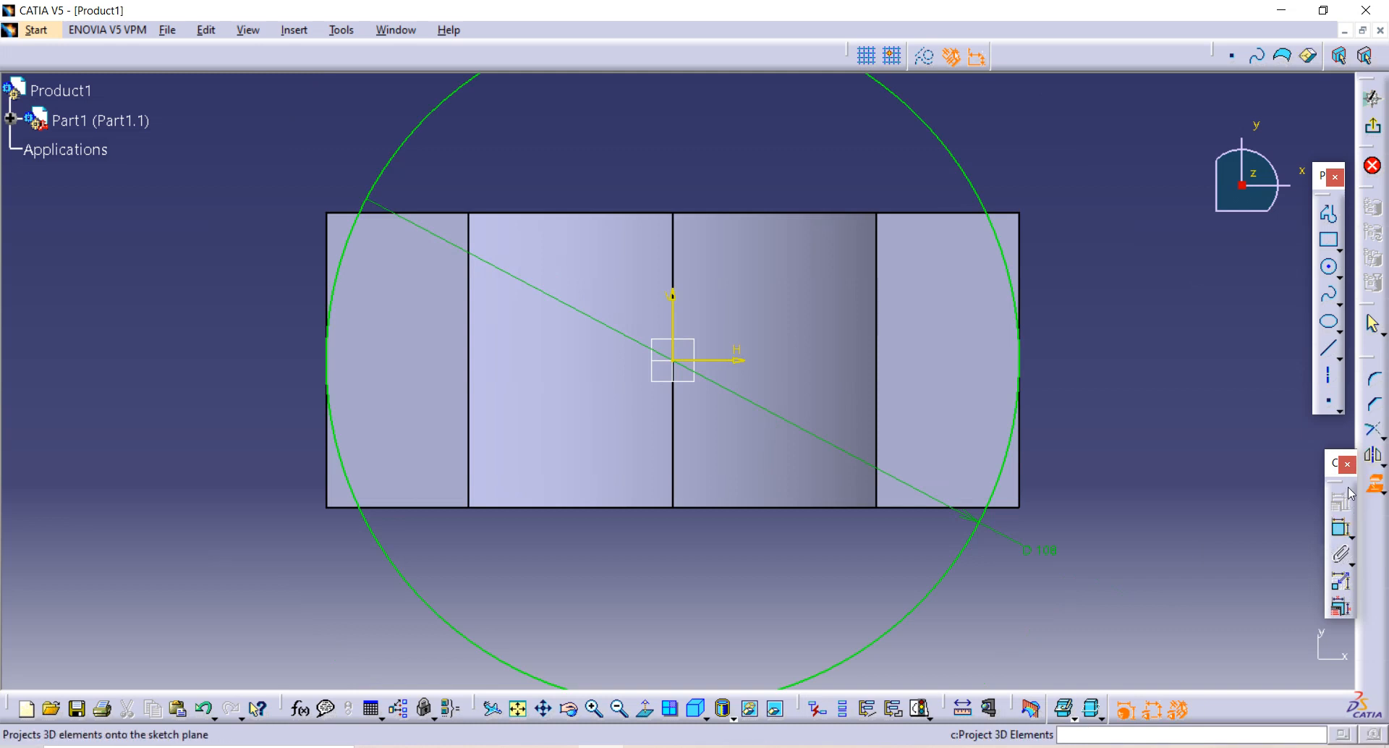
pyautogui.click(1012, 513)
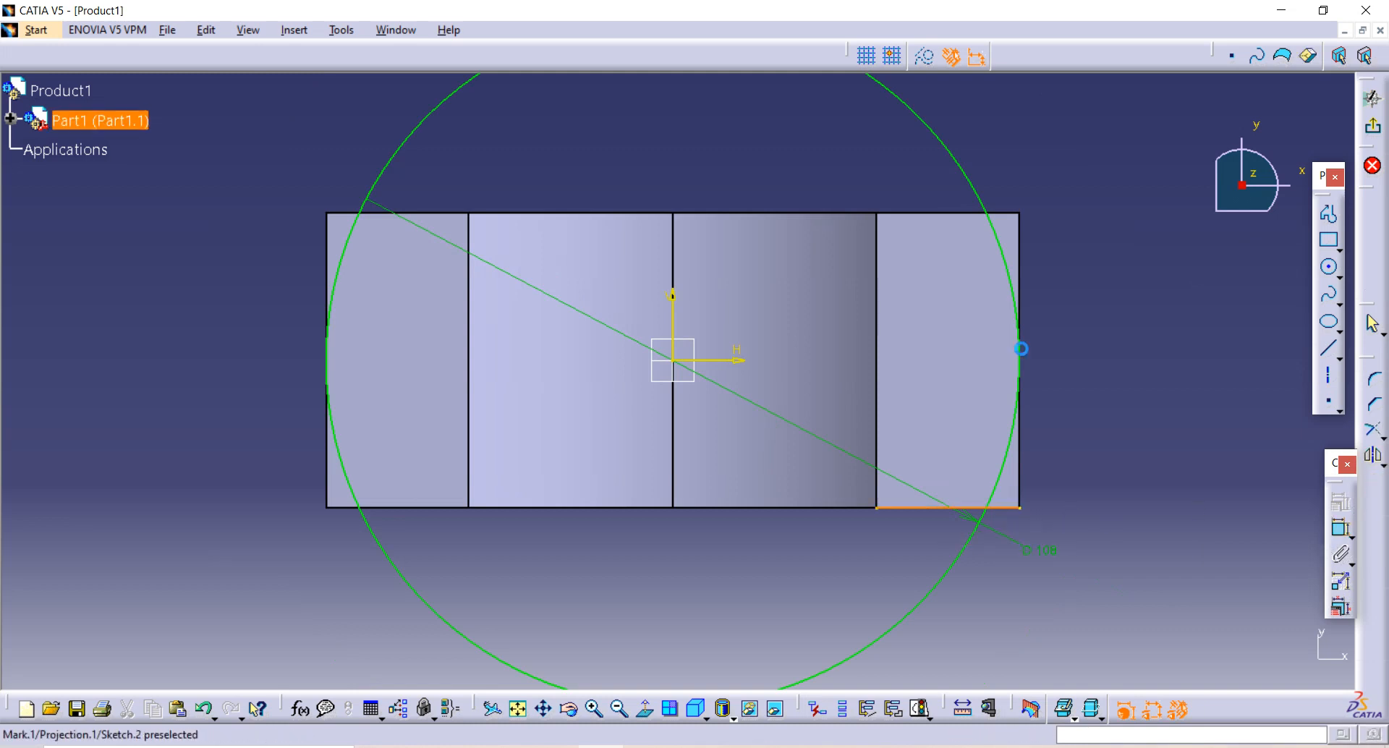
pyautogui.click(1020, 219)
pyautogui.click(340, 214)
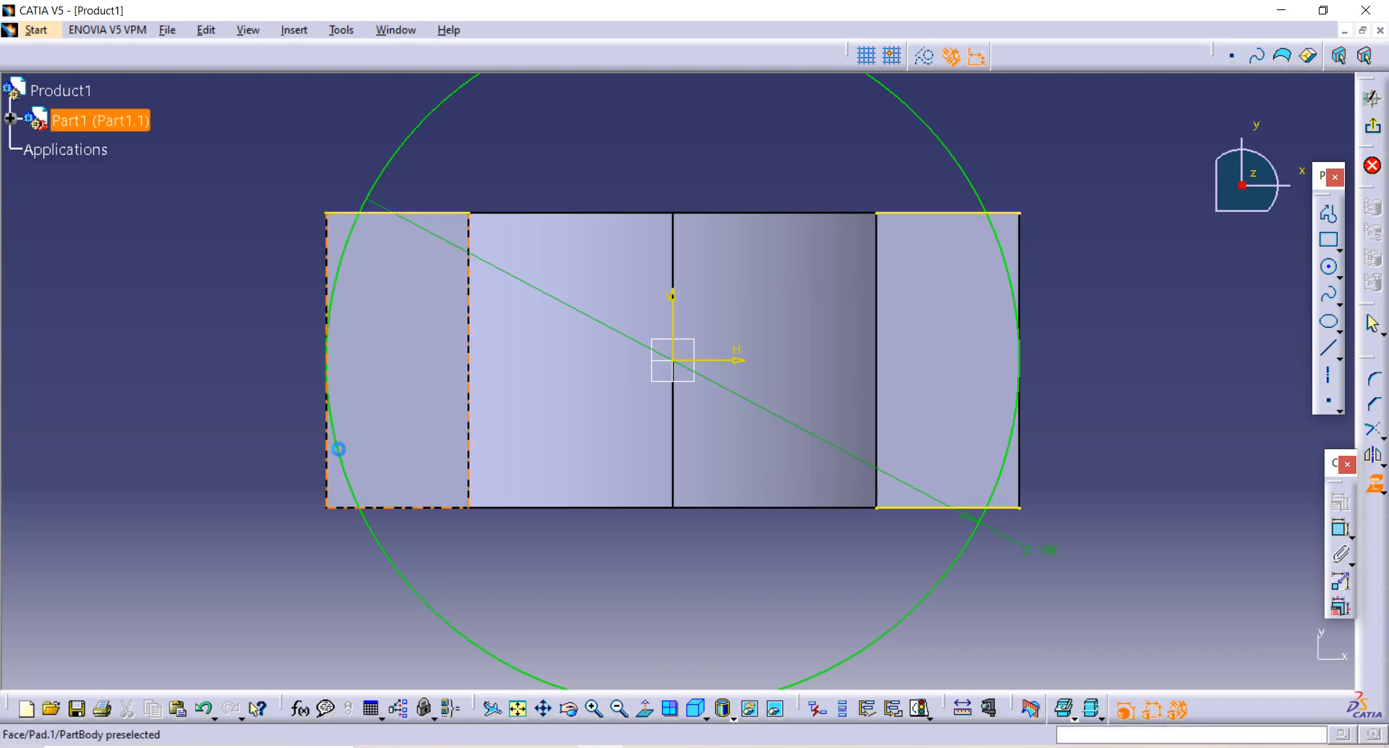
pyautogui.click(347, 508)
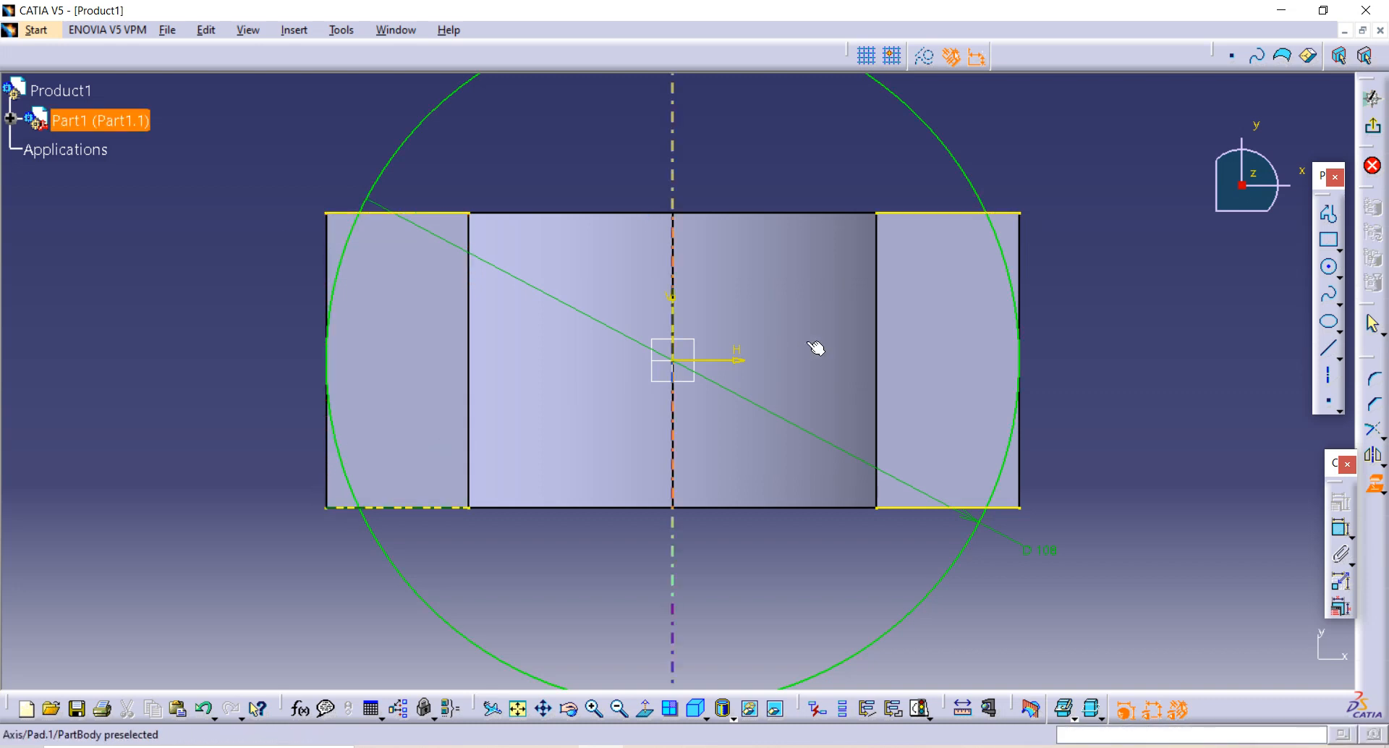
pyautogui.press('Escape')
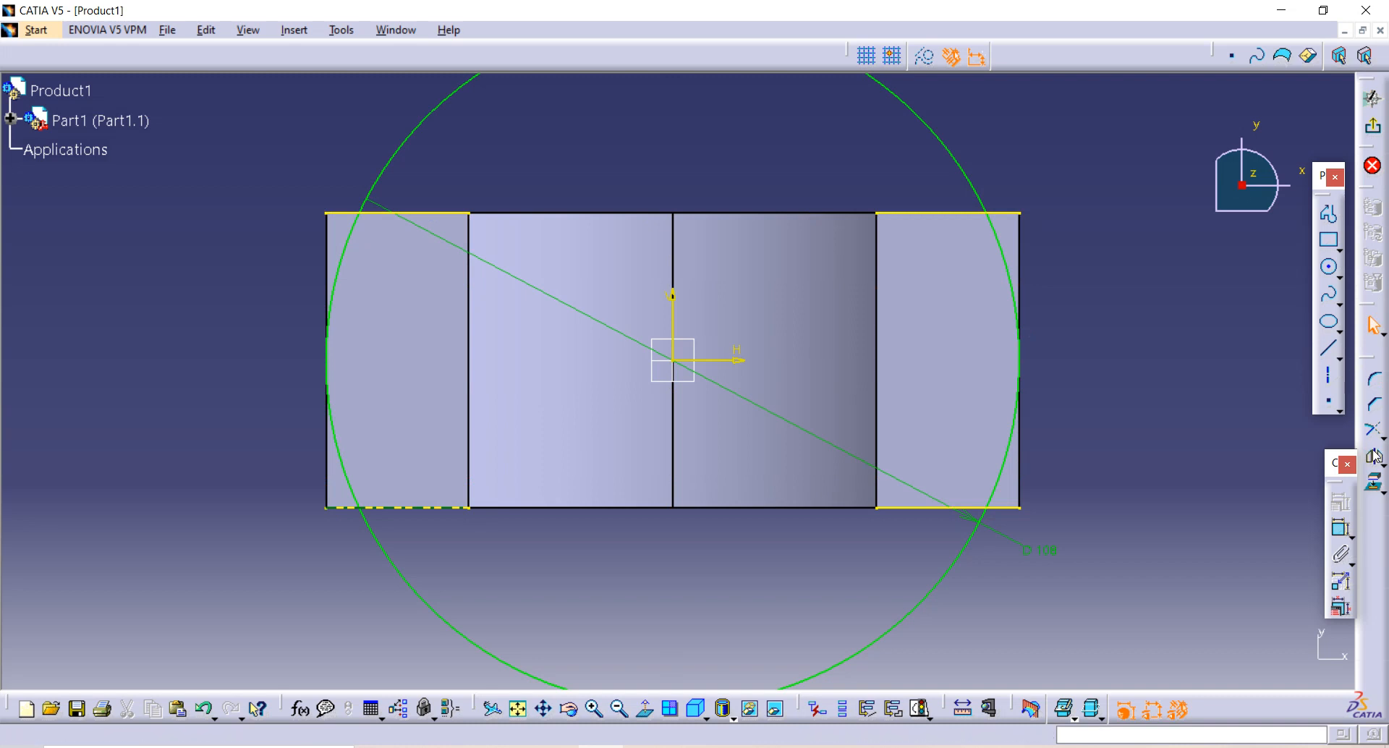
# Quick Trim the circle and projected edges, keeping the two end arcs and the short edge pieces outside them
pyautogui.click(1381, 441)
pyautogui.click(1318, 457)
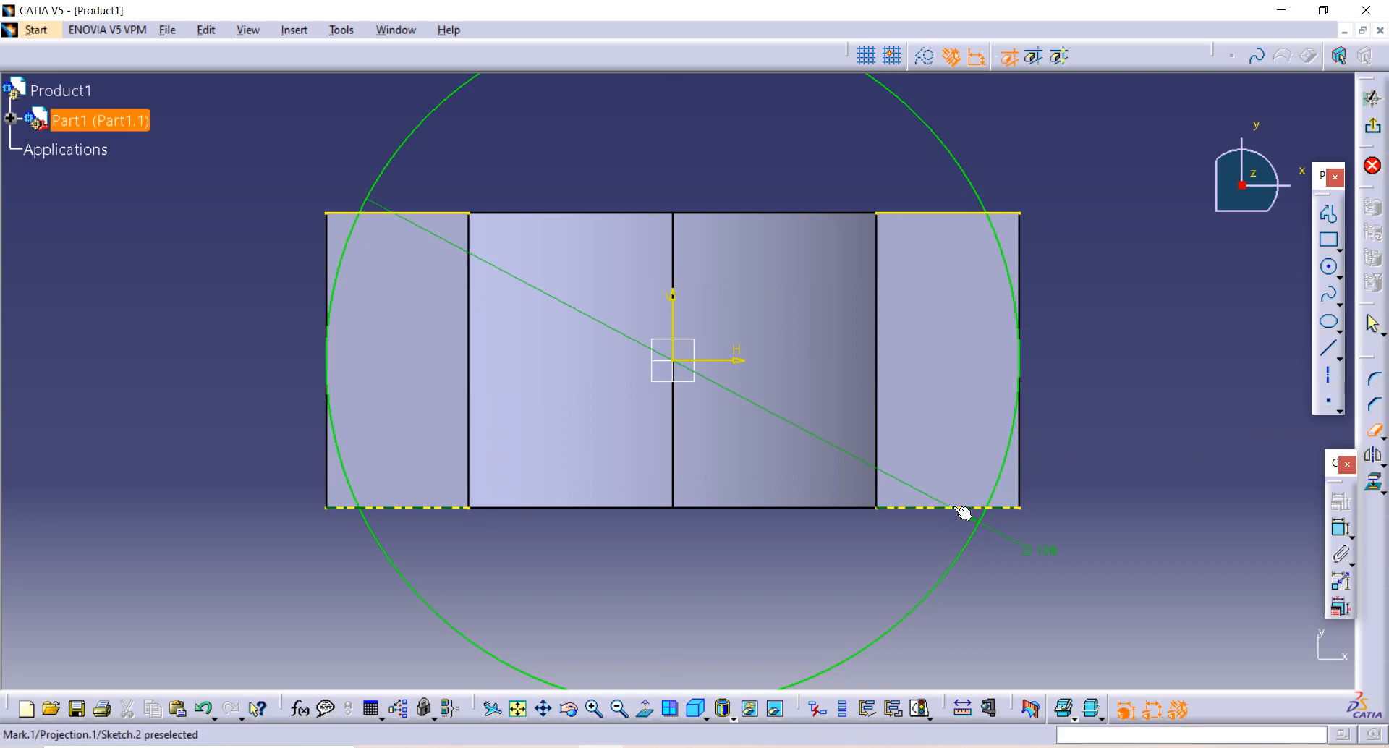
pyautogui.click(969, 550)
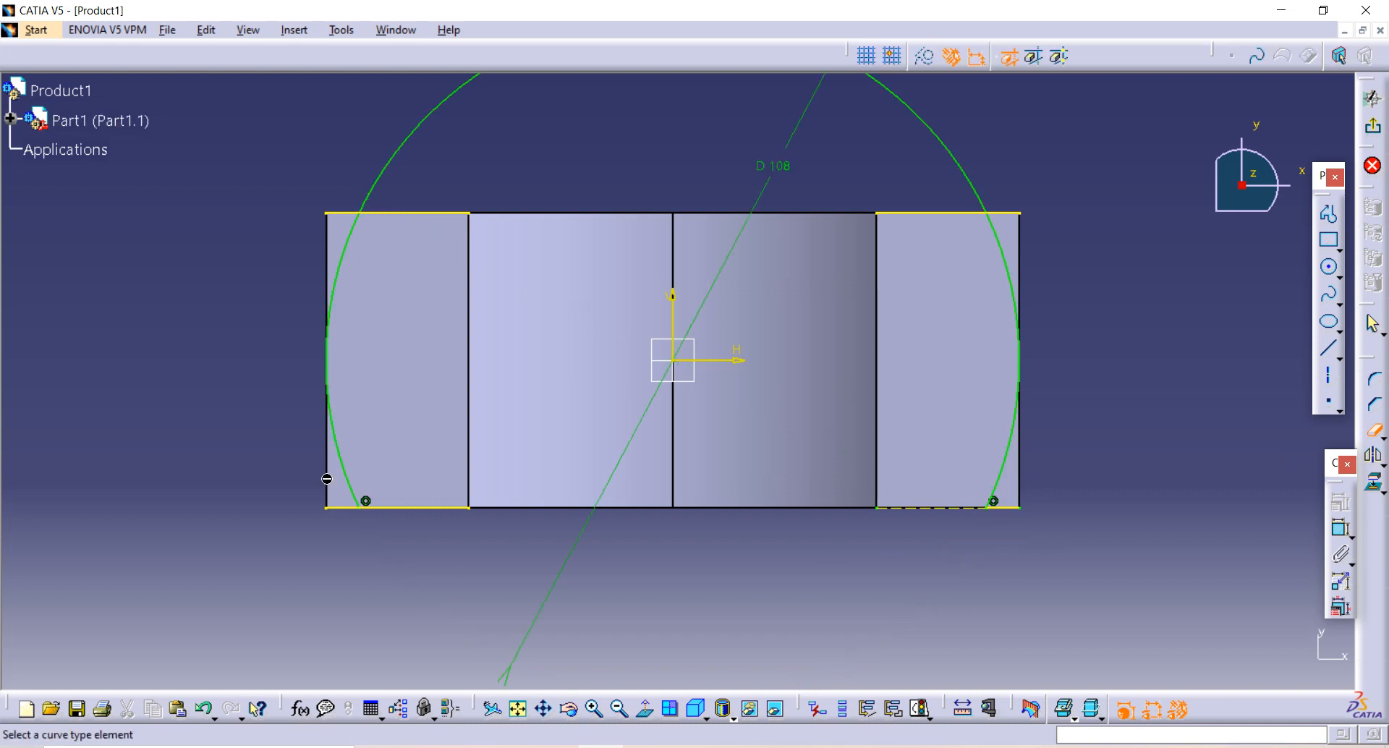
pyautogui.click(399, 213)
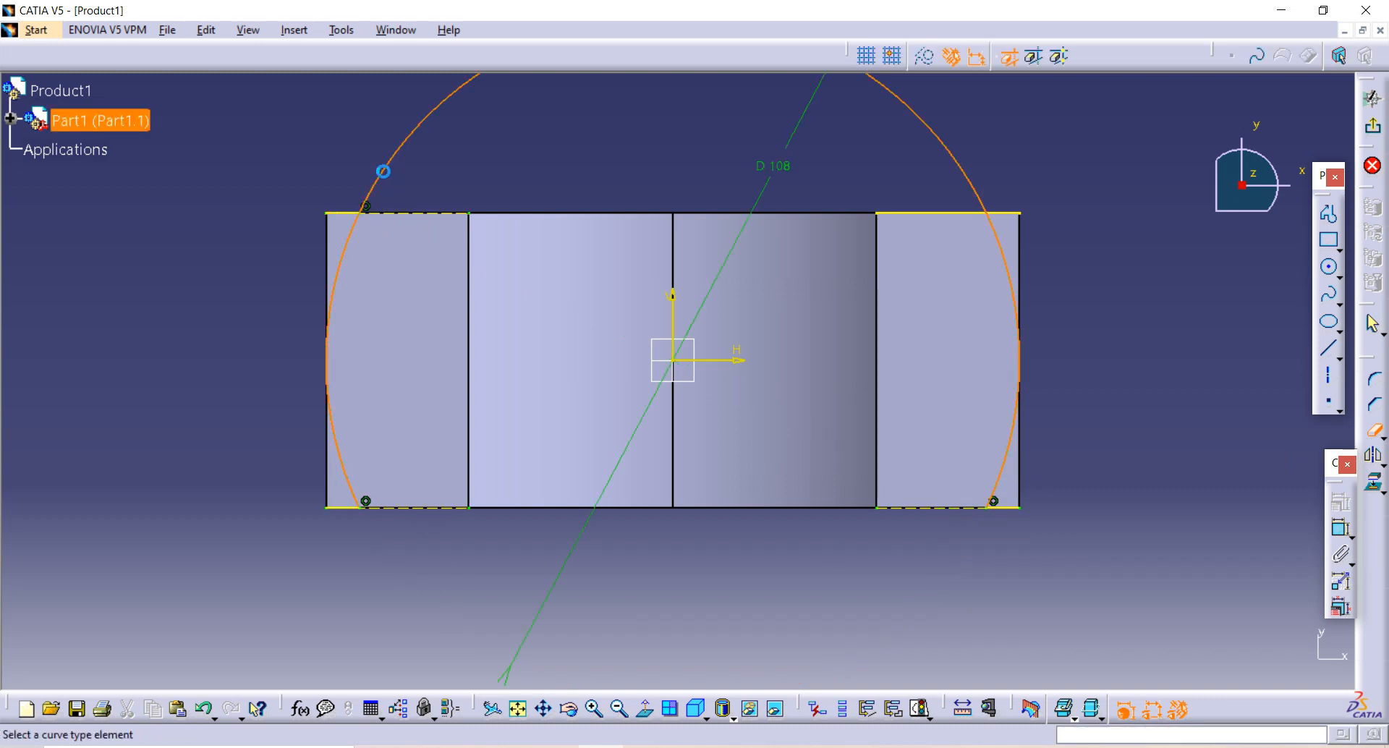
pyautogui.click(389, 176)
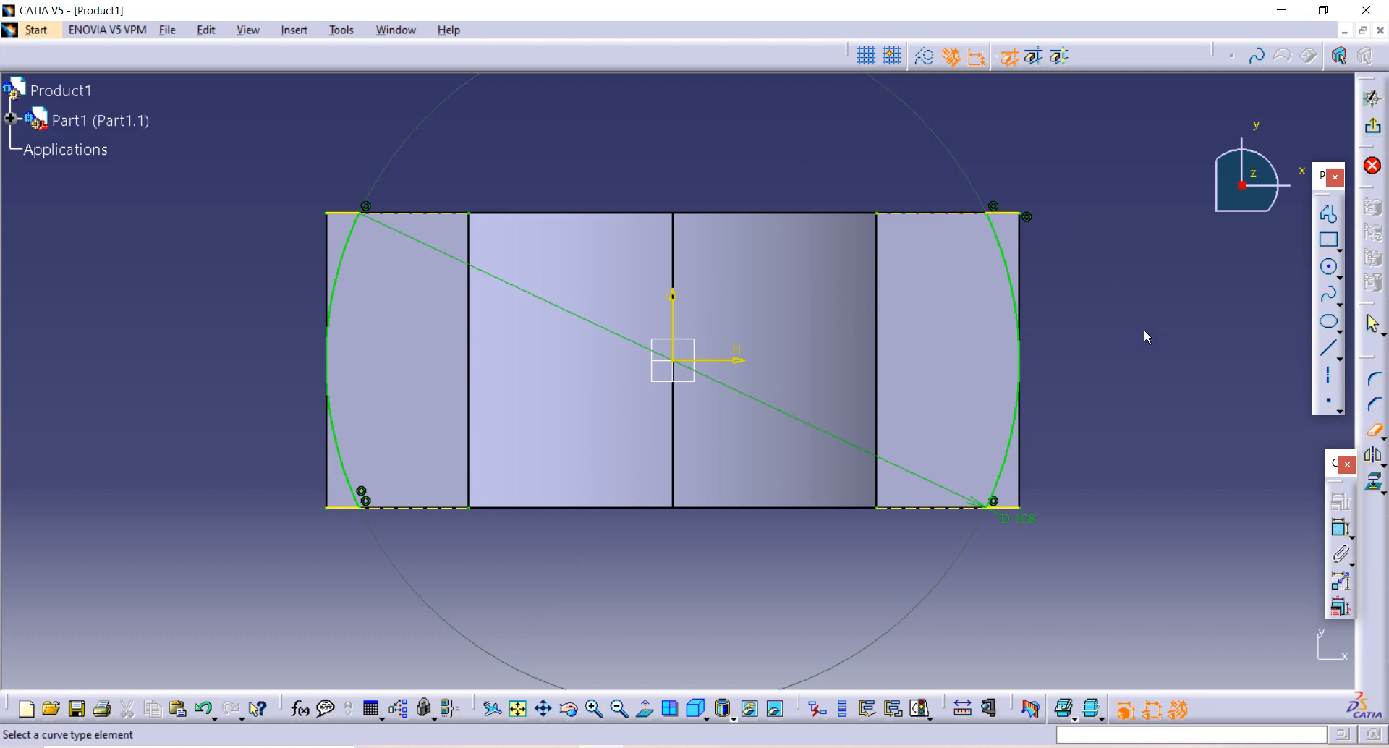
pyautogui.press('Escape')
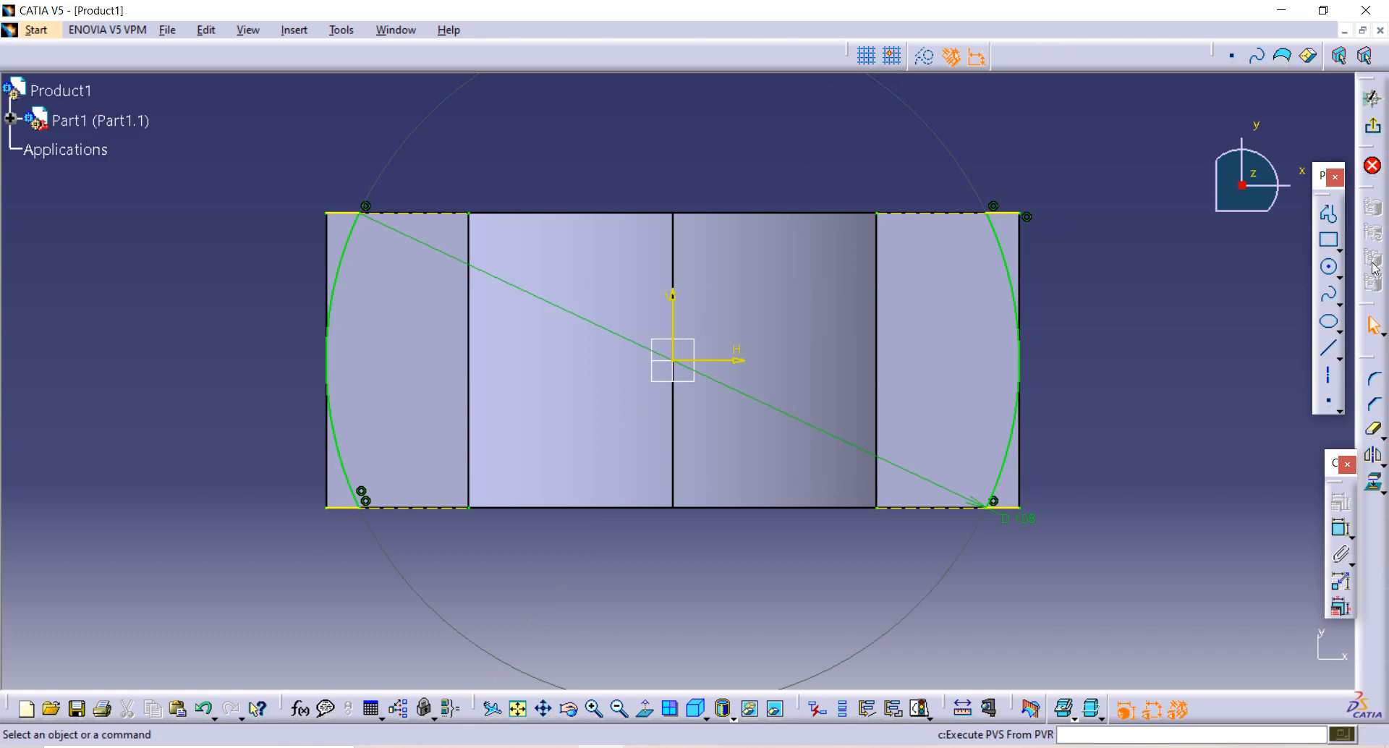
# Draw two-segment profile lines outside both flange ends, joining the outer corners to close each end's cut outline
pyautogui.click(1328, 215)
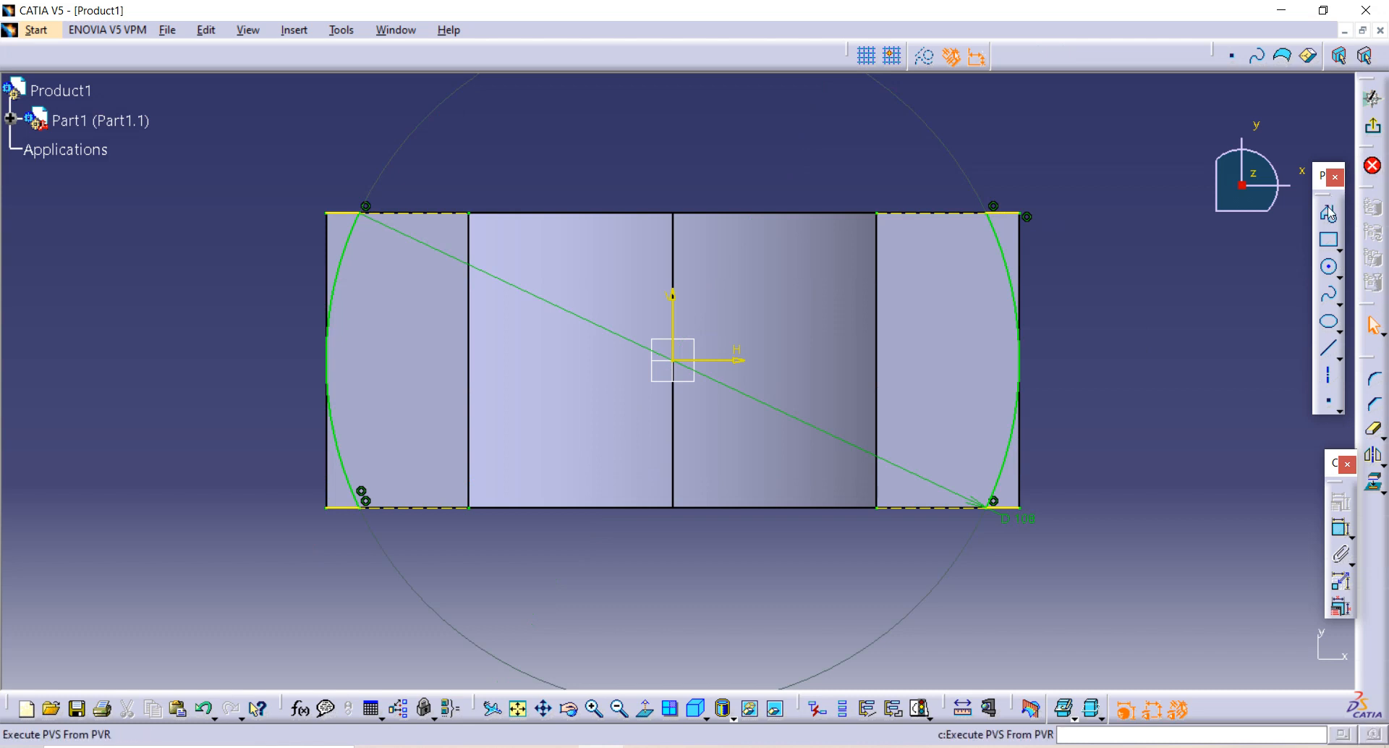
pyautogui.click(1021, 213)
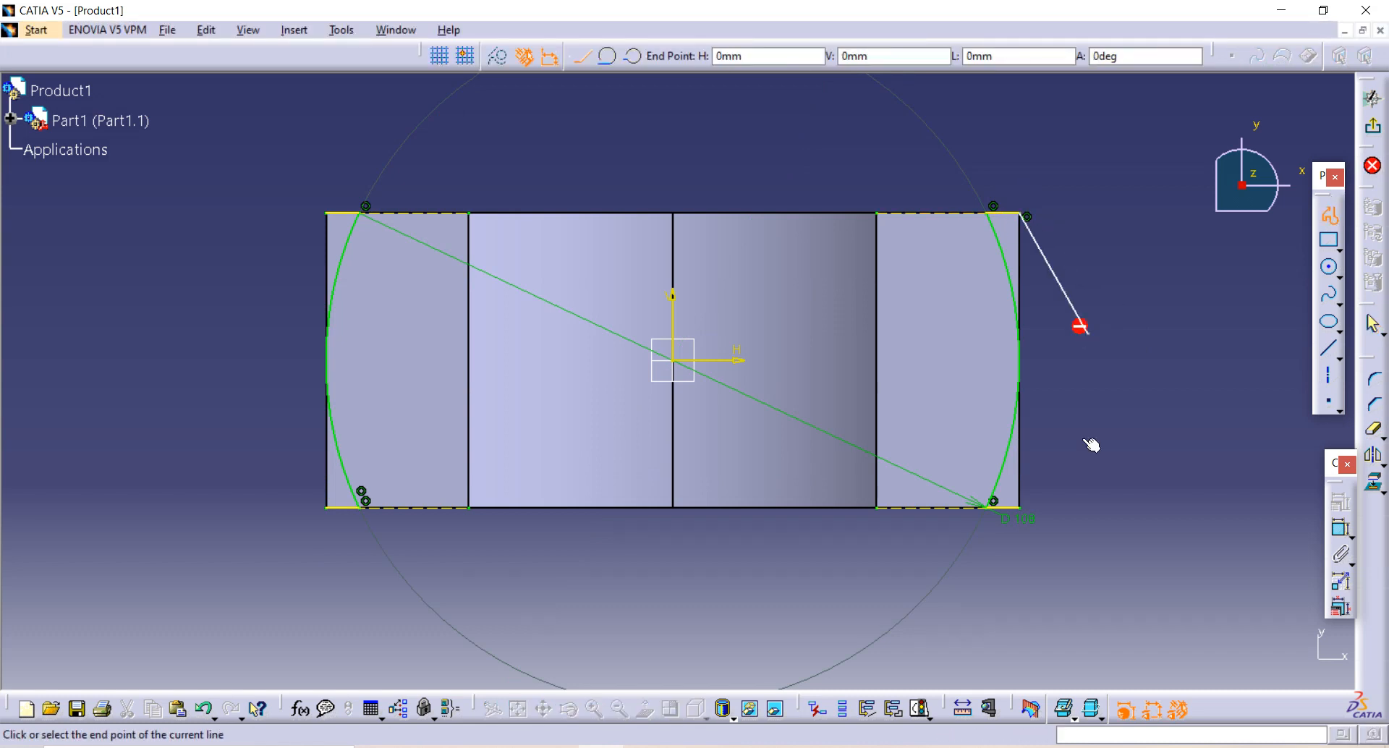
pyautogui.click(1087, 334)
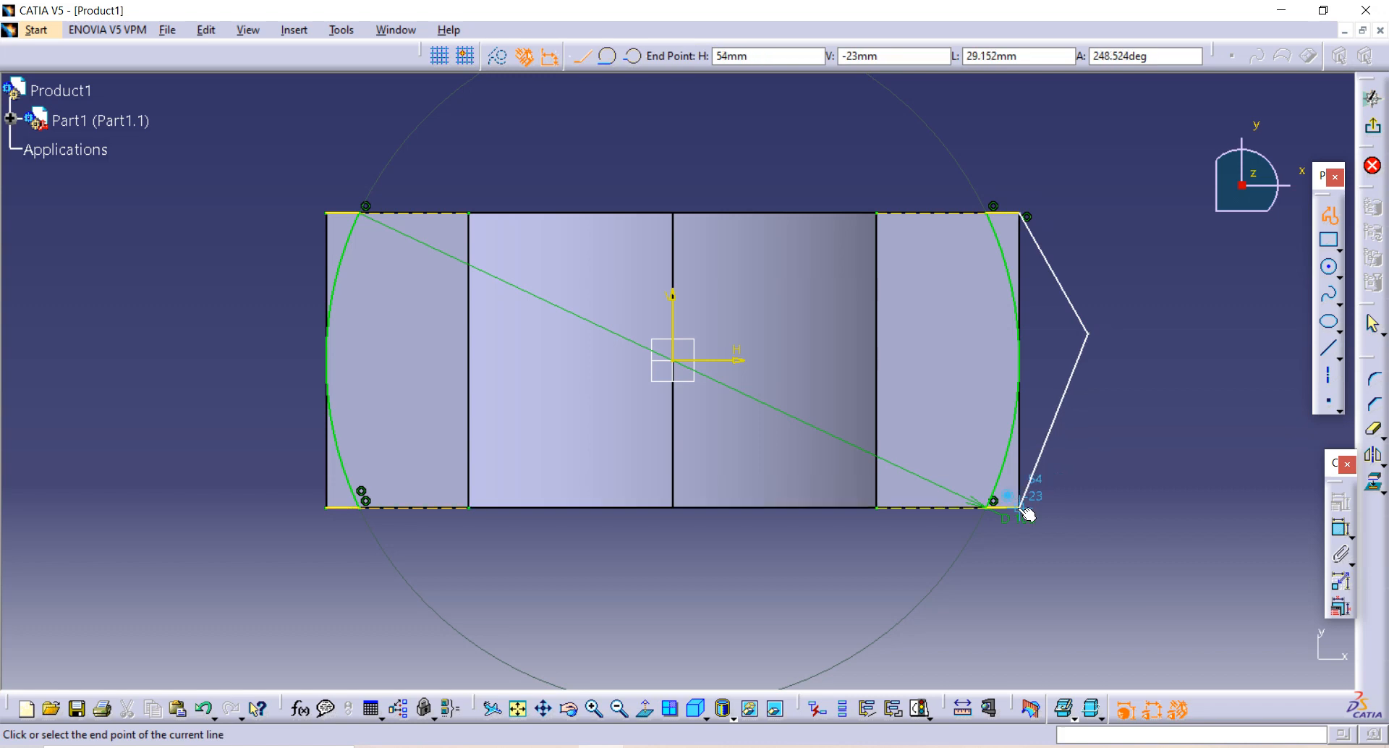
pyautogui.click(1024, 510)
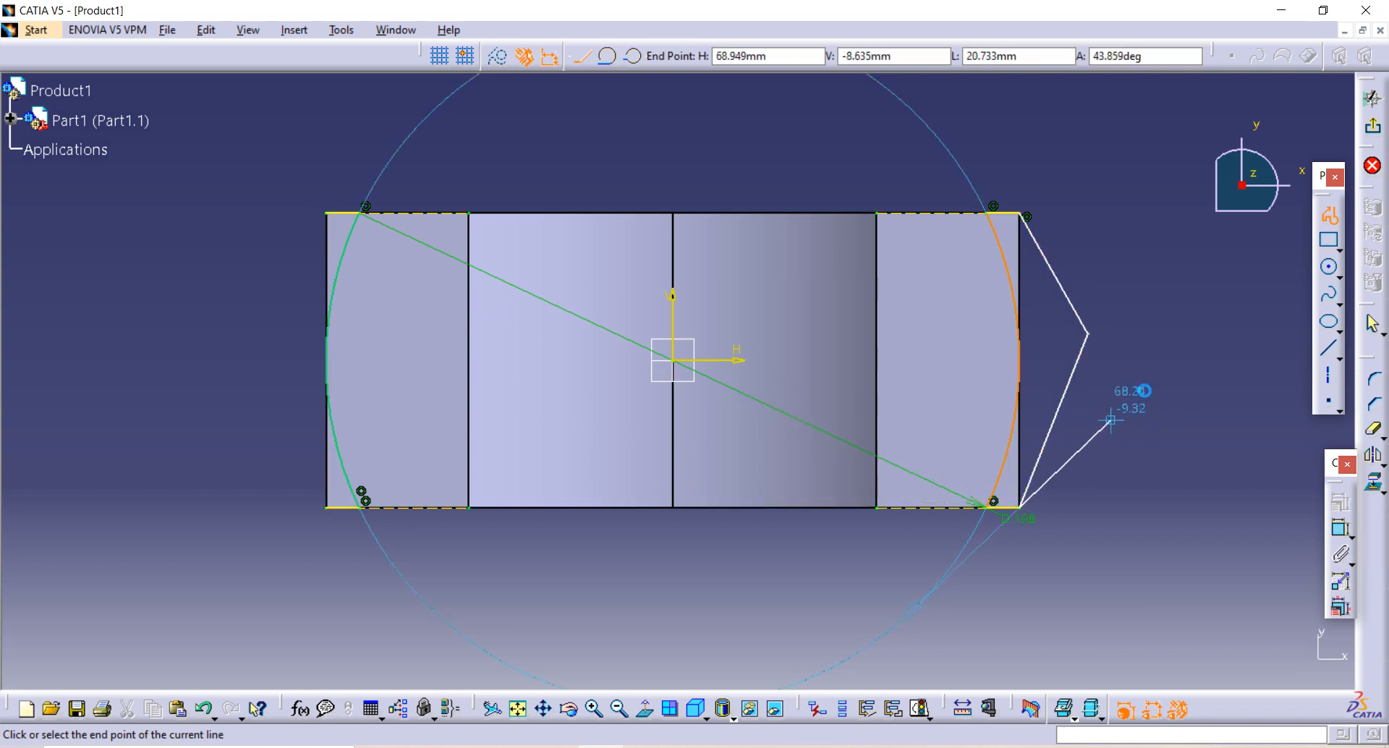
pyautogui.press('Escape')
pyautogui.click(1329, 215)
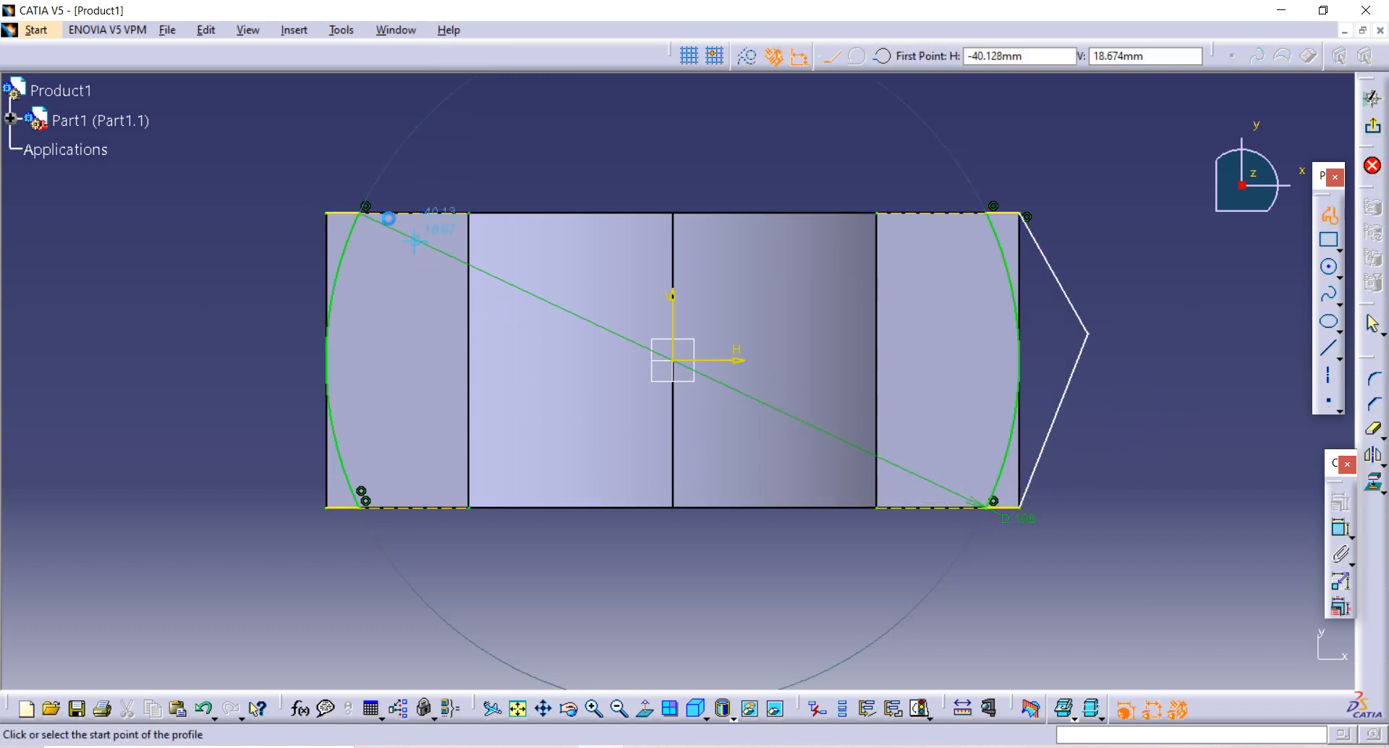
pyautogui.click(326, 212)
pyautogui.click(281, 365)
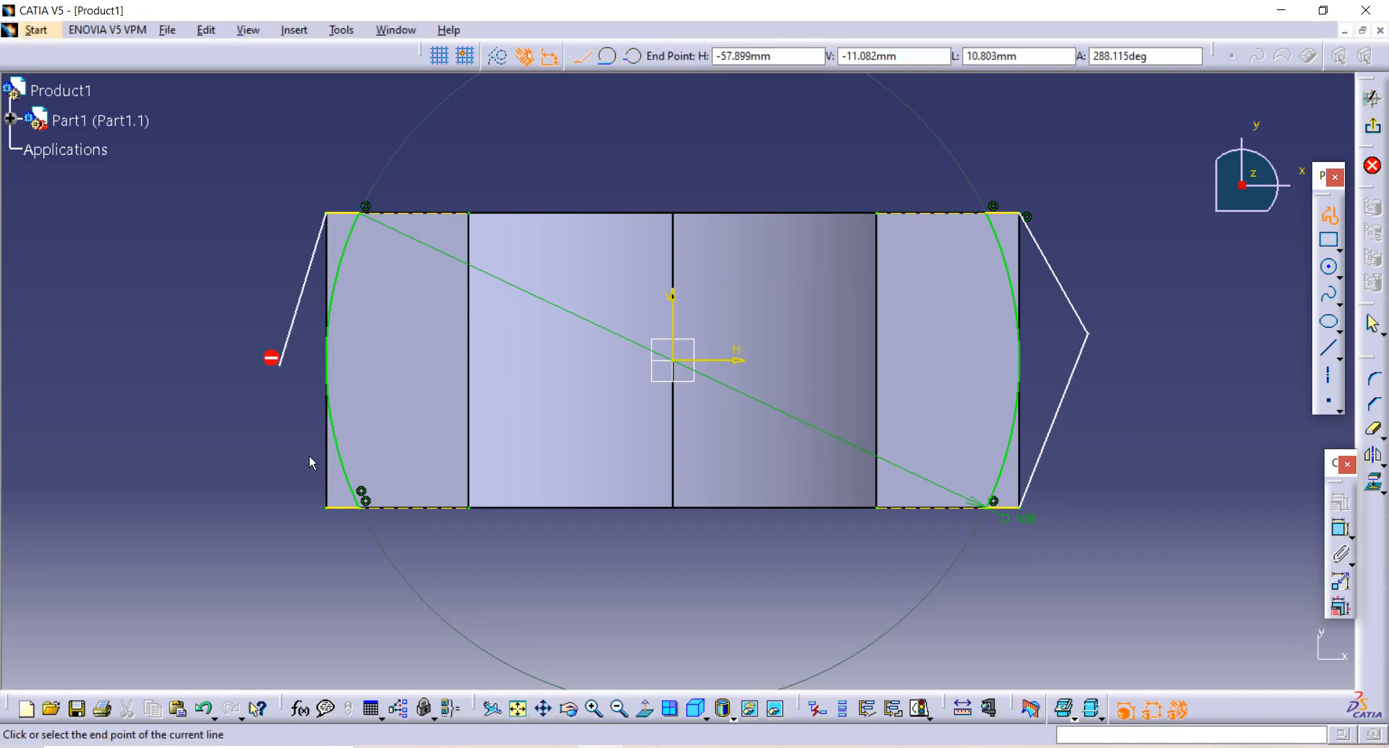
pyautogui.doubleClick(327, 507)
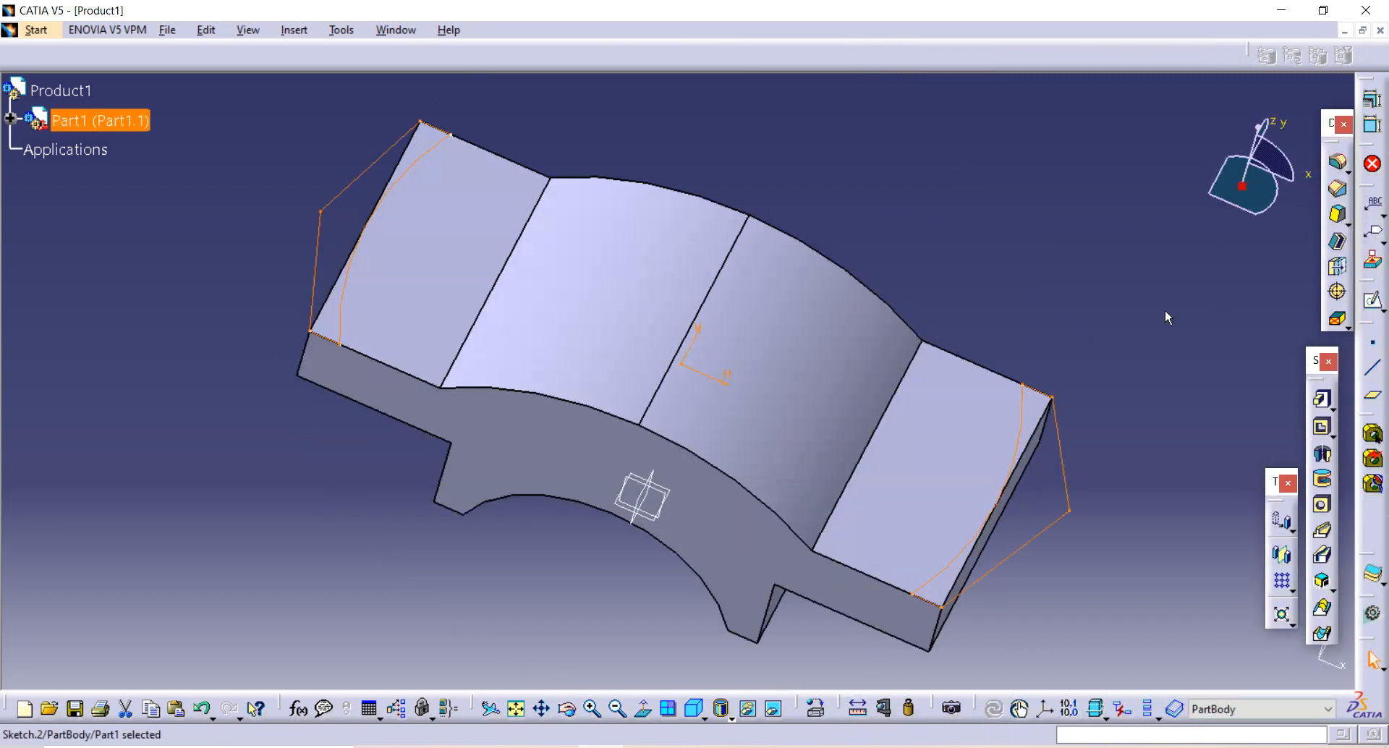
# Cut the finished end-rounding sketch into both flanges as a 23 mm deep pocket
pyautogui.click(1321, 427)
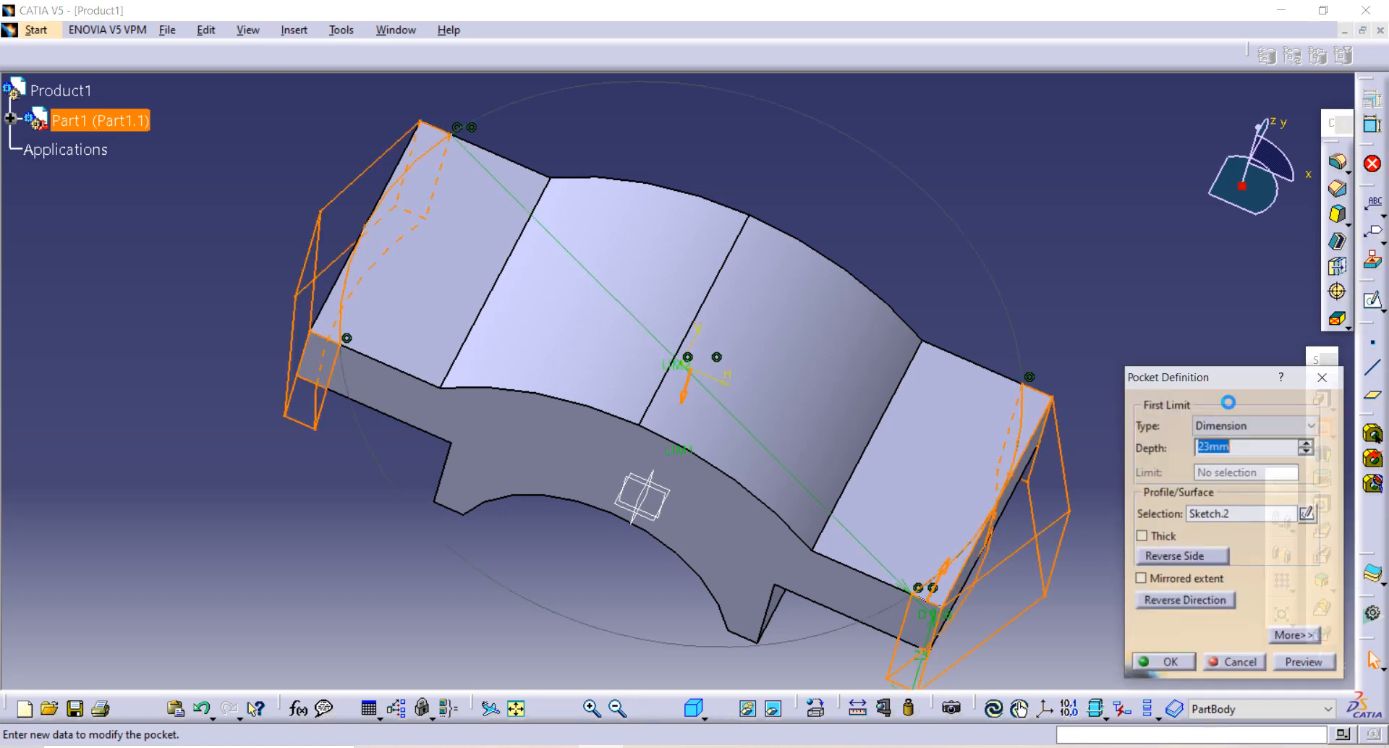
pyautogui.moveTo(952, 522); pyautogui.dragTo(1089, 611, button='middle')
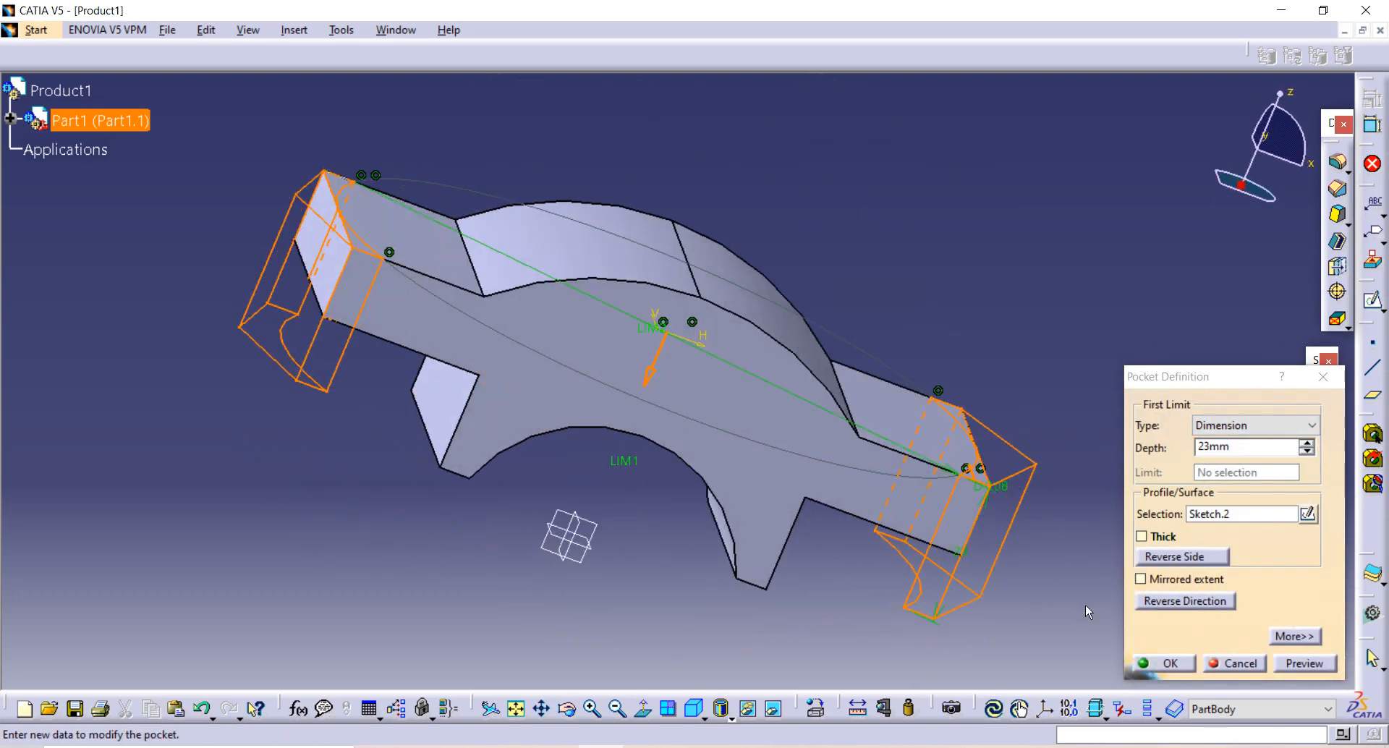
pyautogui.click(1177, 664)
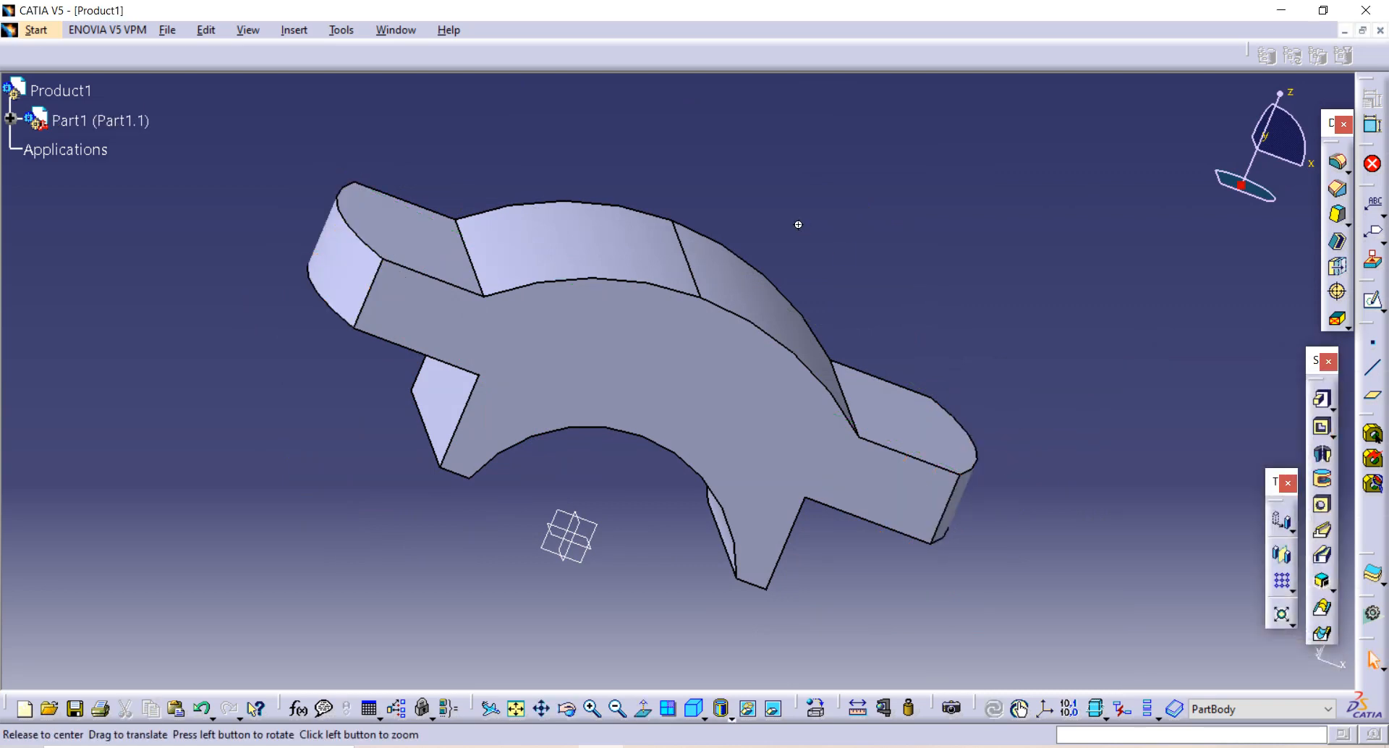
# Sketch a circle about 11.5 mm in diameter on the right flange's top face, centred on the horizontal axis, and check the hole dimensions in the PDF
pyautogui.moveTo(800, 220); pyautogui.dragTo(741, 344, button='middle')
pyautogui.click(937, 380)
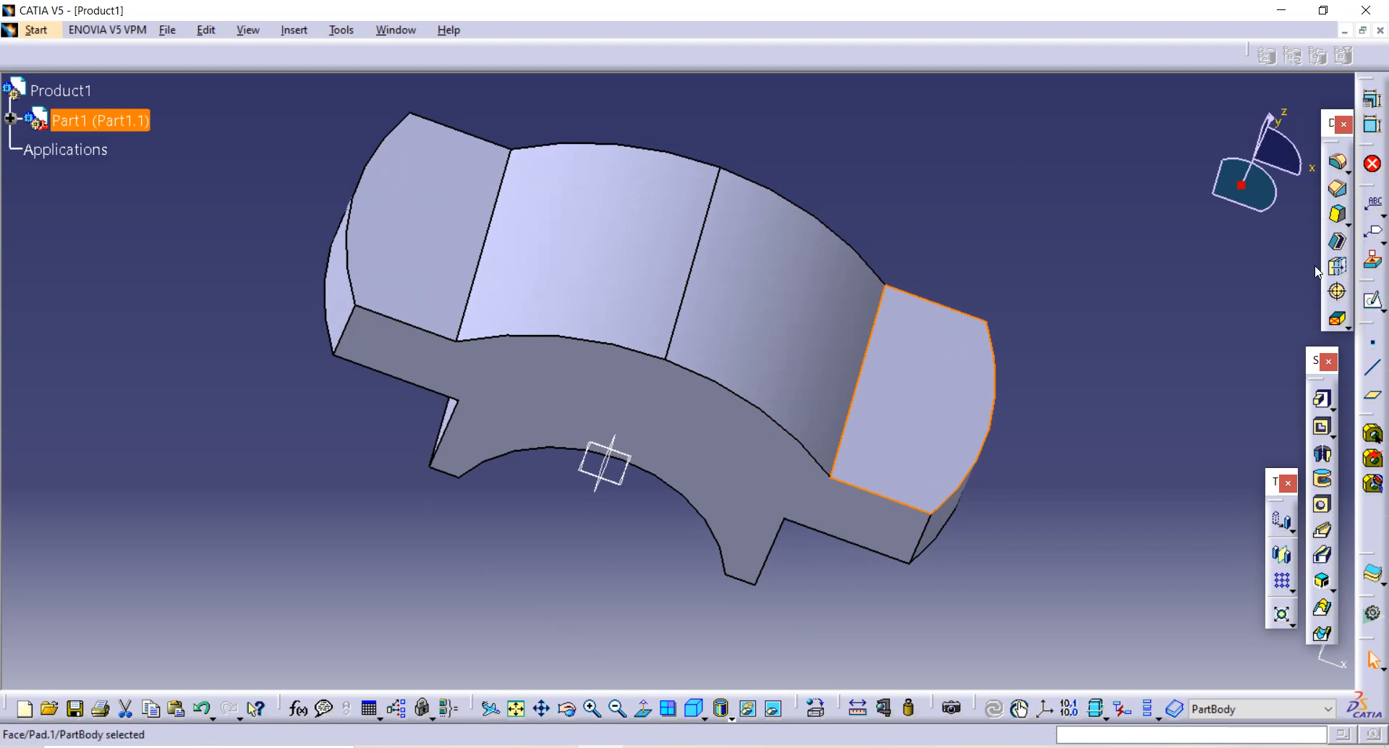
pyautogui.click(1372, 300)
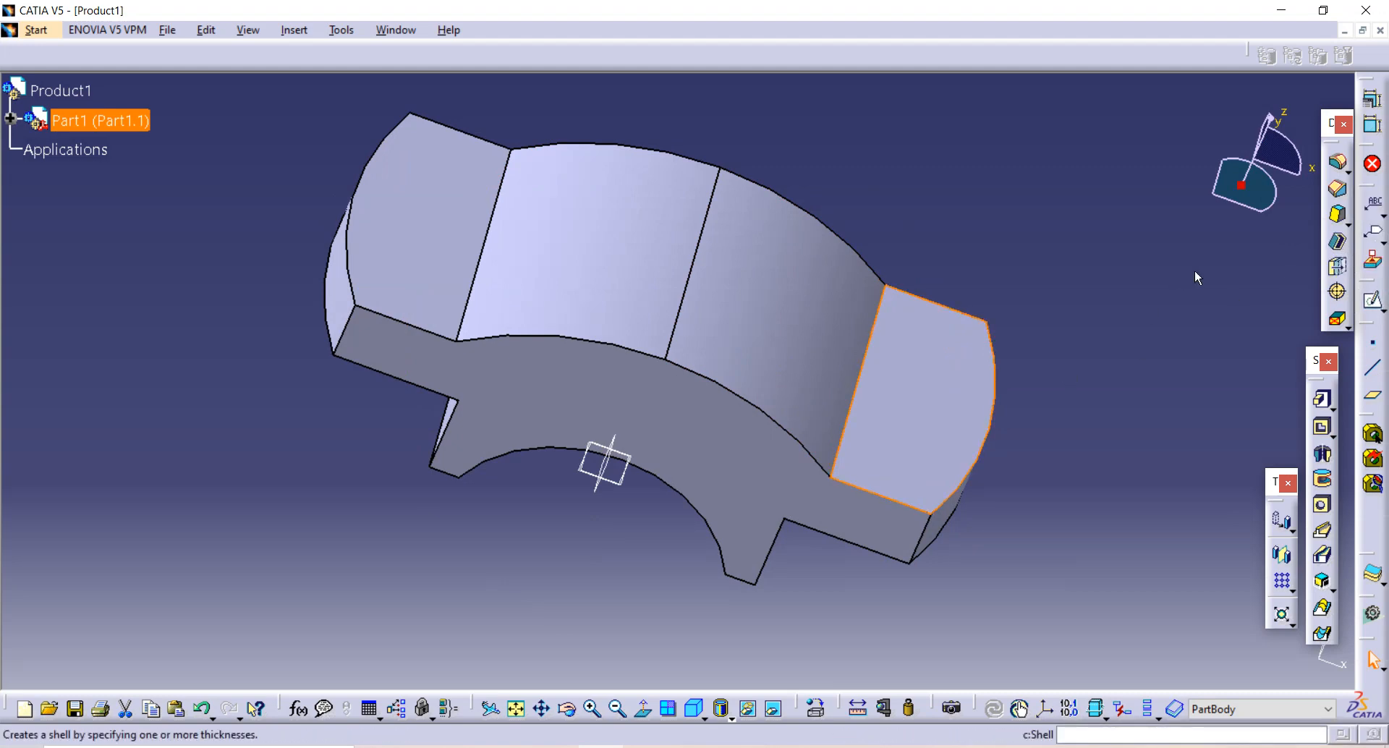
pyautogui.click(1372, 299)
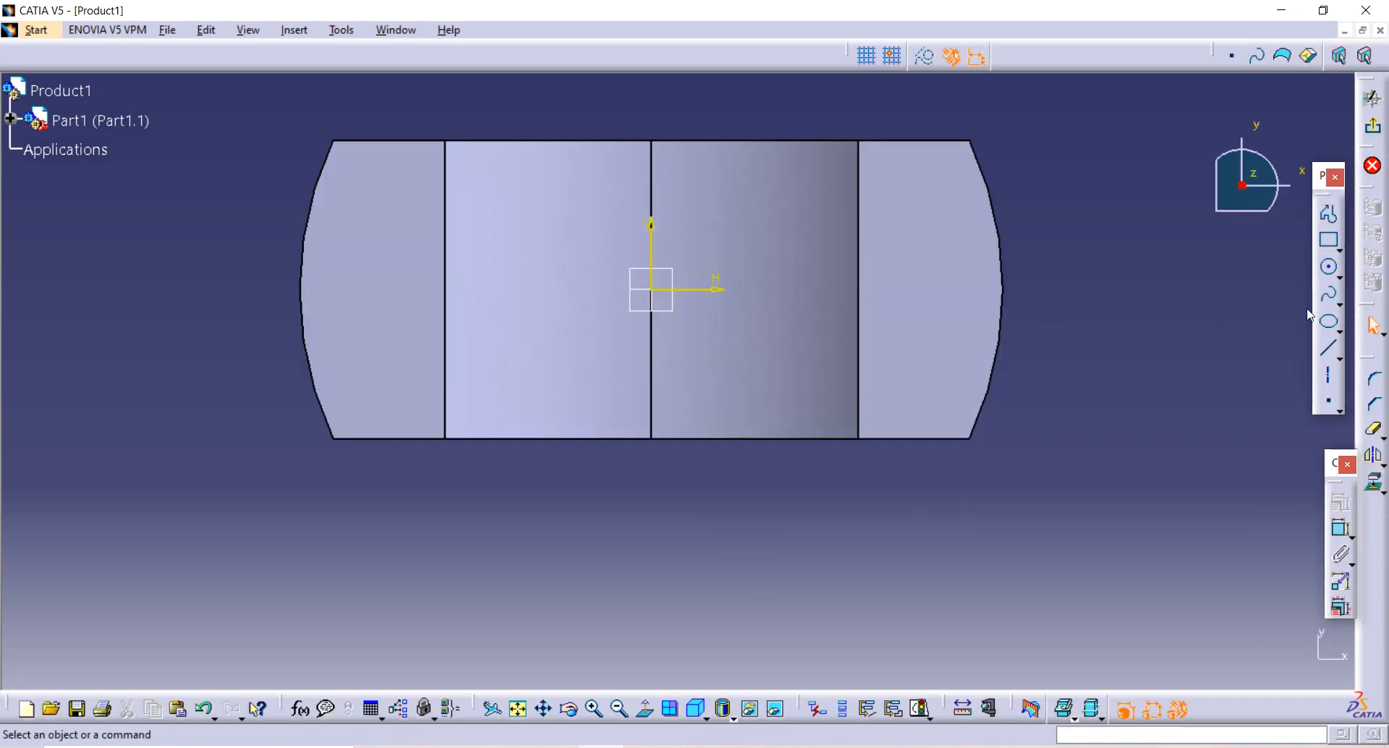
pyautogui.click(1328, 267)
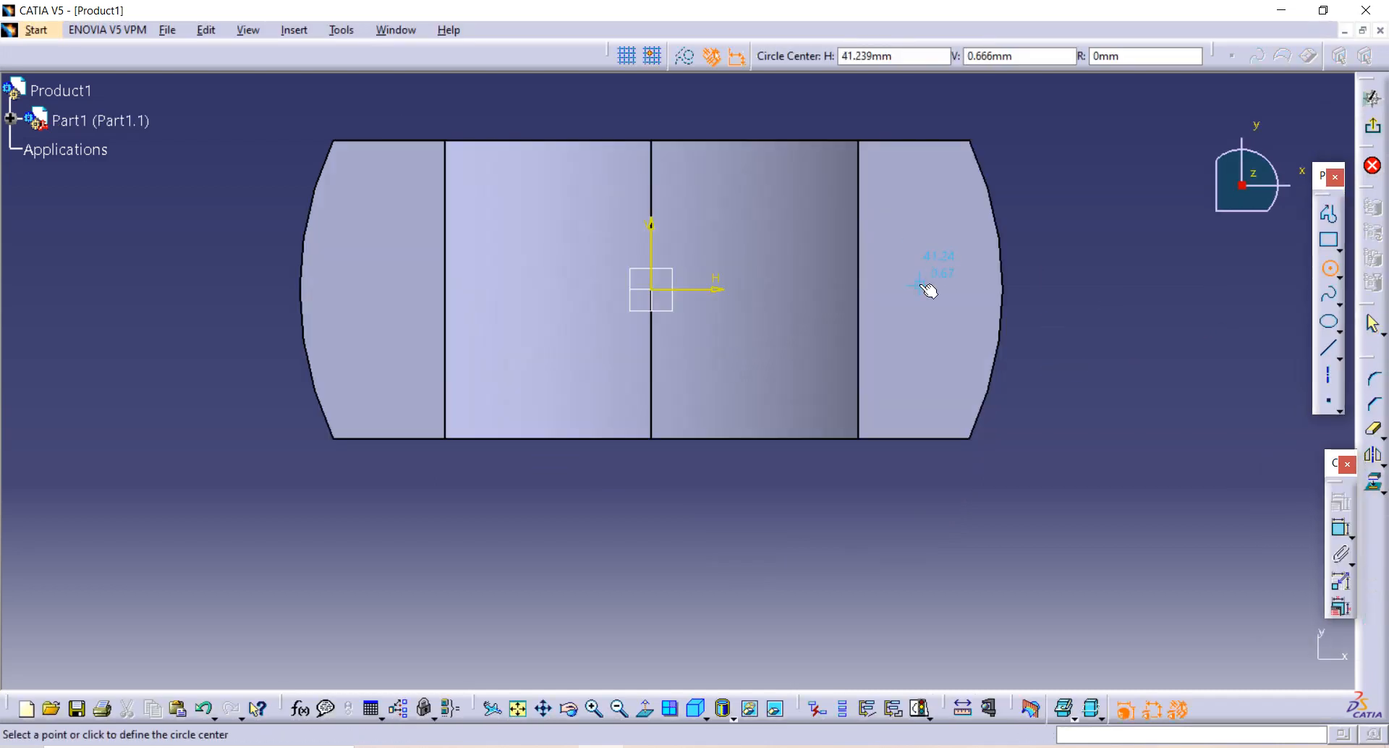
pyautogui.click(922, 290)
pyautogui.click(959, 275)
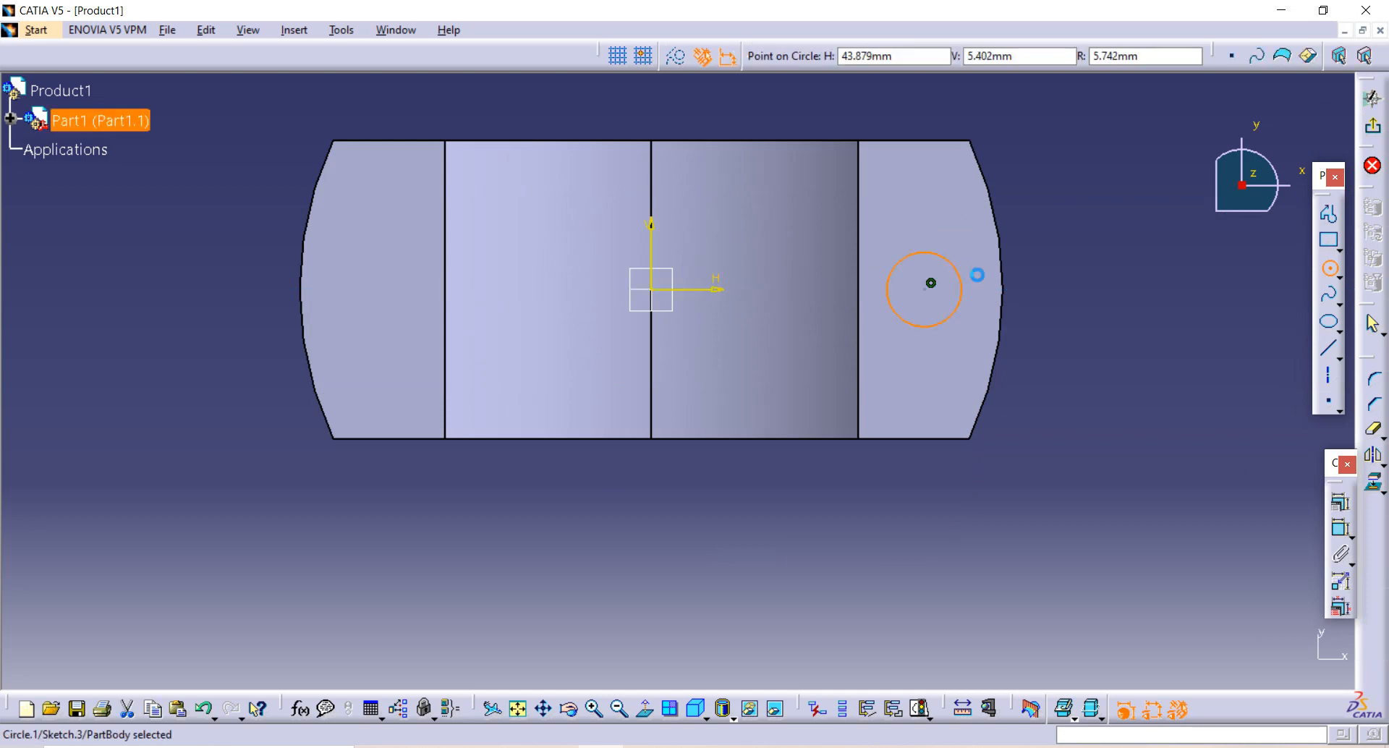
pyautogui.click(470, 747)
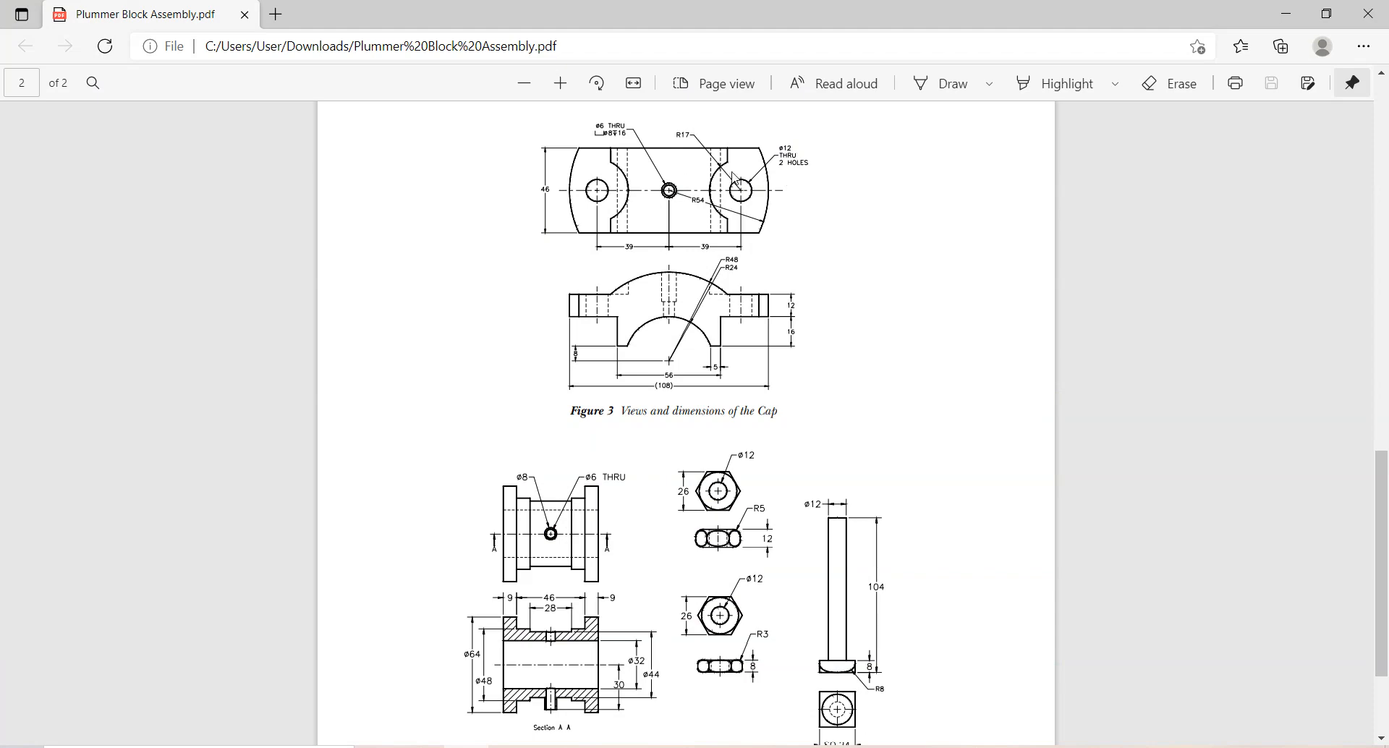
pyautogui.click(605, 746)
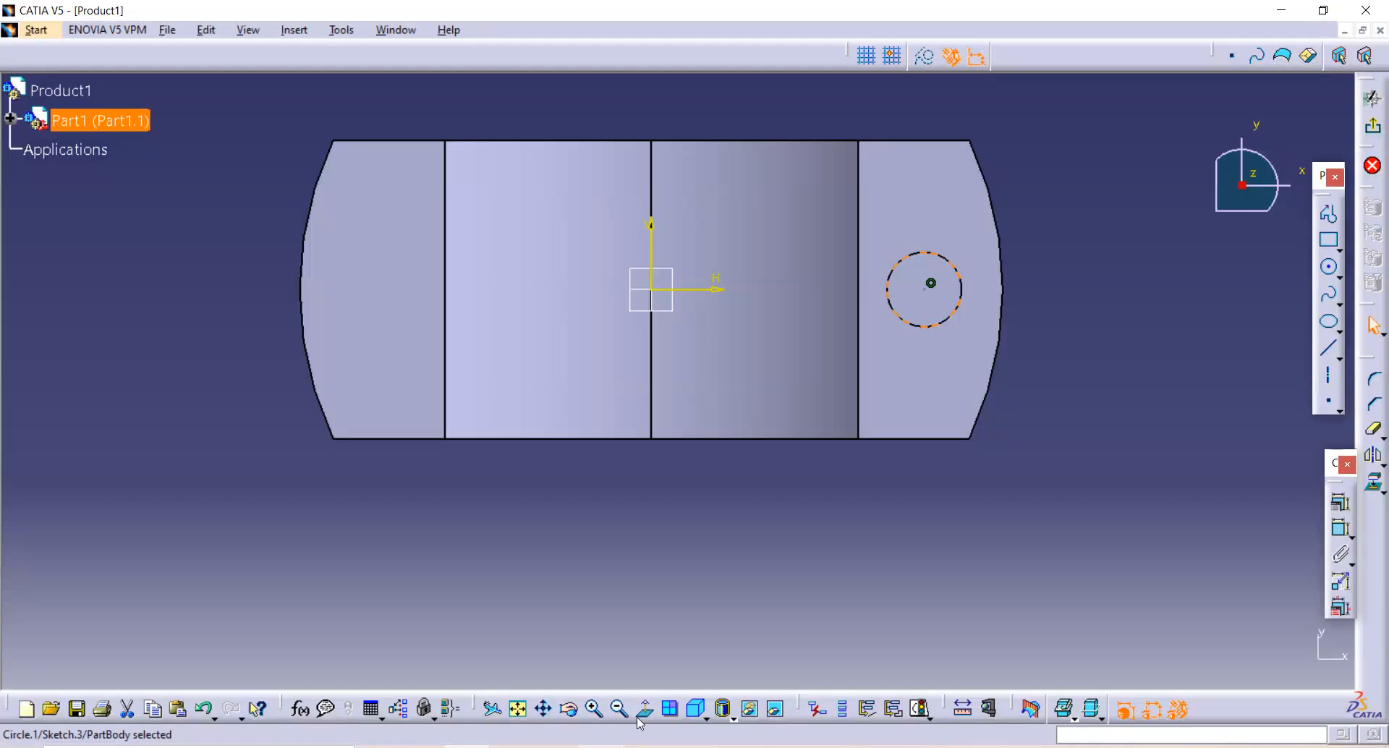
pyautogui.click(1026, 299)
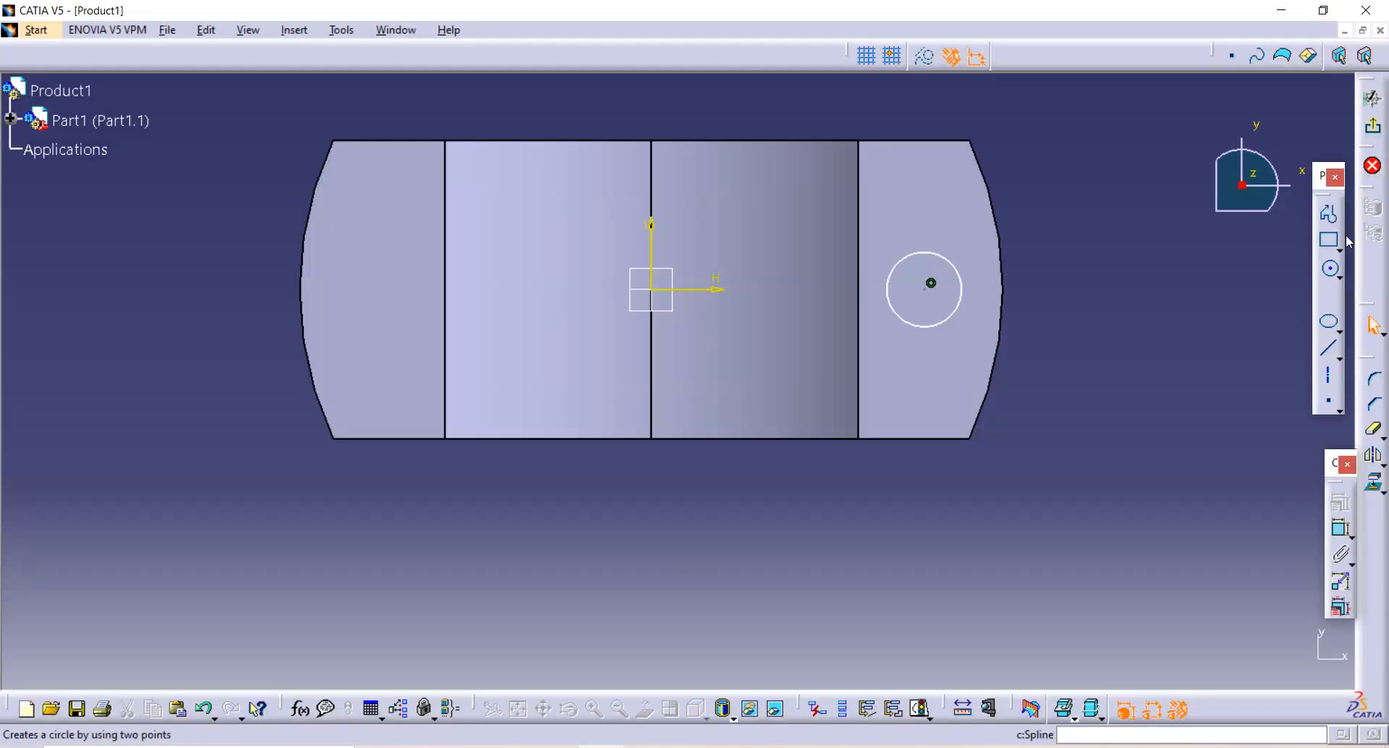
pyautogui.click(1330, 268)
pyautogui.click(943, 331)
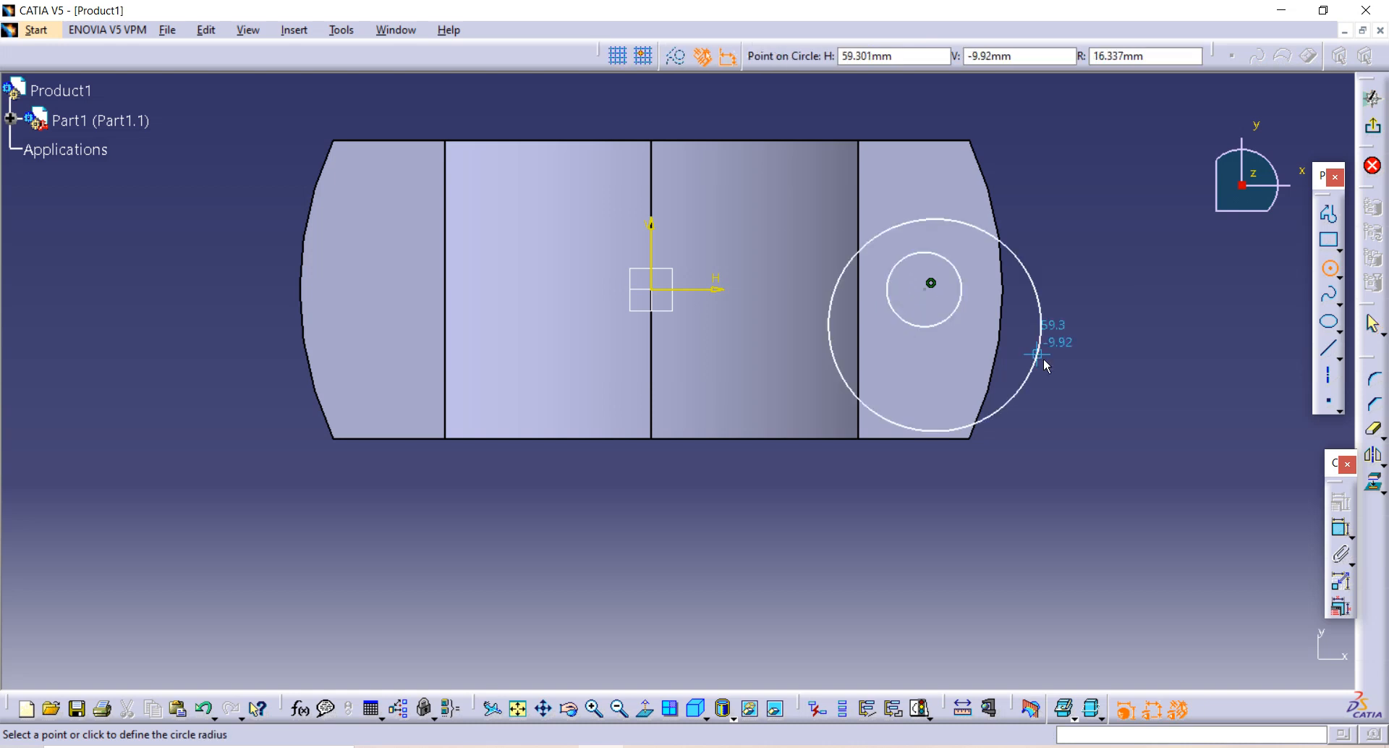
pyautogui.press('Escape')
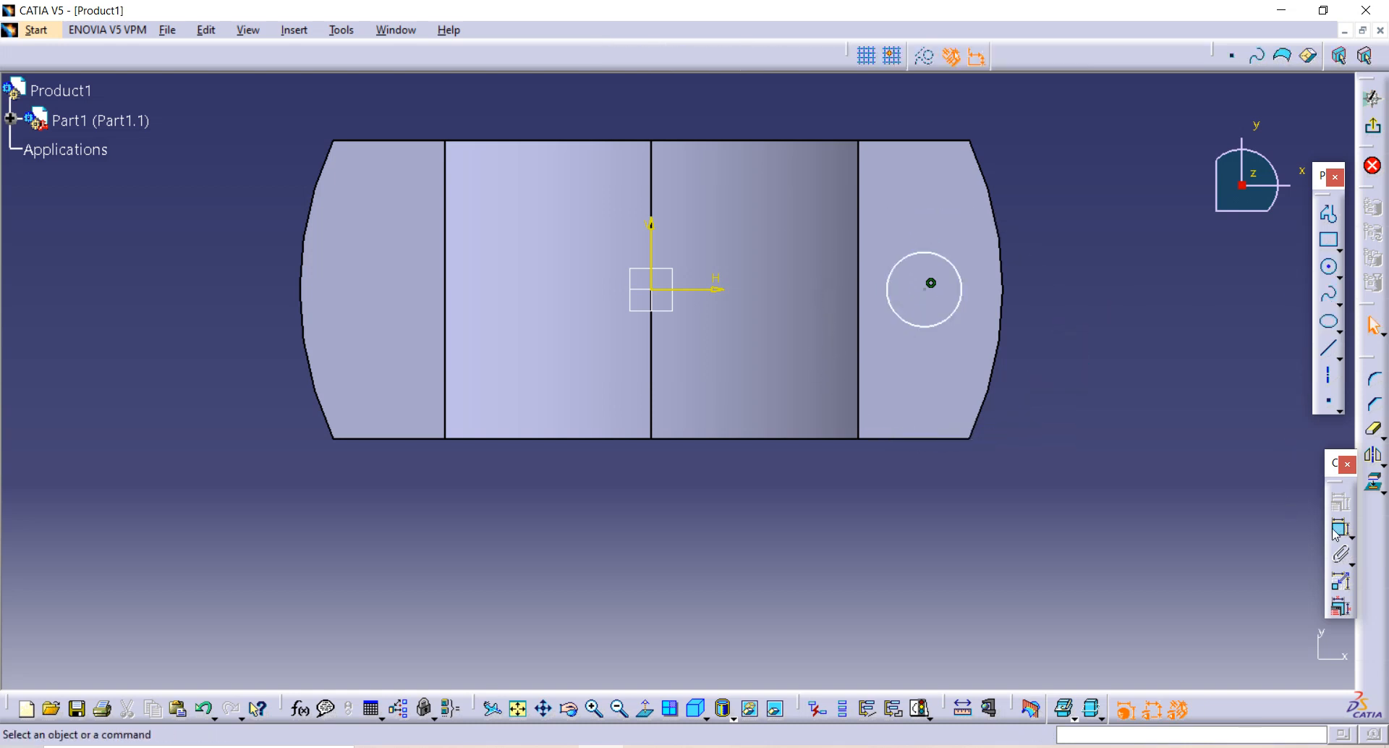
# Constrain the flange hole circle's diameter to 12 mm
pyautogui.click(938, 333)
pyautogui.click(1092, 379)
pyautogui.doubleClick(1103, 378)
pyautogui.write('1')
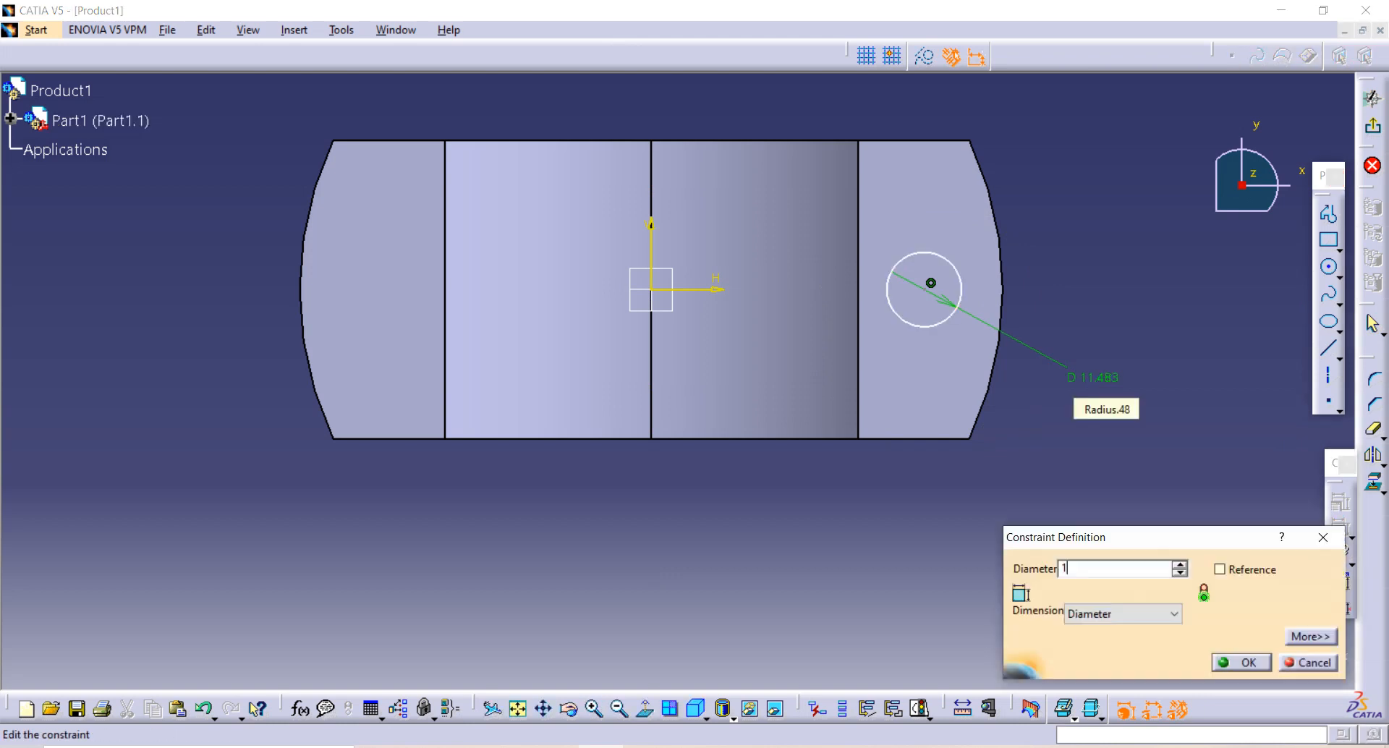
pyautogui.write('2')
pyautogui.press('Return')
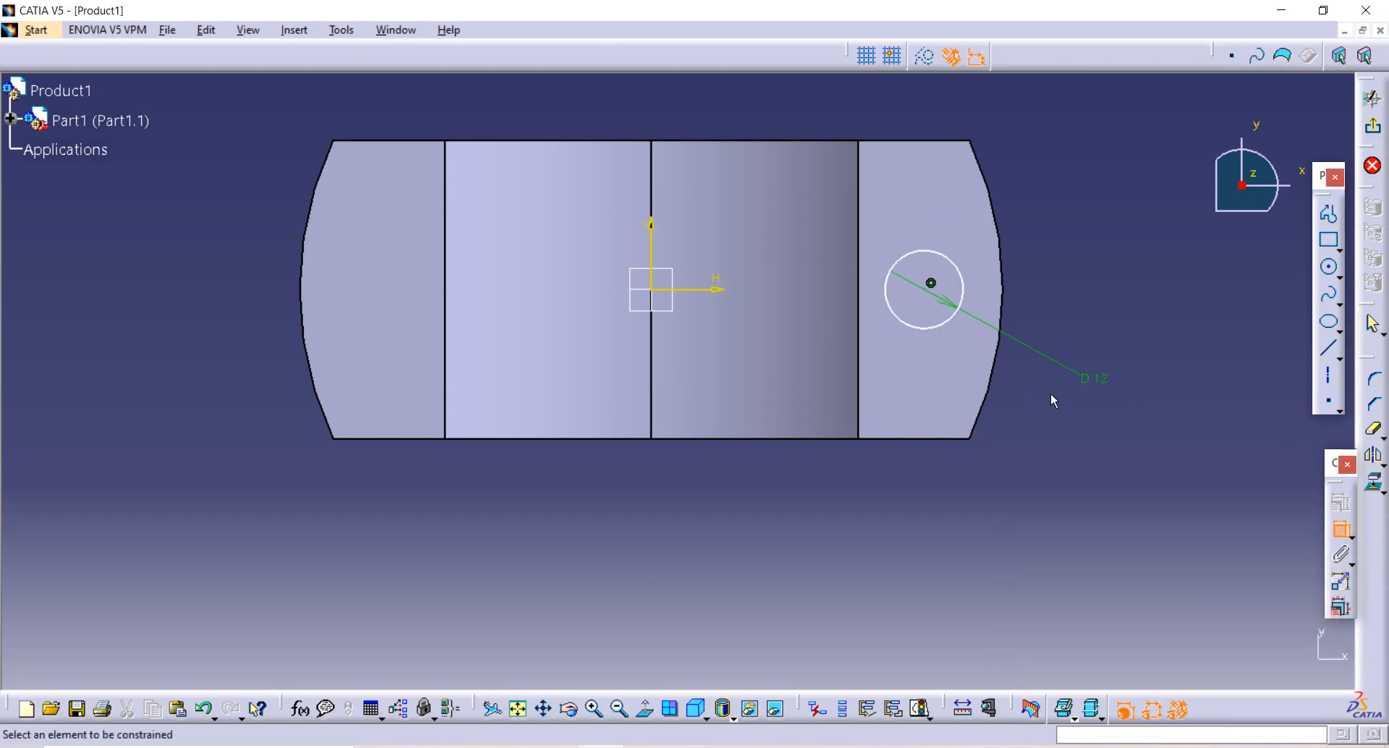
# Constrain the hole circle's centre to 39 mm from the vertical axis
pyautogui.click(661, 286)
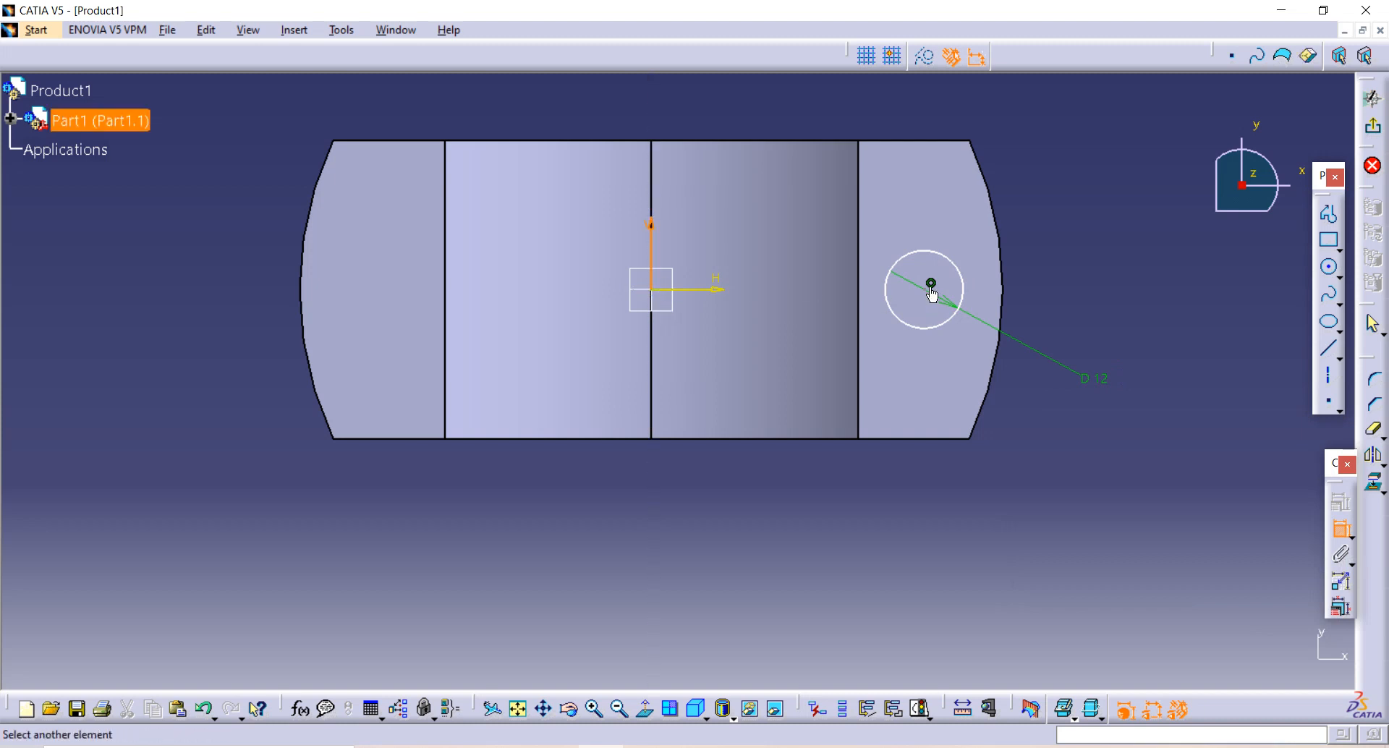
pyautogui.click(931, 286)
pyautogui.click(807, 521)
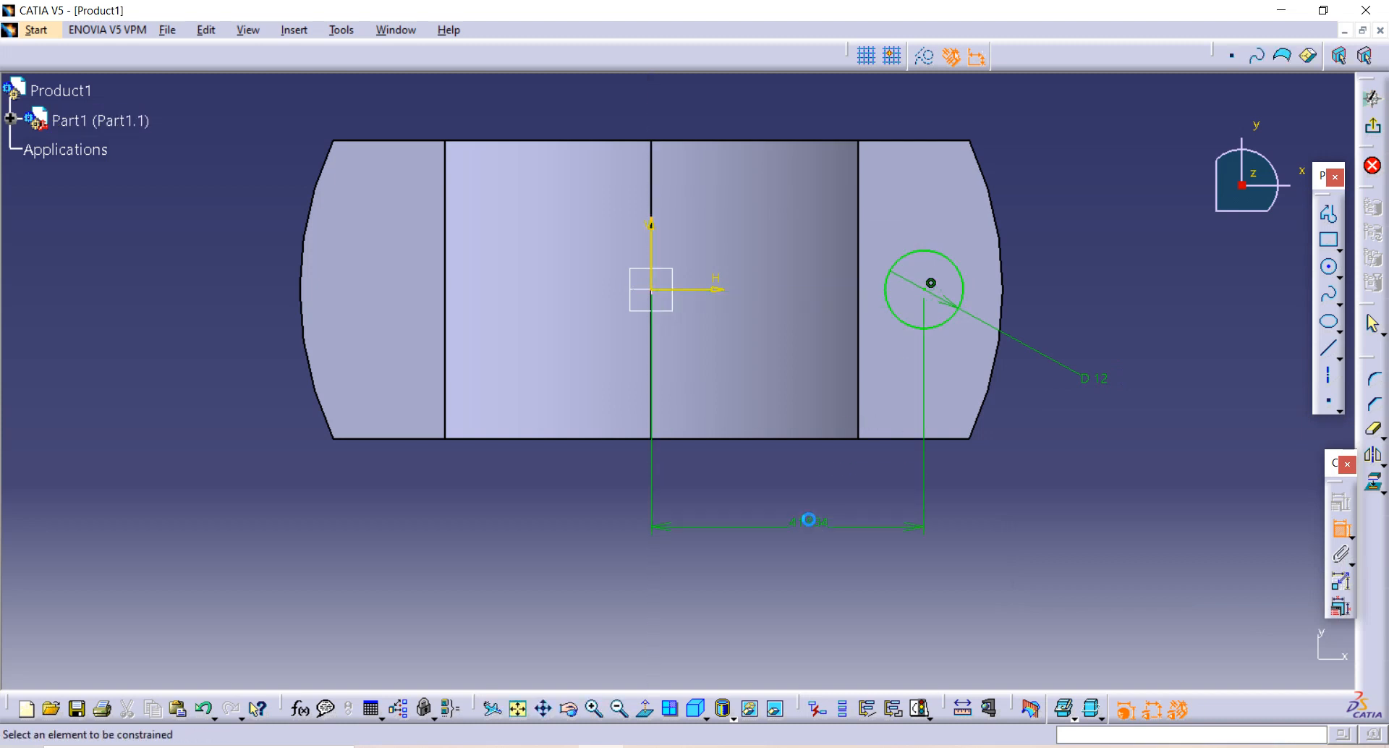
pyautogui.doubleClick(809, 521)
pyautogui.write('3')
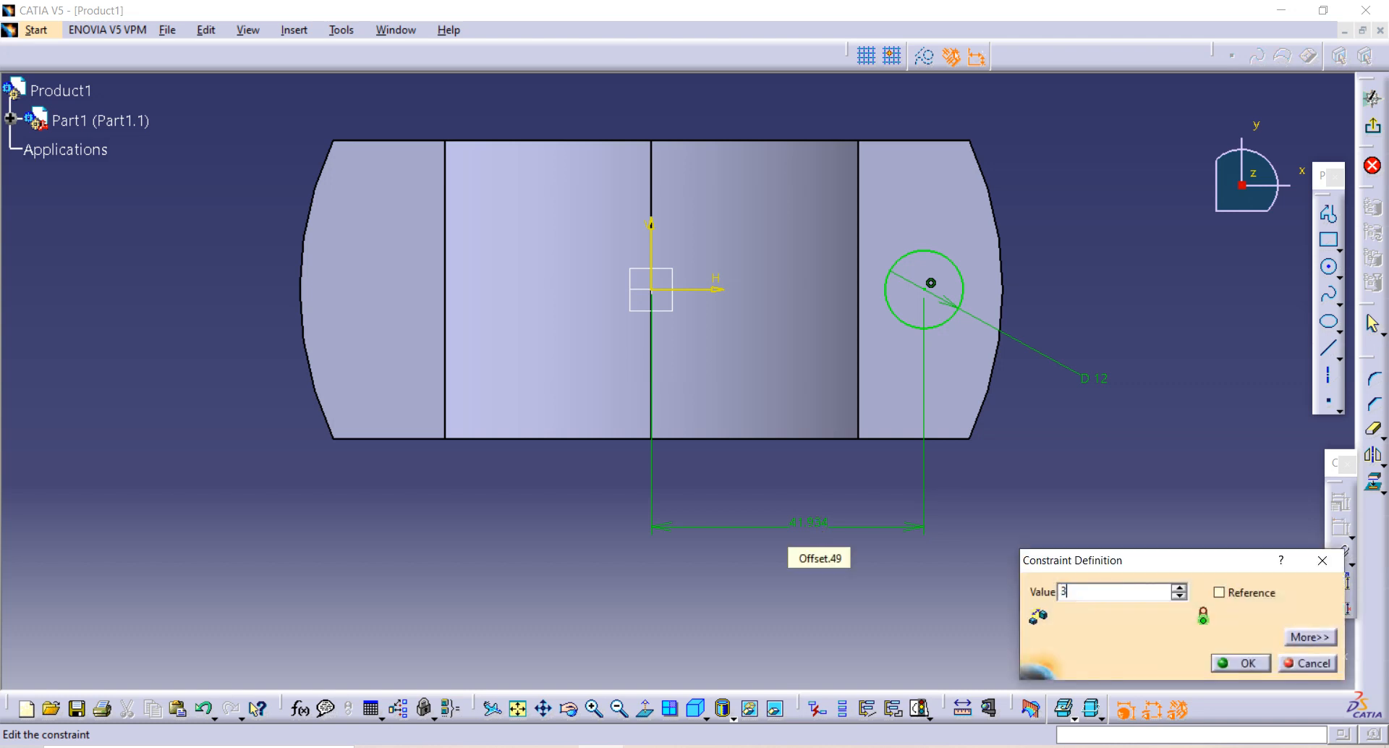
pyautogui.write('9')
pyautogui.press('Return')
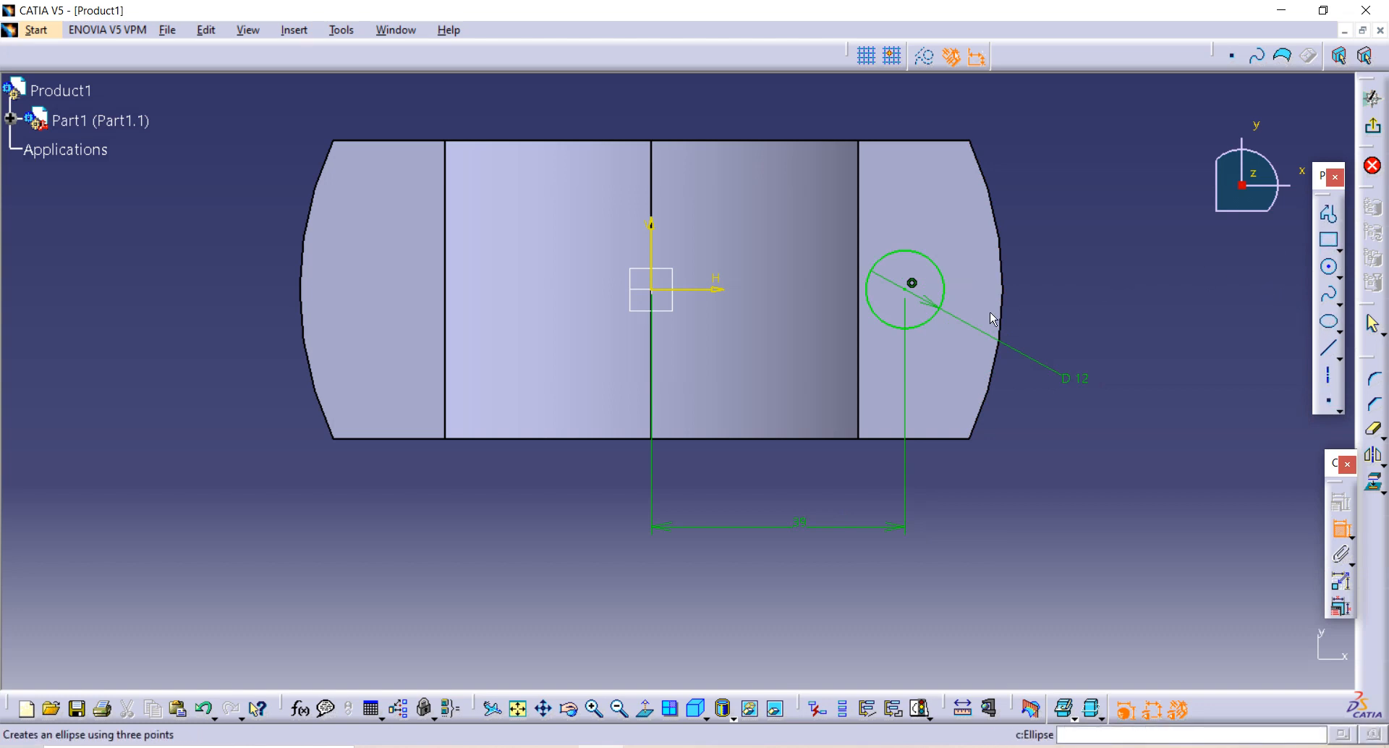
# Mirror the 12 mm circle about the vertical axis onto the opposite flange
pyautogui.click(937, 320)
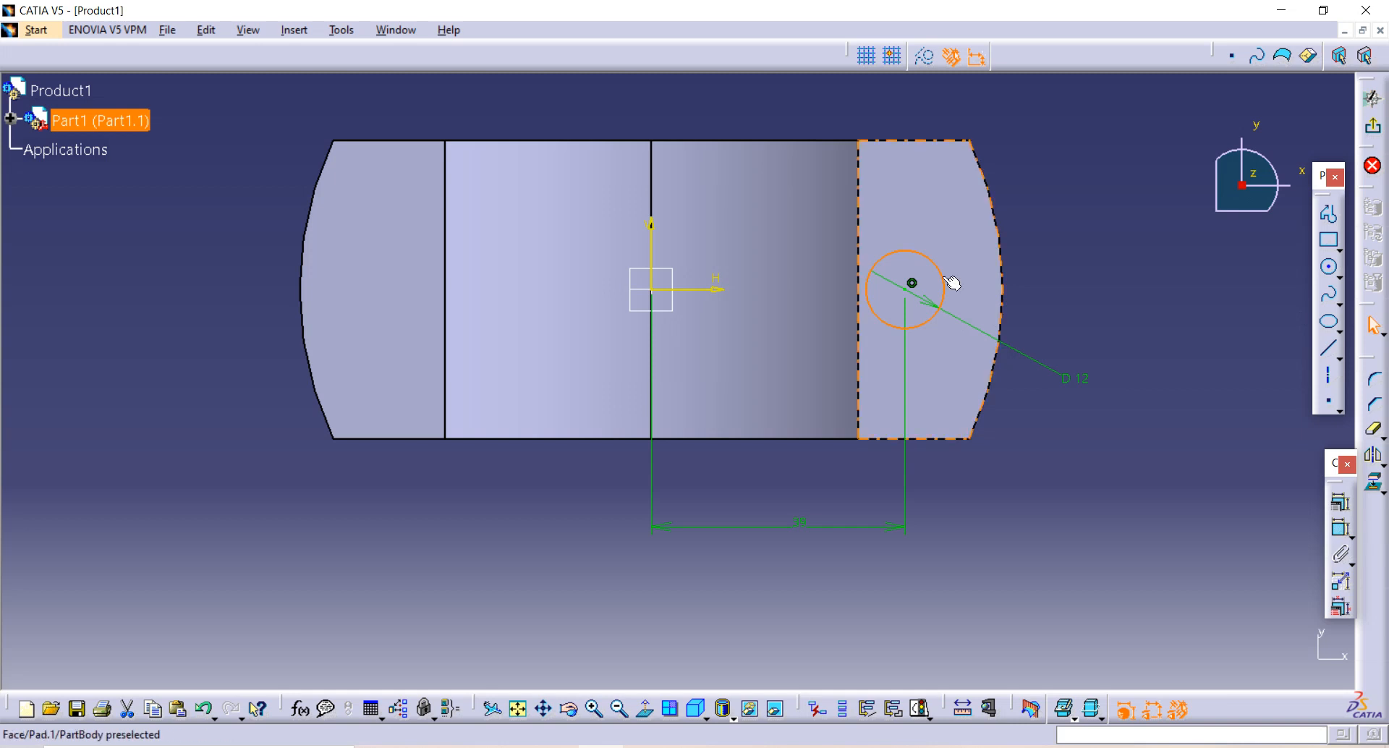
pyautogui.click(1374, 463)
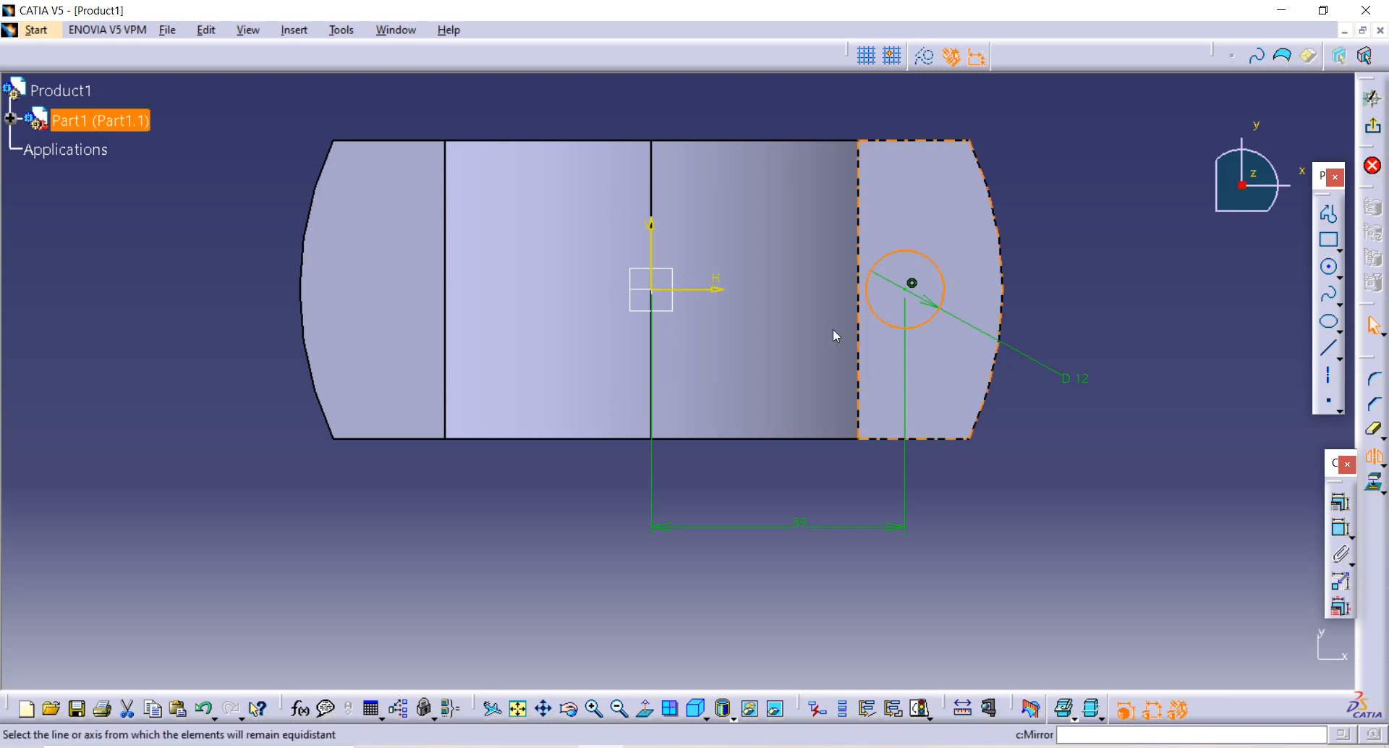
pyautogui.click(653, 247)
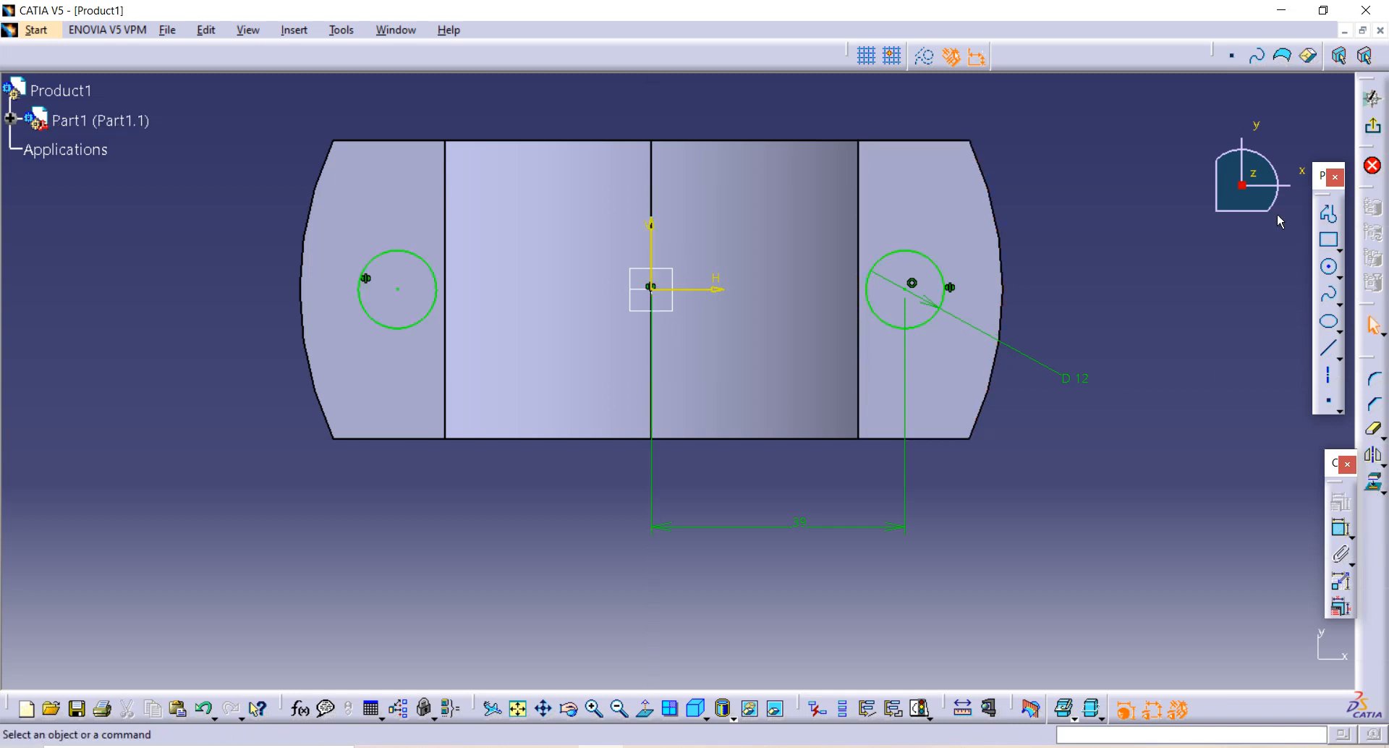
# Exit the sketch and cut both bolt-hole circles through the flanges with a 23 mm deep pocket
pyautogui.click(1372, 98)
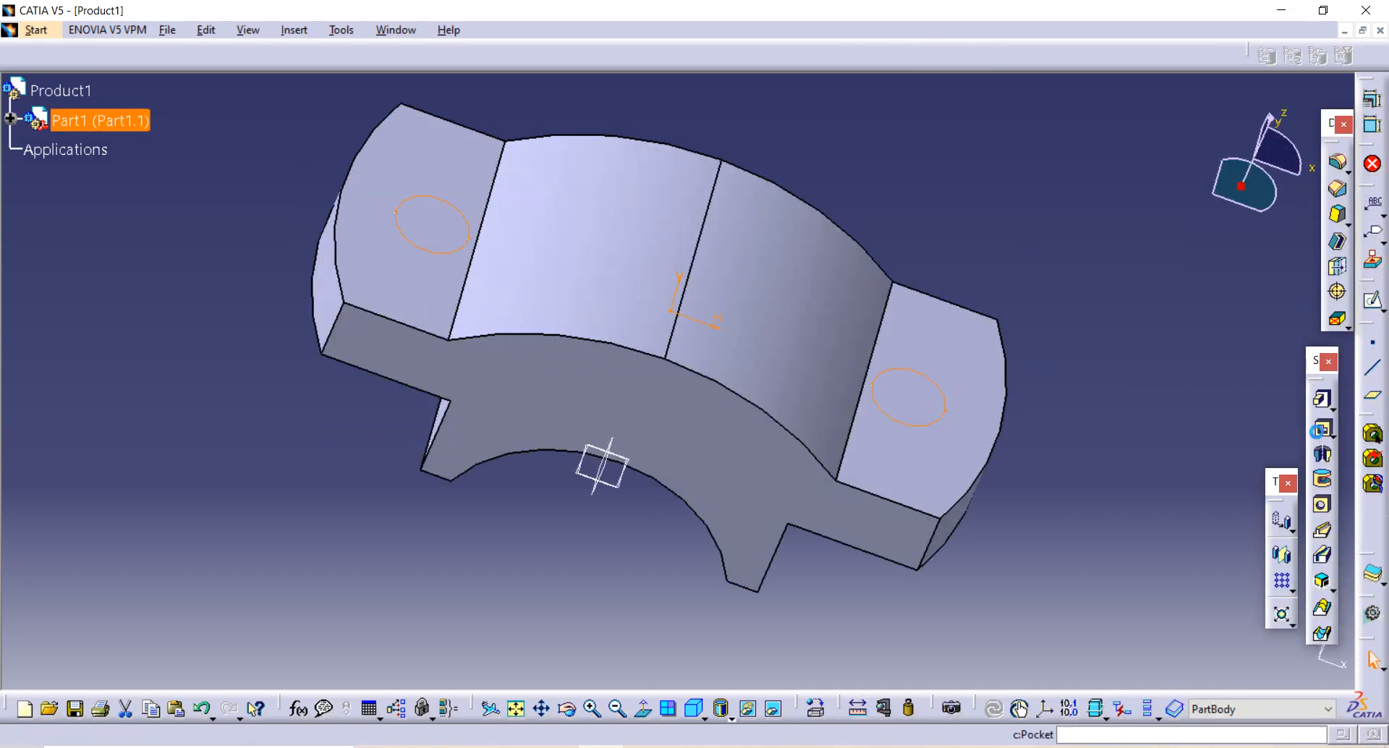
pyautogui.click(1323, 428)
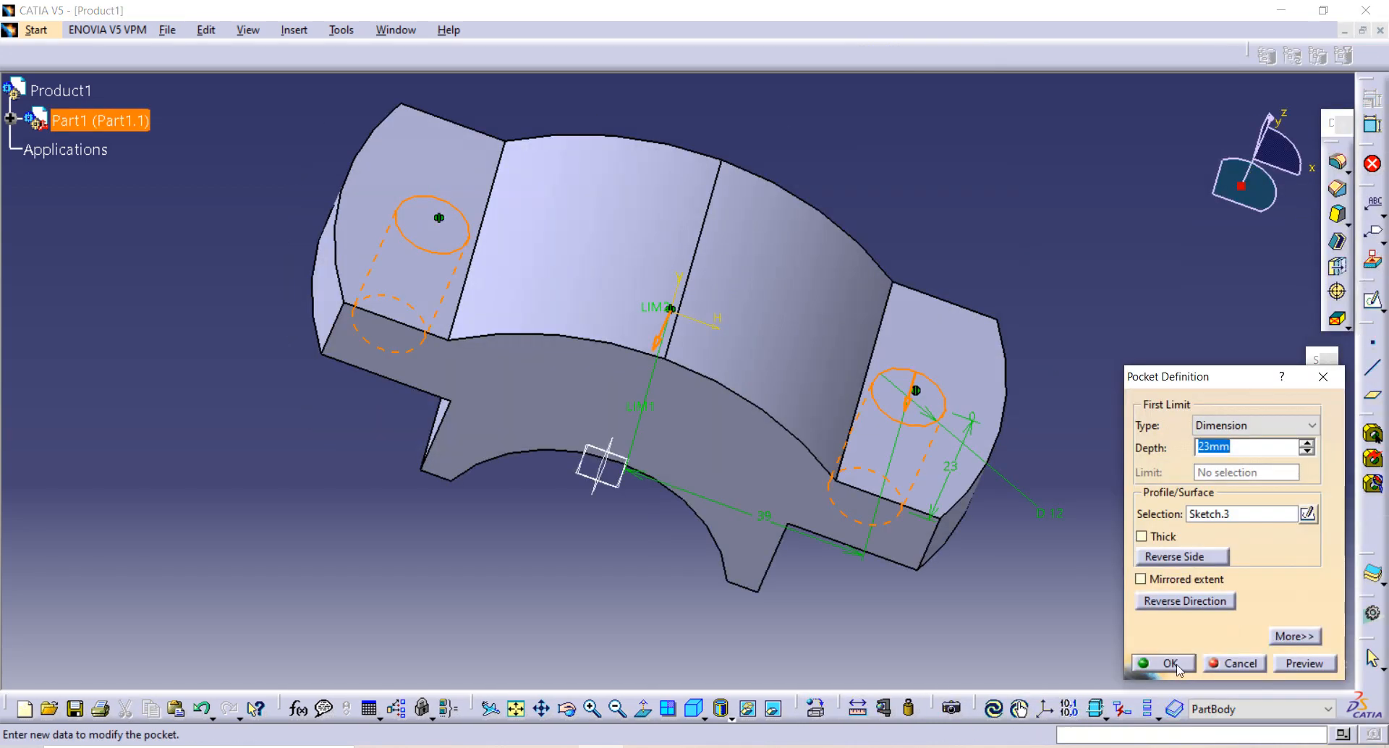
pyautogui.click(1155, 667)
# Start a sketch on the flange's upper face and draw a circle about 27 mm in diameter around the 12 mm hole
pyautogui.moveTo(737, 249); pyautogui.dragTo(930, 449, button='middle')
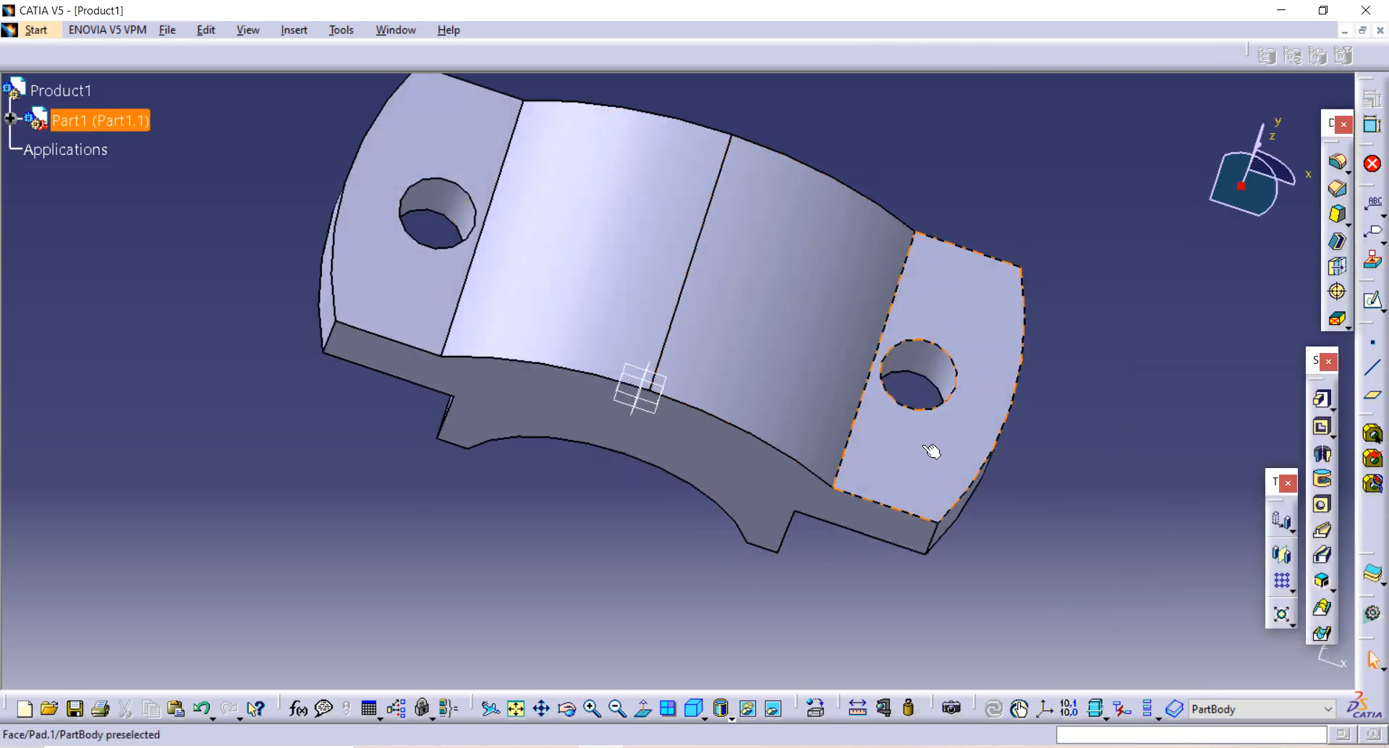
pyautogui.click(922, 445)
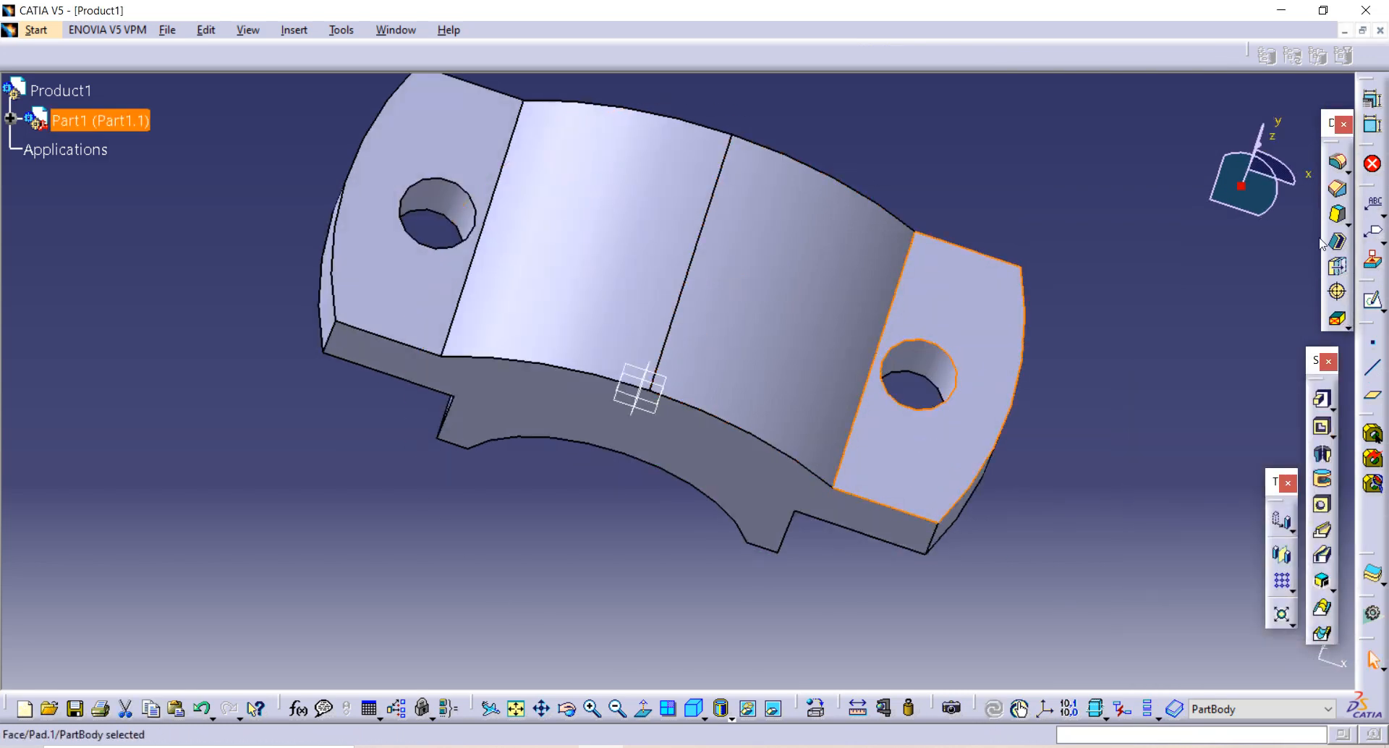
pyautogui.click(1372, 300)
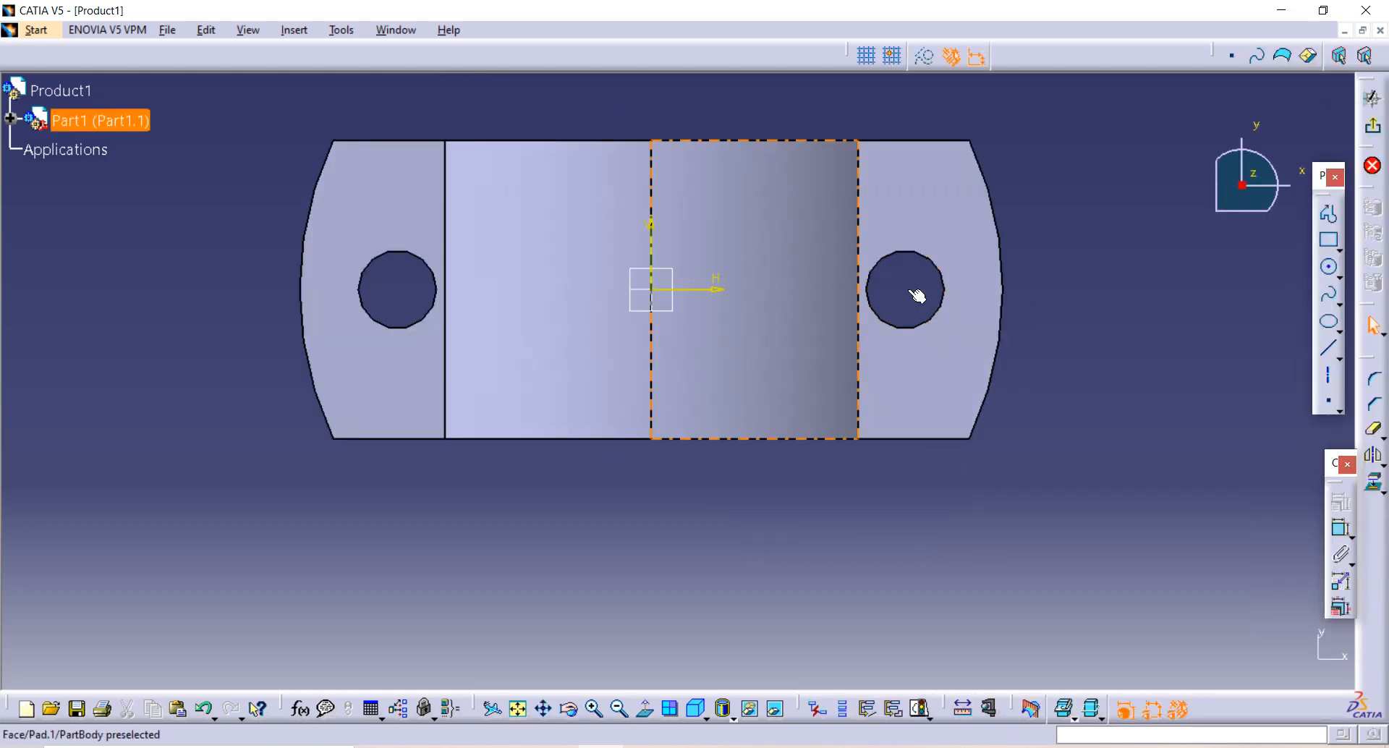
pyautogui.click(1329, 267)
pyautogui.click(1331, 269)
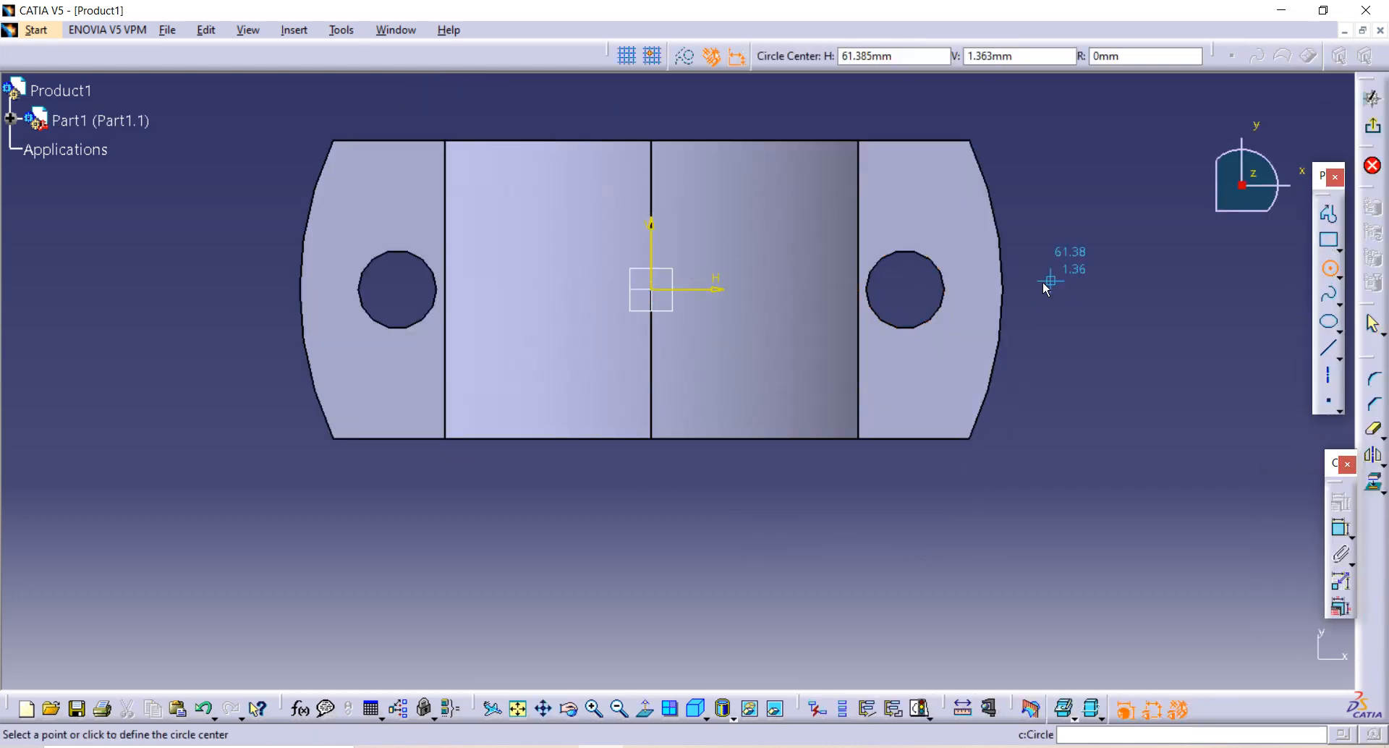
pyautogui.click(909, 292)
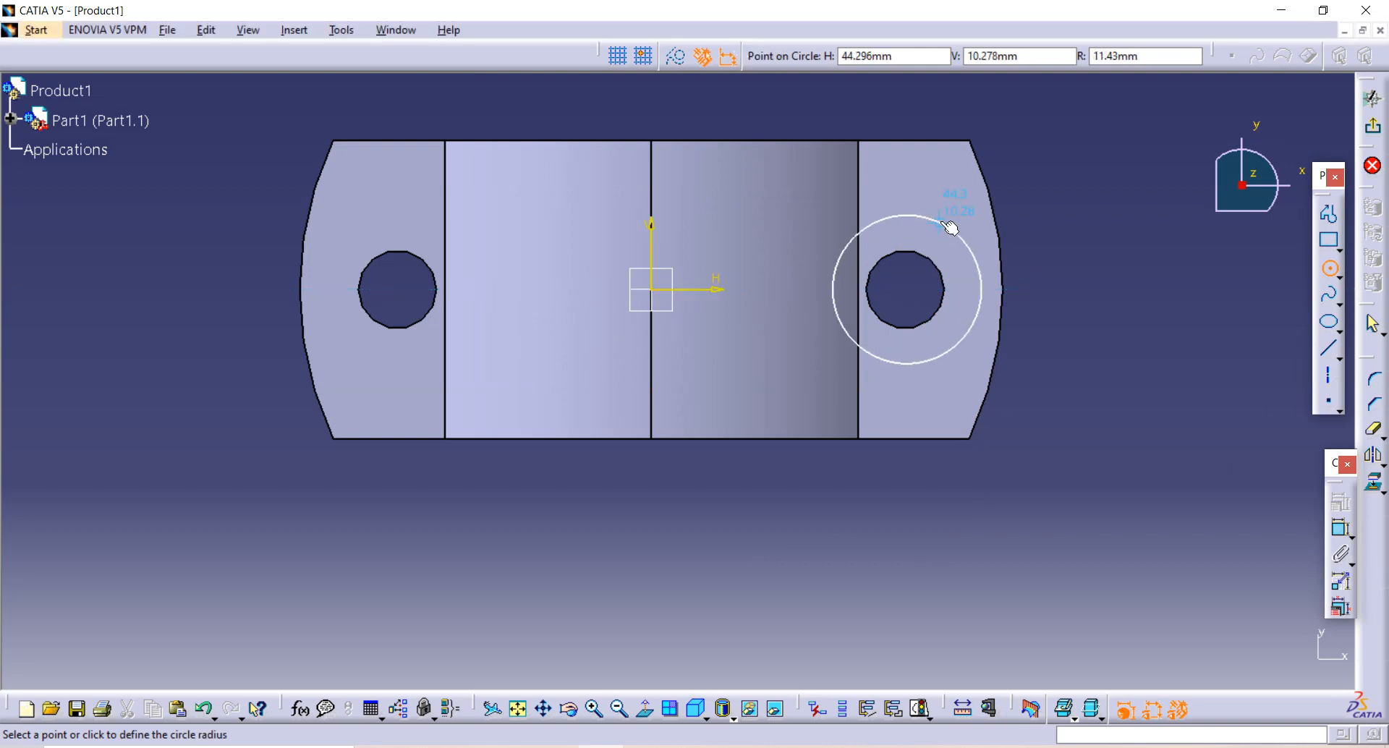
pyautogui.click(951, 211)
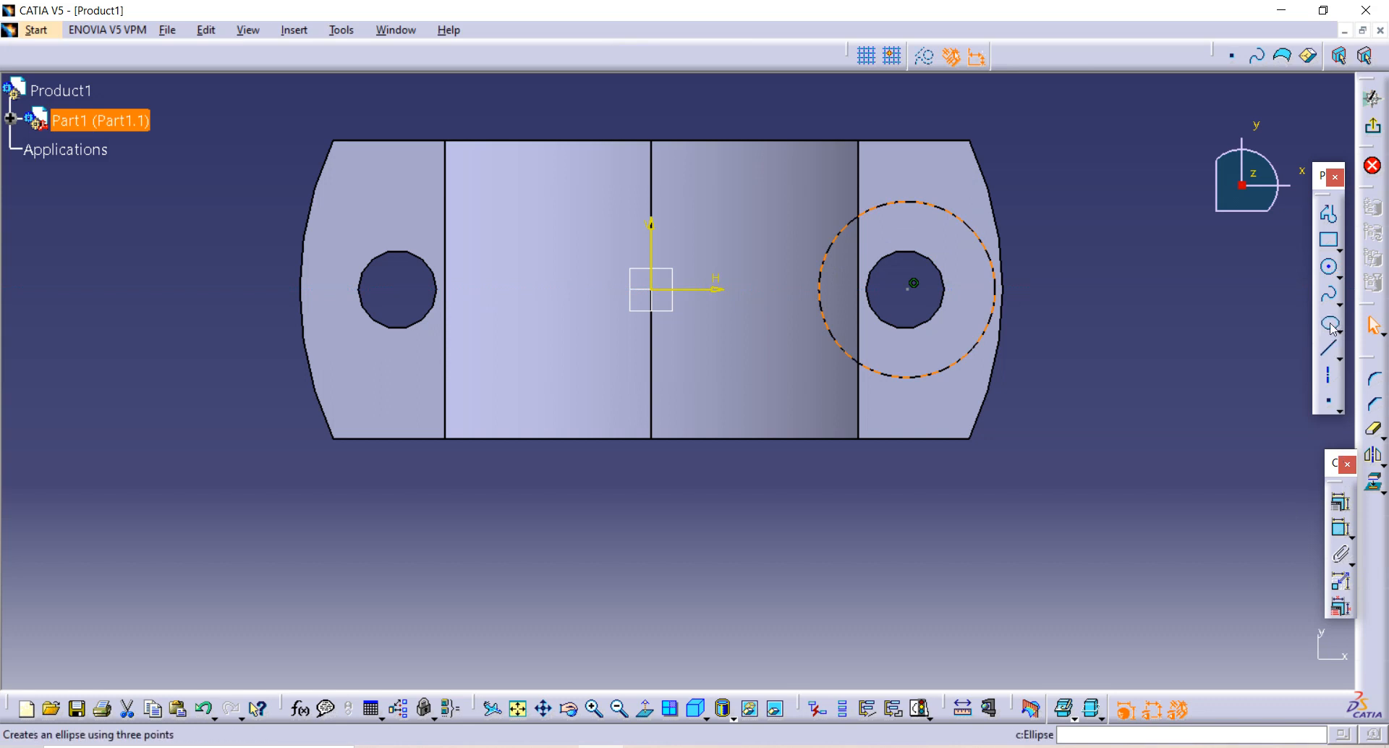
# Constrain the diameter of the circle around the bolt hole to 17*2, i.e. 34 mm
pyautogui.click(1340, 532)
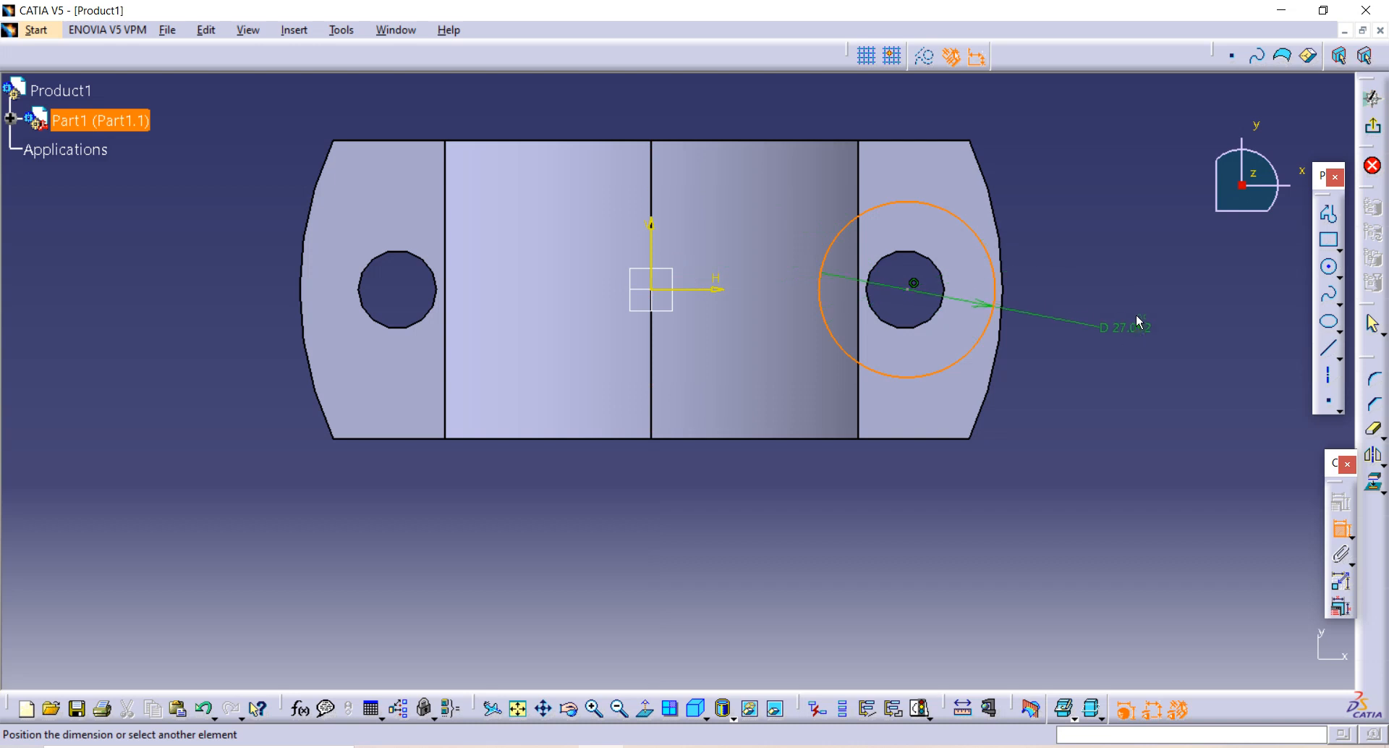
pyautogui.click(1139, 309)
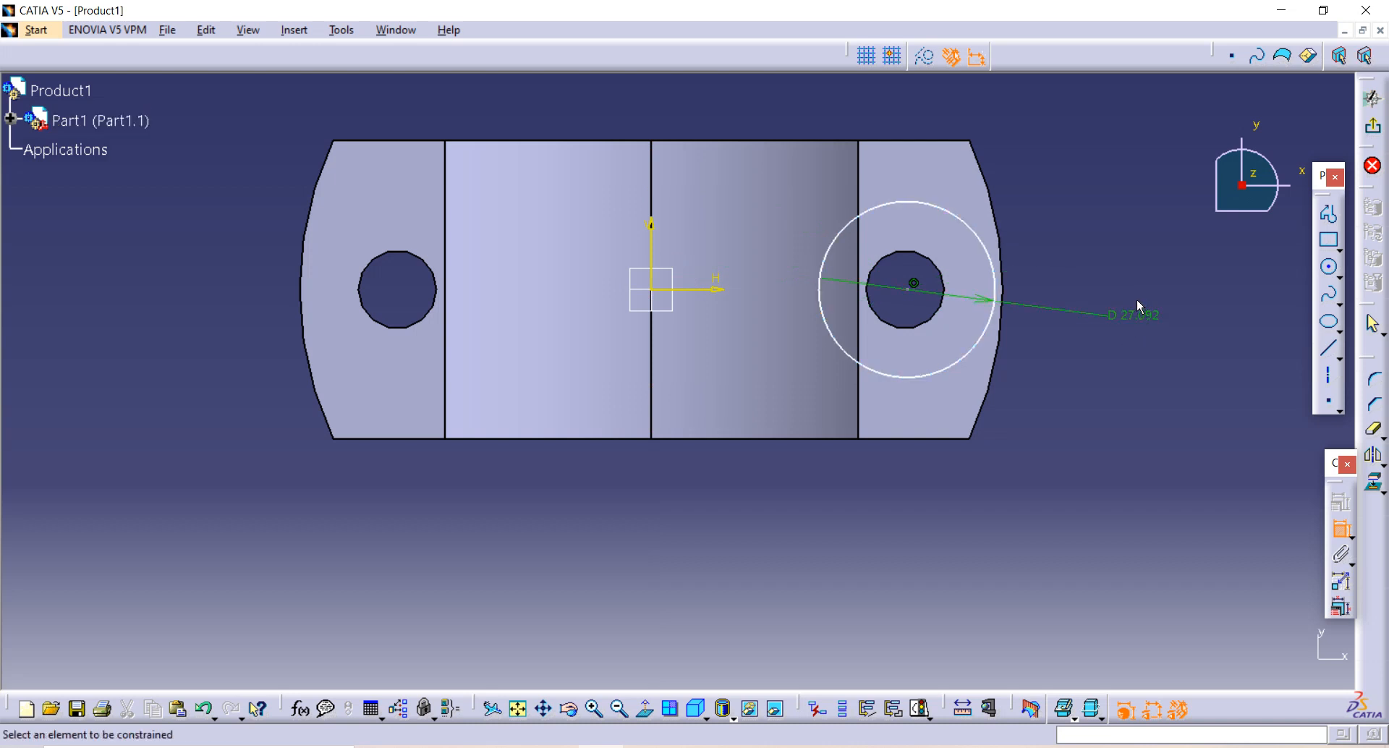
pyautogui.doubleClick(1136, 314)
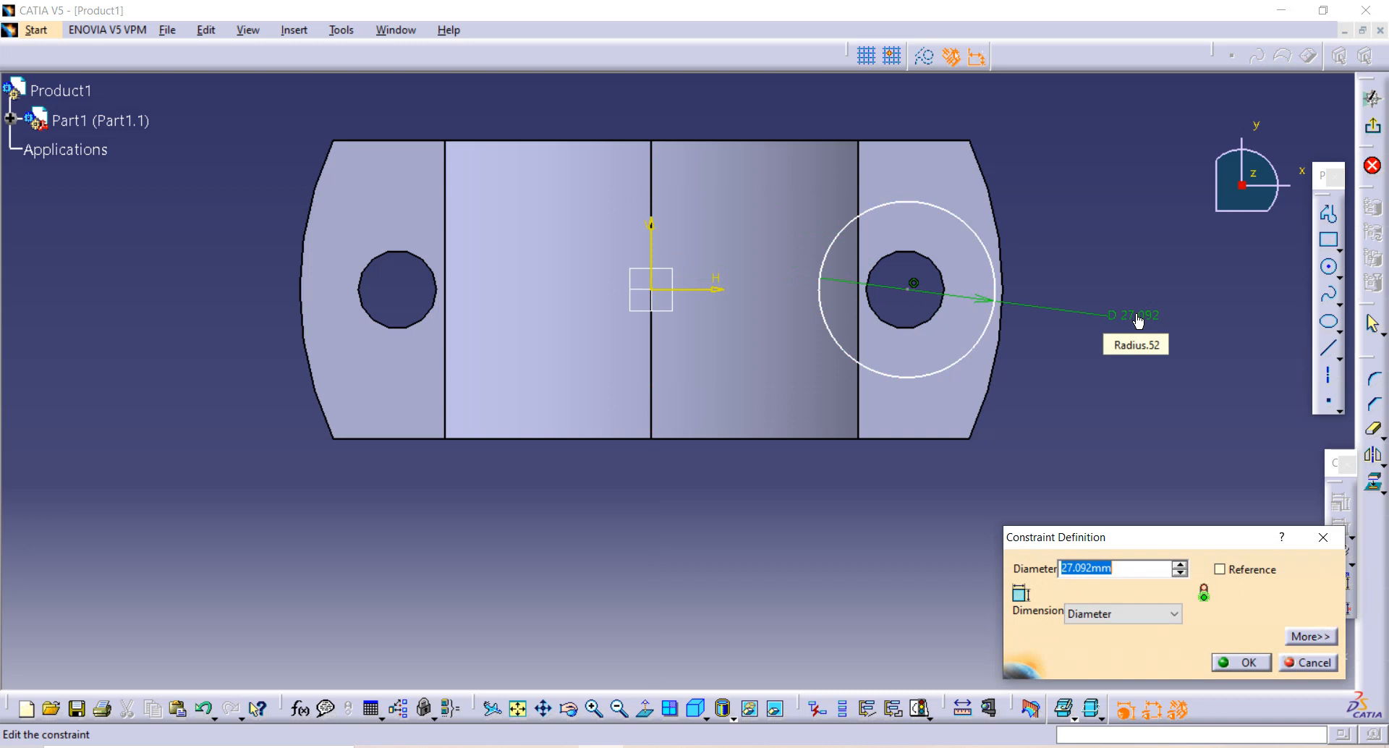
pyautogui.write('17*2')
pyautogui.press('Return')
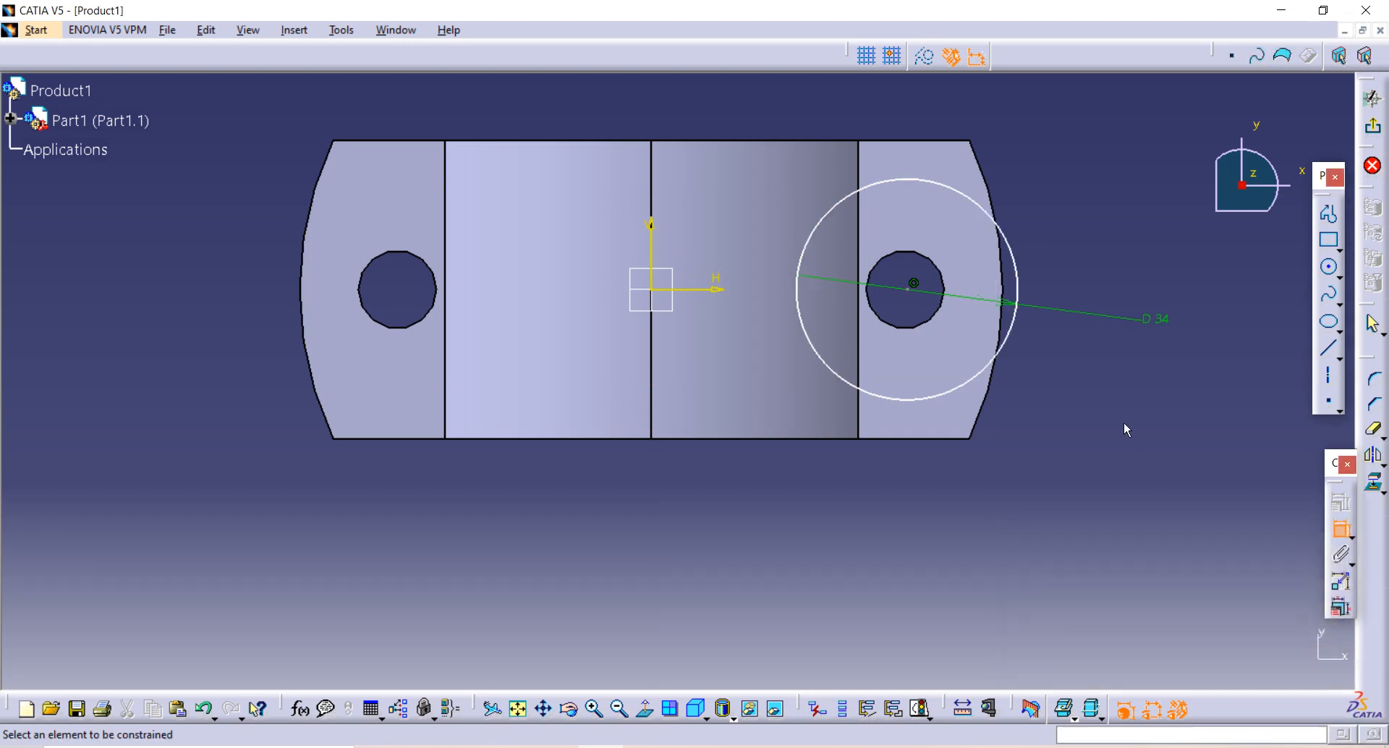
pyautogui.press('Escape')
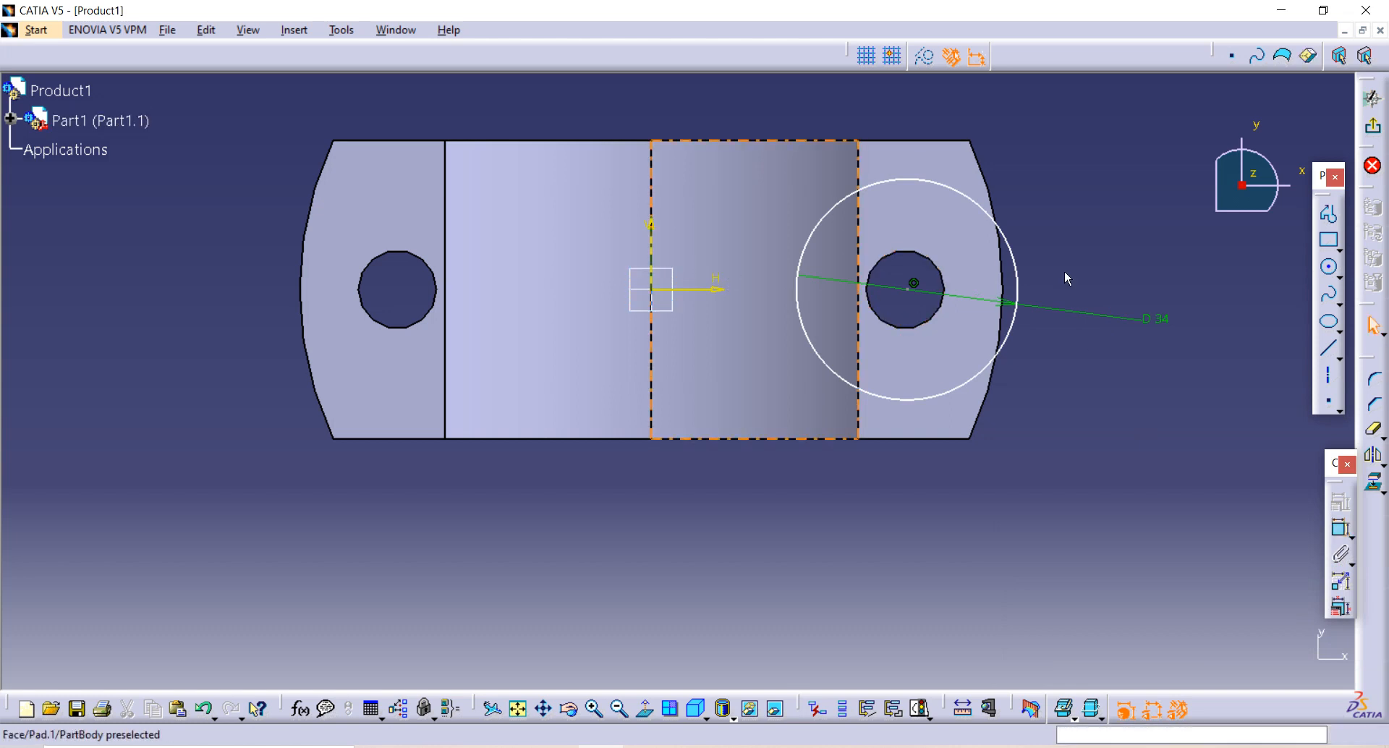
# Constrain the 34 mm circle's centre to 39 mm from the vertical axis
pyautogui.click(1340, 528)
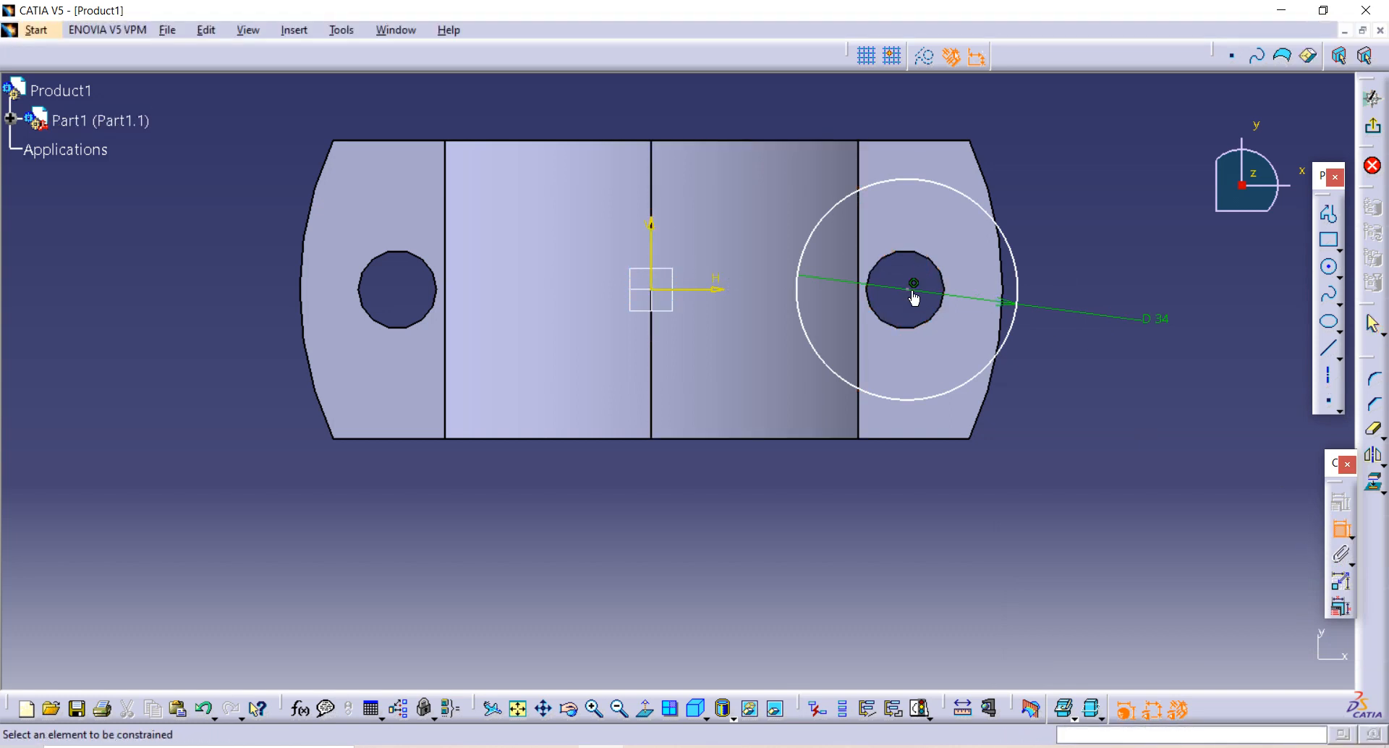
pyautogui.click(913, 294)
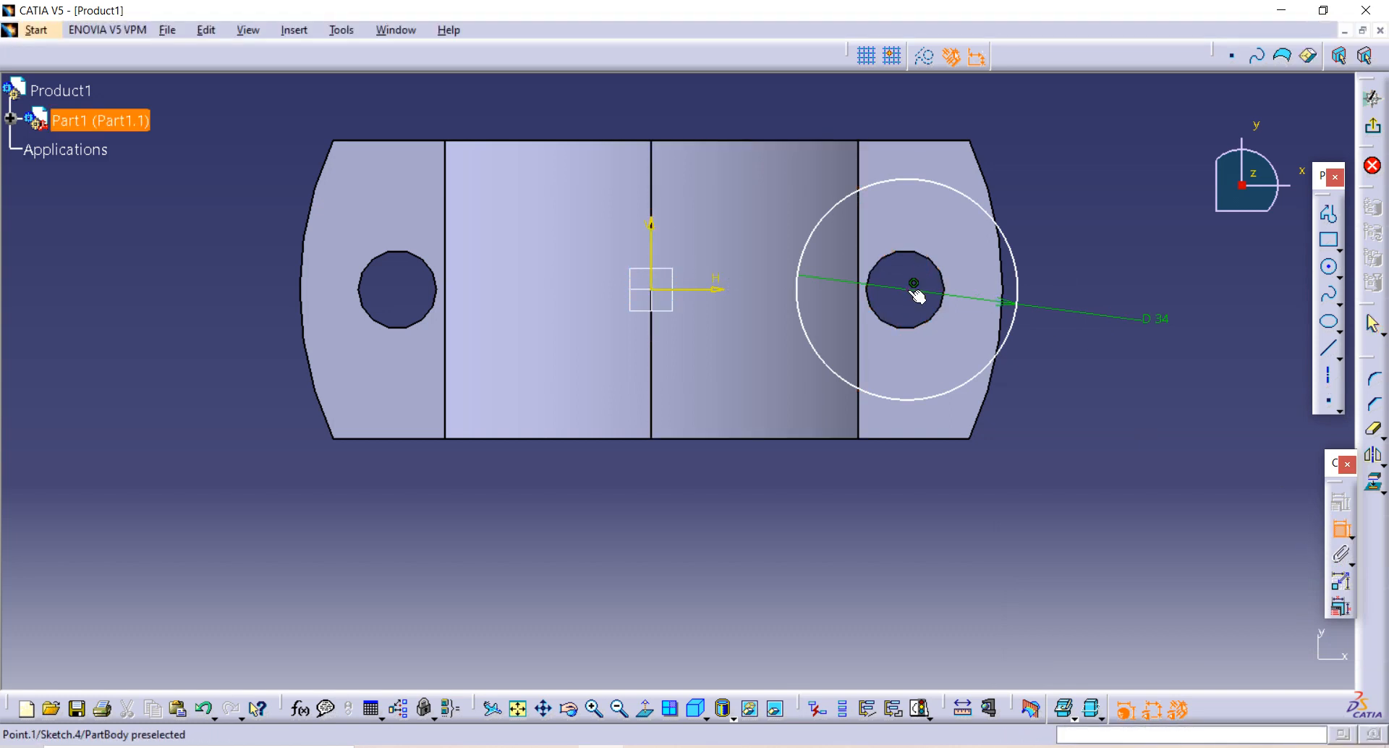
pyautogui.click(655, 246)
pyautogui.click(707, 512)
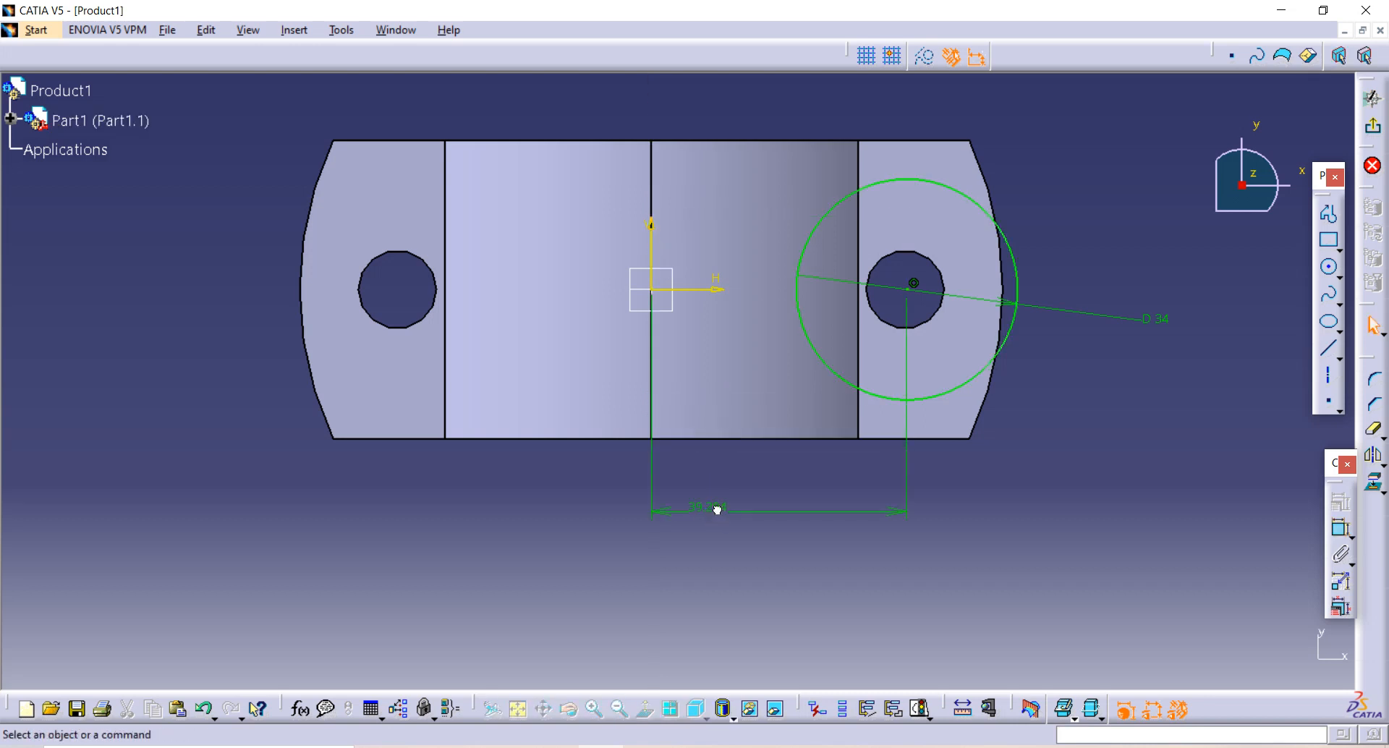
pyautogui.write('39')
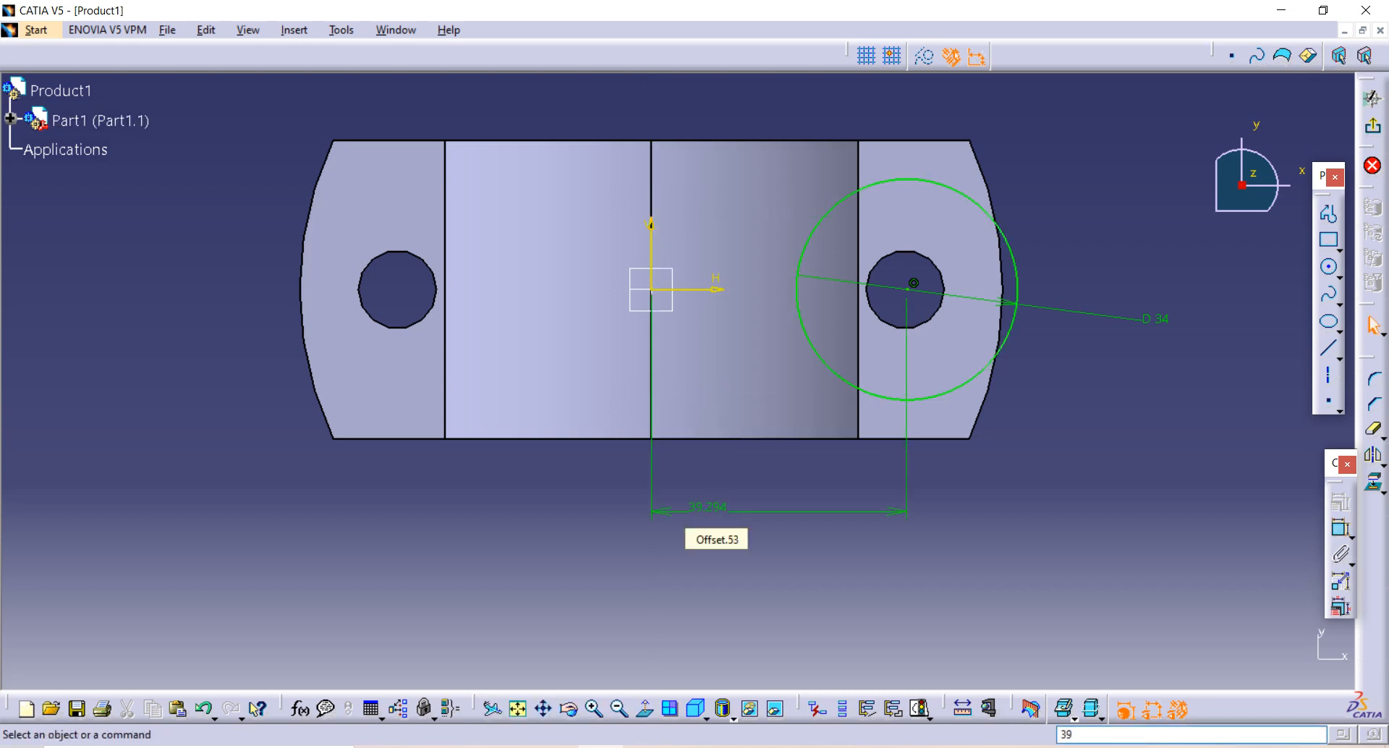
pyautogui.doubleClick(716, 505)
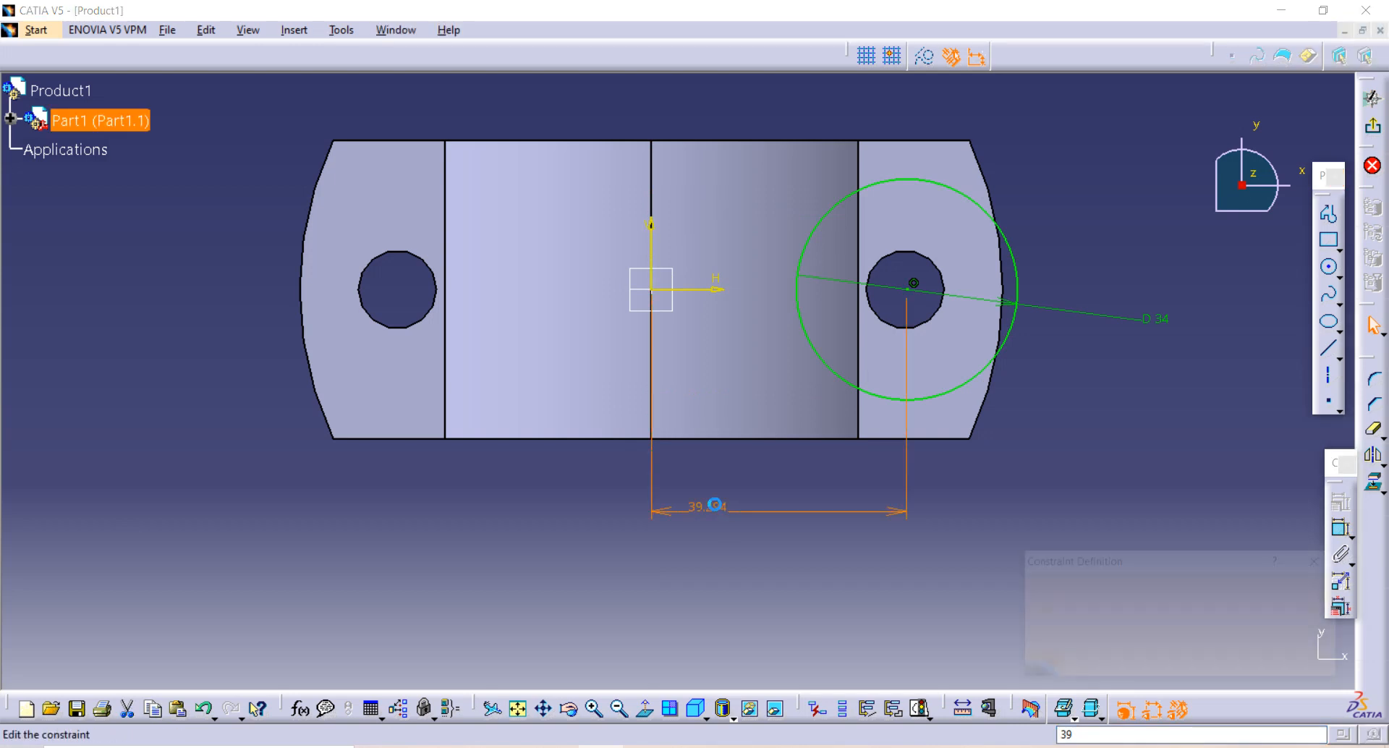
pyautogui.write('39')
pyautogui.press('Return')
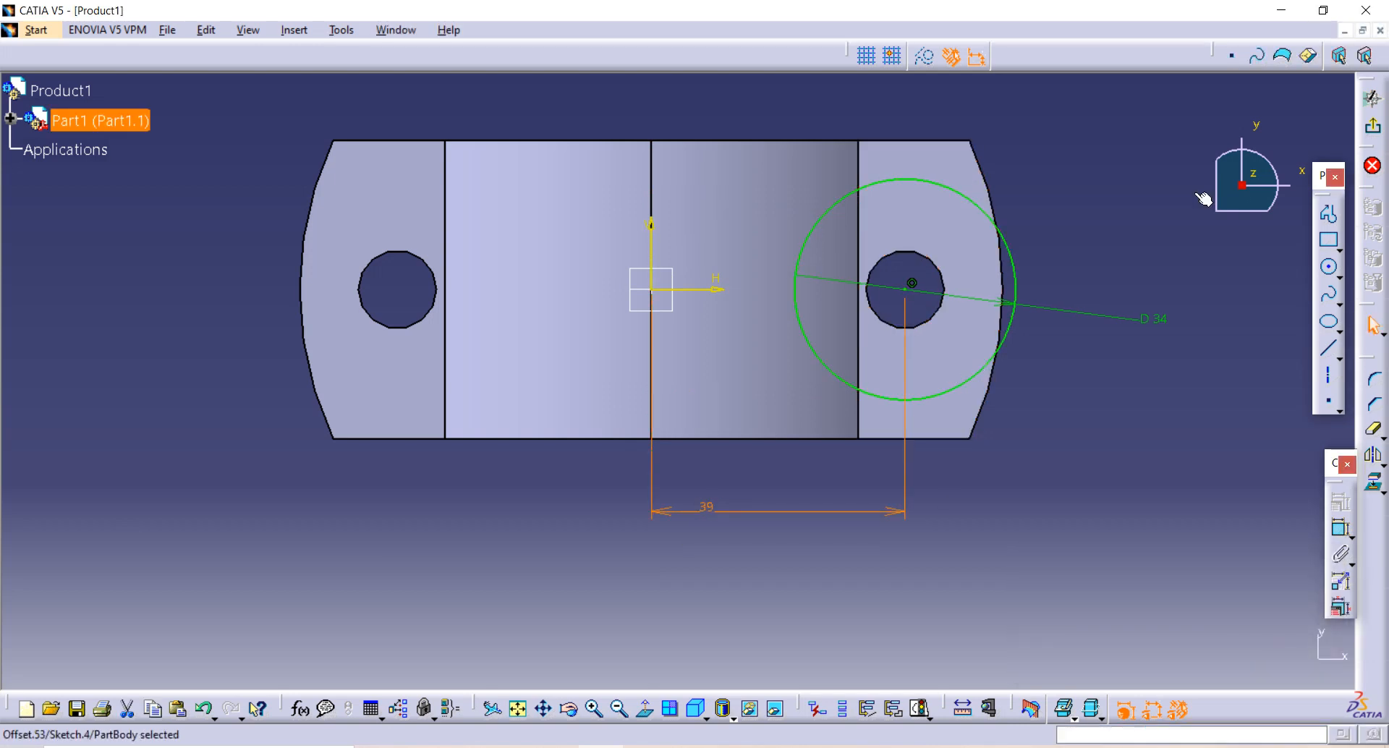
# Mirror the 34 mm circle about the vertical axis onto the opposite flange
pyautogui.click(1028, 280)
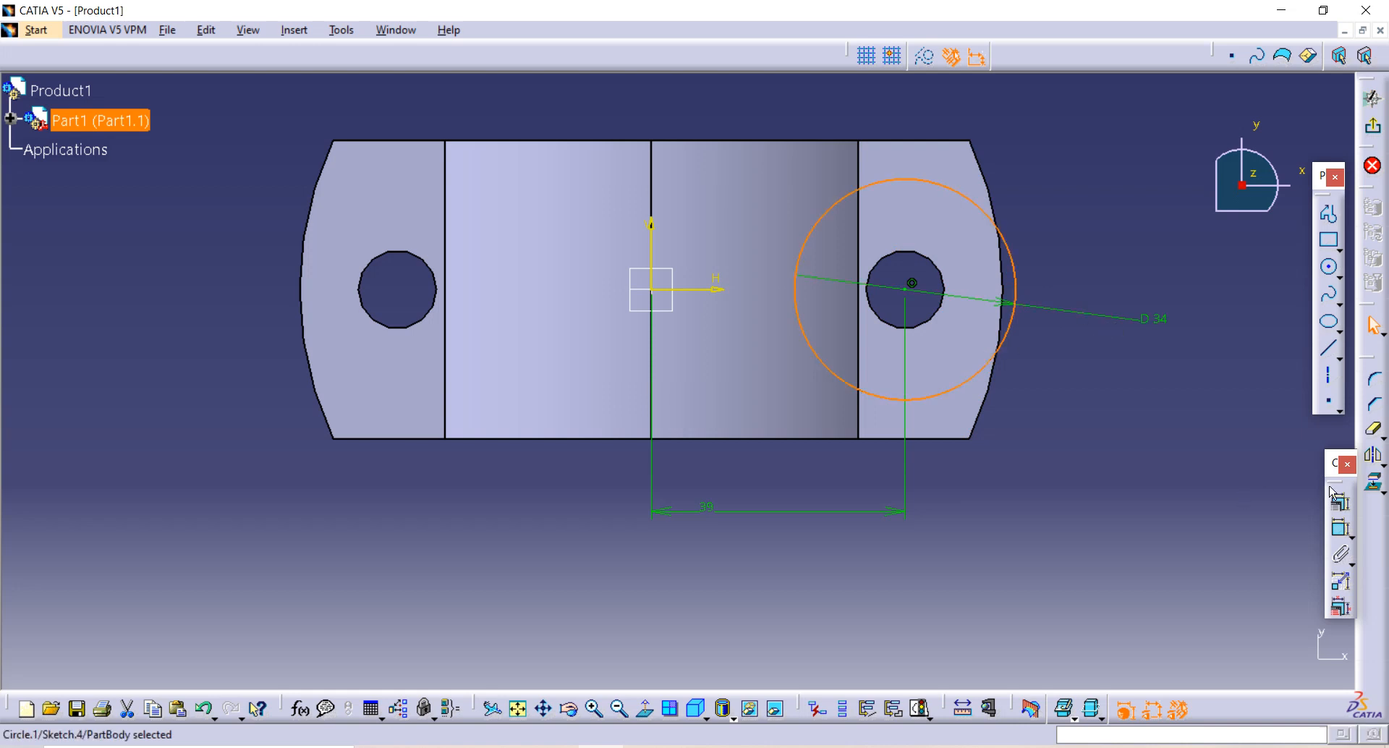
pyautogui.click(1375, 460)
pyautogui.click(655, 237)
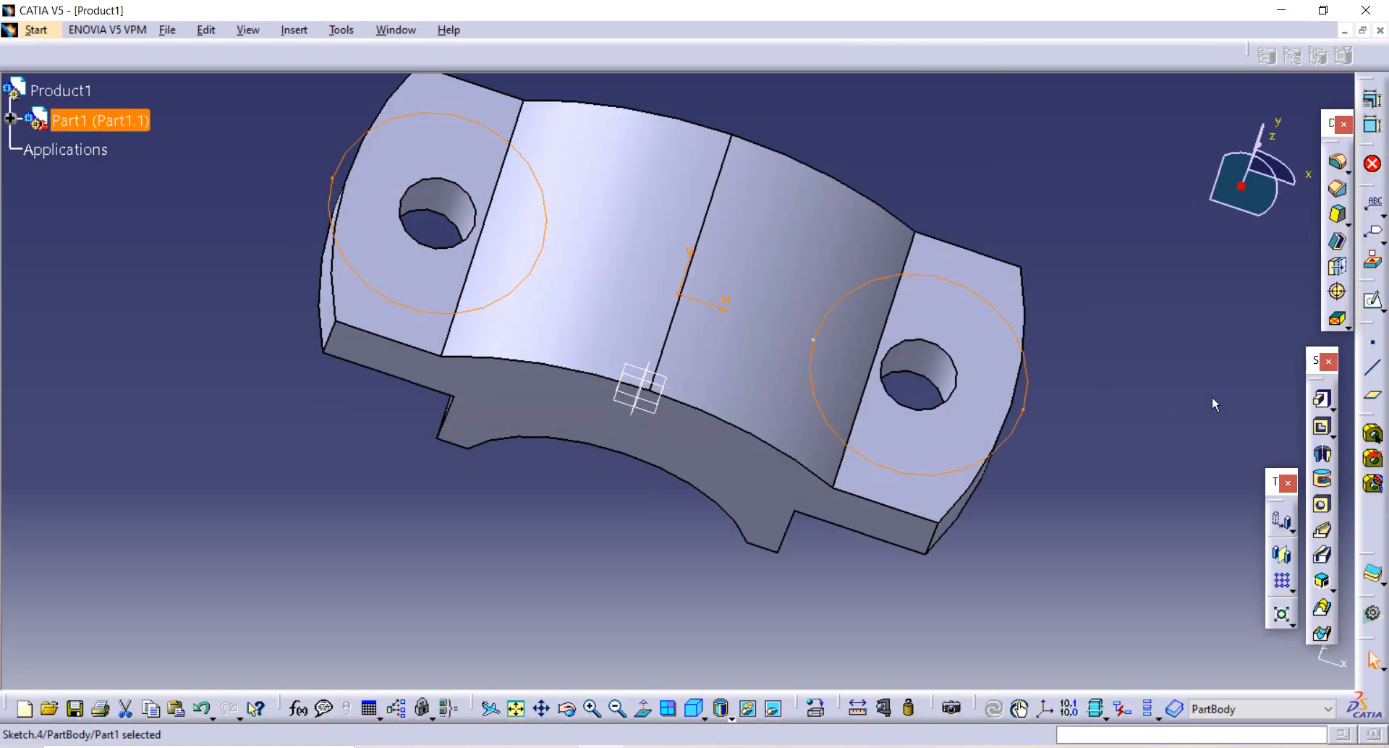
# Pocket both 34 mm circles 23 mm deep with the direction reversed, cutting upward from the flange faces into the arch
pyautogui.click(1322, 426)
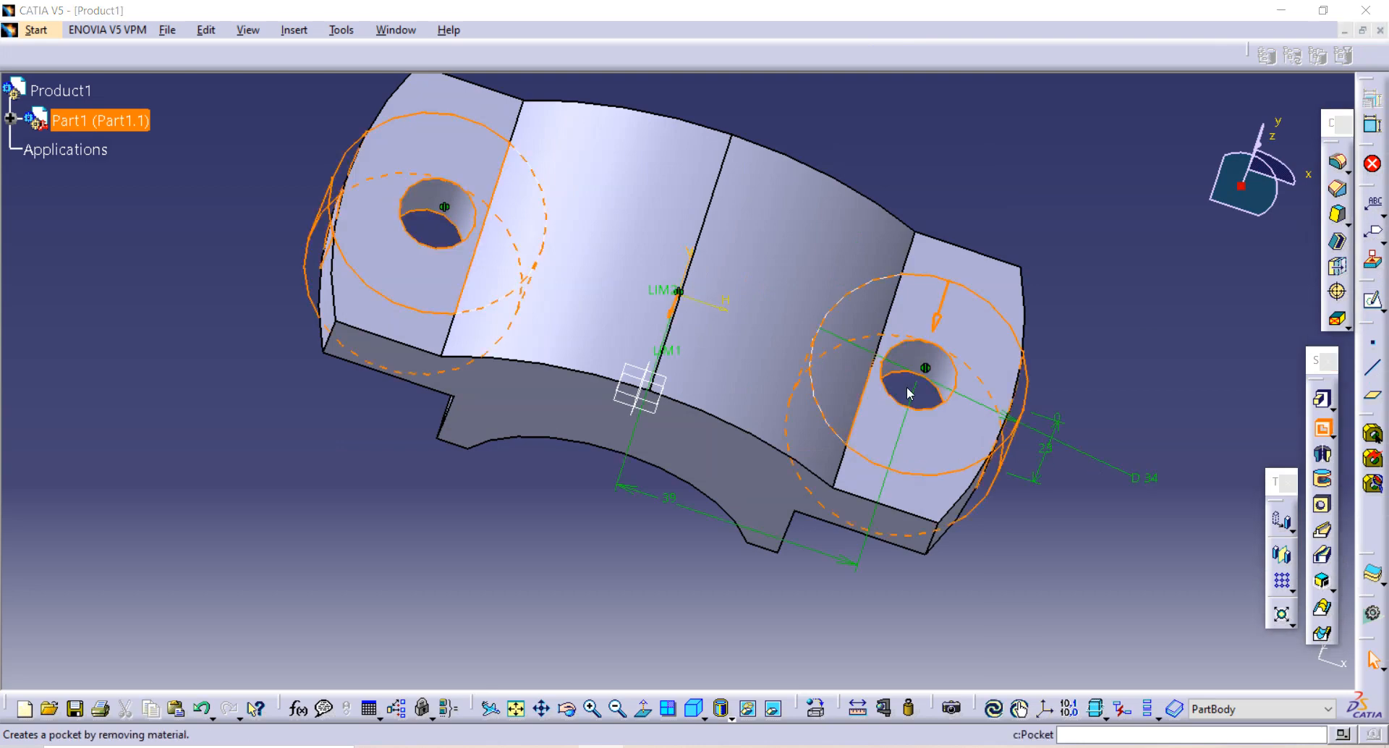
pyautogui.moveTo(861, 342); pyautogui.dragTo(856, 193, button='middle')
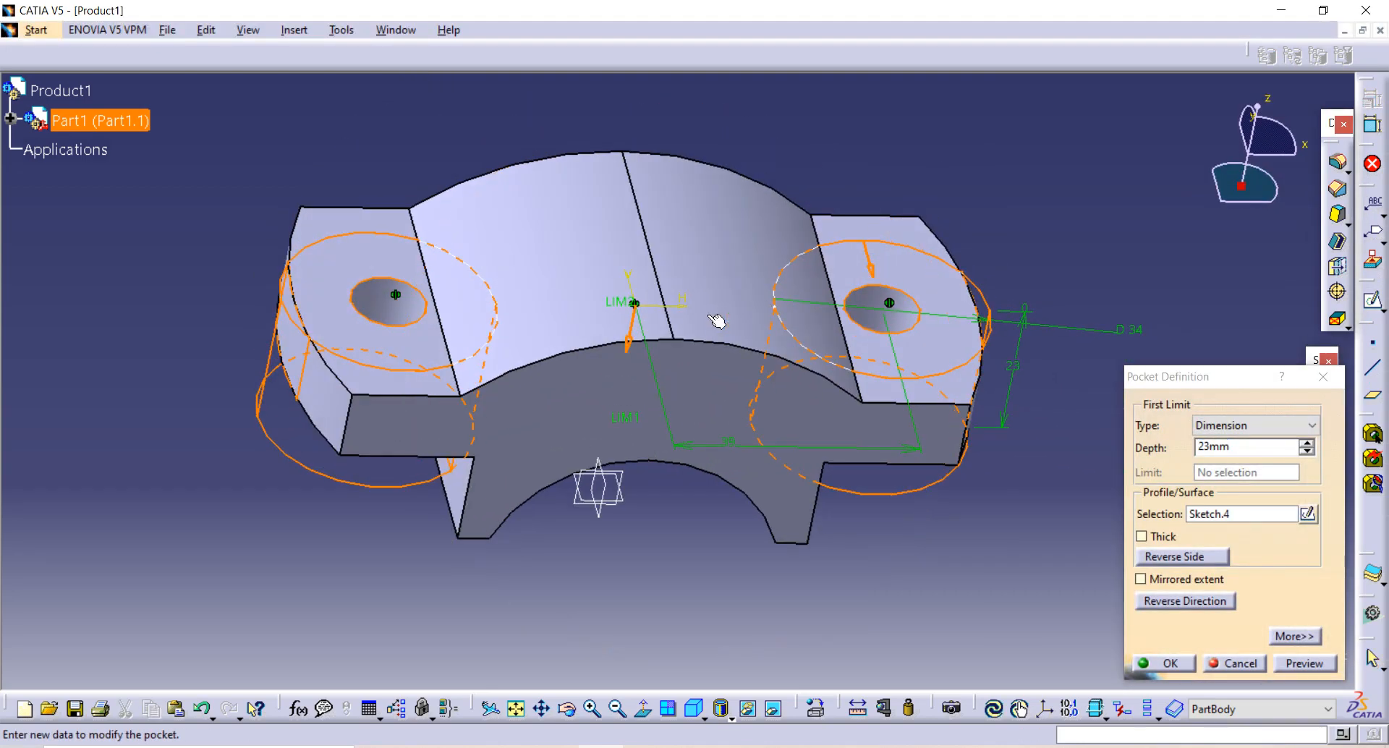
pyautogui.click(627, 353)
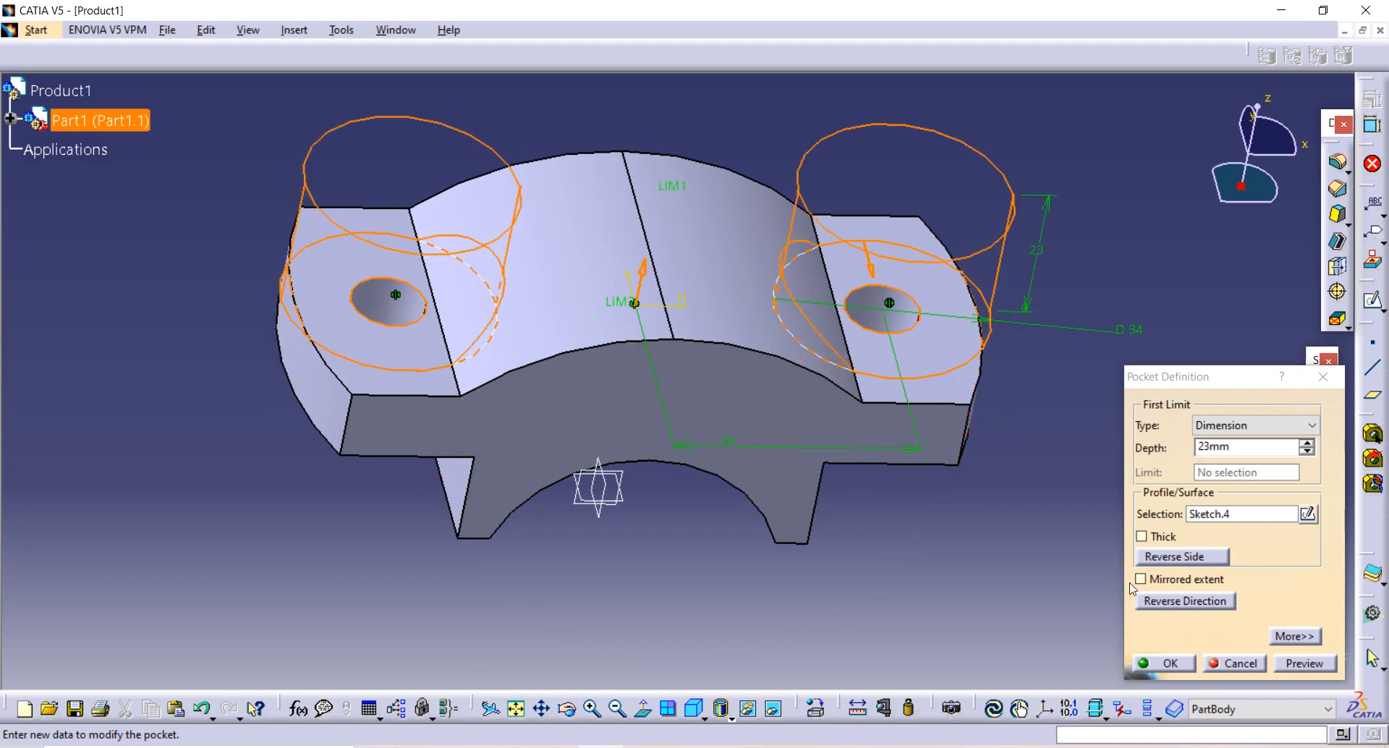
pyautogui.click(1147, 663)
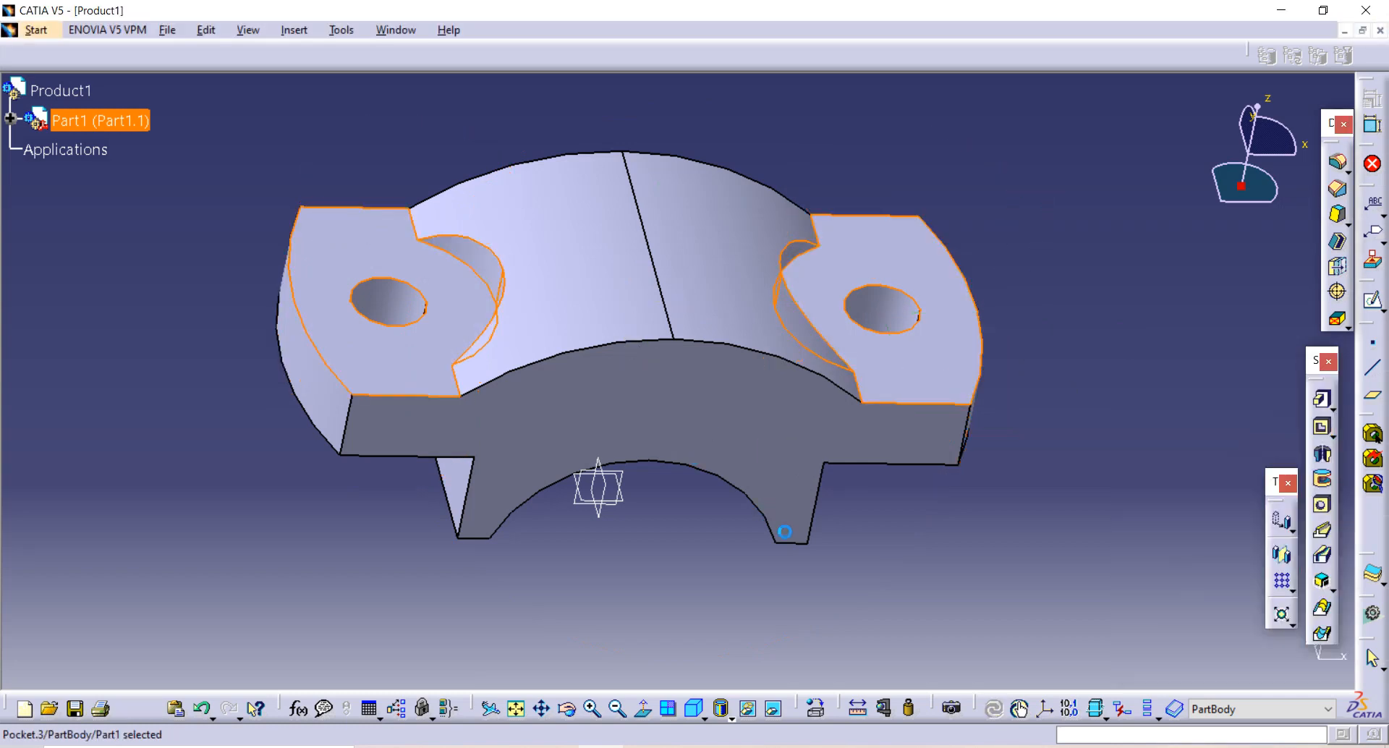
# Create a reference plane offset 48 mm from the xy plane, towards the crown of the arch
pyautogui.moveTo(682, 431); pyautogui.dragTo(650, 293, button='middle')
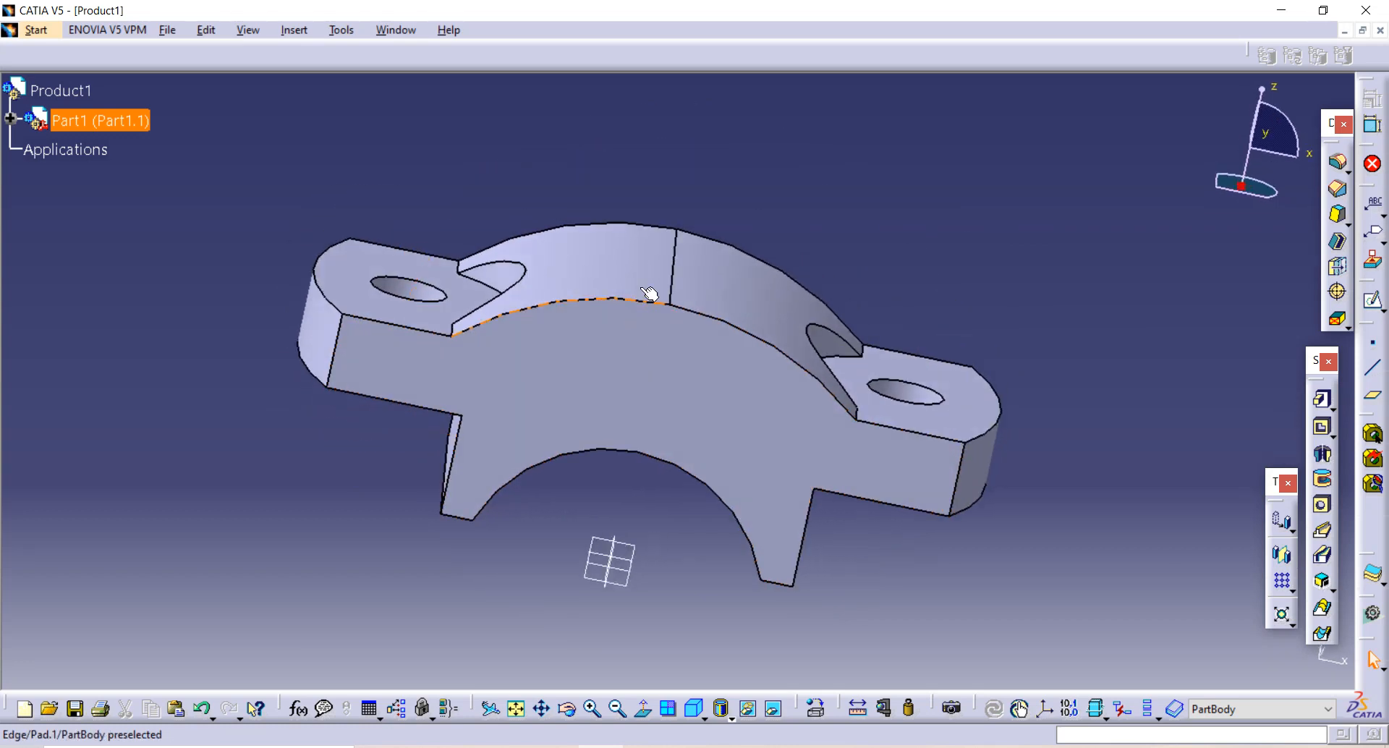
pyautogui.click(621, 573)
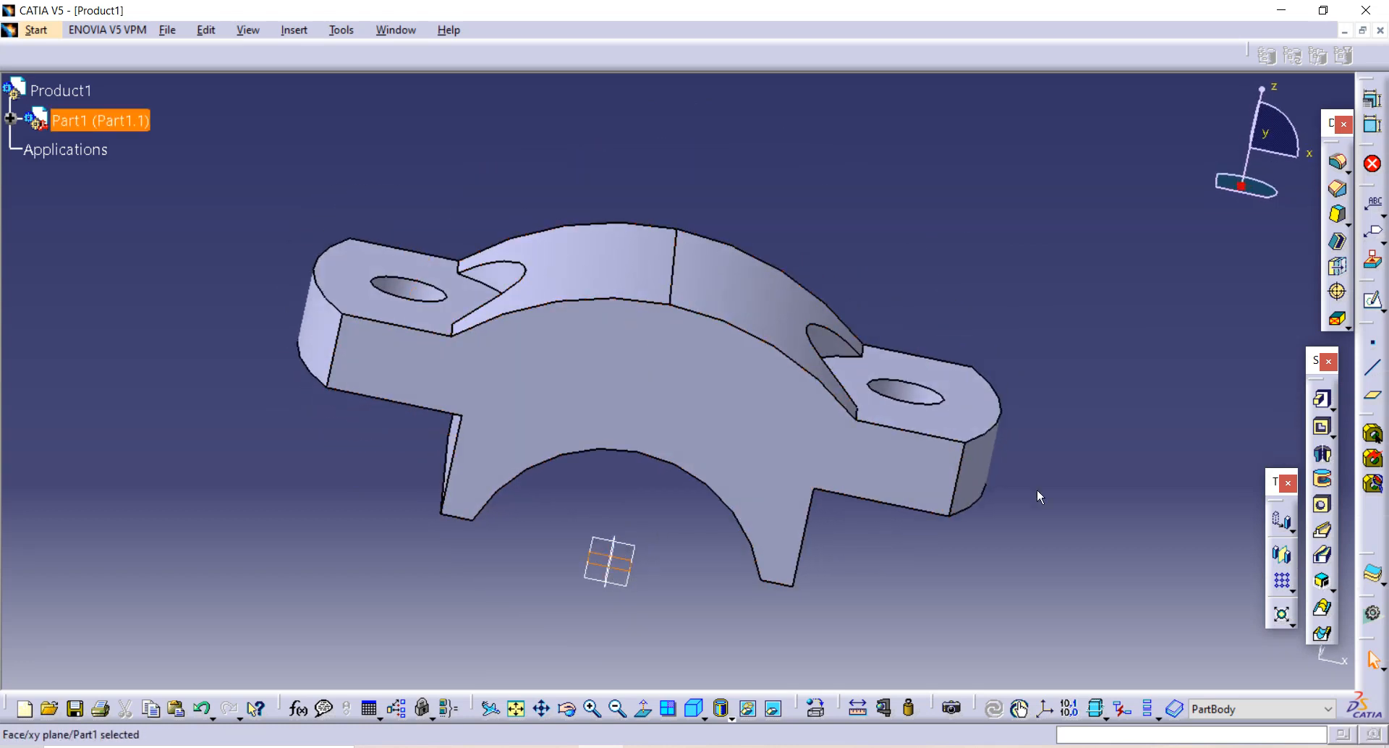
pyautogui.click(1372, 396)
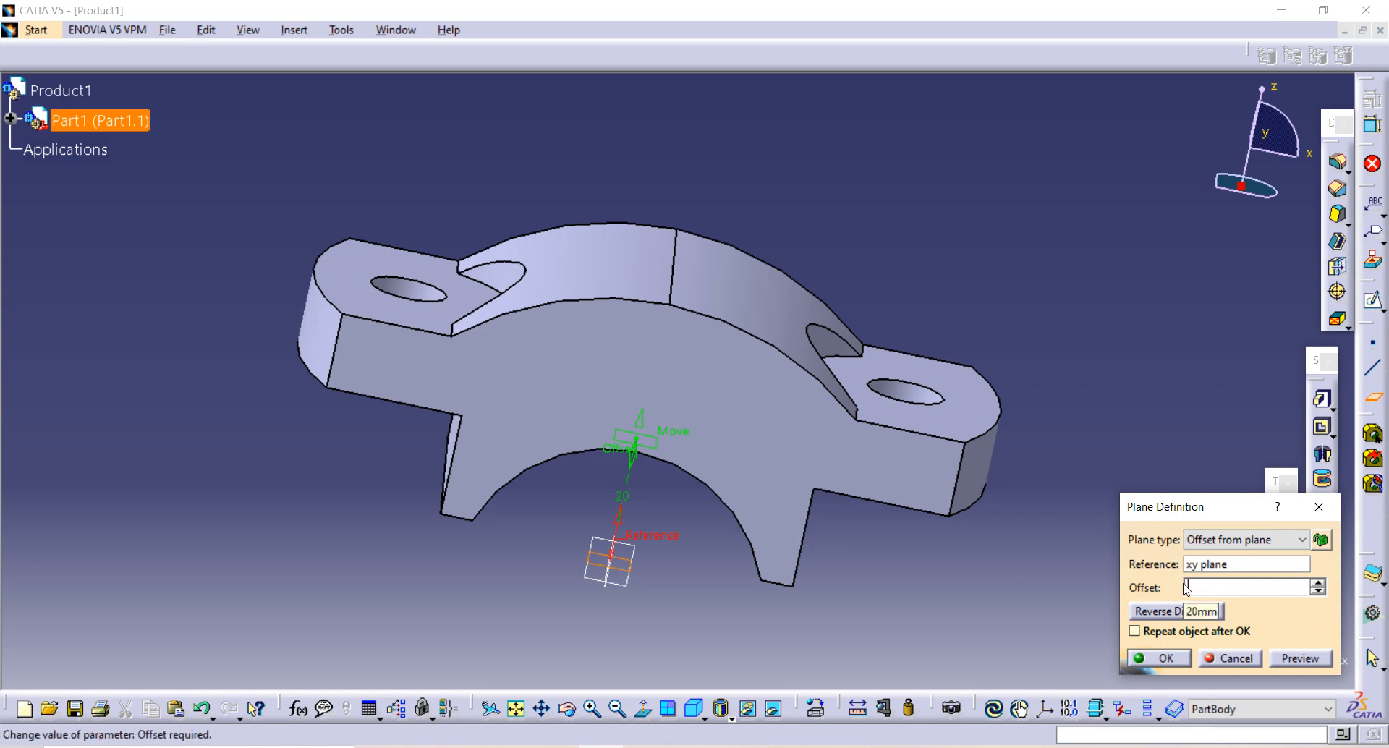
pyautogui.press('Return')
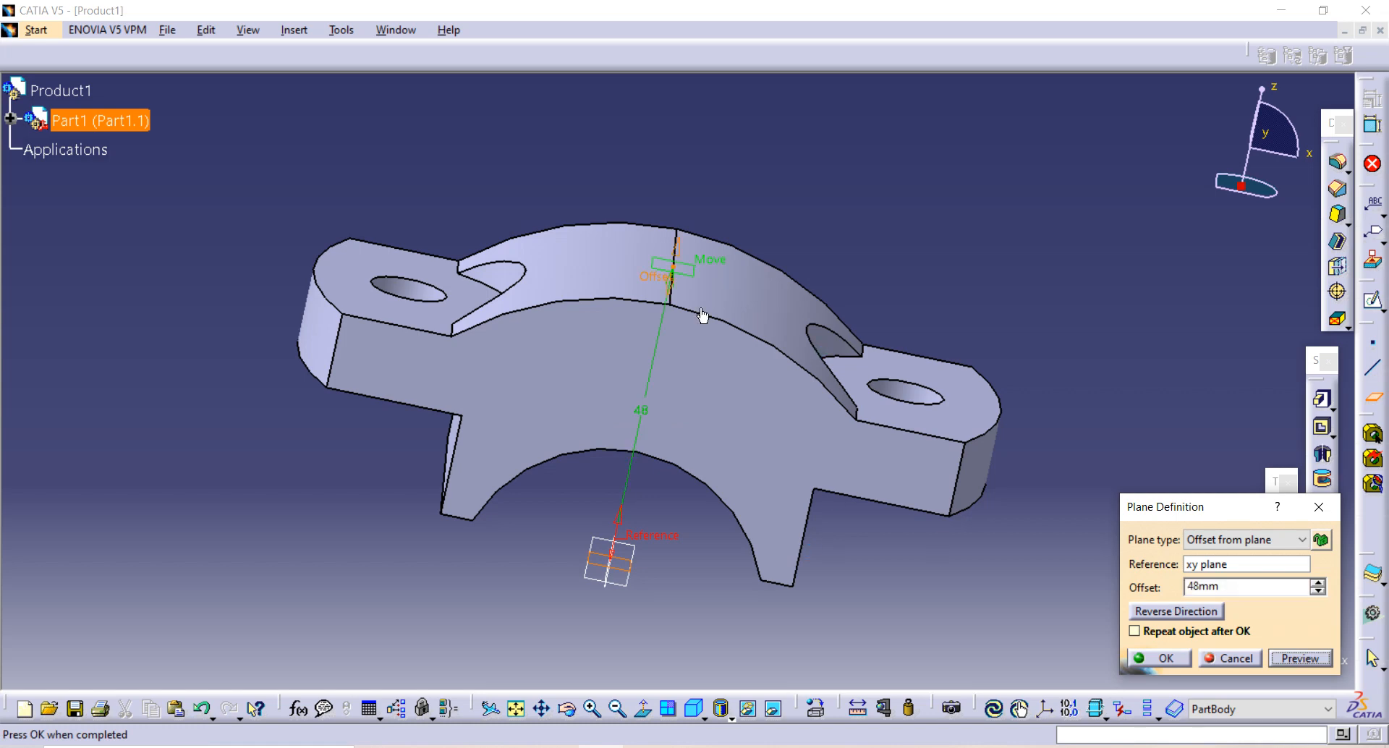
pyautogui.click(1166, 658)
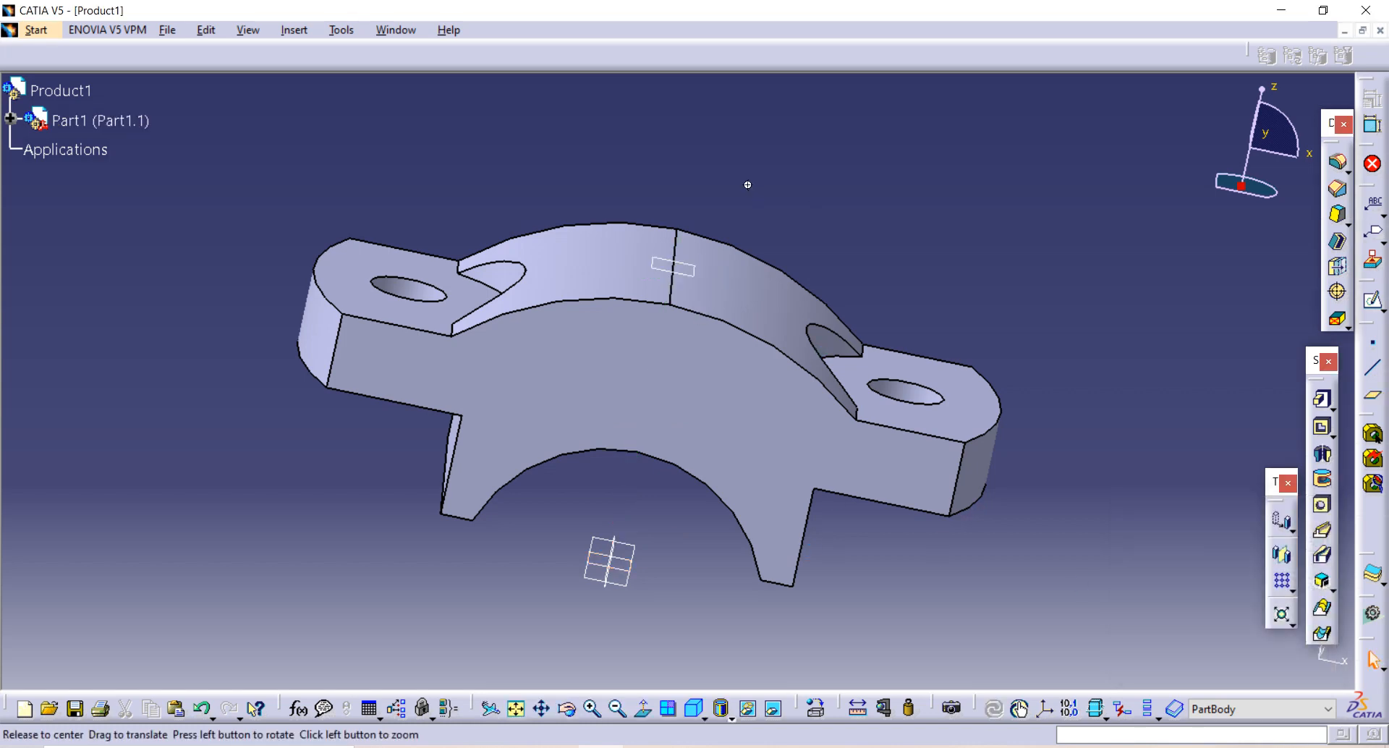
# Start a sketch on the 48 mm offset plane and draw a circle centred on the origin
pyautogui.click(687, 267)
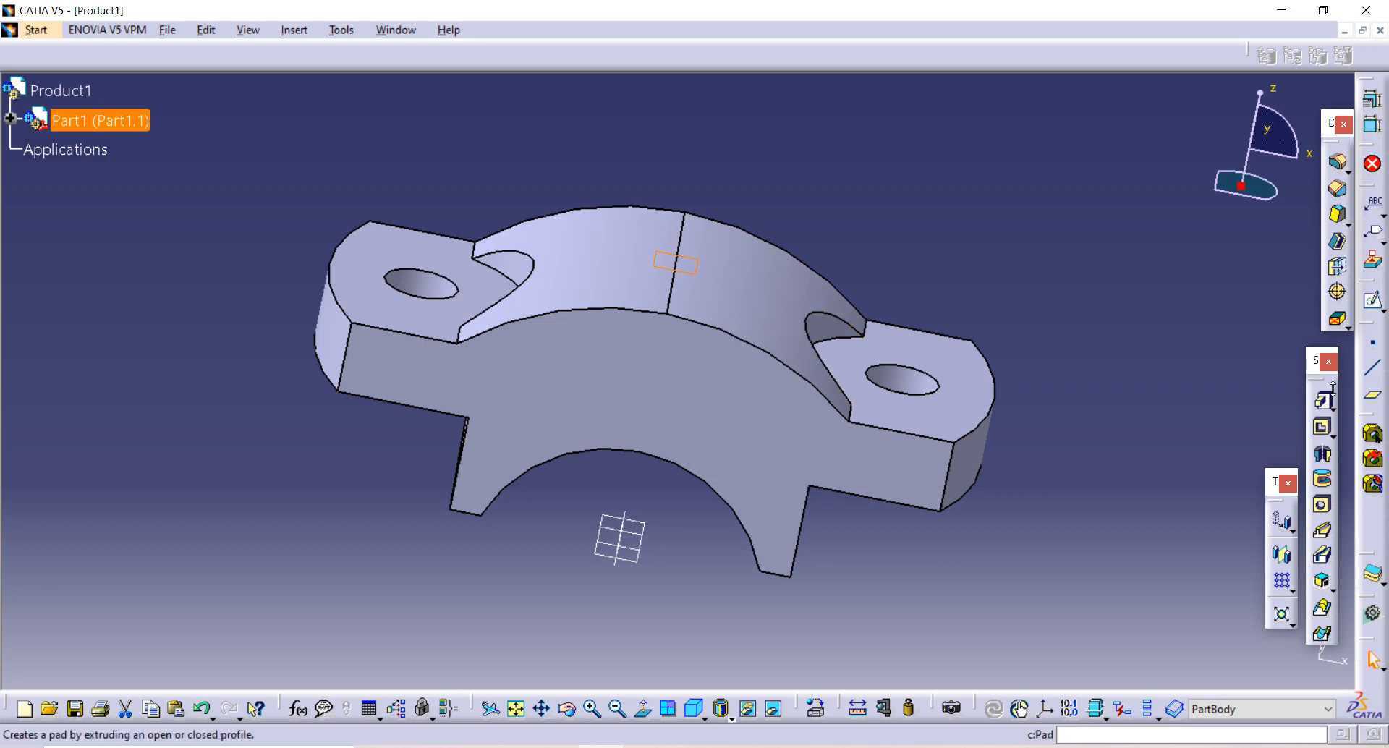
pyautogui.click(1371, 300)
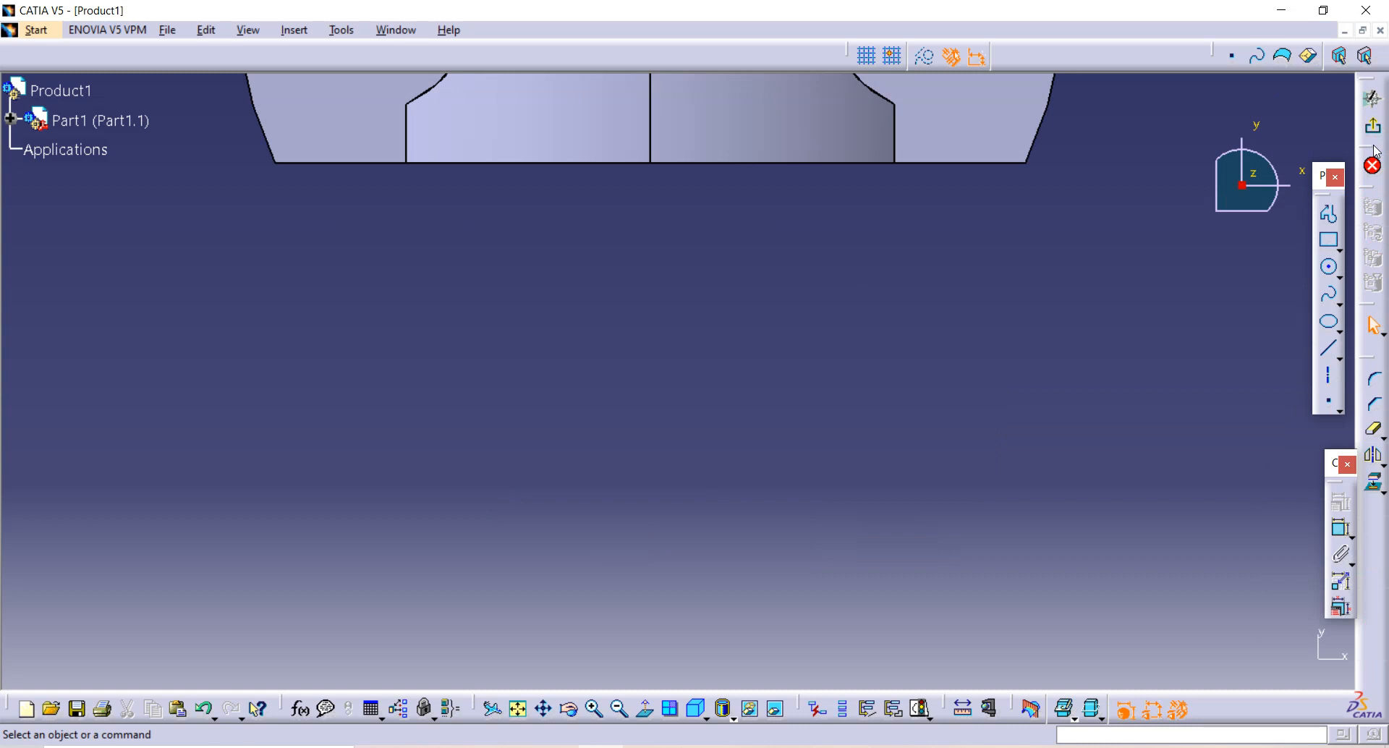
pyautogui.moveTo(884, 290); pyautogui.dragTo(901, 536, button='middle')
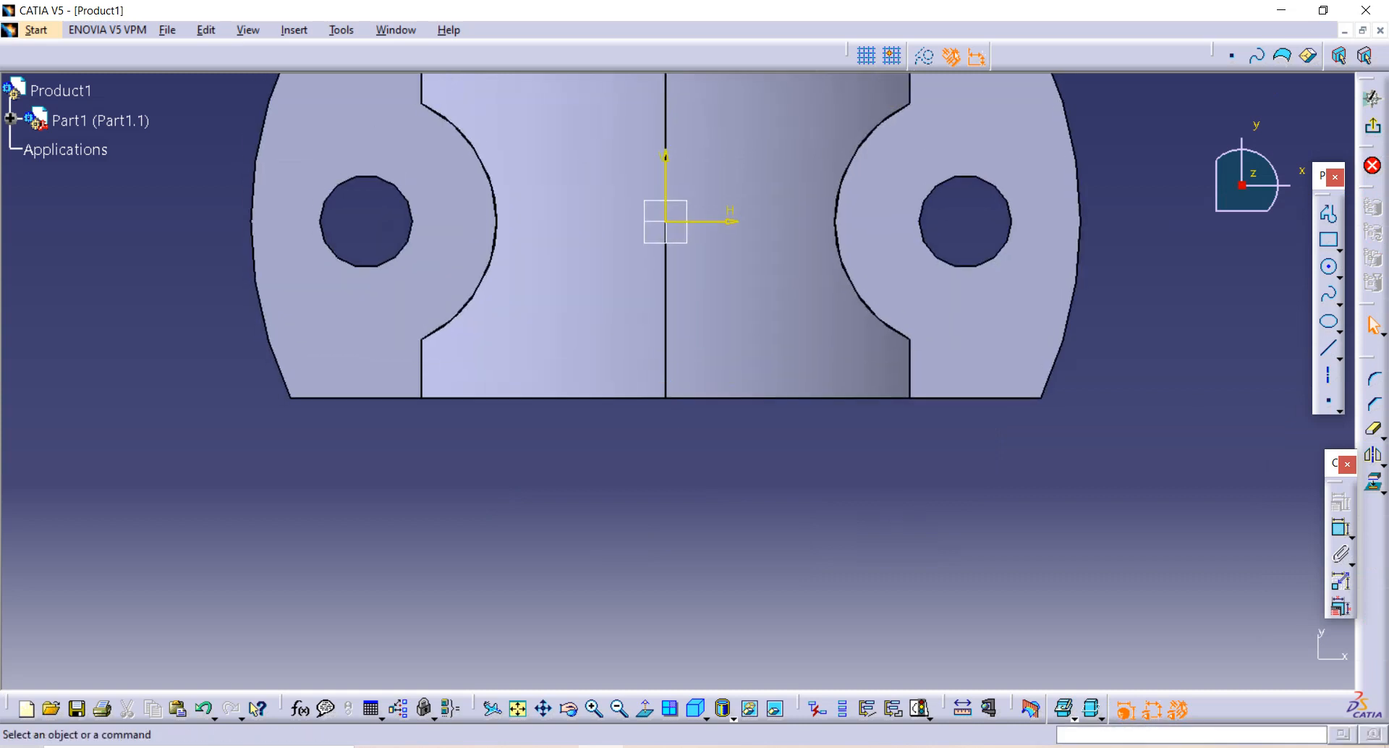
pyautogui.click(1330, 270)
pyautogui.click(666, 221)
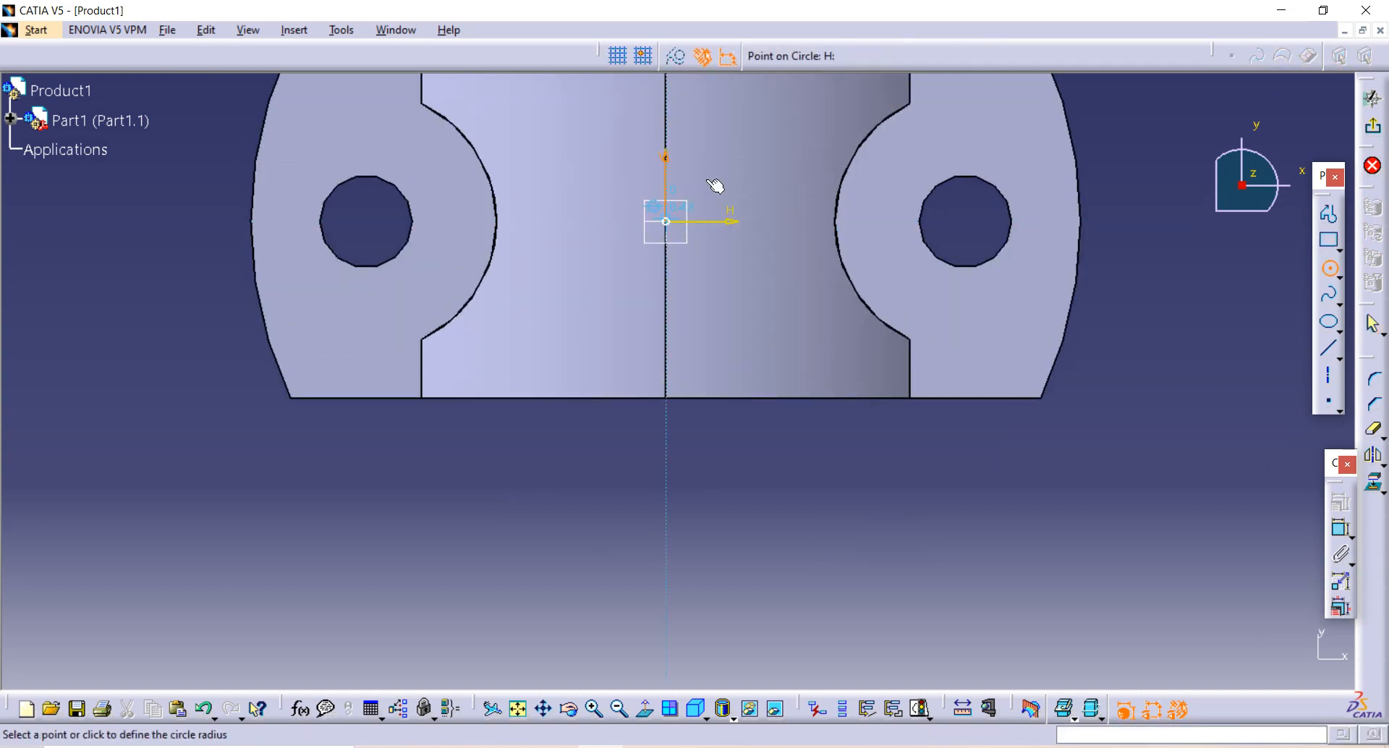
pyautogui.click(723, 178)
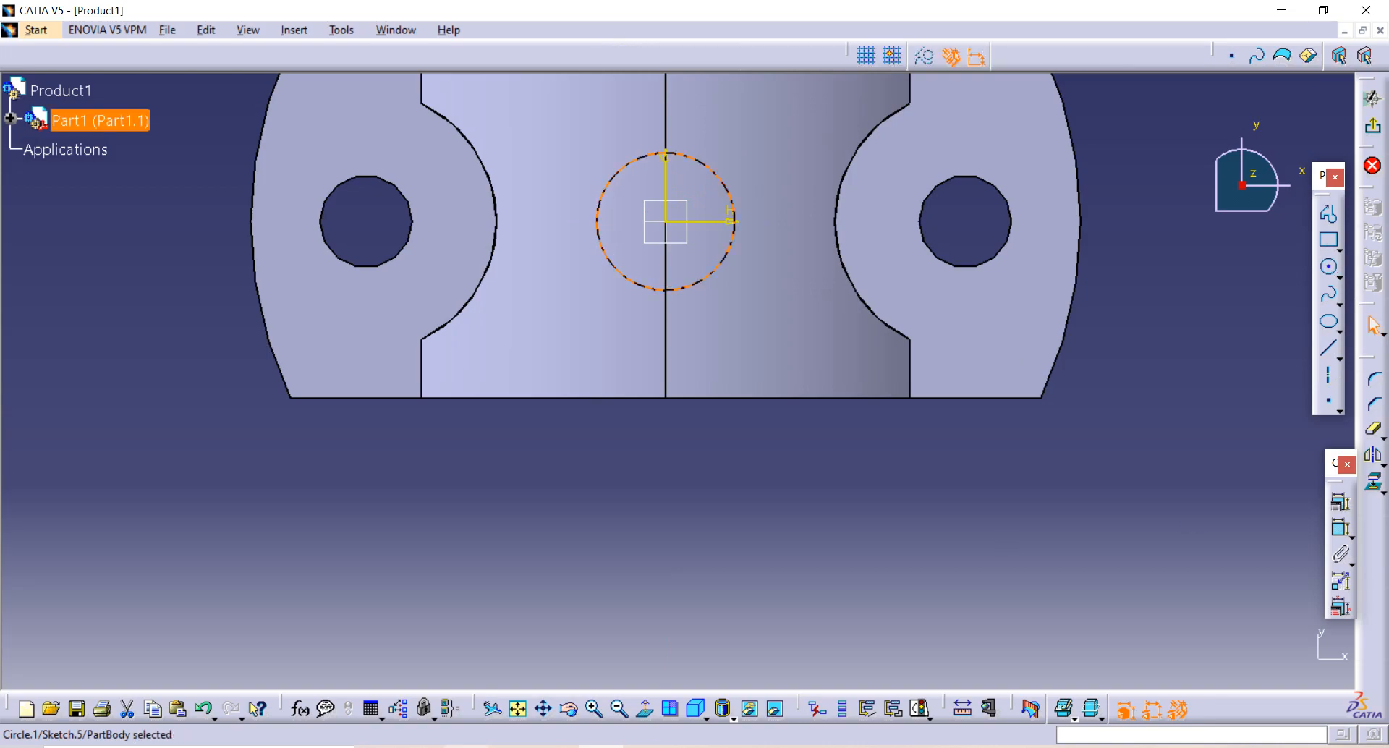
# Switch to the Plummer Block Assembly PDF to check the cap's centre hole dimensions, and return to the CATIA sketch
pyautogui.hotkey('alt', 'Tab')
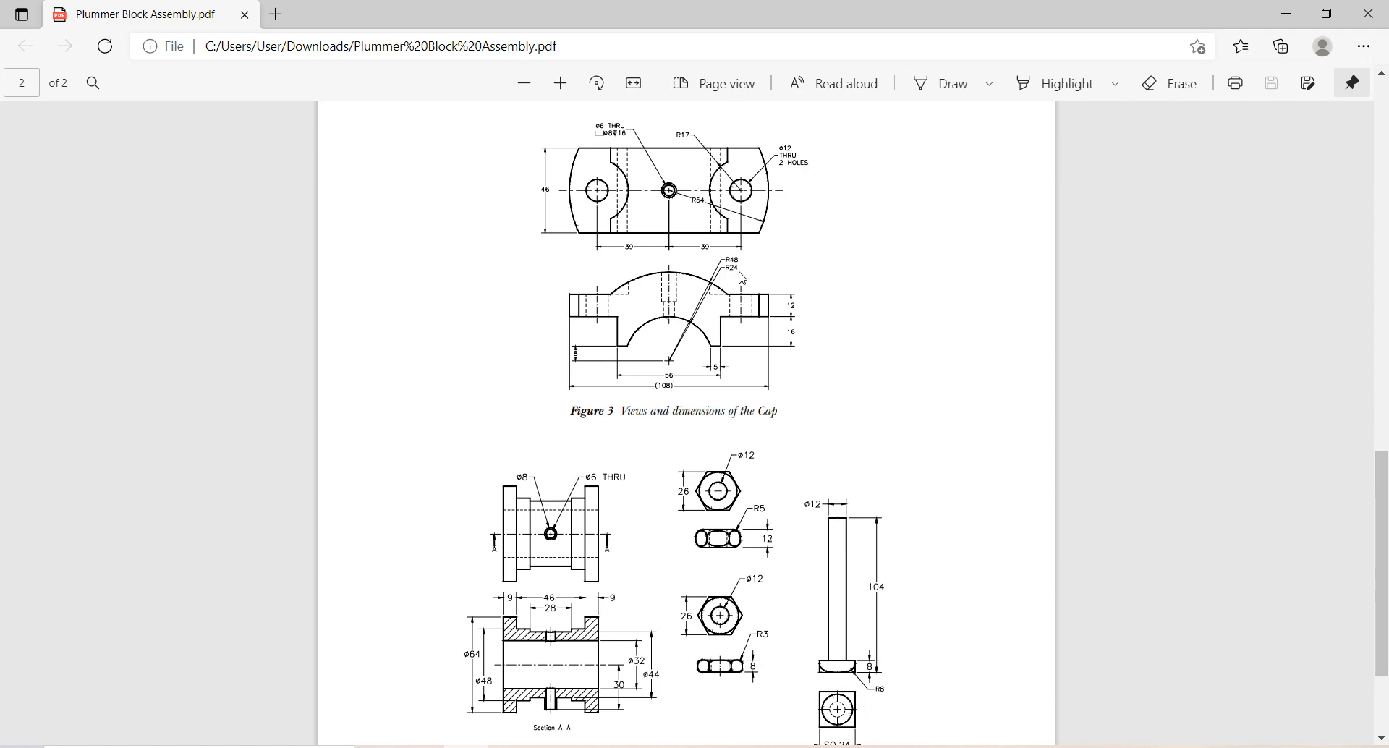
pyautogui.hotkey('alt', 'Tab')
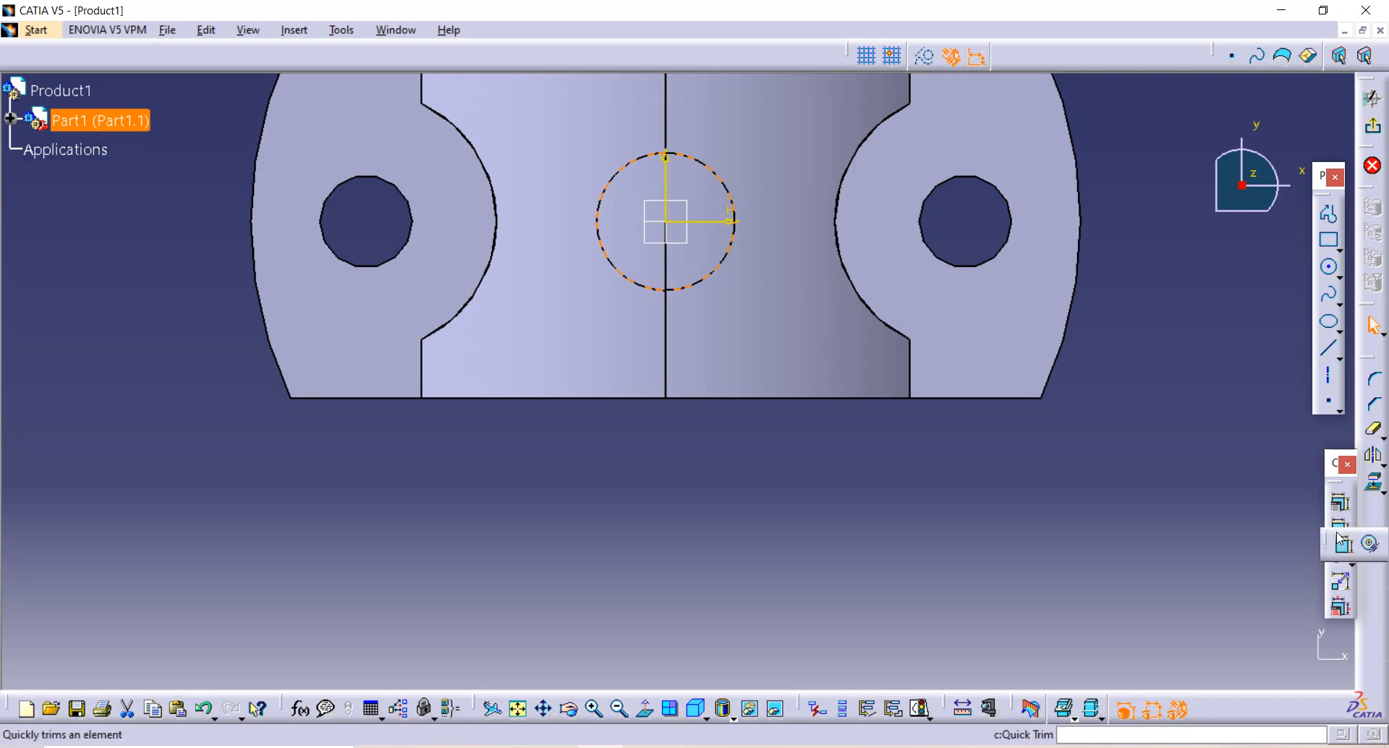
# Dimension the circle at the crown to a diameter of 8 mm and exit the sketch
pyautogui.click(745, 465)
pyautogui.doubleClick(749, 464)
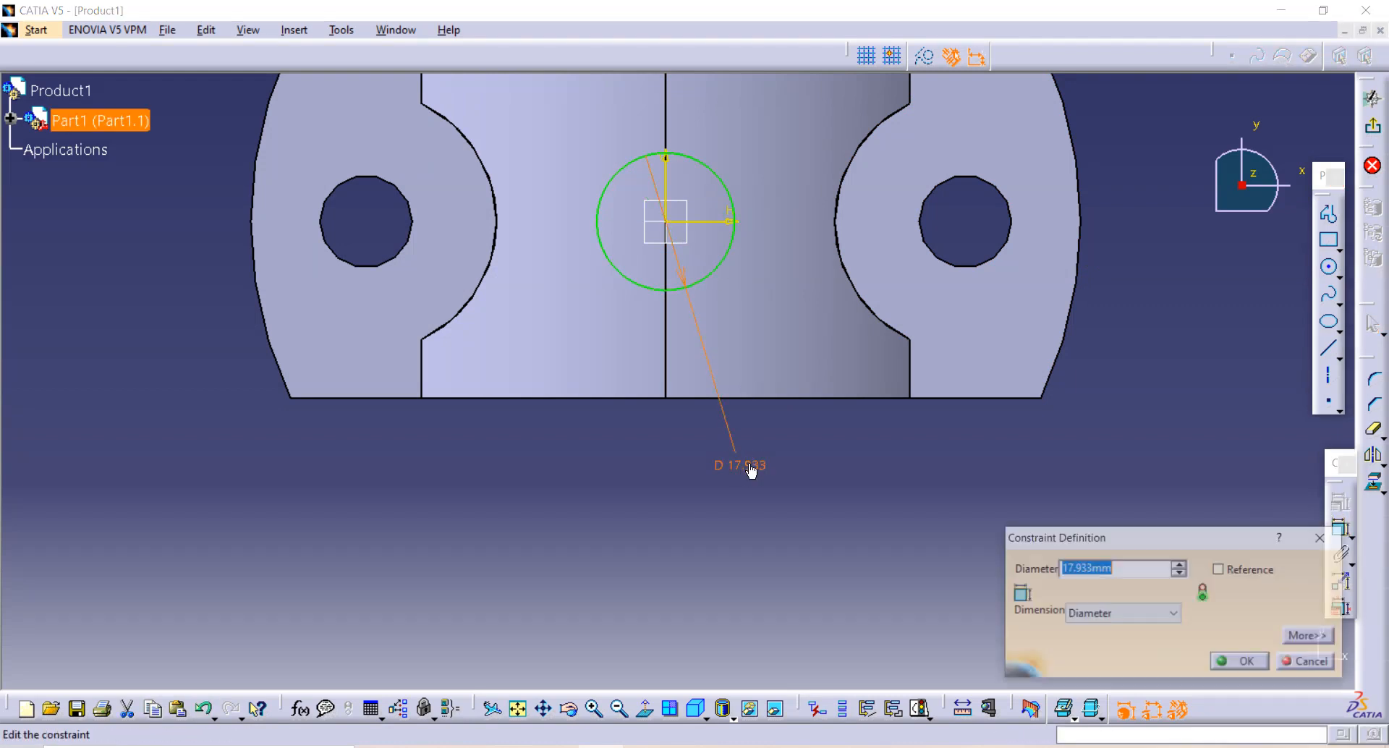
pyautogui.write('8')
pyautogui.press('Return')
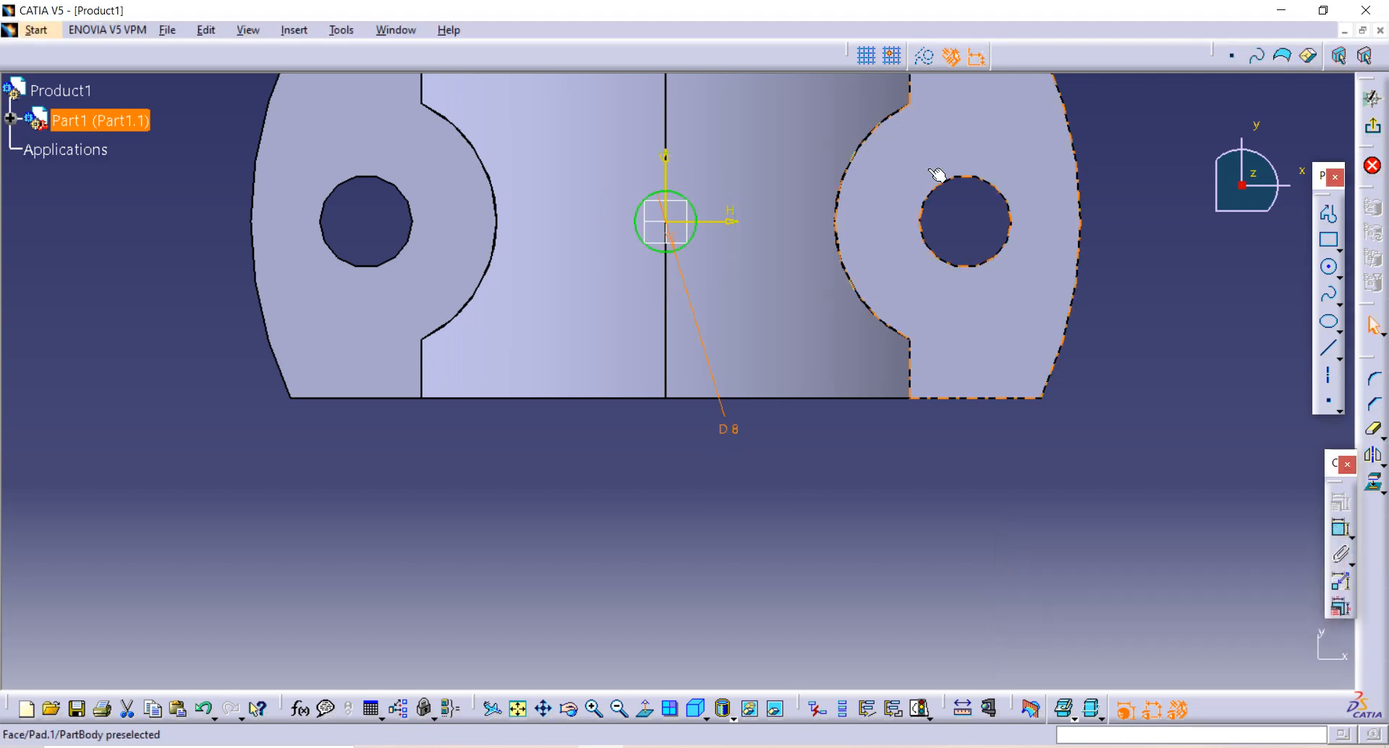
pyautogui.moveTo(533, 263); pyautogui.dragTo(644, 162, button='middle')
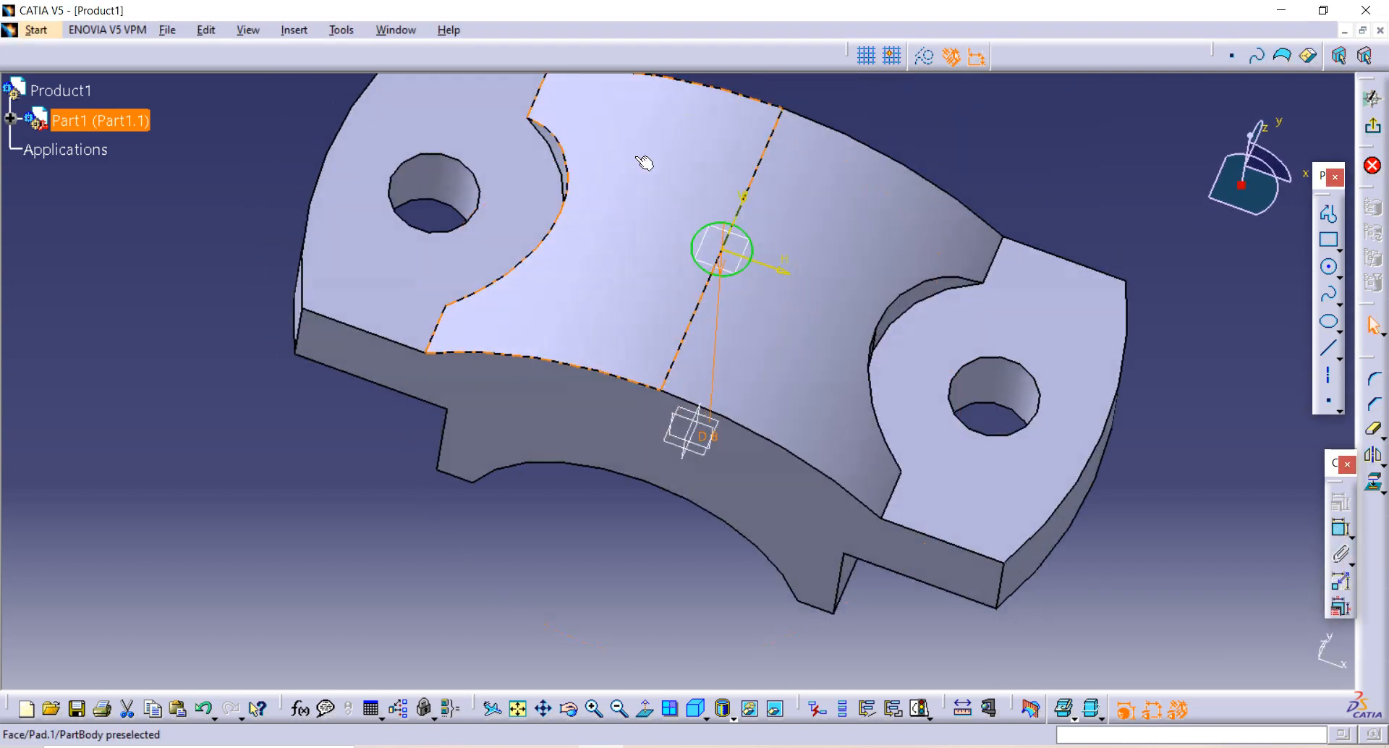
pyautogui.click(1373, 130)
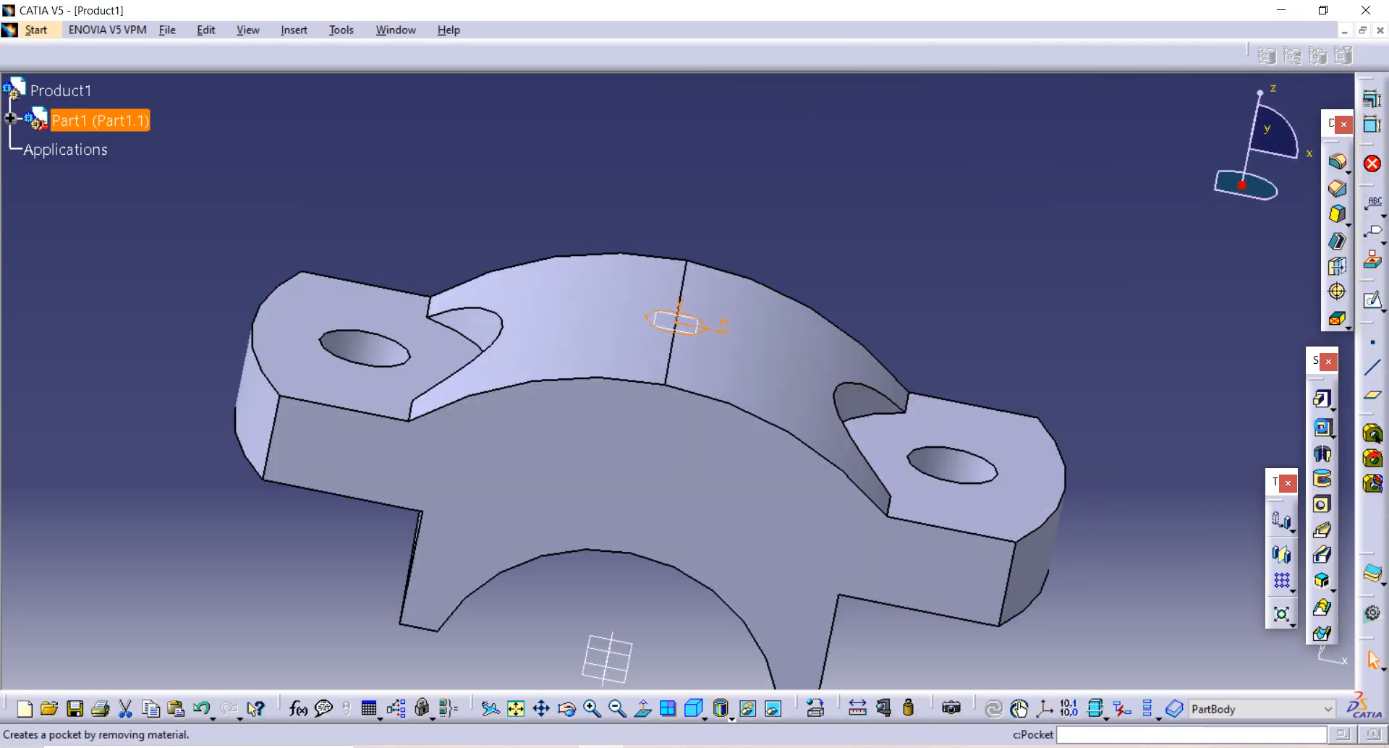
# Pocket the 8 mm circle 18 mm deep down into the crown of the arch
pyautogui.click(1322, 427)
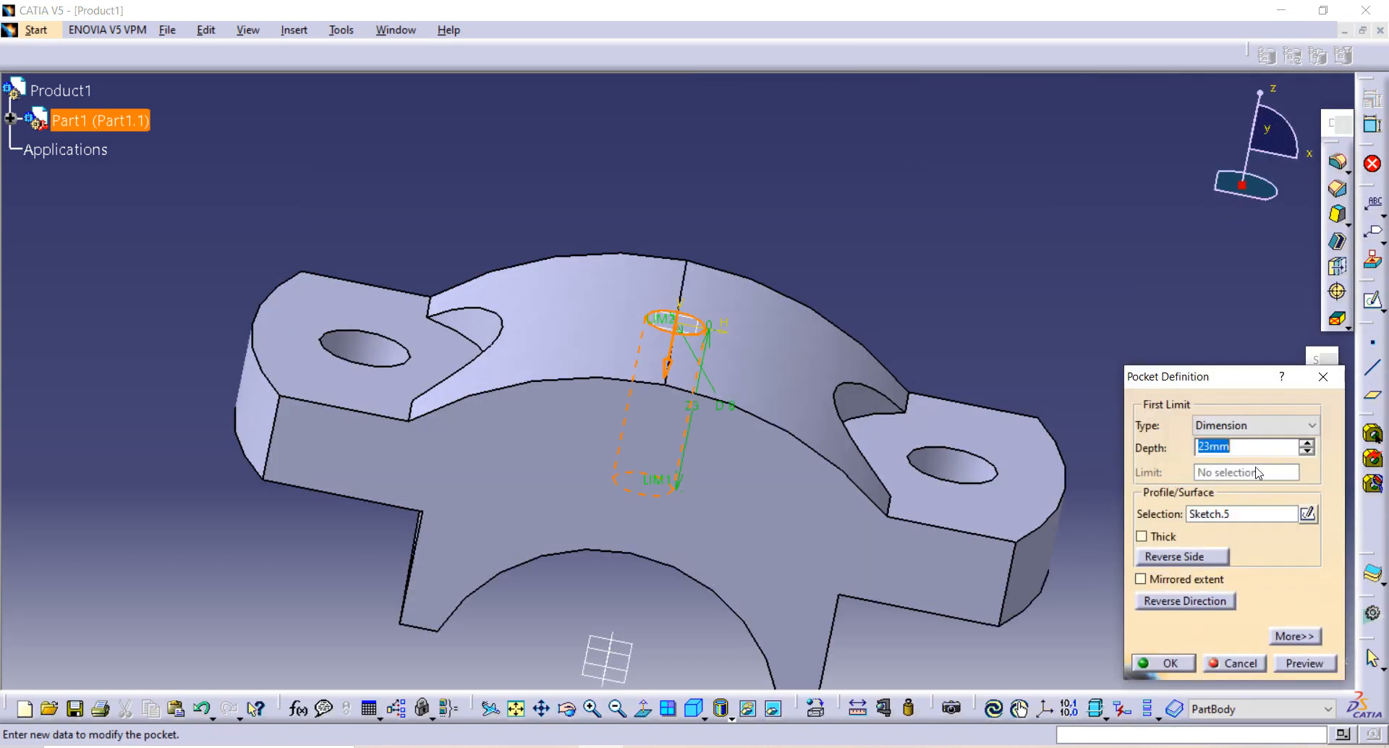
pyautogui.press('Return')
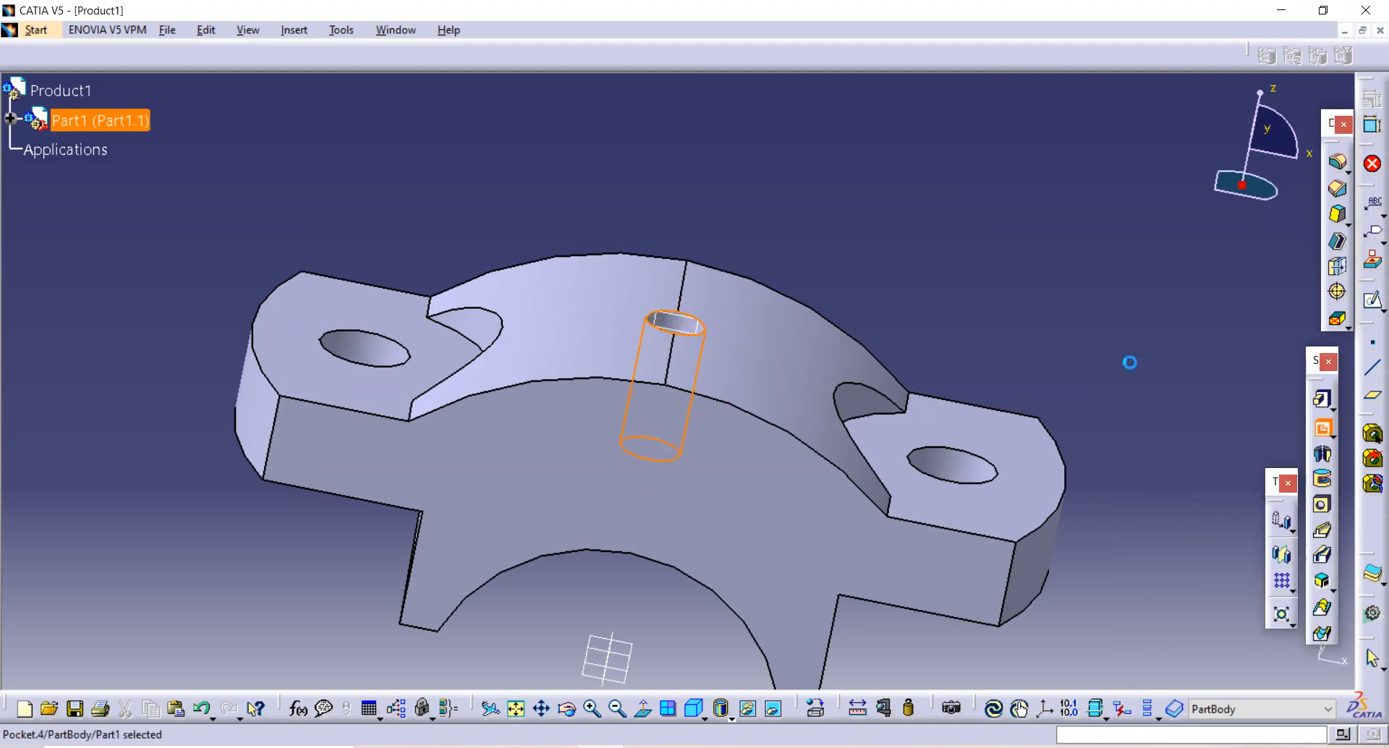
pyautogui.moveTo(890, 220); pyautogui.dragTo(846, 214, button='middle')
# Start a sketch on the floor of the 8 mm hole and draw a smaller circle centred on the origin
pyautogui.moveTo(985, 183); pyautogui.dragTo(917, 330, button='middle')
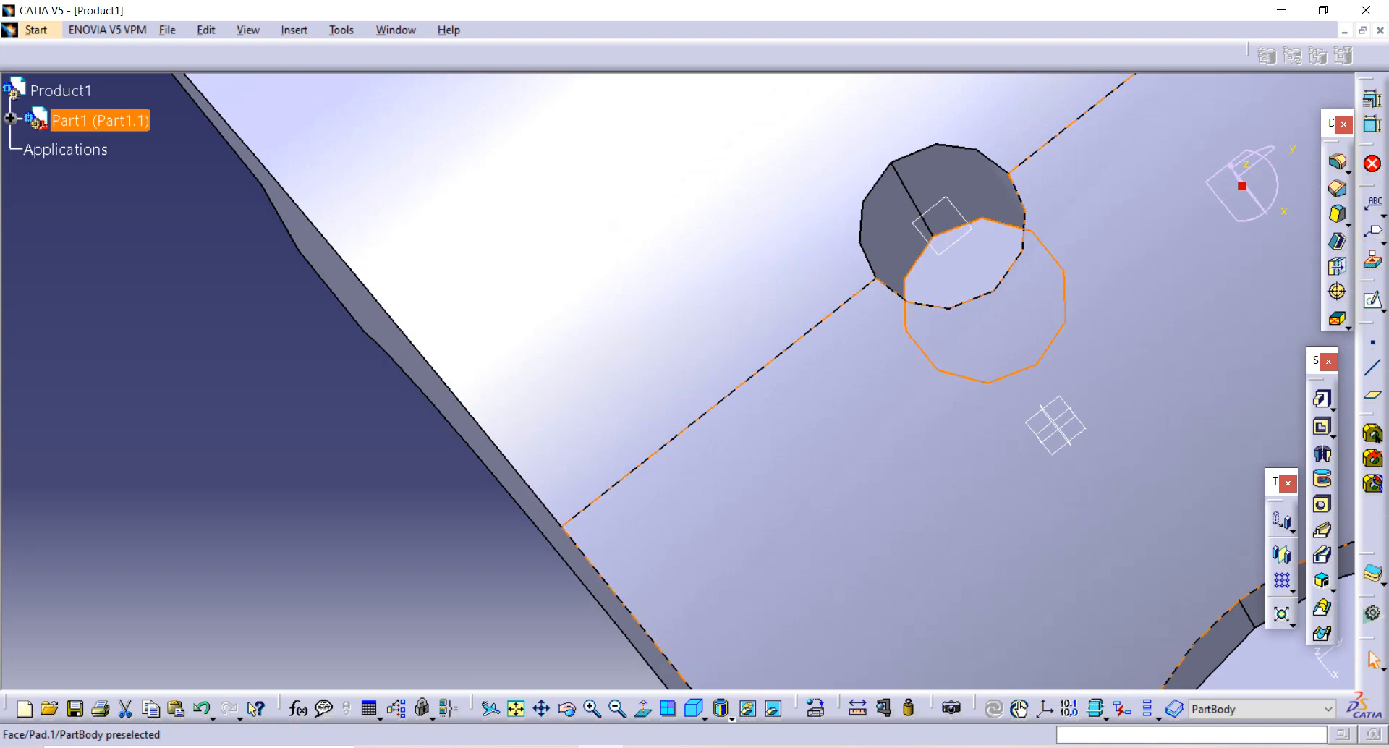
pyautogui.click(1372, 299)
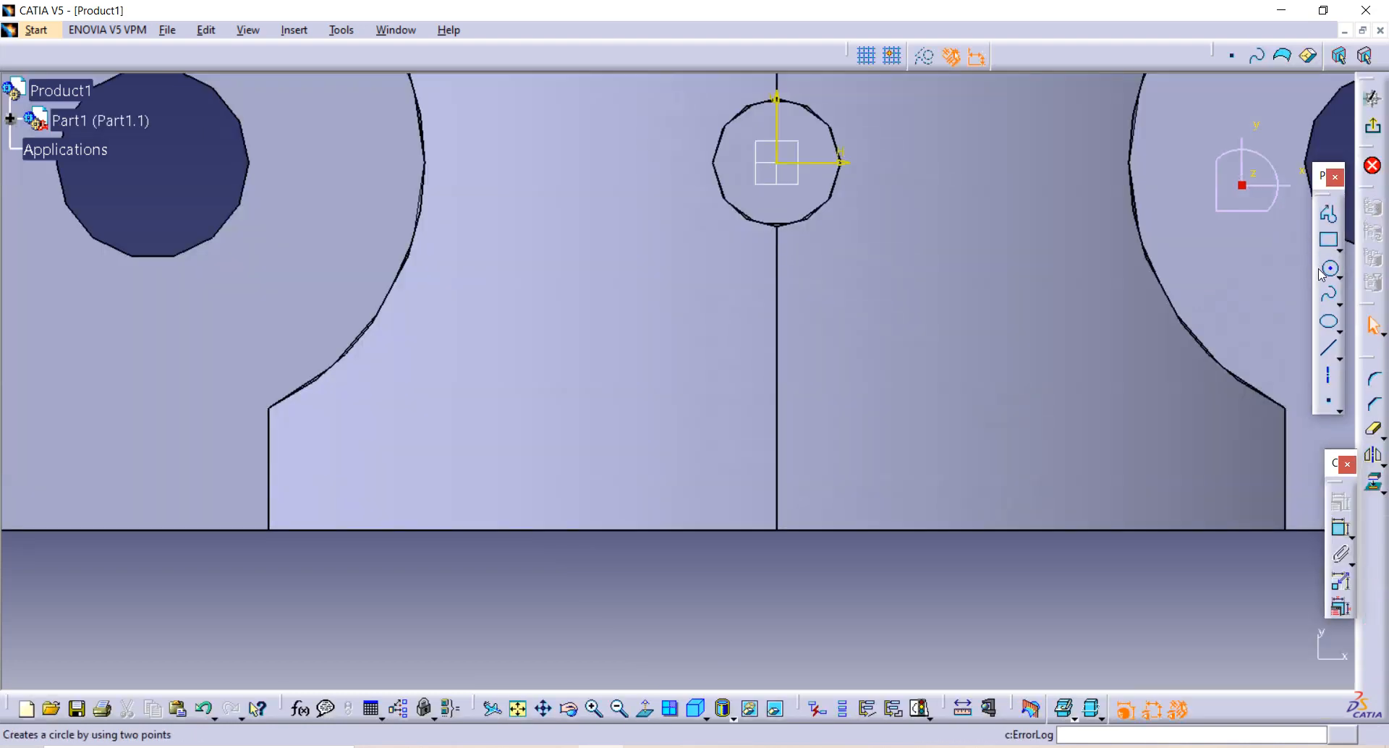
pyautogui.click(1322, 270)
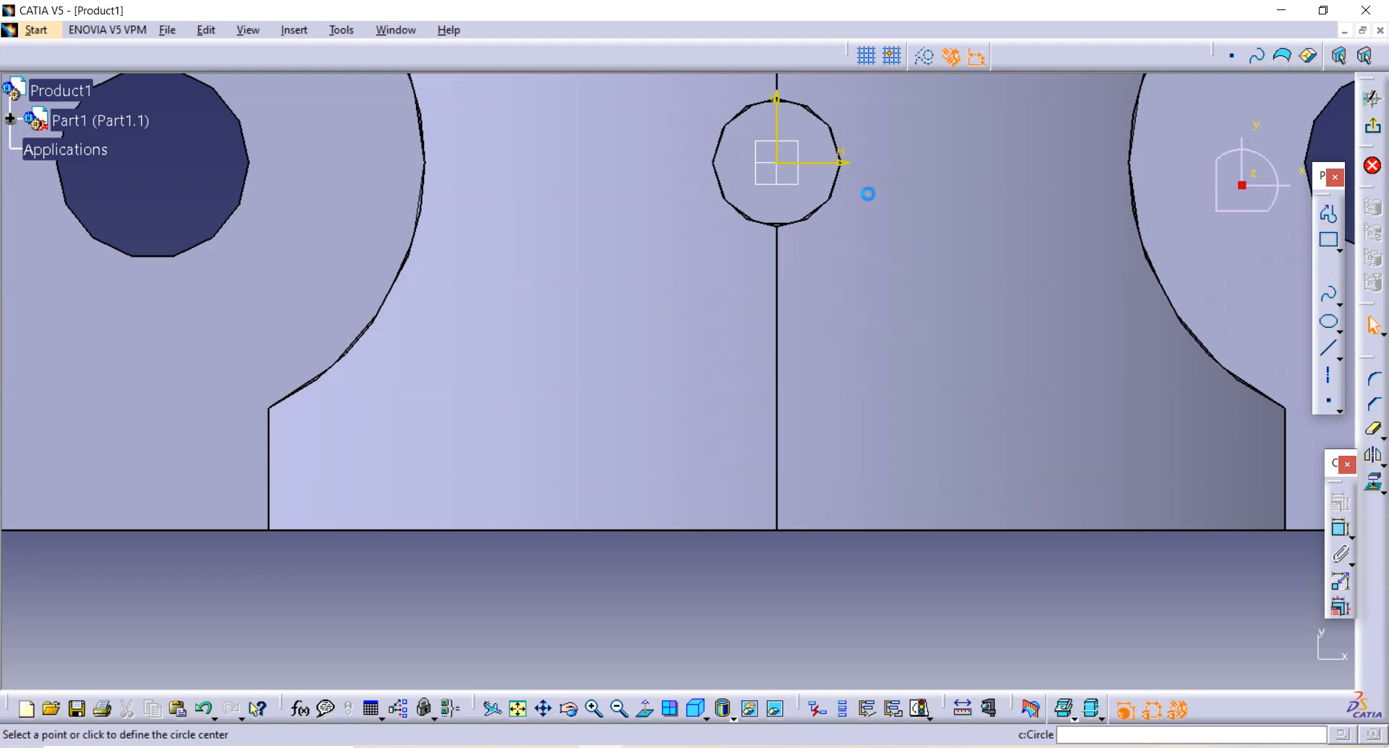
pyautogui.click(778, 161)
pyautogui.click(810, 145)
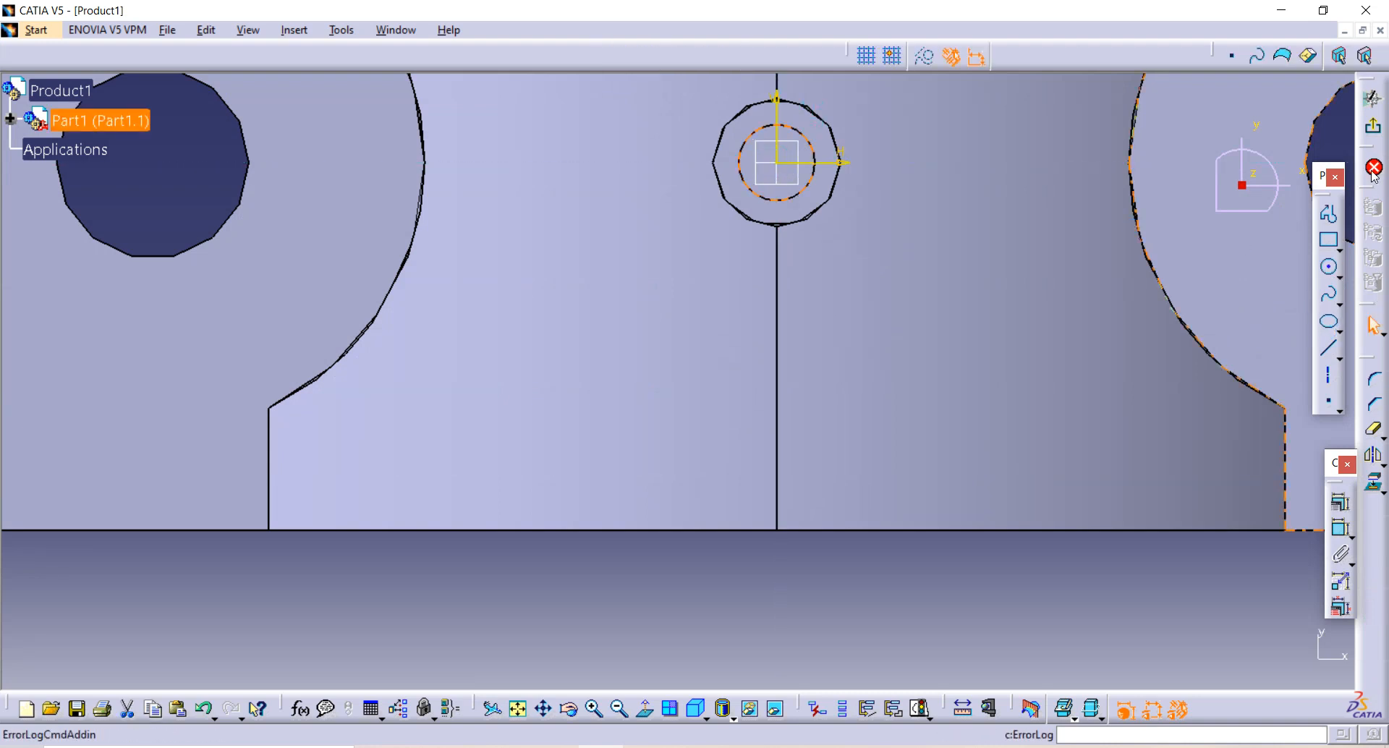
# Try to dimension the small circle inside the 8 mm hole, and undo the constraint
pyautogui.click(1342, 530)
pyautogui.click(1008, 364)
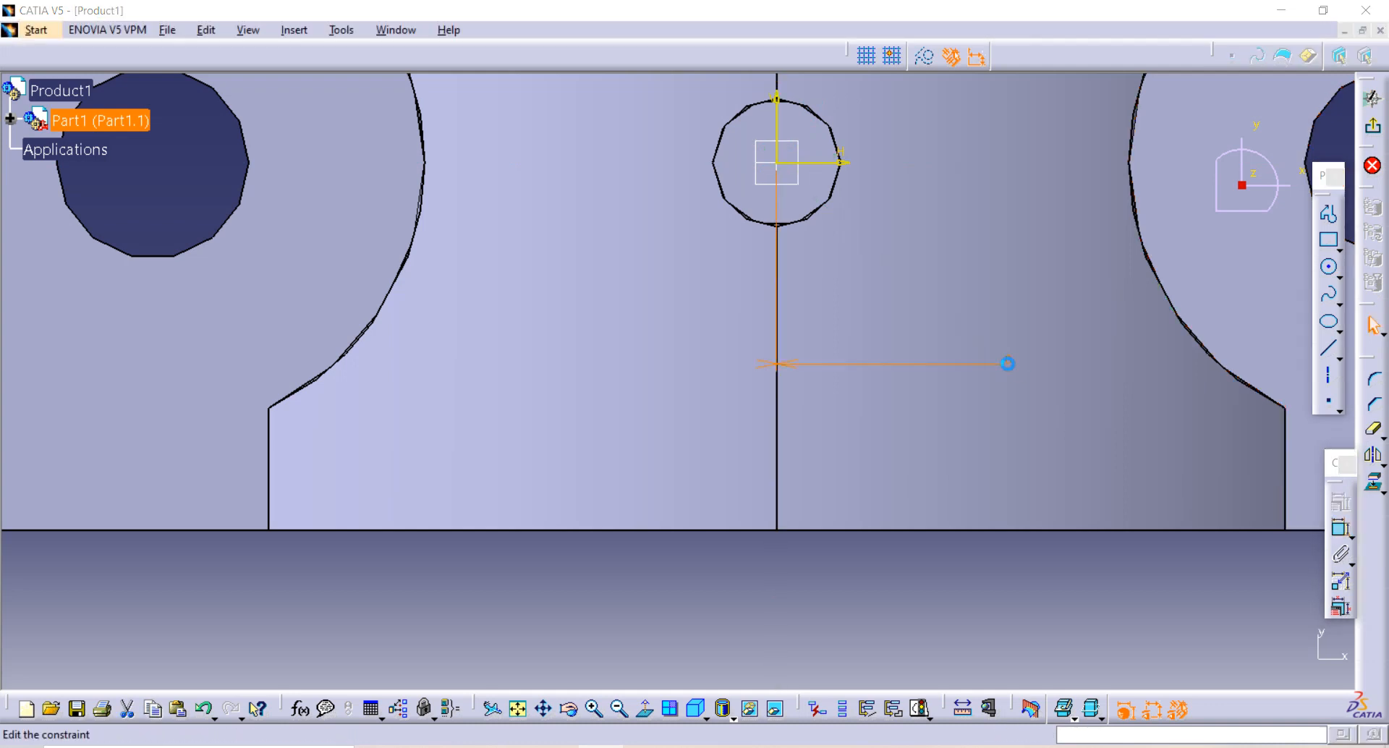
pyautogui.doubleClick(1007, 363)
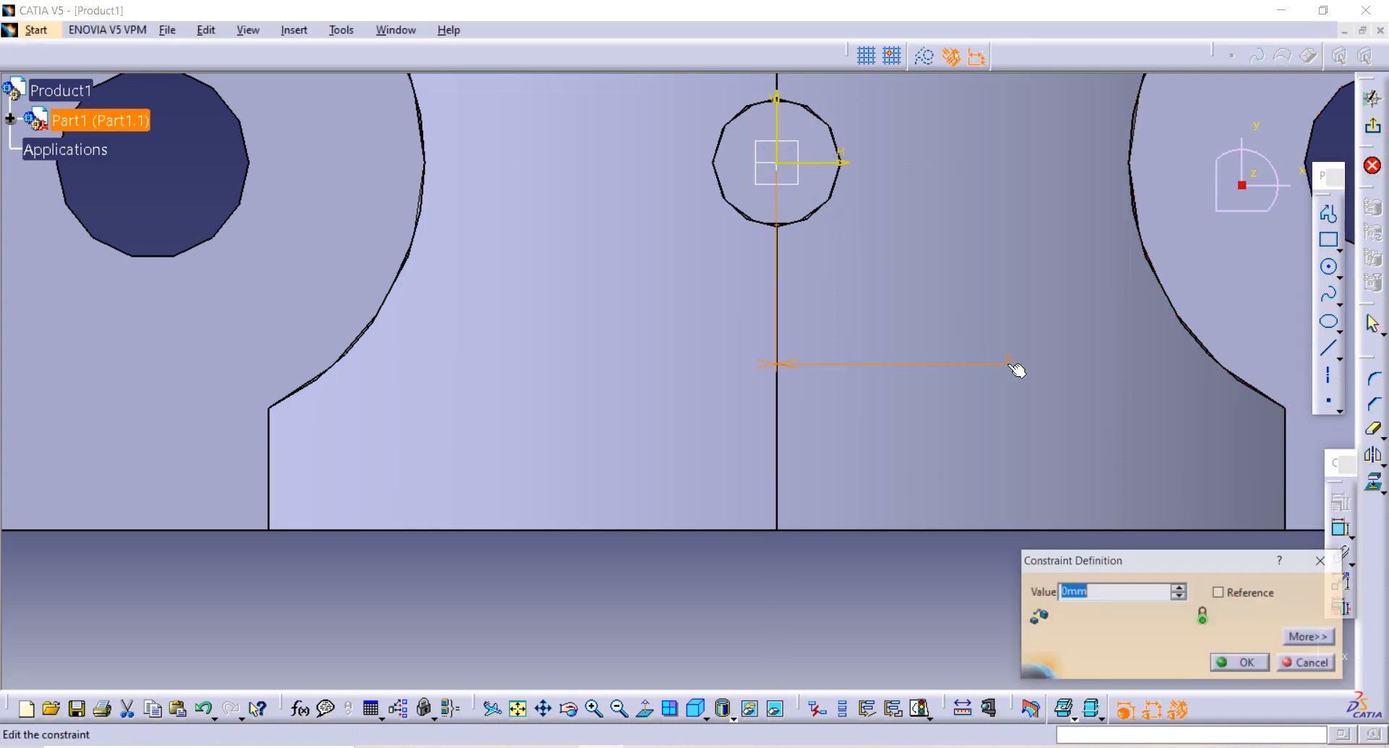
pyautogui.click(1320, 561)
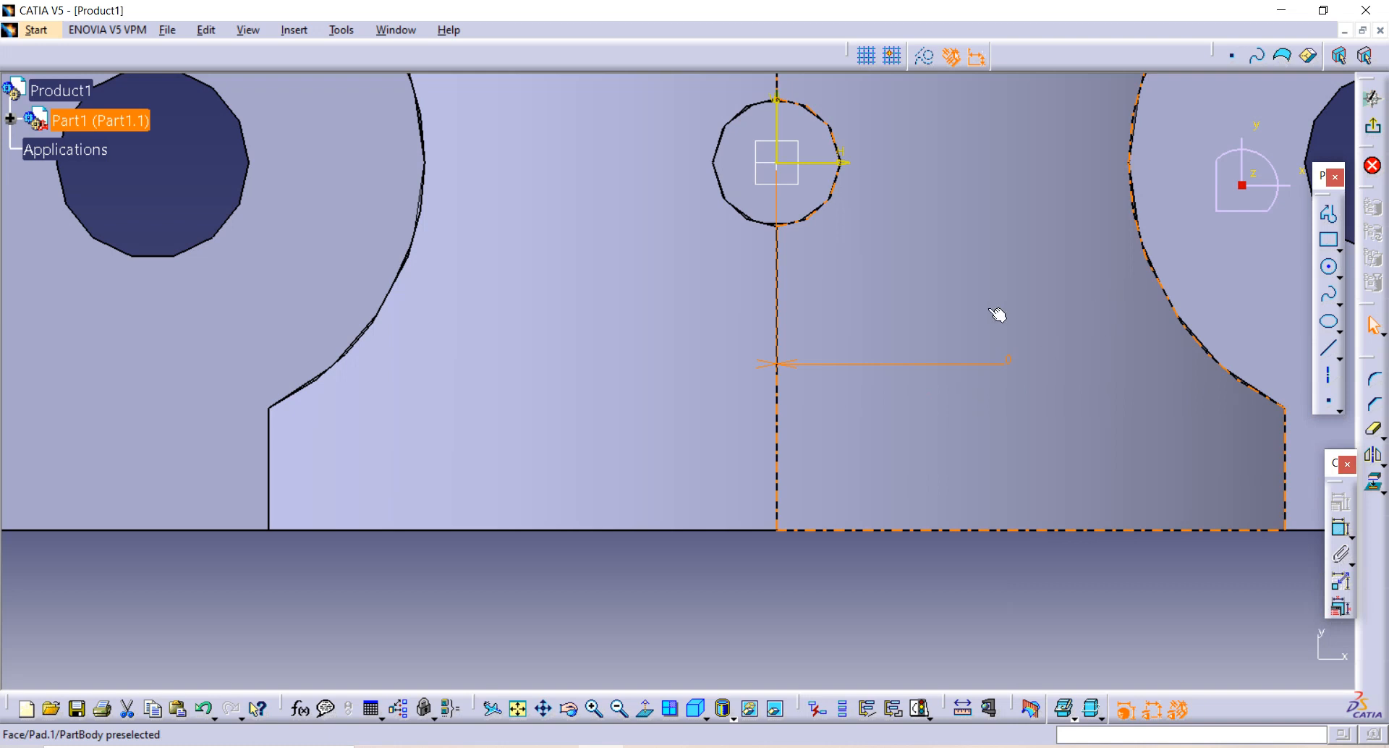
pyautogui.click(1340, 528)
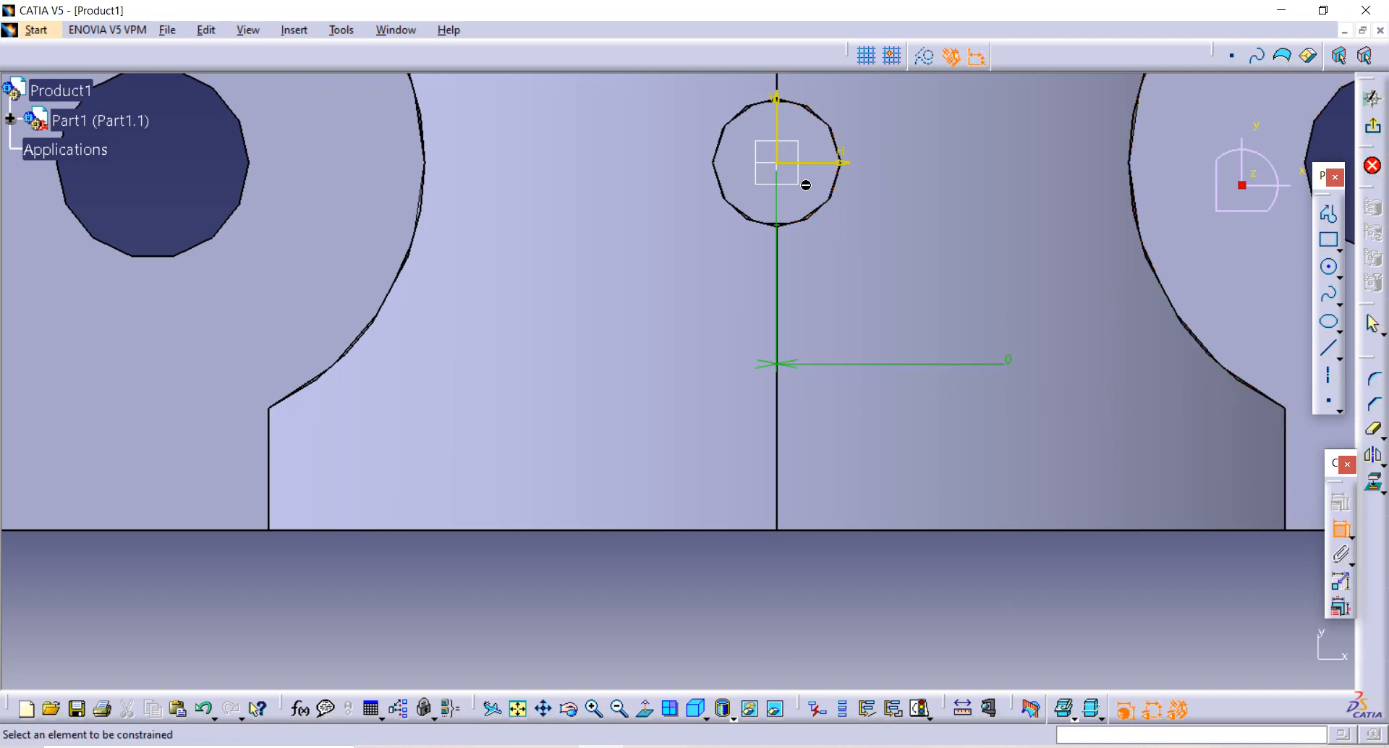
pyautogui.press('Escape')
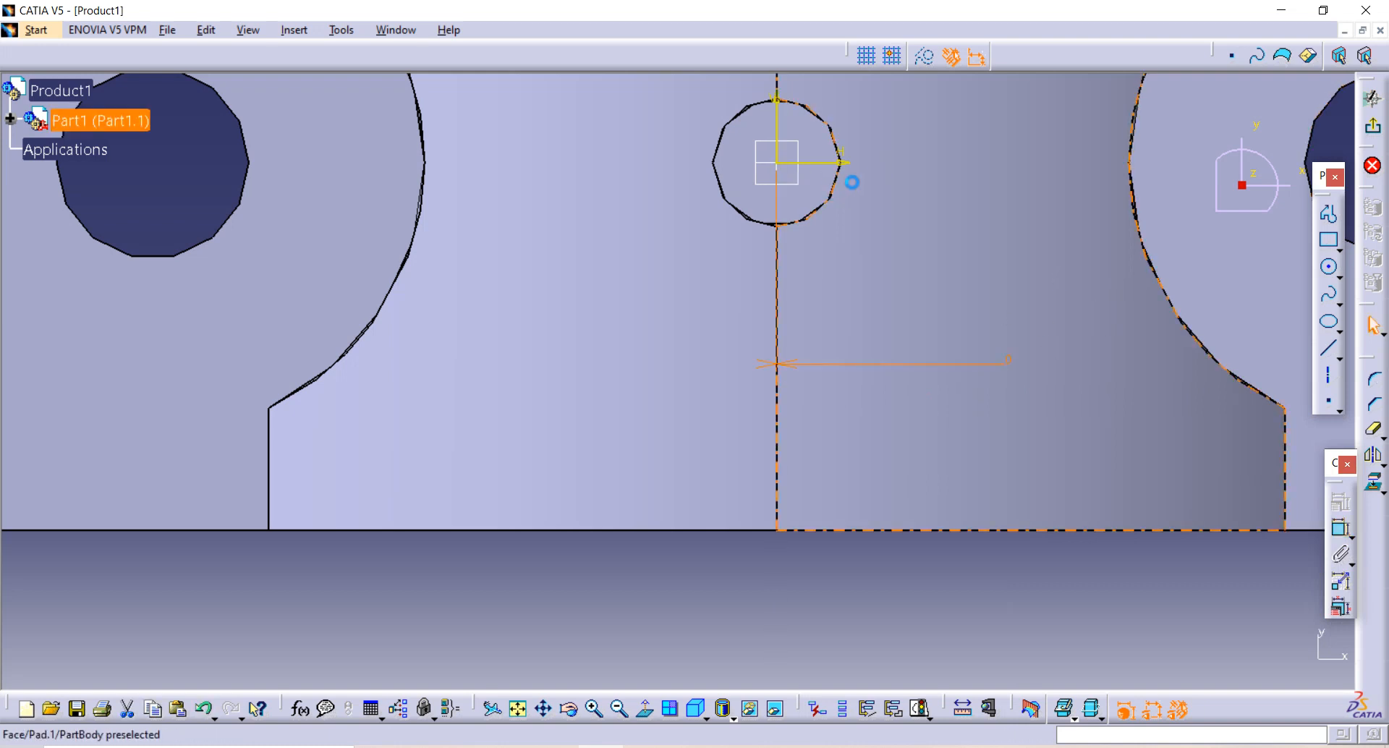
pyautogui.press('Escape')
pyautogui.hotkey('ctrl', 'z')
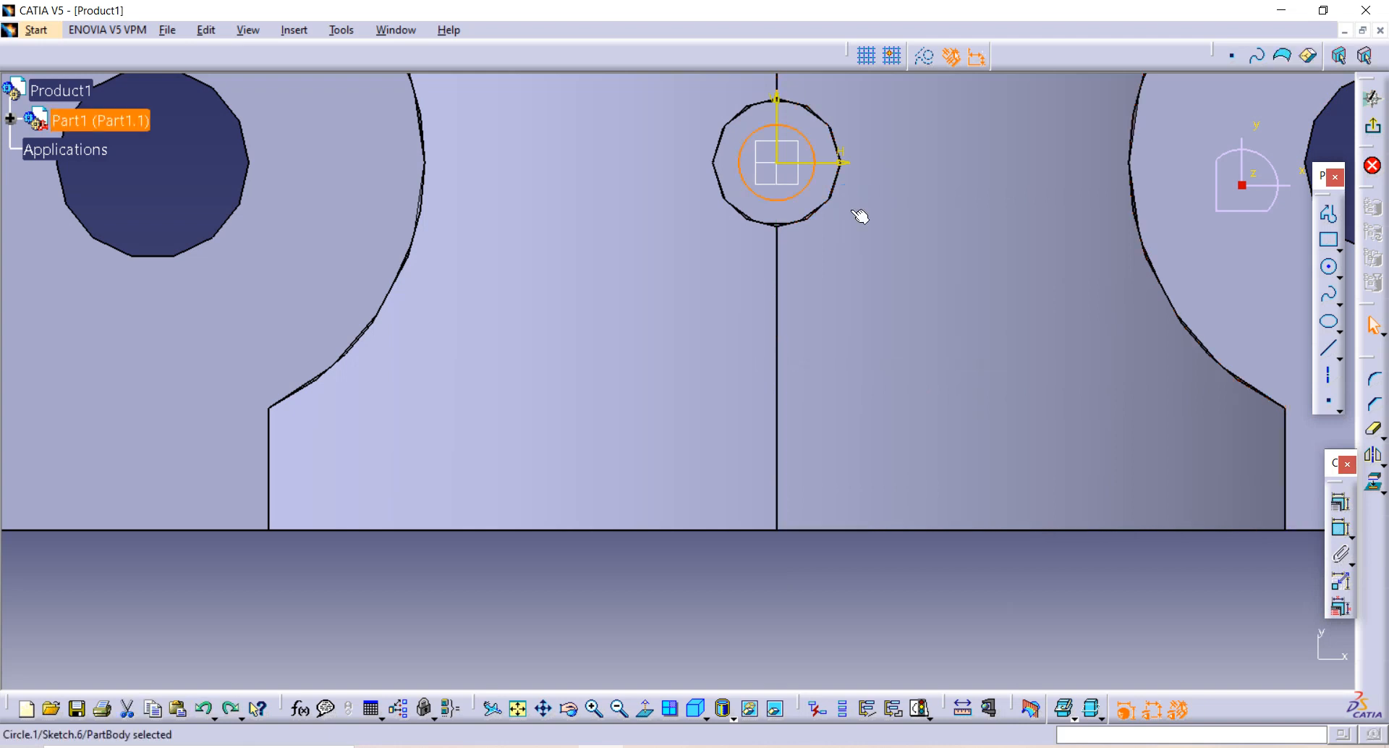
pyautogui.click(1338, 529)
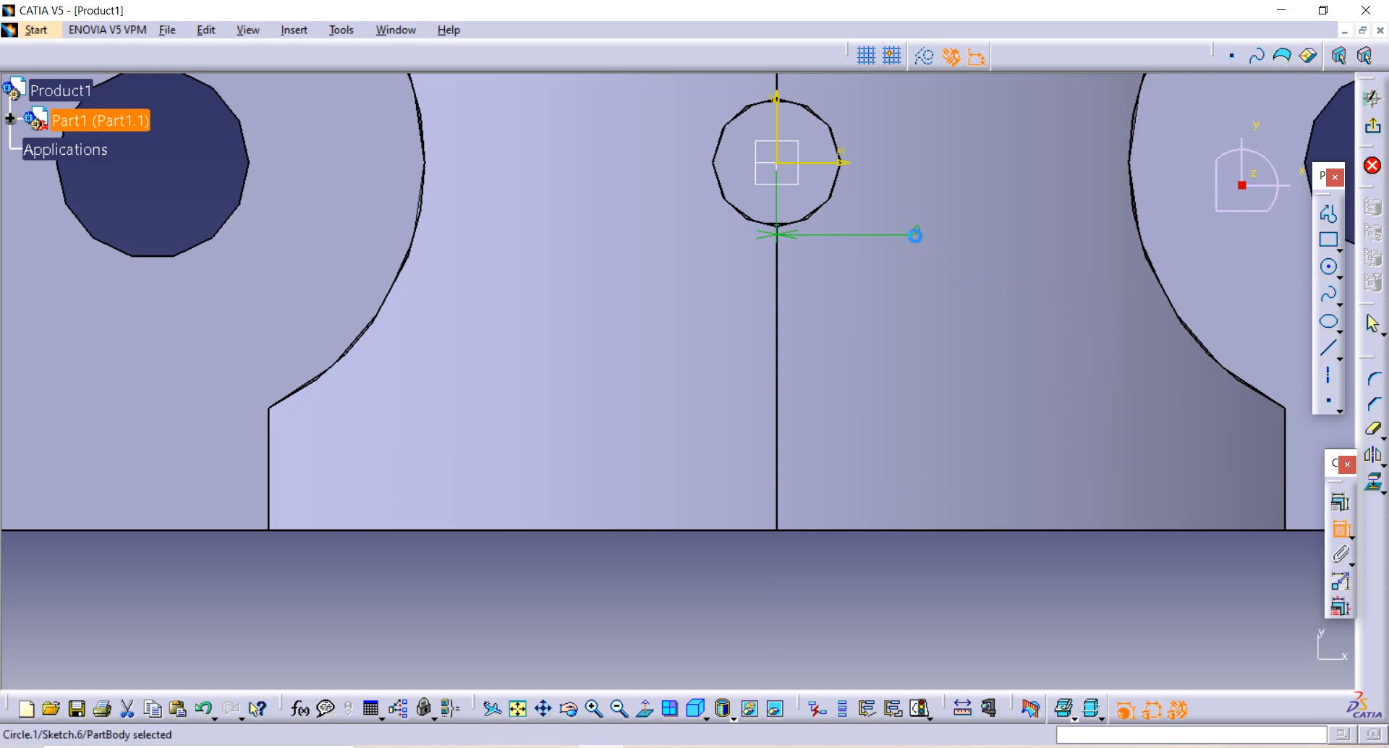
pyautogui.press('Escape')
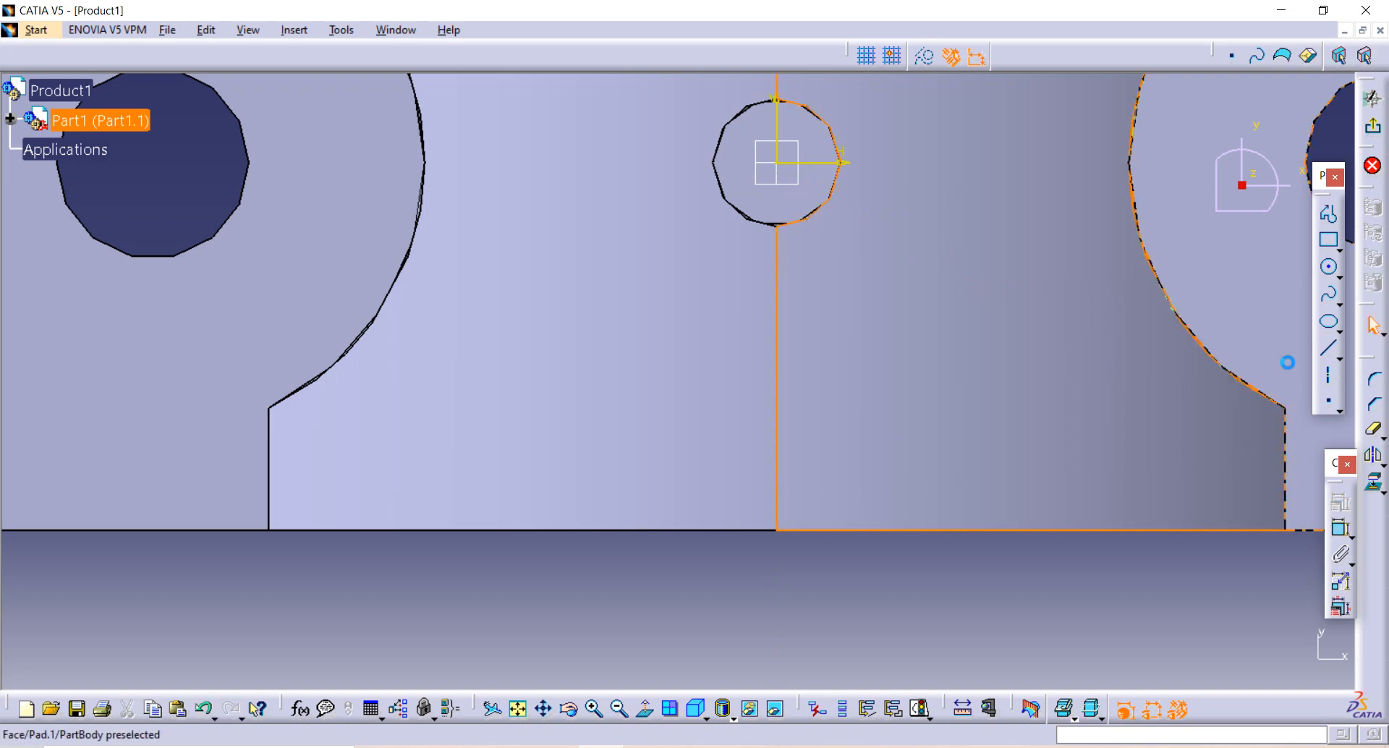
# Draw a circle of about 1.4 mm radius centred on the origin and add a dimension from it to the vertical axis
pyautogui.click(1327, 269)
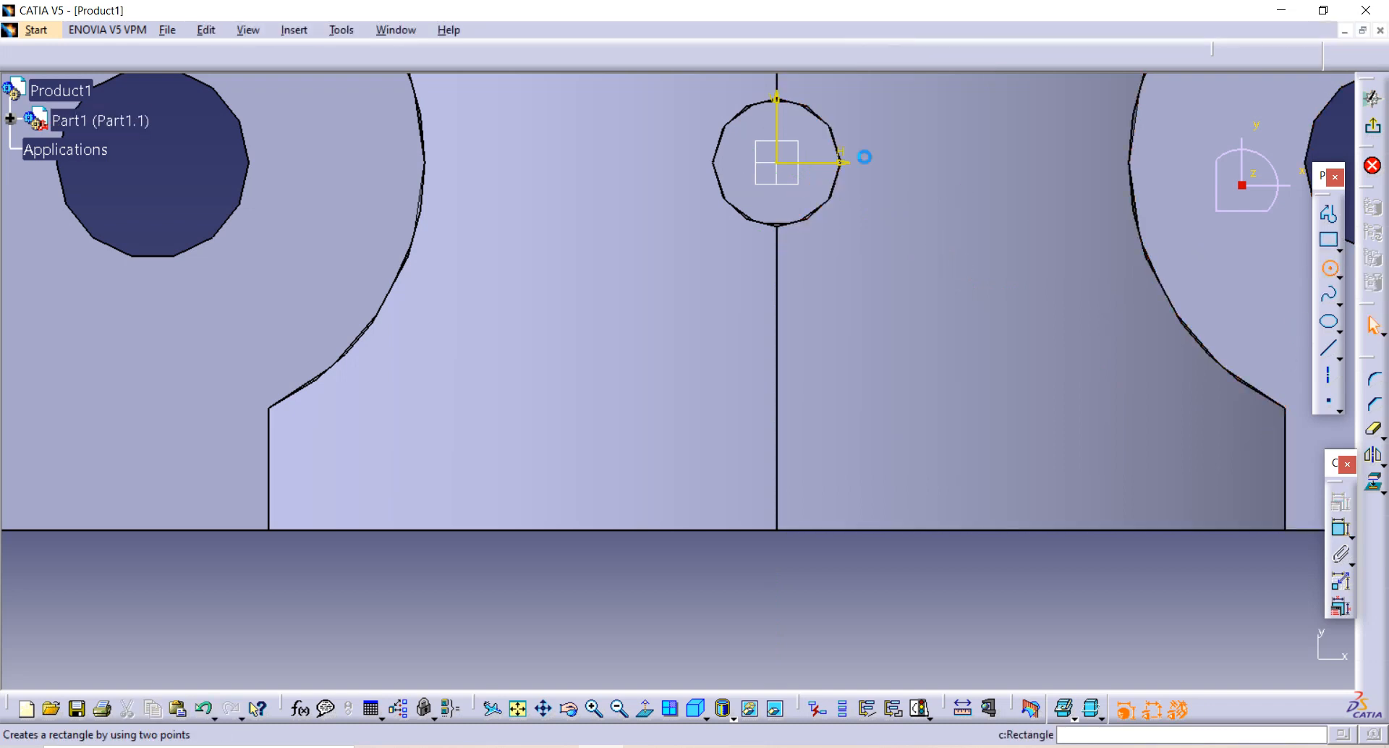
pyautogui.click(777, 162)
pyautogui.click(796, 149)
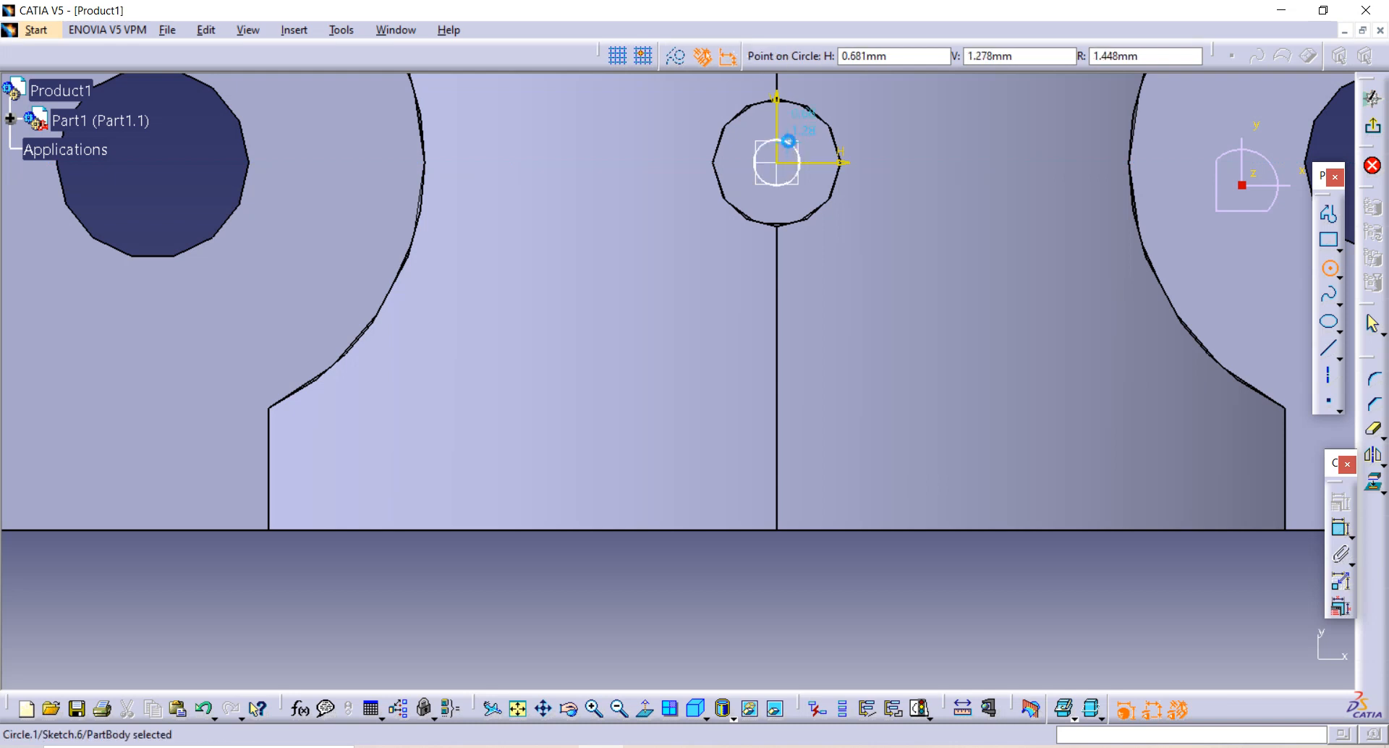
pyautogui.click(1340, 532)
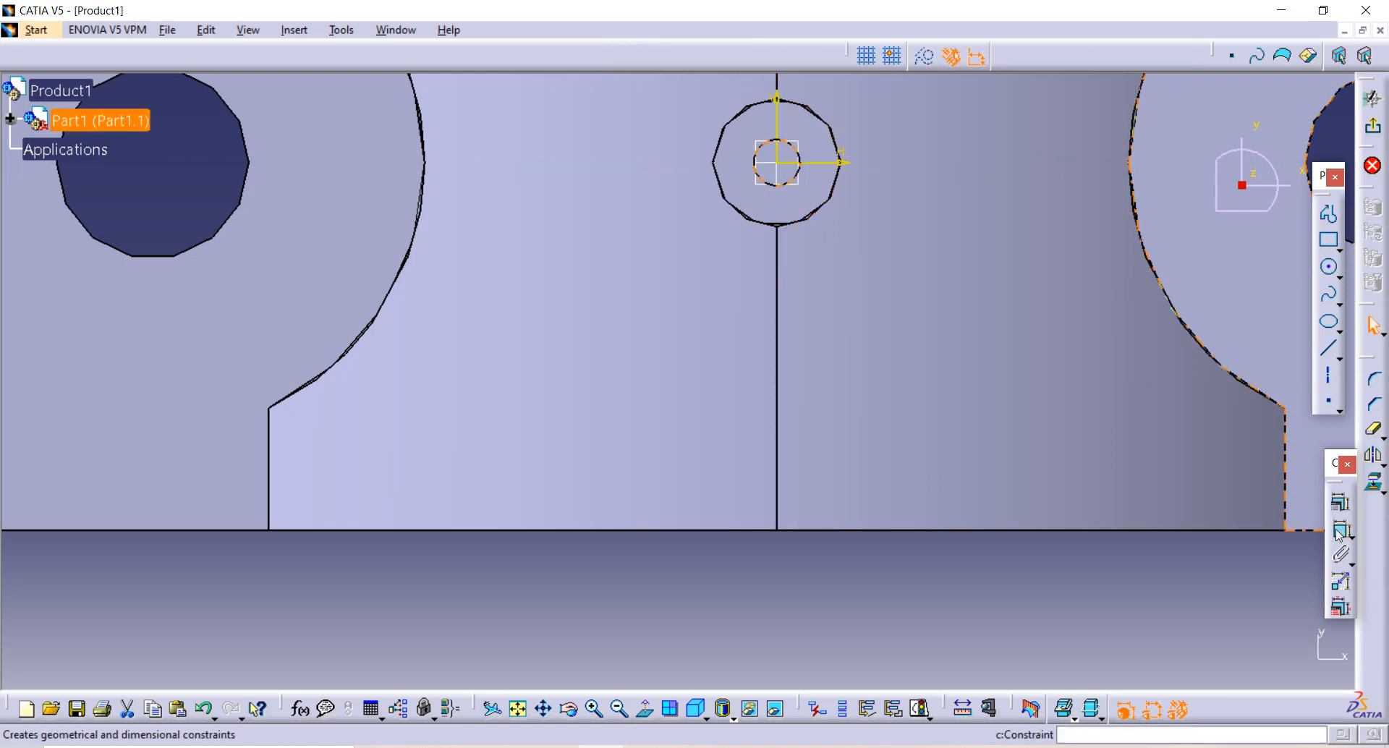
pyautogui.click(797, 177)
pyautogui.click(890, 237)
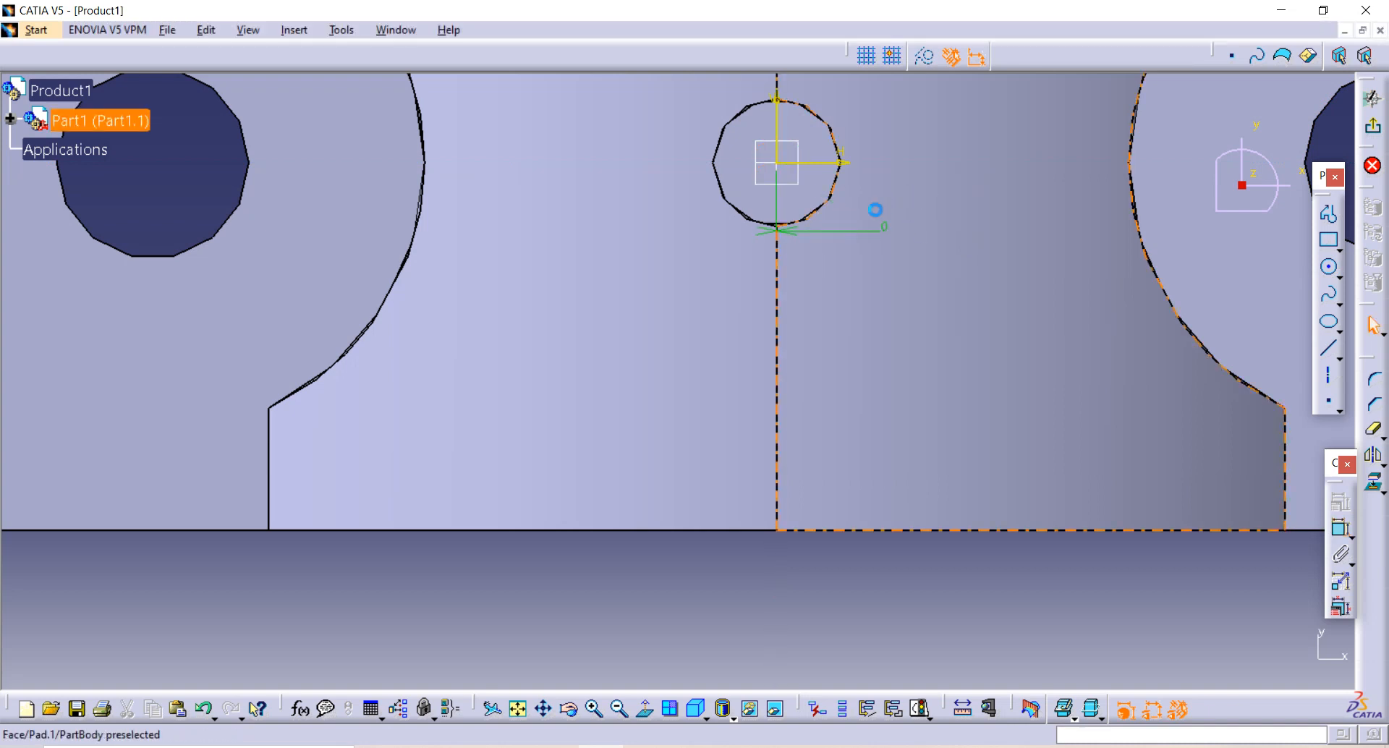
# Set the offset dimension between the circle and the vertical axis to 6 mm
pyautogui.moveTo(874, 209)
pyautogui.mouseDown(button='middle')
pyautogui.moveTo(849, 267)
pyautogui.moveTo(924, 195)
pyautogui.mouseUp(button='middle')
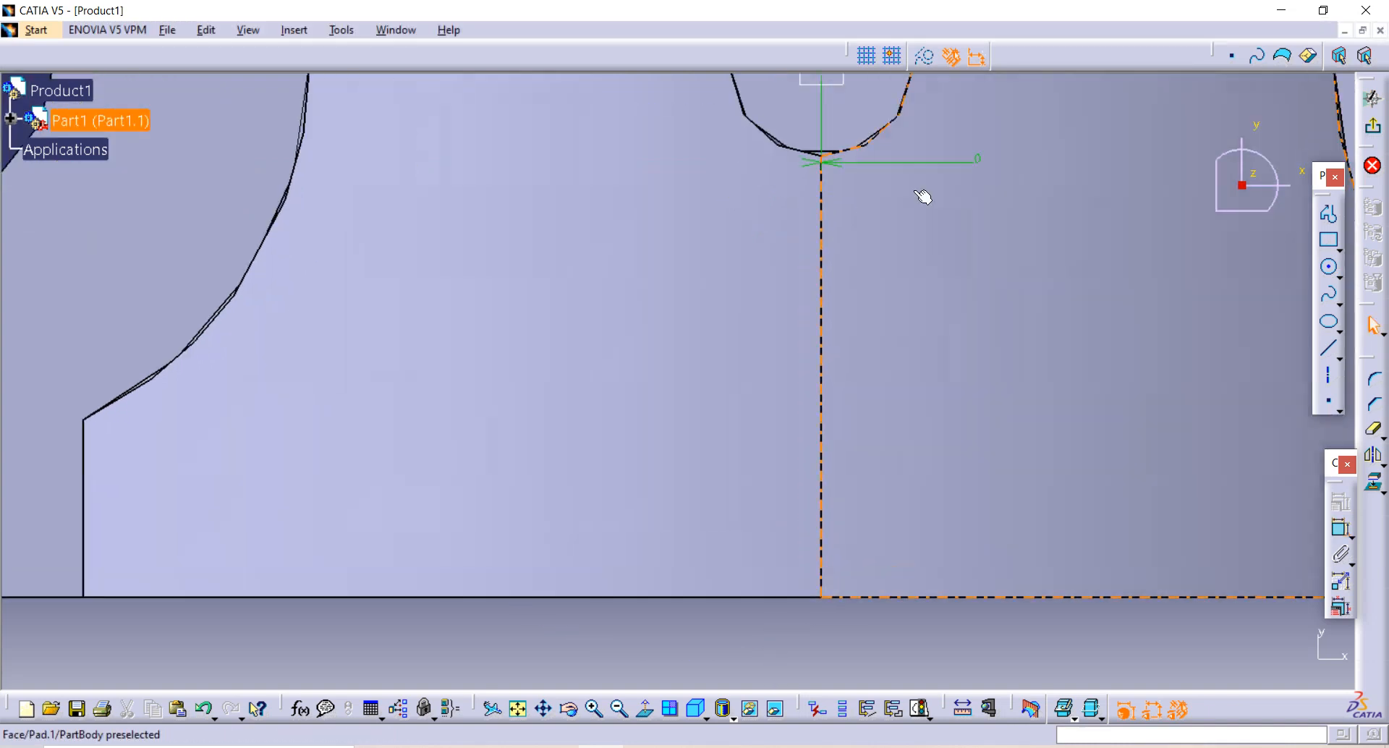
pyautogui.doubleClick(976, 159)
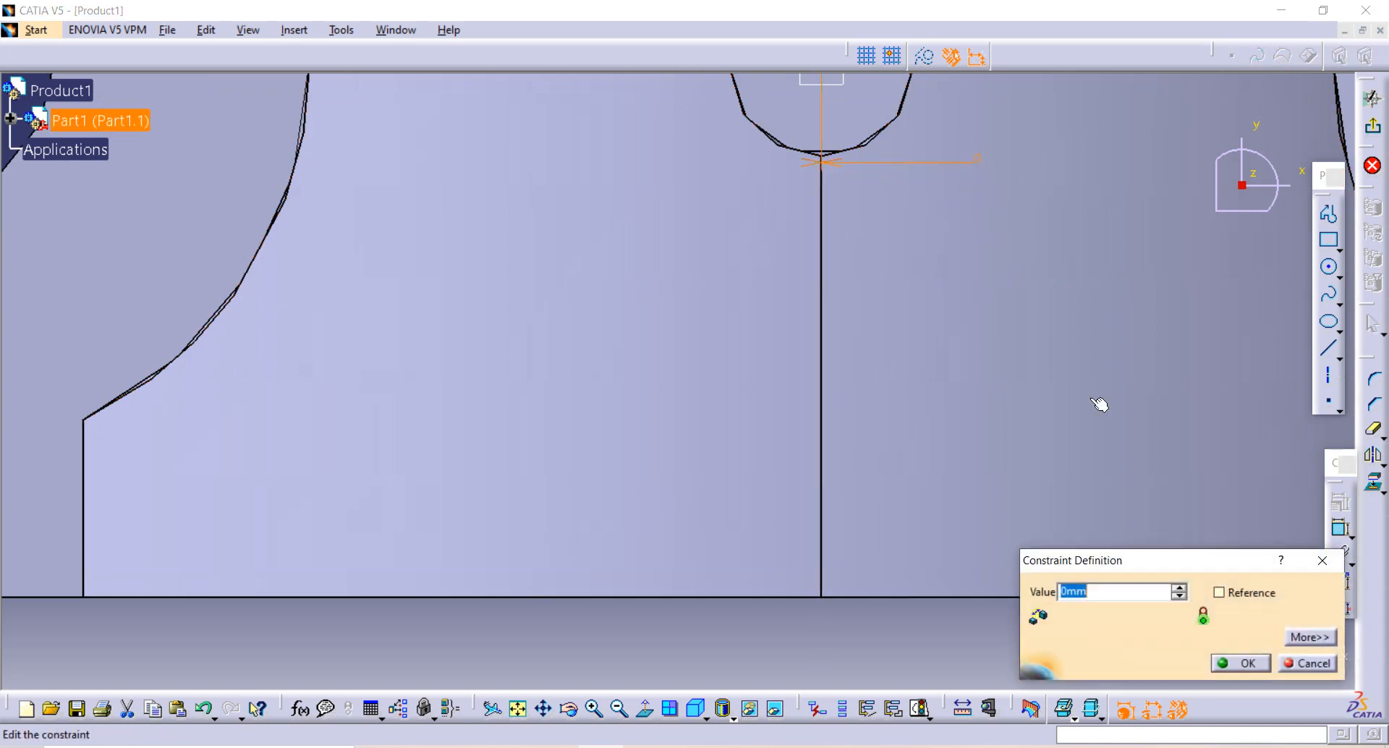
pyautogui.press('BackSpace')
pyautogui.write('5')
pyautogui.press('Return')
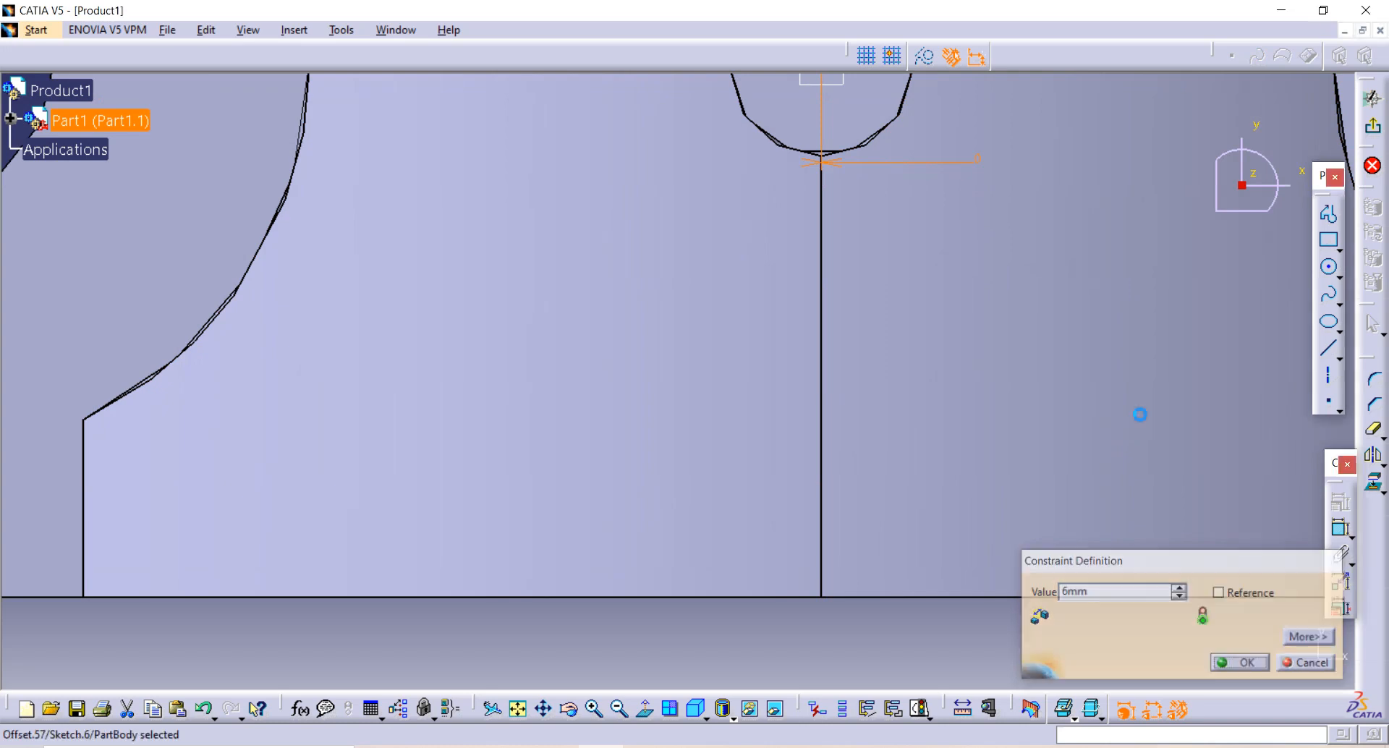
# Change the circle's offset dimension to 3 mm and exit the sketch
pyautogui.keyDown('ctrl'); pyautogui.moveTo(977, 241); pyautogui.dragTo(973, 252, button='middle'); pyautogui.keyUp('ctrl')
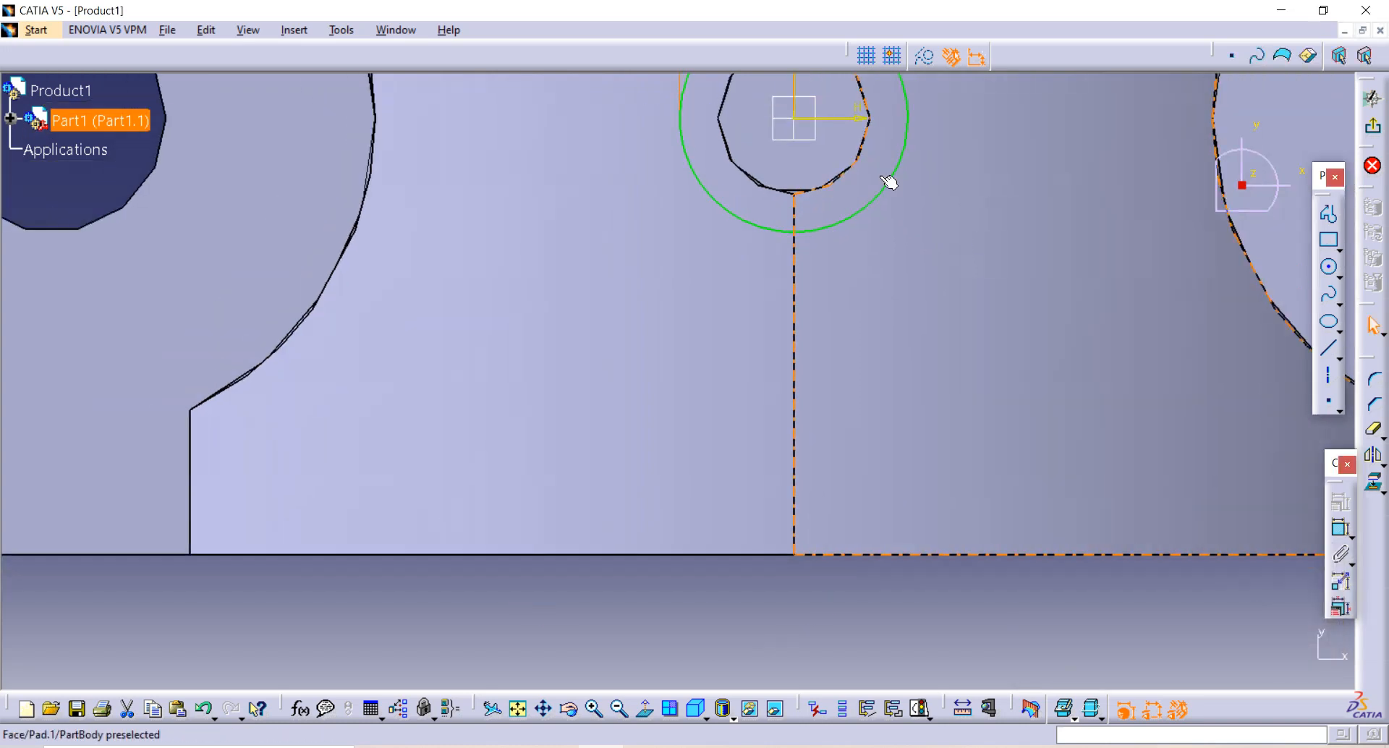
pyautogui.keyDown('ctrl'); pyautogui.moveTo(880, 177); pyautogui.dragTo(881, 207, button='middle'); pyautogui.keyUp('ctrl')
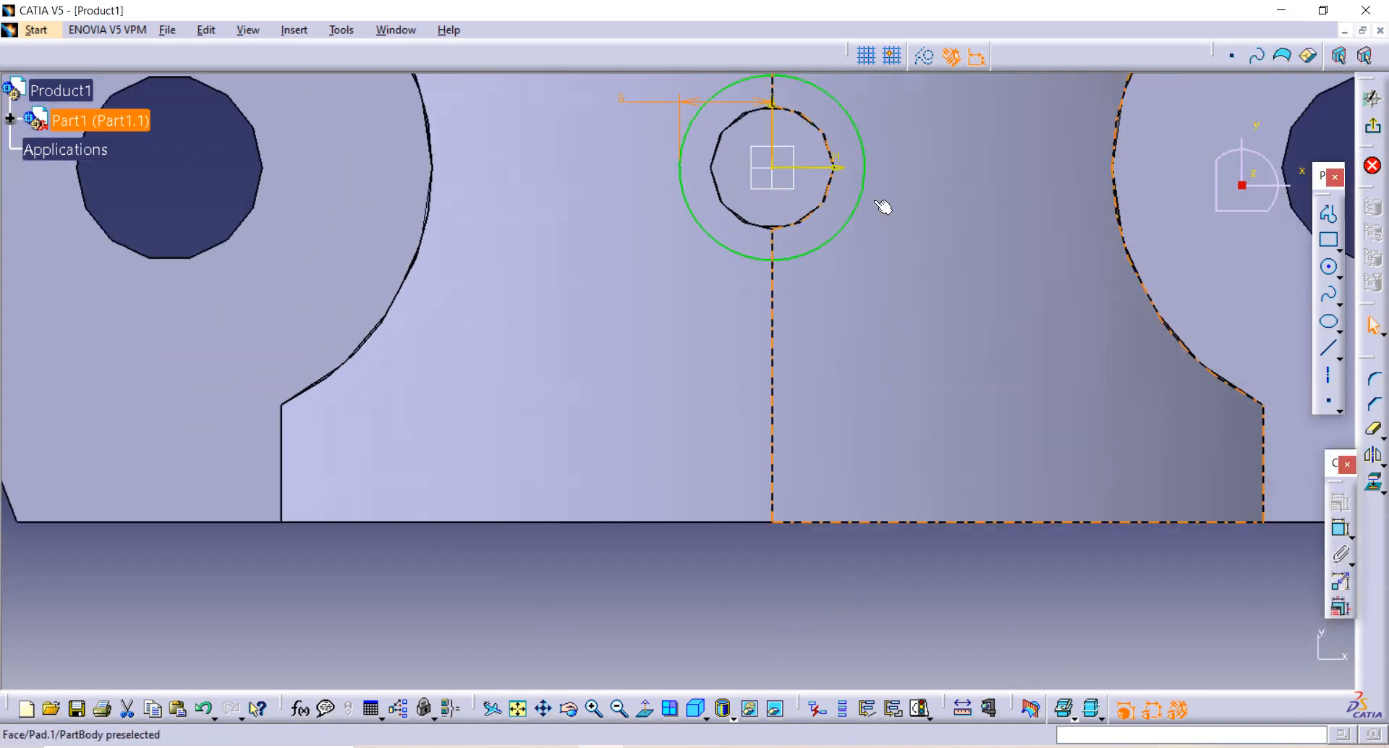
pyautogui.doubleClick(630, 101)
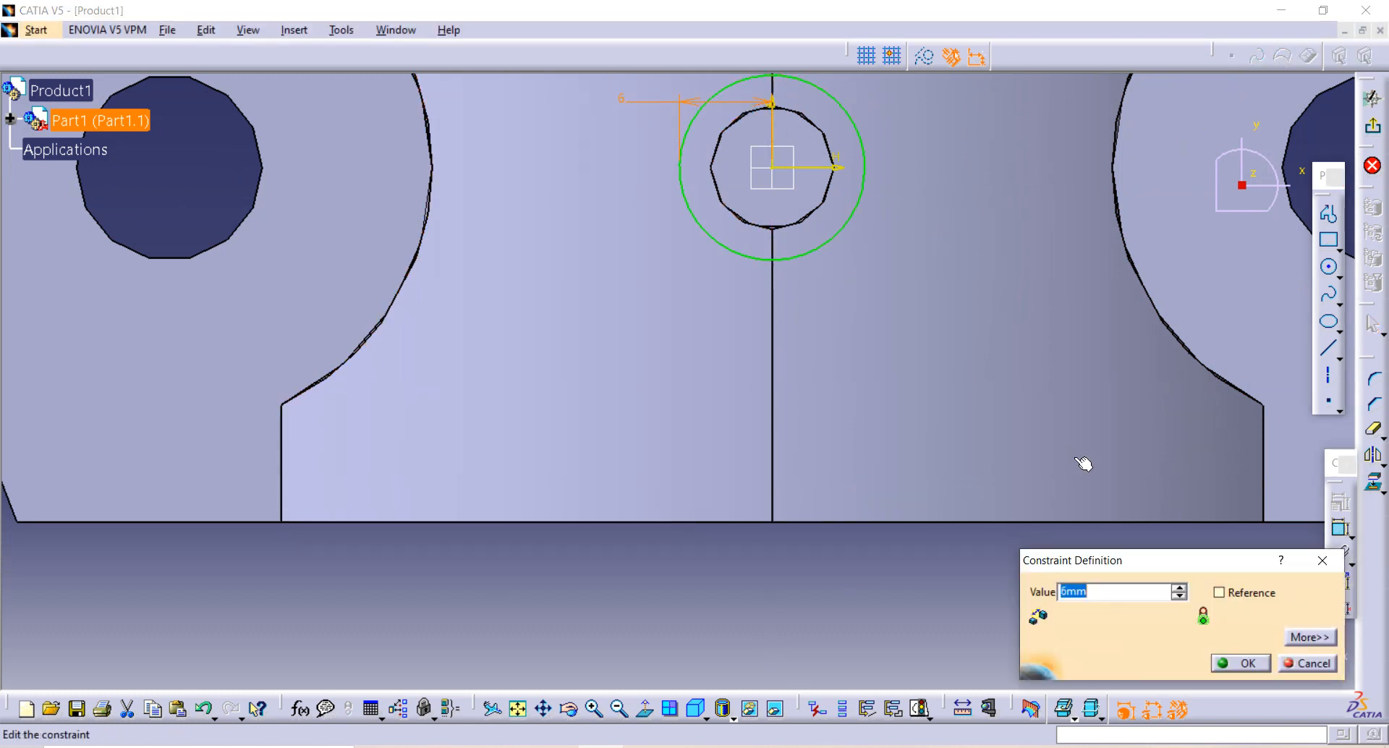
pyautogui.write('3')
pyautogui.press('Return')
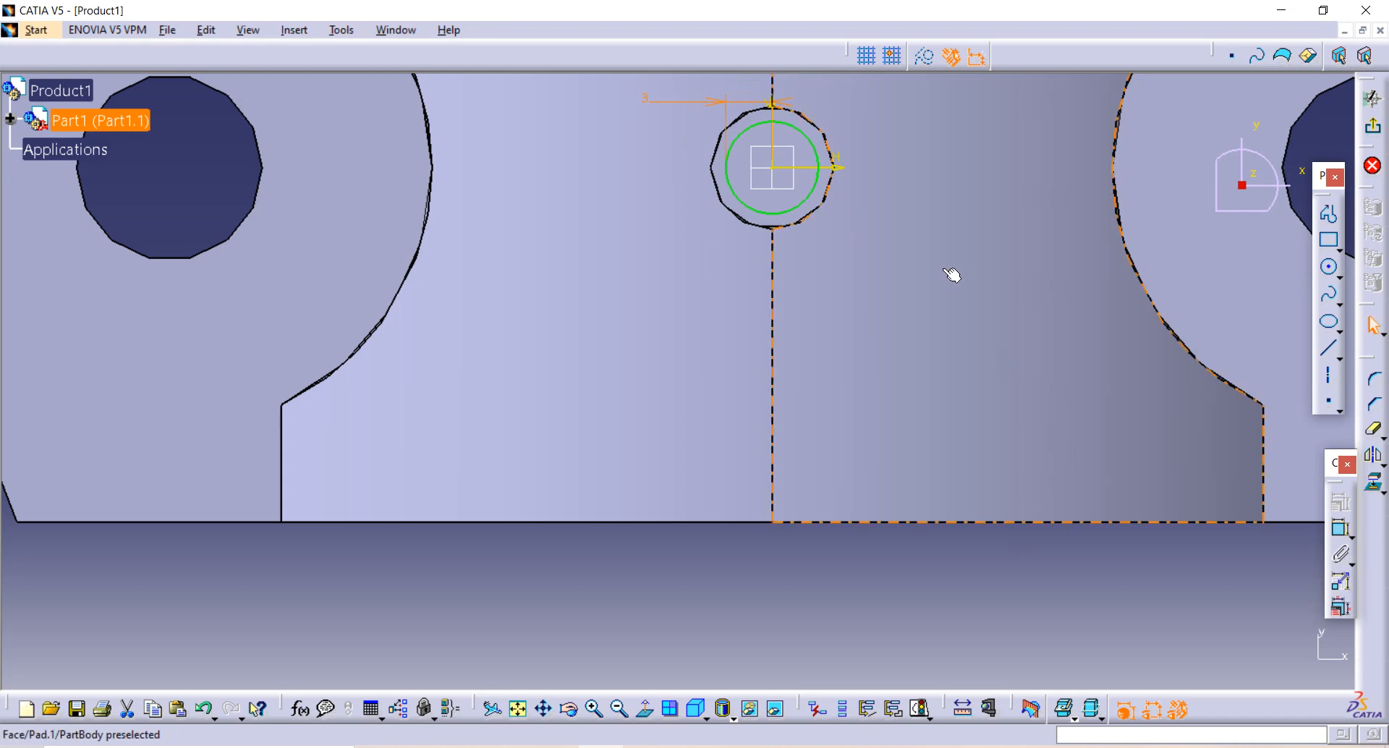
pyautogui.click(1372, 125)
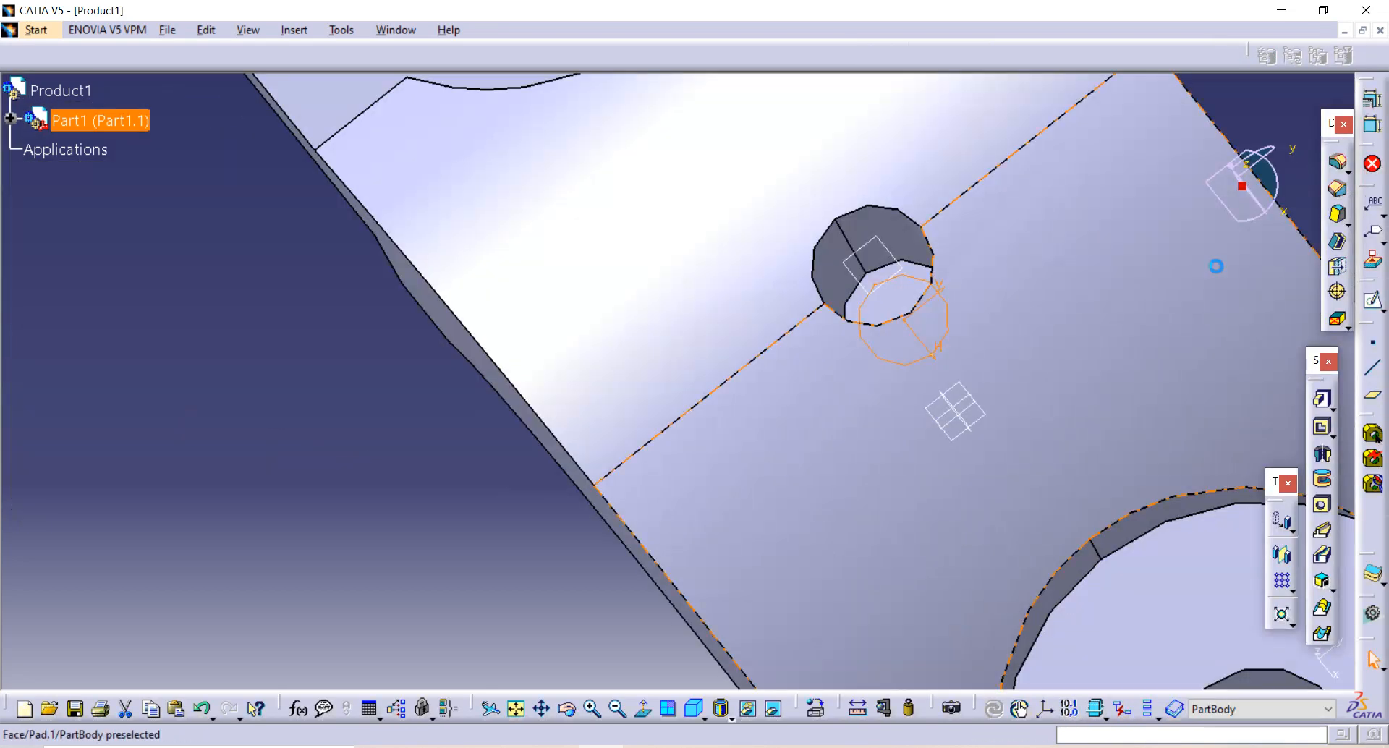
# Pocket the small circle 18 mm deep from the floor of the 8 mm hole through the arch
pyautogui.click(1323, 429)
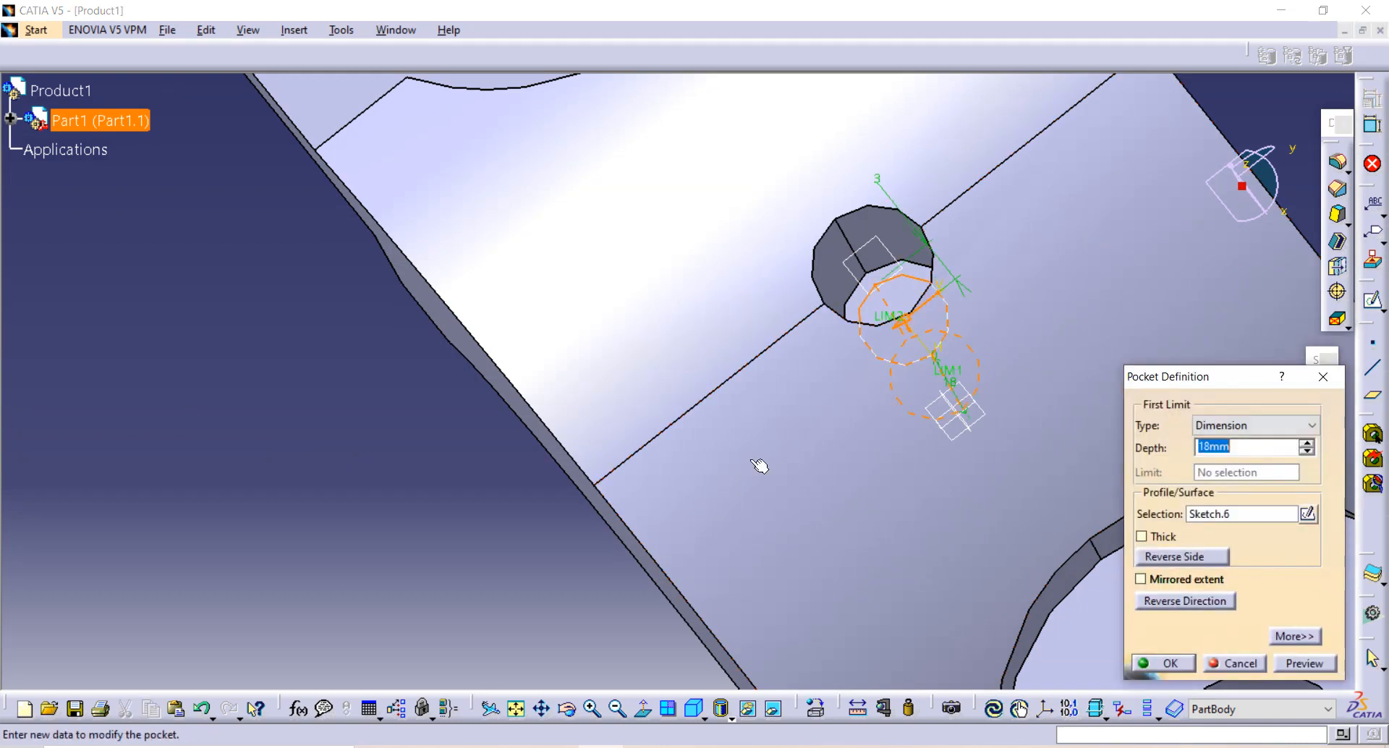
pyautogui.moveTo(760, 467); pyautogui.dragTo(909, 195, button='middle')
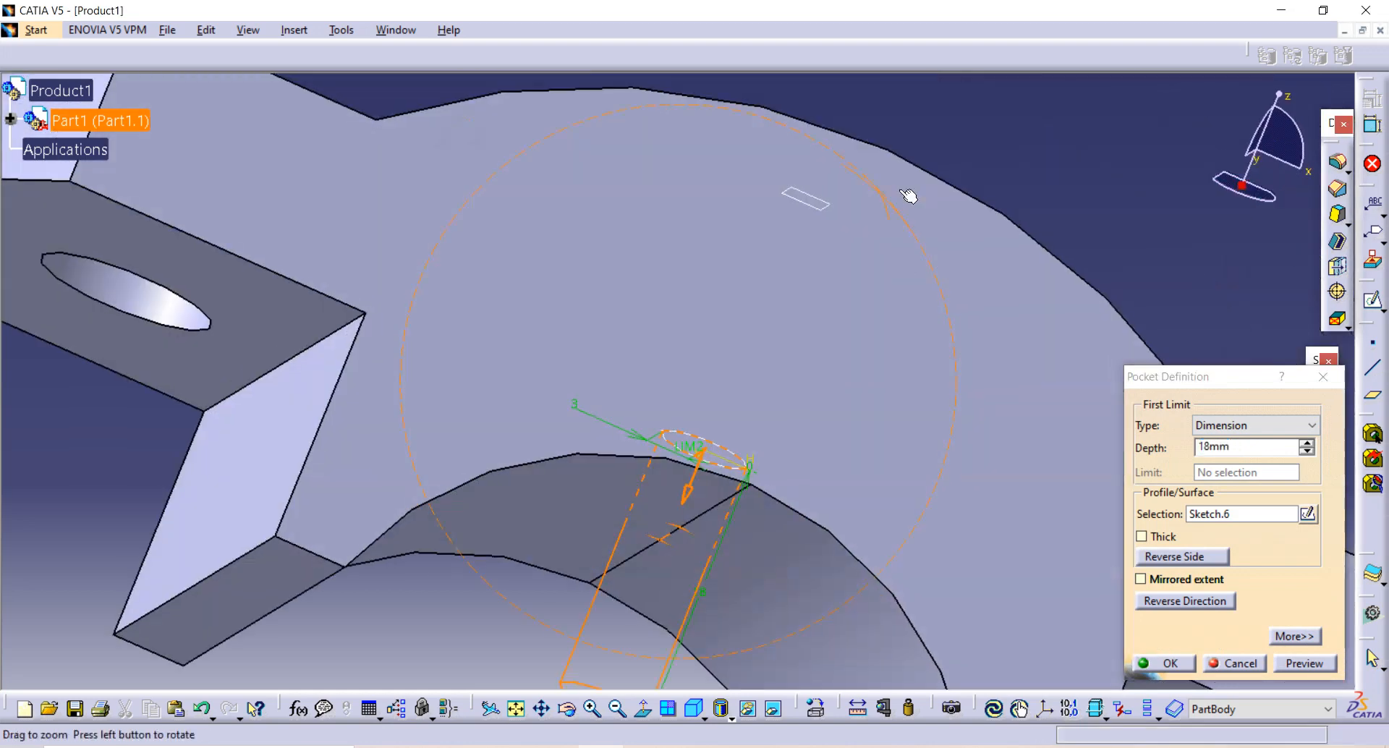
pyautogui.click(1165, 661)
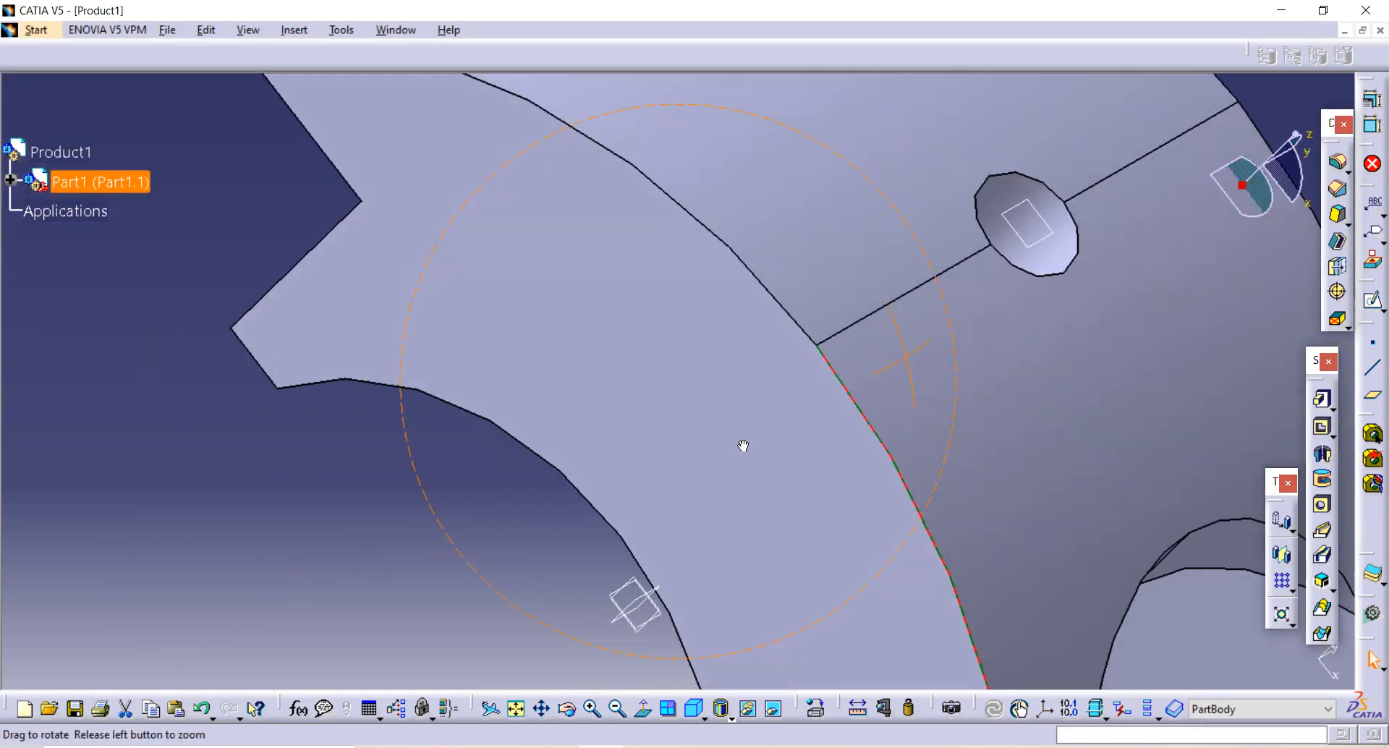